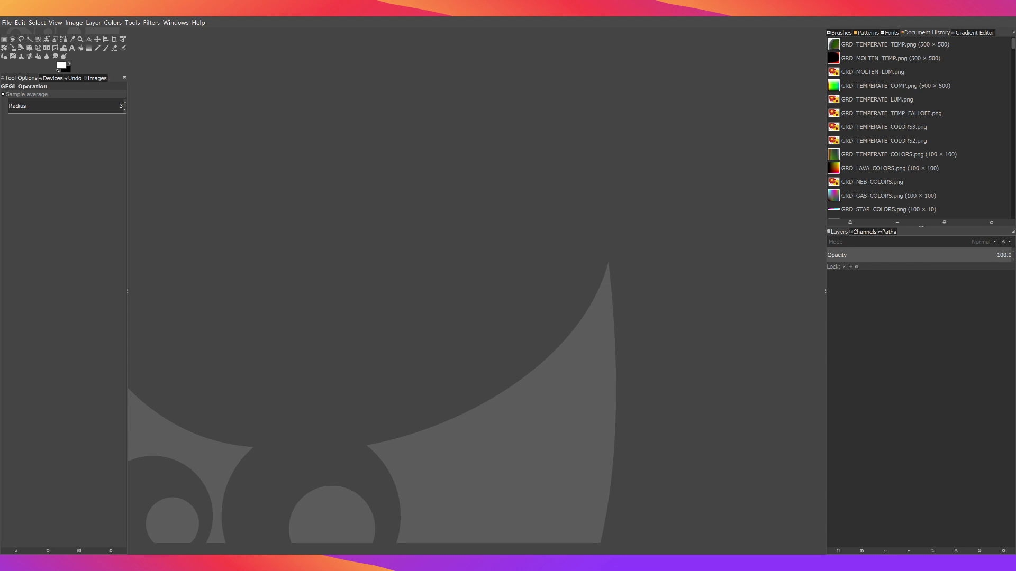
Create a new square black image, add a transparent layer above it, and select Background
{"action": "left_click", "coordinate": [7, 23]}
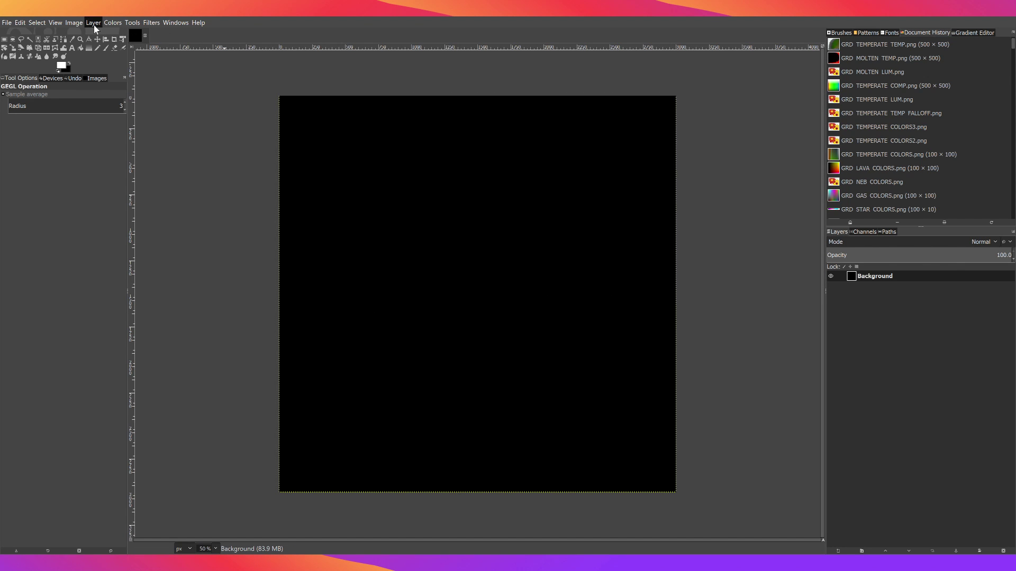
{"action": "key", "text": "ctrl+shift+n"}
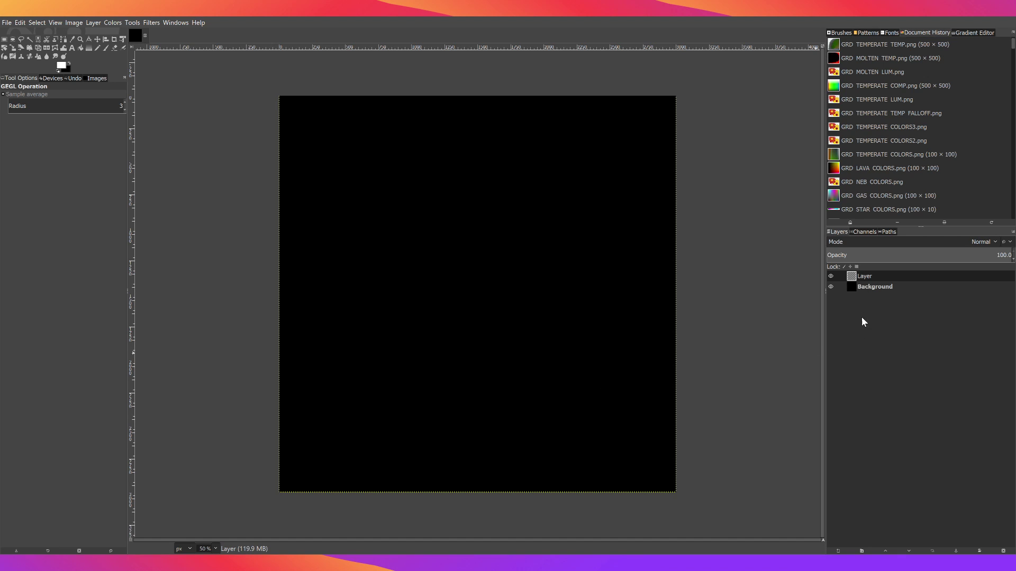
{"action": "left_click", "coordinate": [864, 288]}
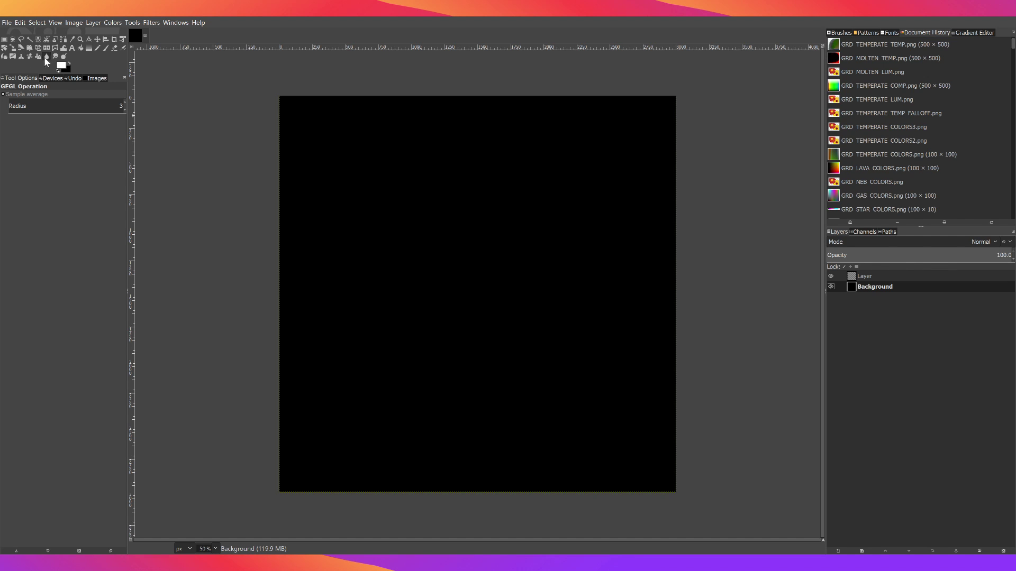
Bucket-fill the Background white, then drag a vertical guide onto the canvas with Layer active
{"action": "left_click", "coordinate": [80, 49]}
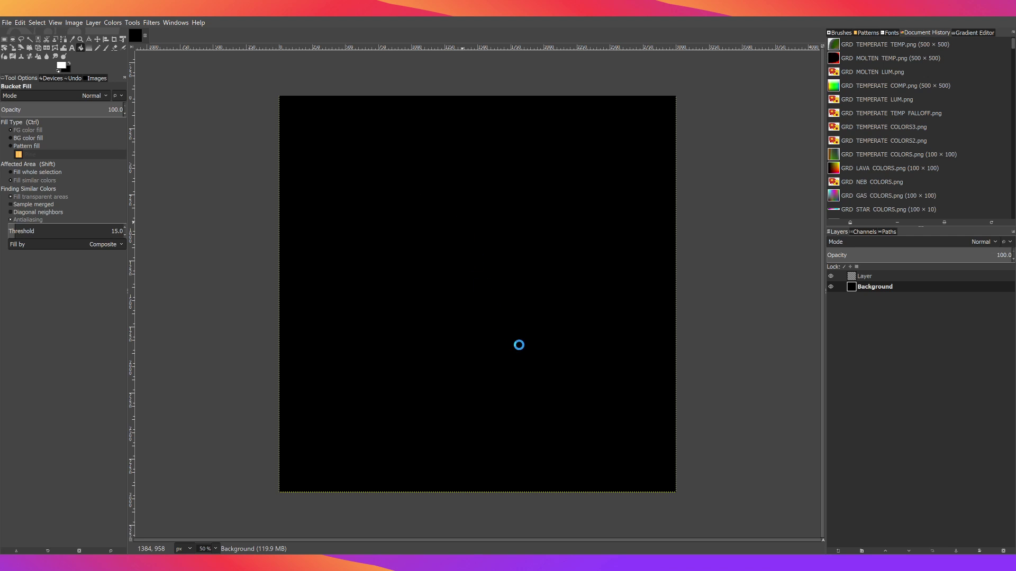
{"action": "left_click", "coordinate": [518, 346]}
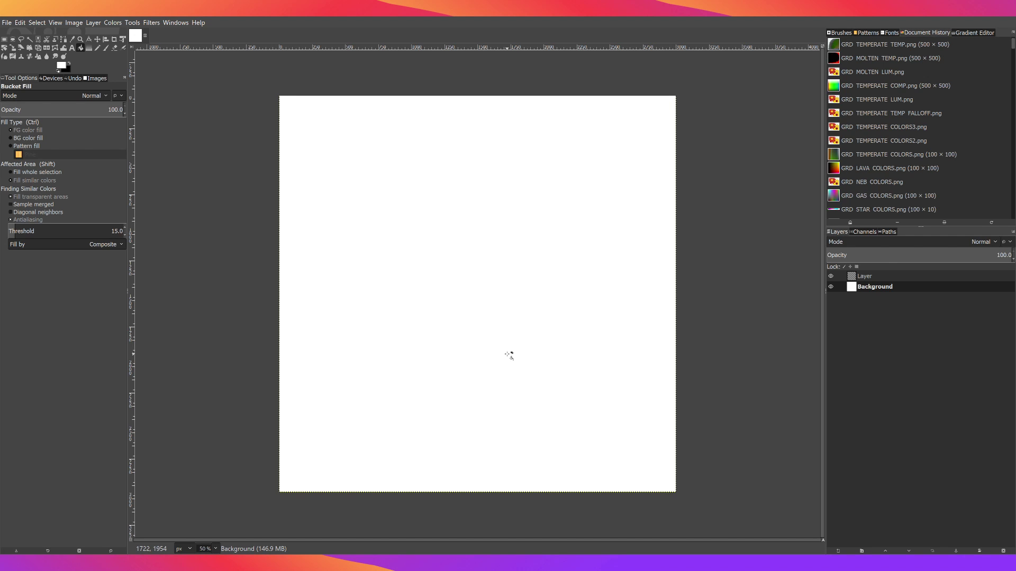
{"action": "left_click", "coordinate": [898, 275]}
{"action": "left_click_drag", "start_coordinate": [132, 215], "coordinate": [445, 243]}
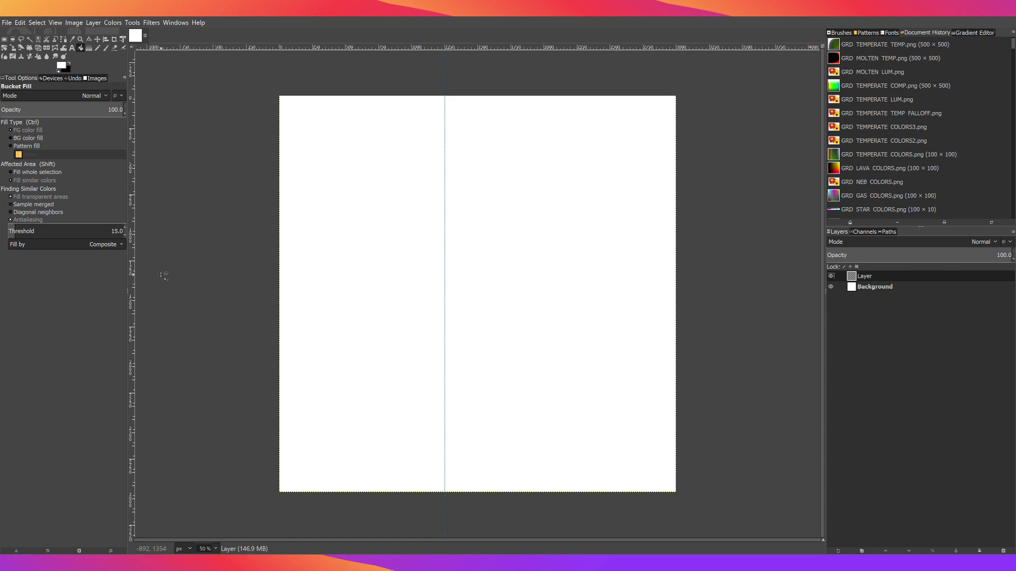
Place vertical guides at 2000 px and 1000 px to frame the central column
{"action": "left_click_drag", "start_coordinate": [132, 284], "coordinate": [511, 276]}
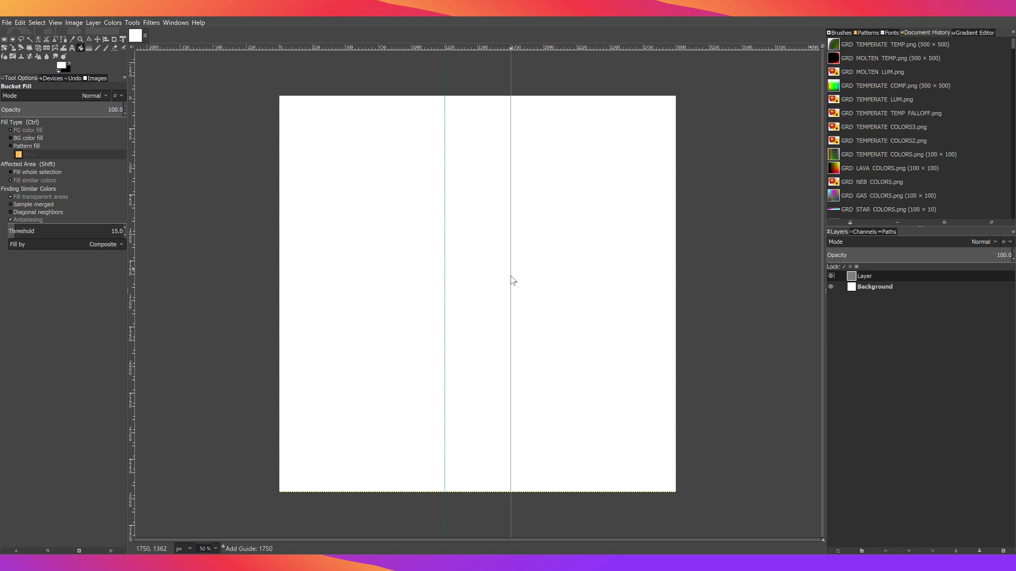
{"action": "left_click_drag", "start_coordinate": [512, 276], "coordinate": [544, 276]}
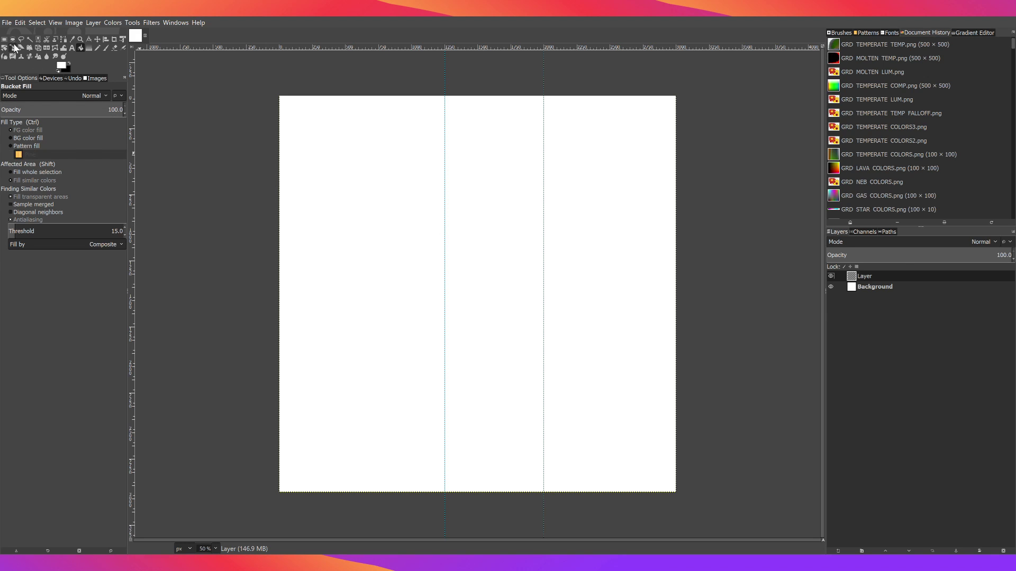
{"action": "left_click", "coordinate": [97, 39]}
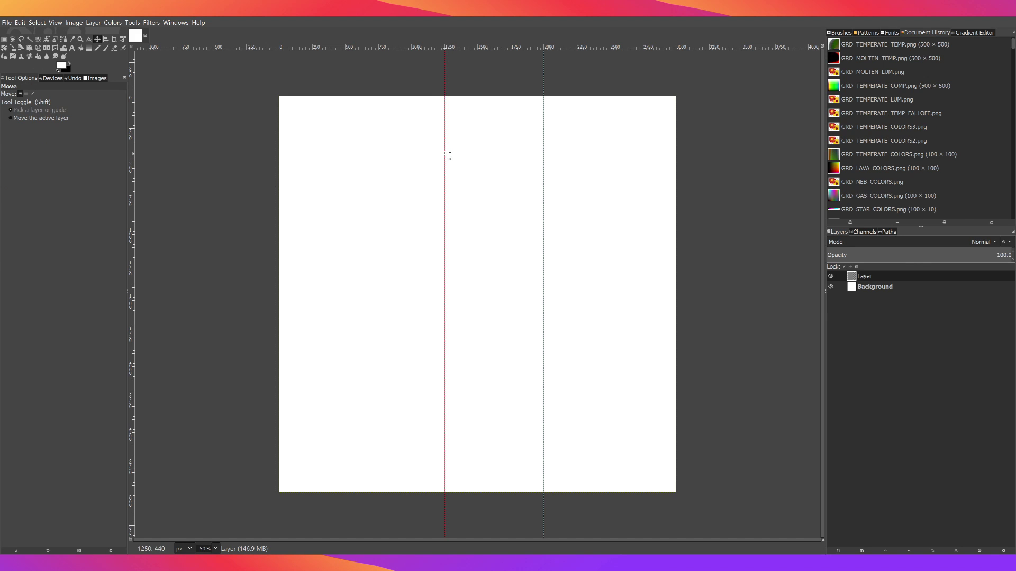
{"action": "left_click_drag", "start_coordinate": [445, 155], "coordinate": [412, 167]}
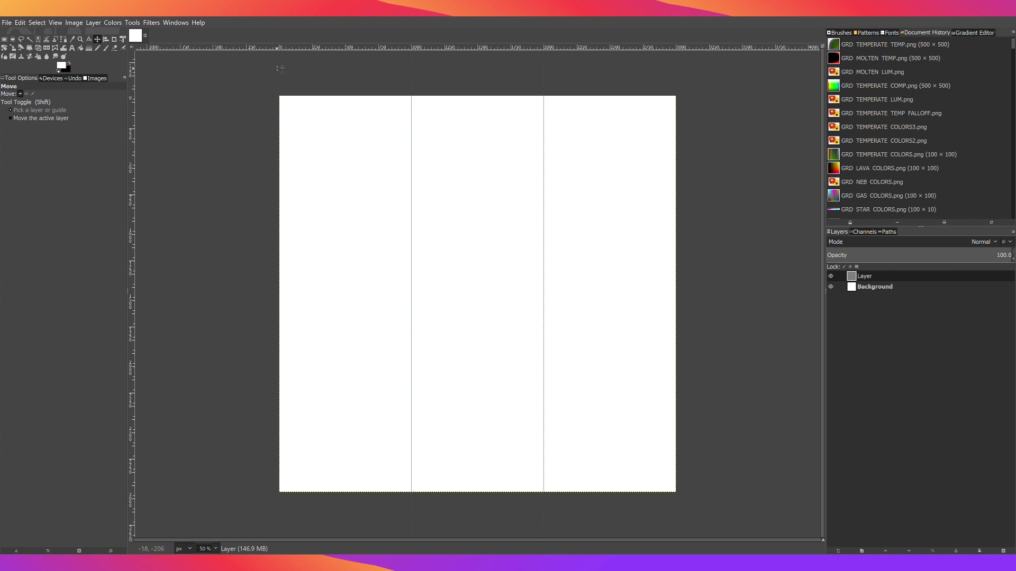
Add two horizontal guides, then undo the lower one
{"action": "left_click_drag", "start_coordinate": [300, 46], "coordinate": [275, 47]}
{"action": "left_click_drag", "start_coordinate": [455, 48], "coordinate": [438, 362]}
{"action": "key", "text": "ctrl+z"}
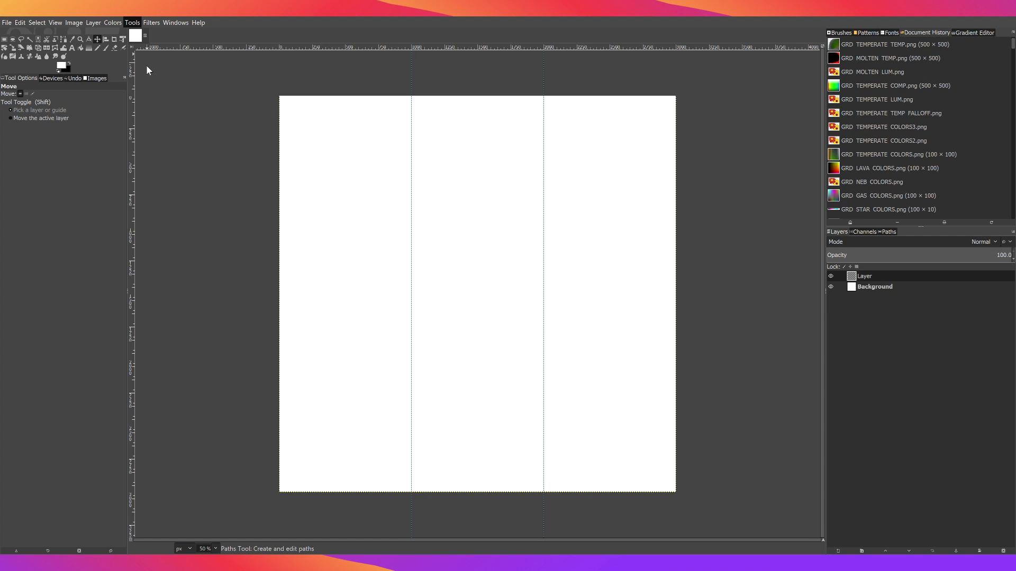
{"action": "key", "text": "b"}
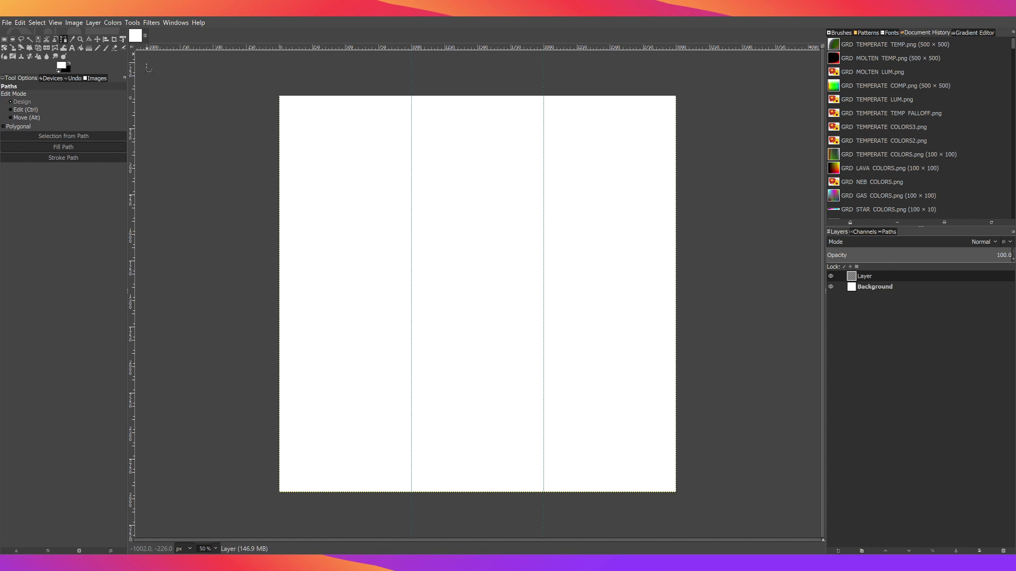
Select a 1000 × 1000 square between the guides and add Layer #1
{"action": "left_click", "coordinate": [5, 41]}
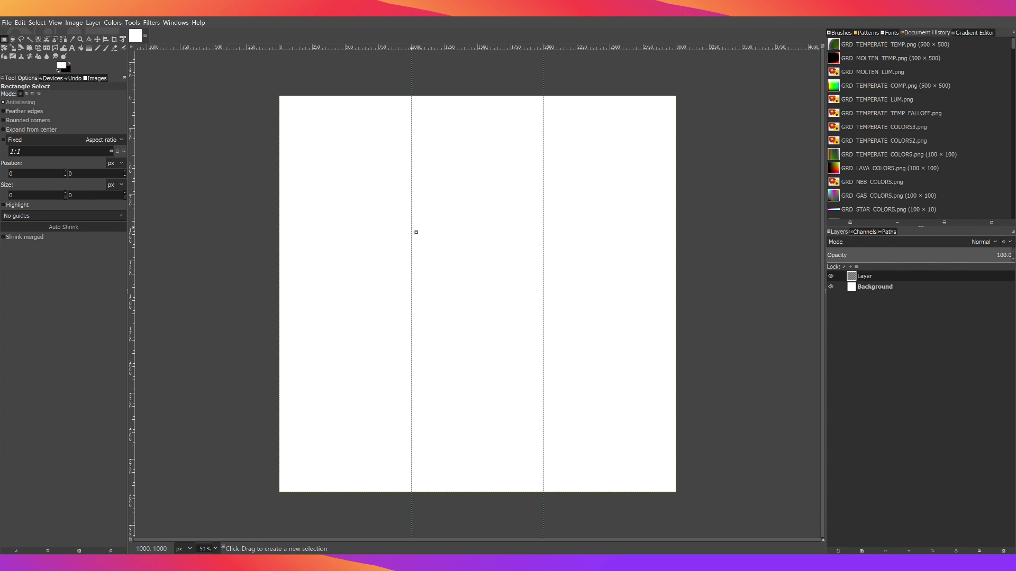
{"action": "left_click_drag", "start_coordinate": [412, 228], "coordinate": [544, 360]}
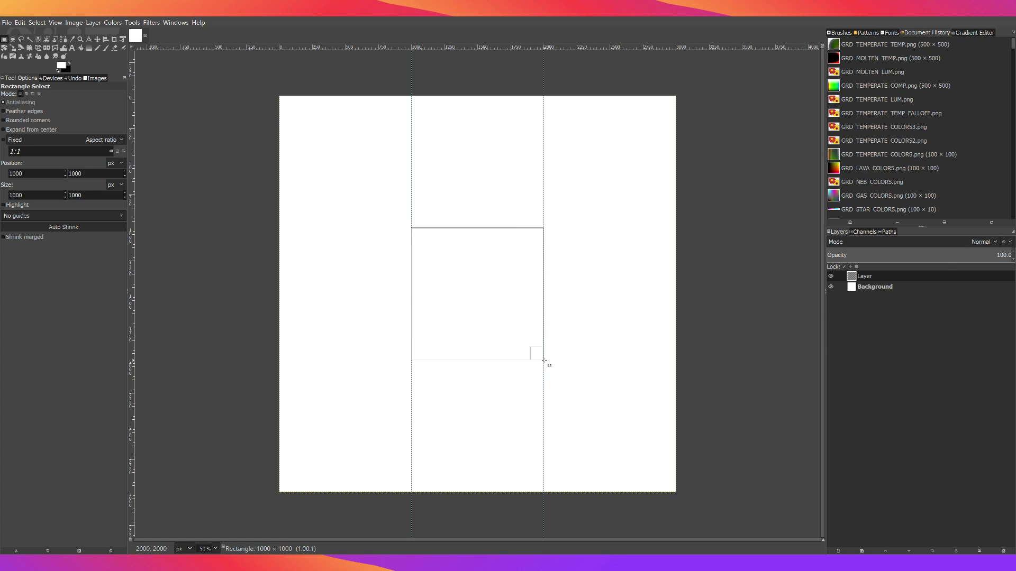
{"action": "left_click", "coordinate": [89, 23]}
{"action": "key", "text": "Escape"}
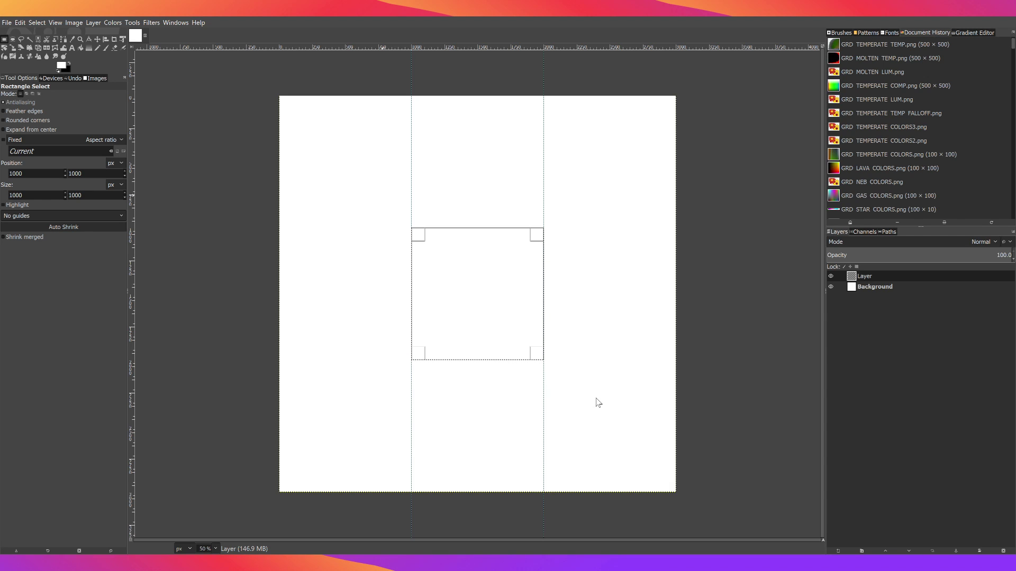
{"action": "key", "text": "shift+ctrl+n"}
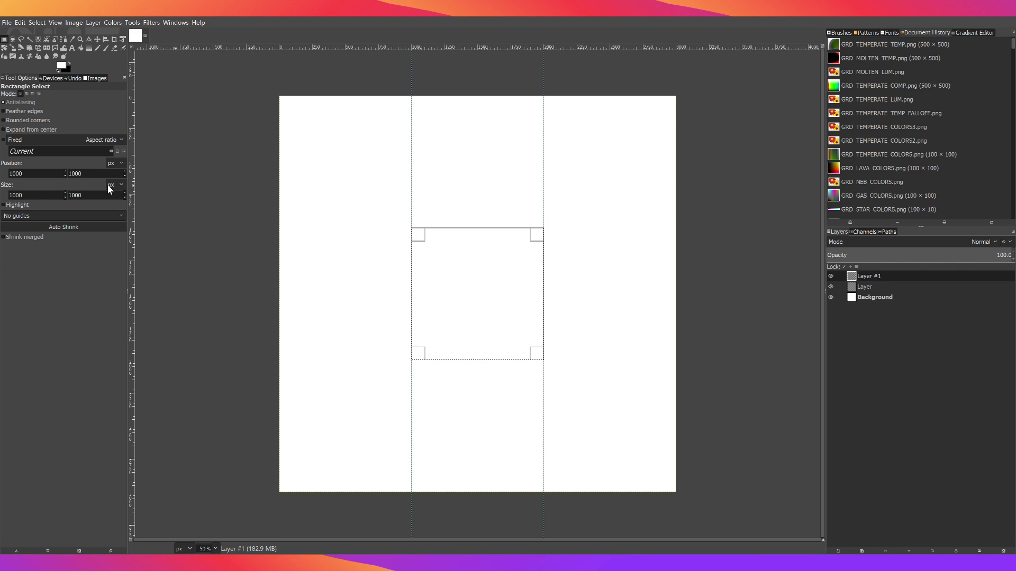
{"action": "key", "text": "Return"}
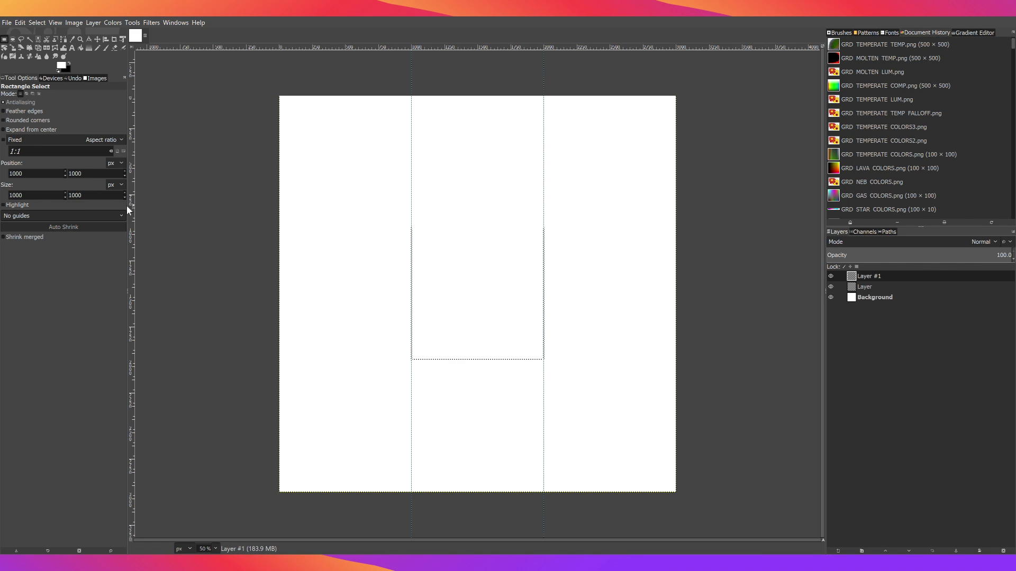
Paint a black outline along the square with the Paintbrush at 1.5 spacing
{"action": "left_click", "coordinate": [107, 49]}
{"action": "left_click", "coordinate": [71, 62]}
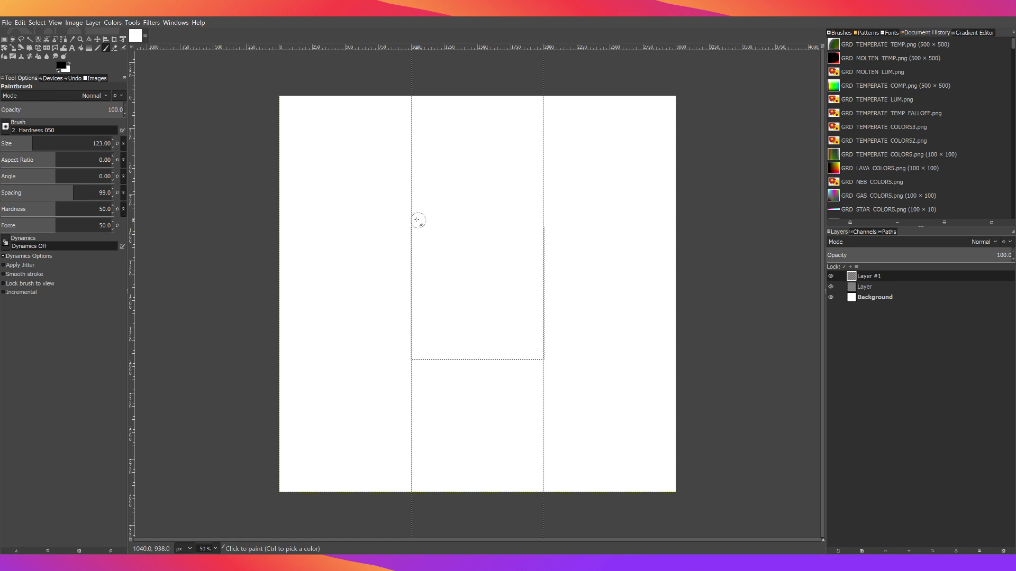
{"action": "left_click_drag", "start_coordinate": [411, 254], "coordinate": [411, 313]}
{"action": "key", "text": "ctrl+z"}
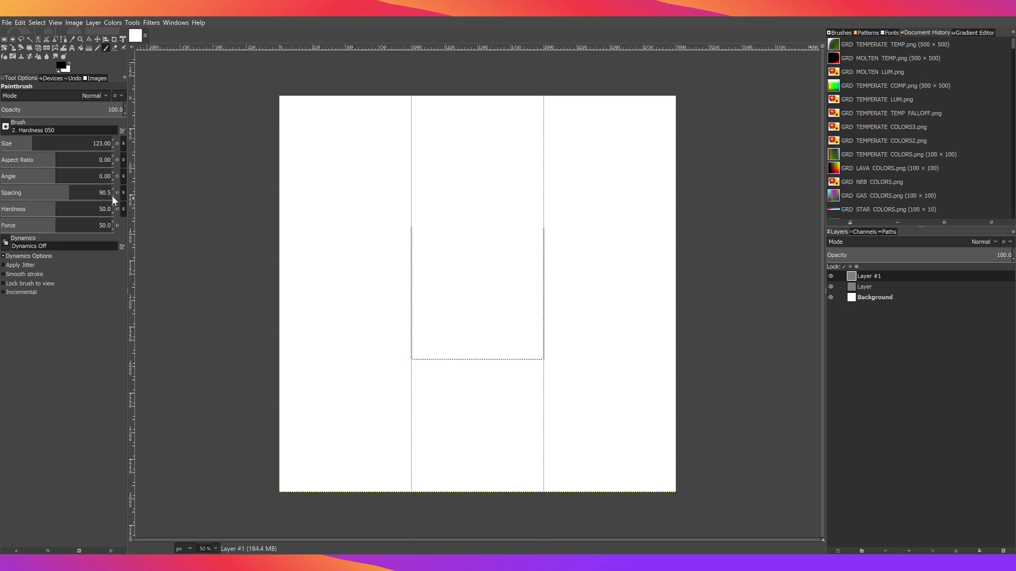
{"action": "left_click", "coordinate": [59, 196]}
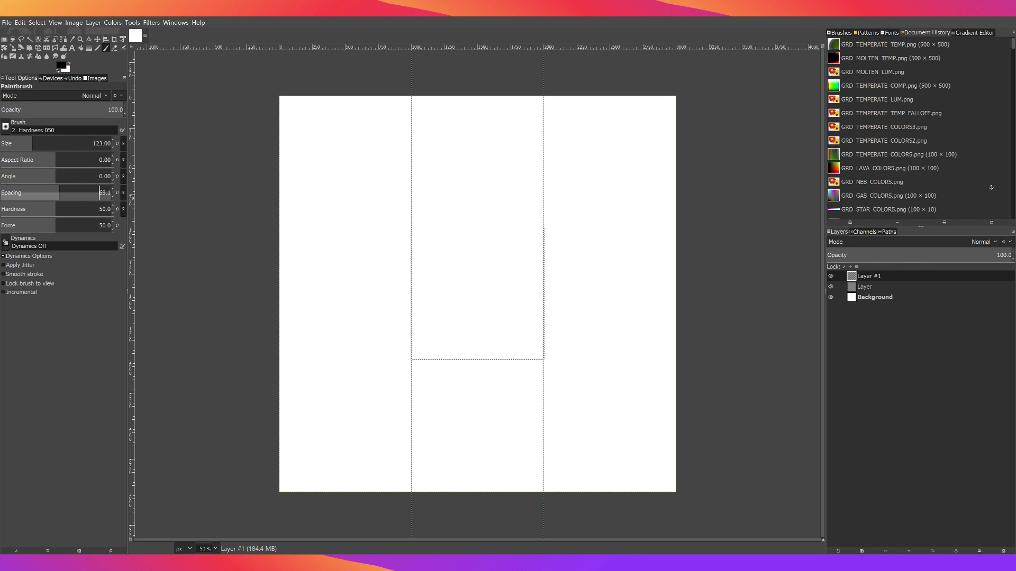
{"action": "left_click_drag", "start_coordinate": [58, 188], "coordinate": [4, 188]}
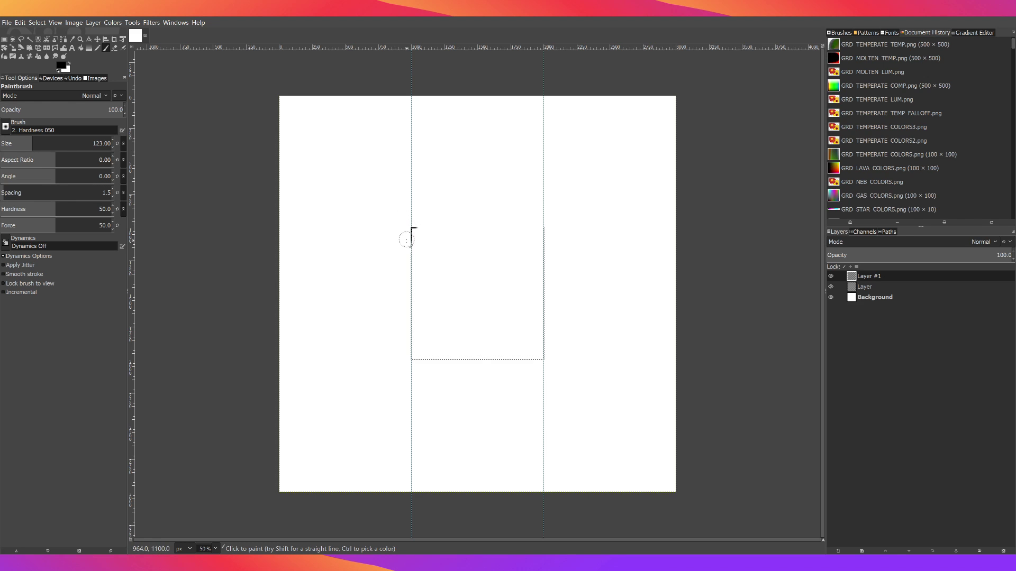
{"action": "mouse_move", "coordinate": [406, 241]}
{"action": "left_mouse_down"}
{"action": "mouse_move", "coordinate": [412, 362]}
{"action": "mouse_move", "coordinate": [541, 360]}
{"action": "mouse_move", "coordinate": [544, 228]}
{"action": "mouse_move", "coordinate": [414, 226]}
{"action": "left_mouse_up"}
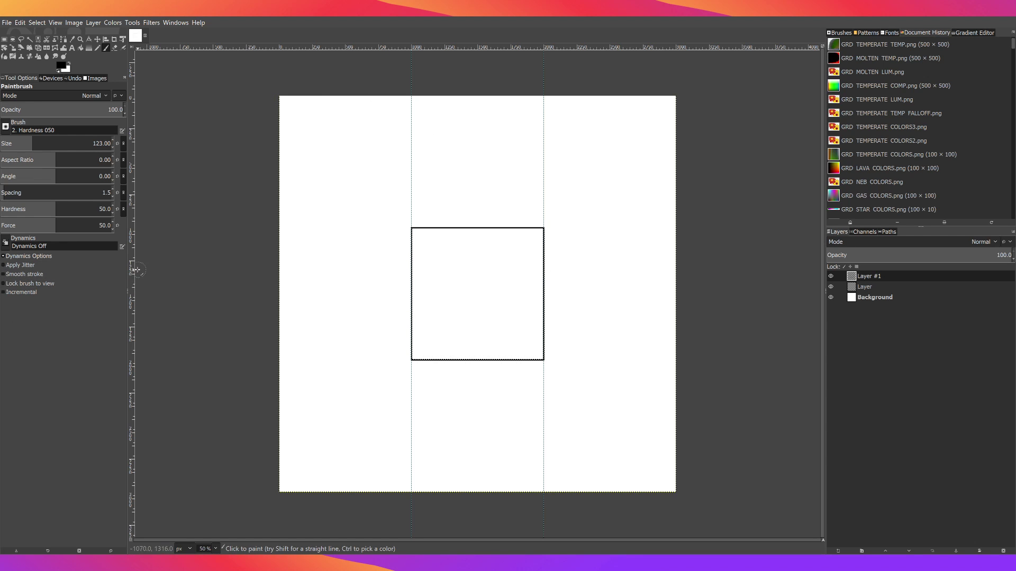
Position new vertical guides from the left ruler inside the outlined square
{"action": "left_click_drag", "start_coordinate": [132, 273], "coordinate": [479, 278]}
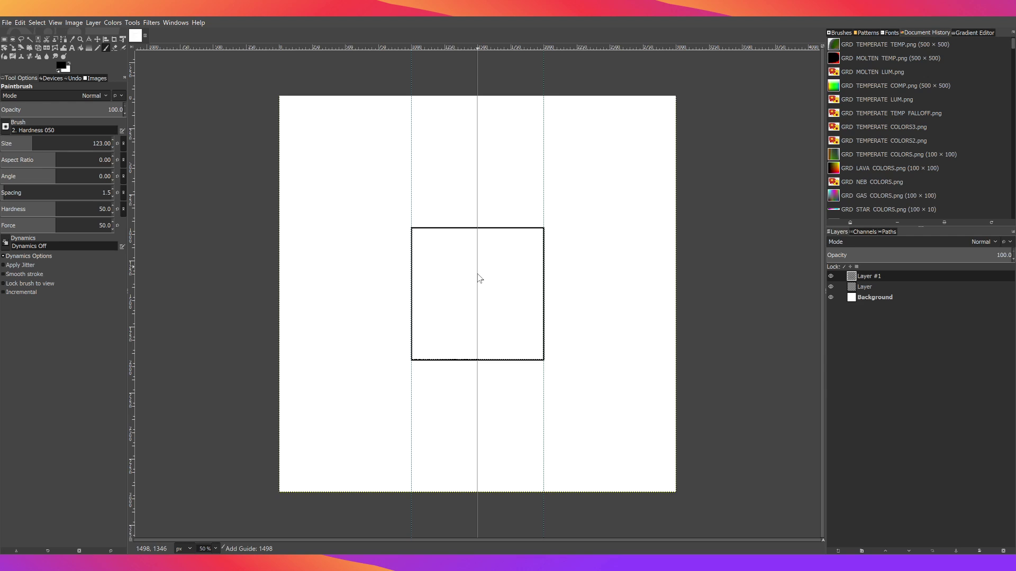
{"action": "left_click_drag", "start_coordinate": [478, 278], "coordinate": [449, 279]}
{"action": "left_click_drag", "start_coordinate": [453, 275], "coordinate": [444, 317]}
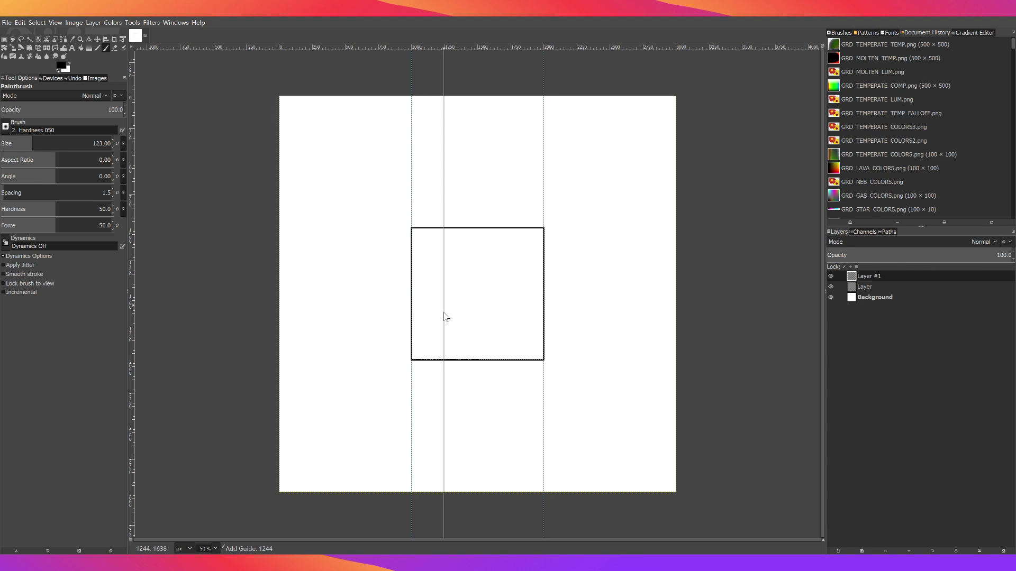
{"action": "mouse_move", "coordinate": [444, 313]}
{"action": "left_mouse_down"}
{"action": "mouse_move", "coordinate": [460, 312]}
{"action": "mouse_move", "coordinate": [459, 321]}
{"action": "mouse_move", "coordinate": [428, 320]}
{"action": "left_mouse_up"}
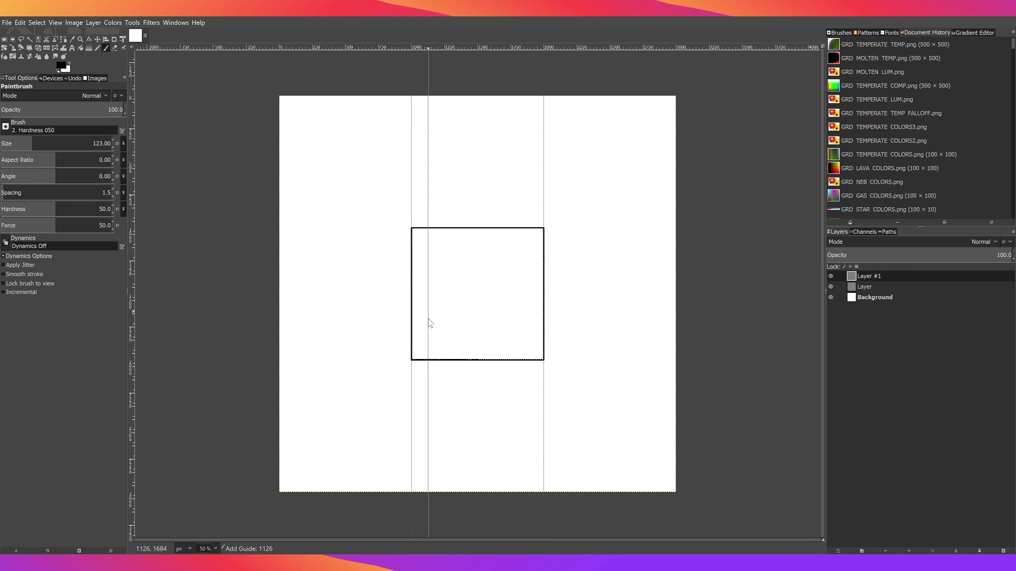
{"action": "left_click_drag", "start_coordinate": [429, 319], "coordinate": [462, 313]}
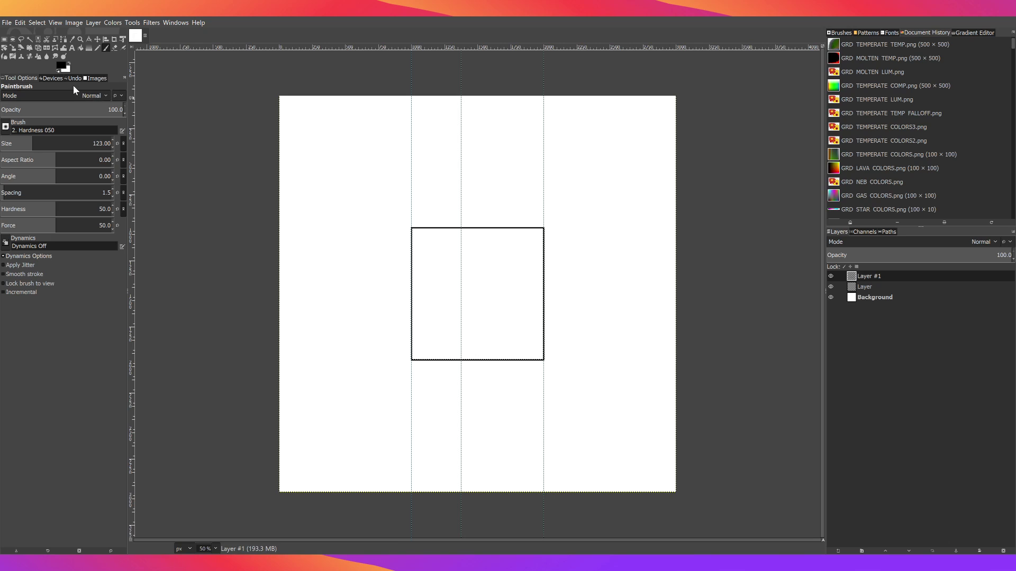
{"action": "left_click_drag", "start_coordinate": [132, 122], "coordinate": [504, 274]}
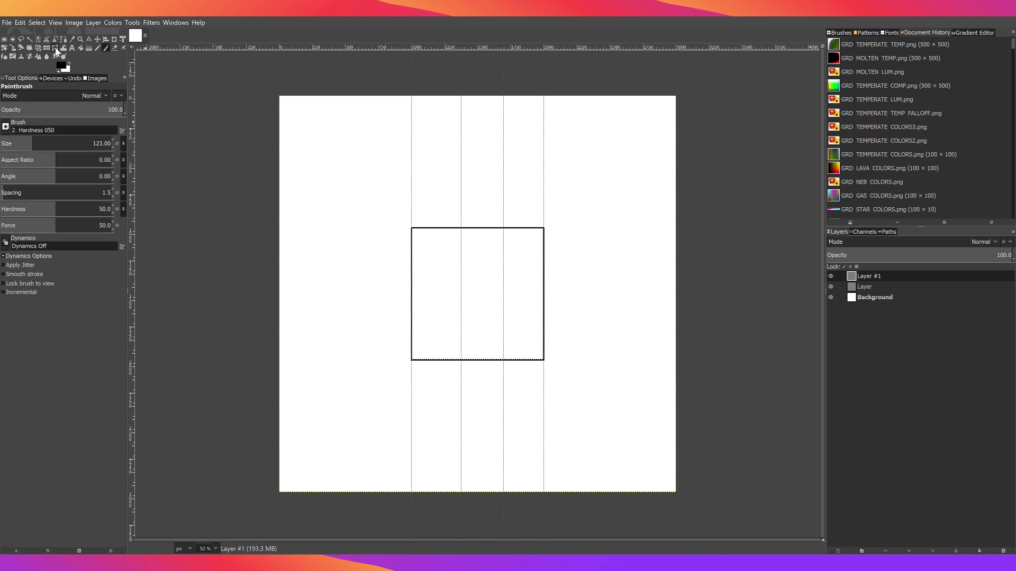
Nudge a vertical guide and add horizontal guides at 1328 and 1820 px
{"action": "left_click", "coordinate": [97, 39]}
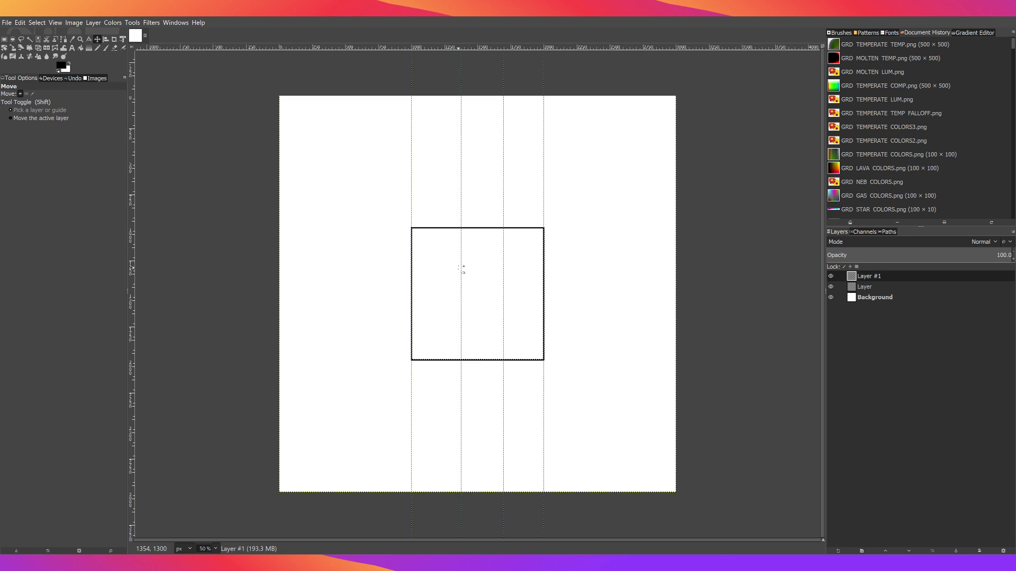
{"action": "mouse_move", "coordinate": [461, 271]}
{"action": "left_mouse_down"}
{"action": "mouse_move", "coordinate": [503, 288]}
{"action": "mouse_move", "coordinate": [501, 301]}
{"action": "left_mouse_up"}
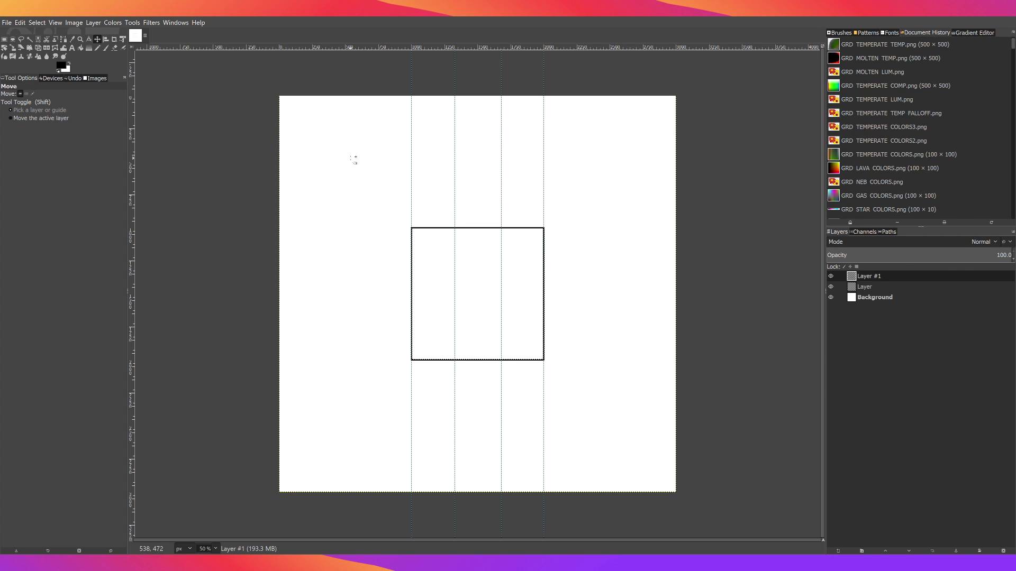
{"action": "left_click_drag", "start_coordinate": [521, 52], "coordinate": [475, 268]}
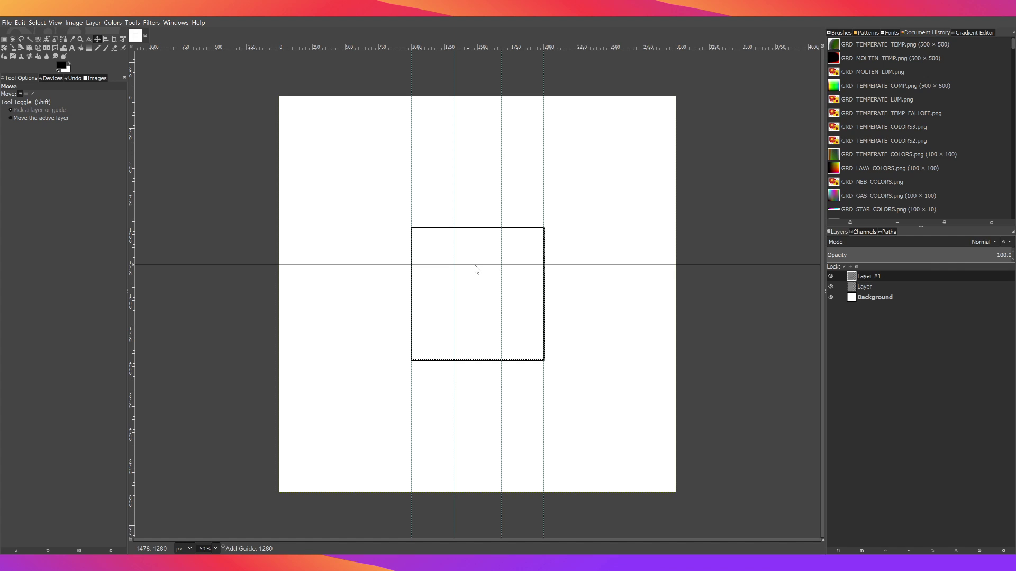
{"action": "left_click_drag", "start_coordinate": [475, 266], "coordinate": [448, 272]}
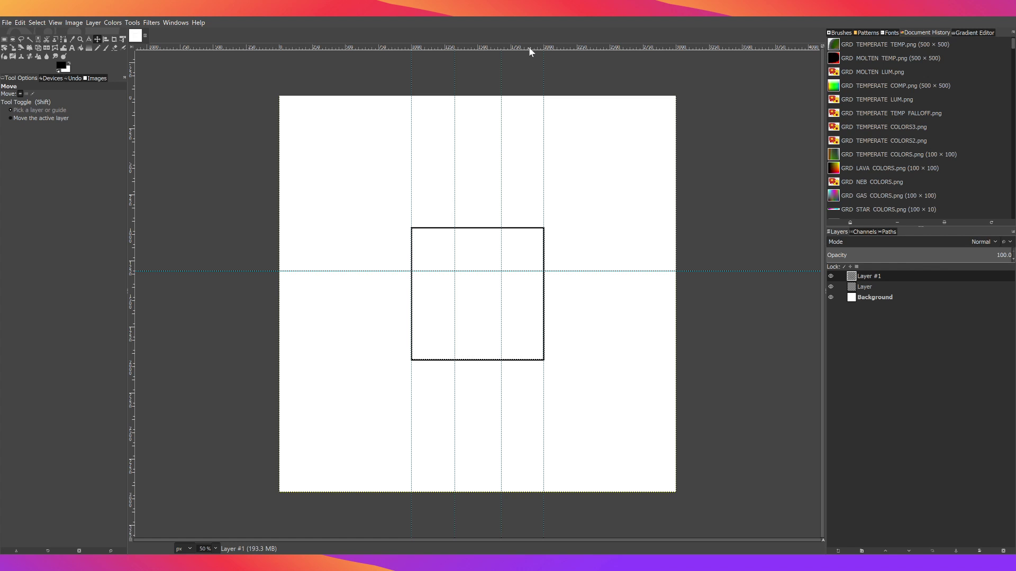
{"action": "left_click_drag", "start_coordinate": [529, 50], "coordinate": [495, 318]}
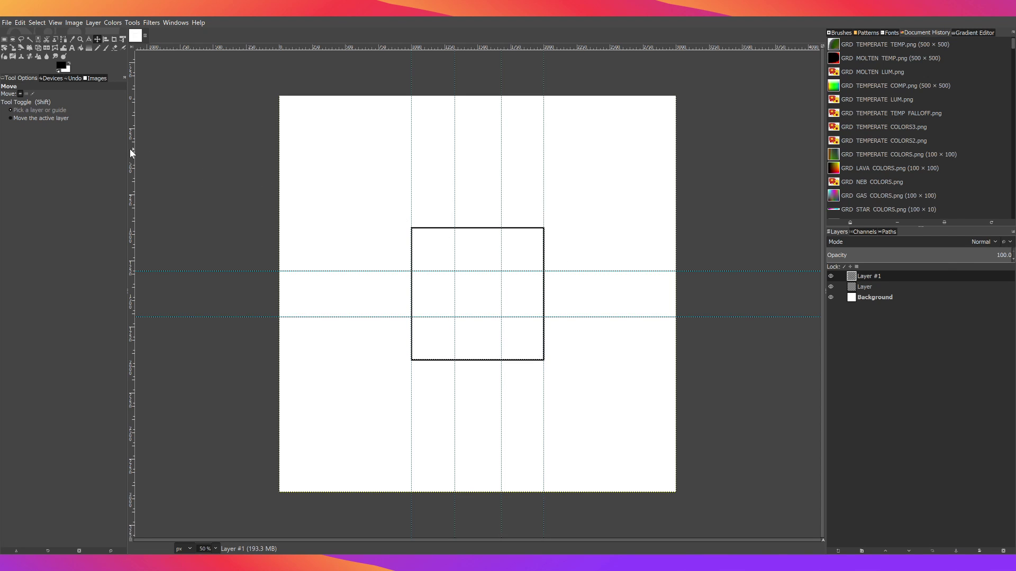
Add vertical guides at 674 and 2260 px and horizontal guides at 668 and 2272 px
{"action": "left_click_drag", "start_coordinate": [132, 153], "coordinate": [372, 236]}
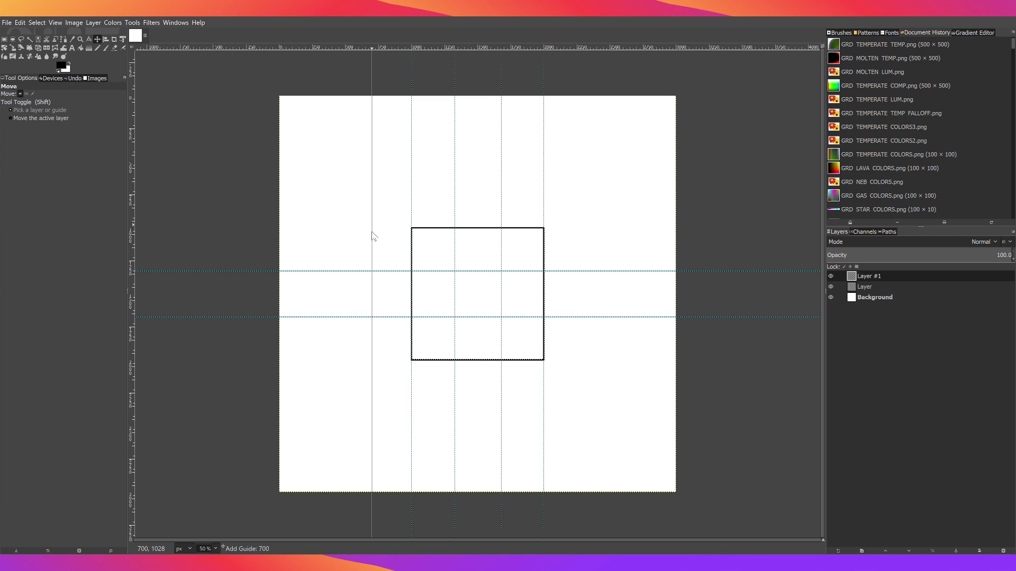
{"action": "left_click_drag", "start_coordinate": [371, 232], "coordinate": [368, 232]}
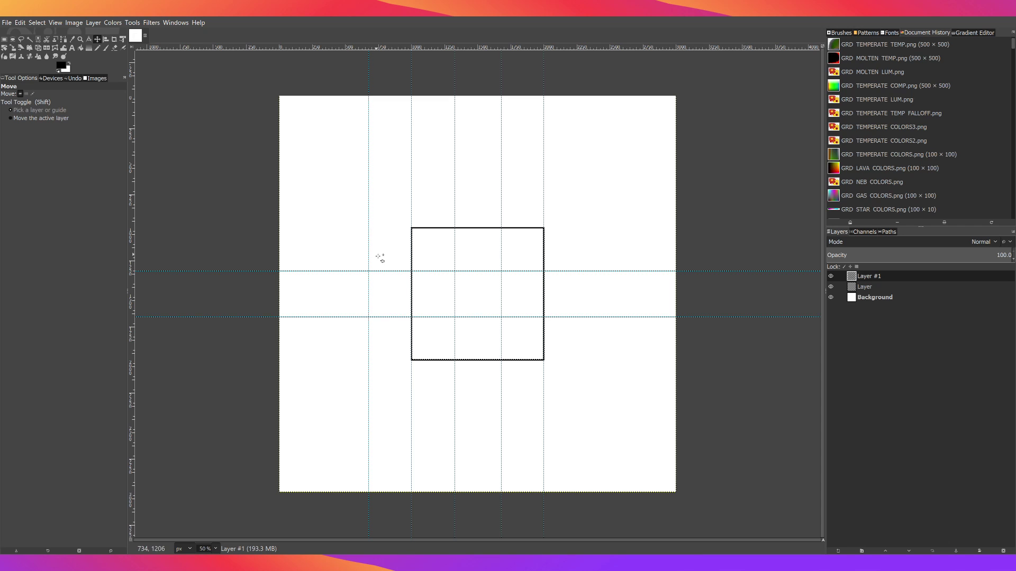
{"action": "left_click_drag", "start_coordinate": [409, 48], "coordinate": [344, 190]}
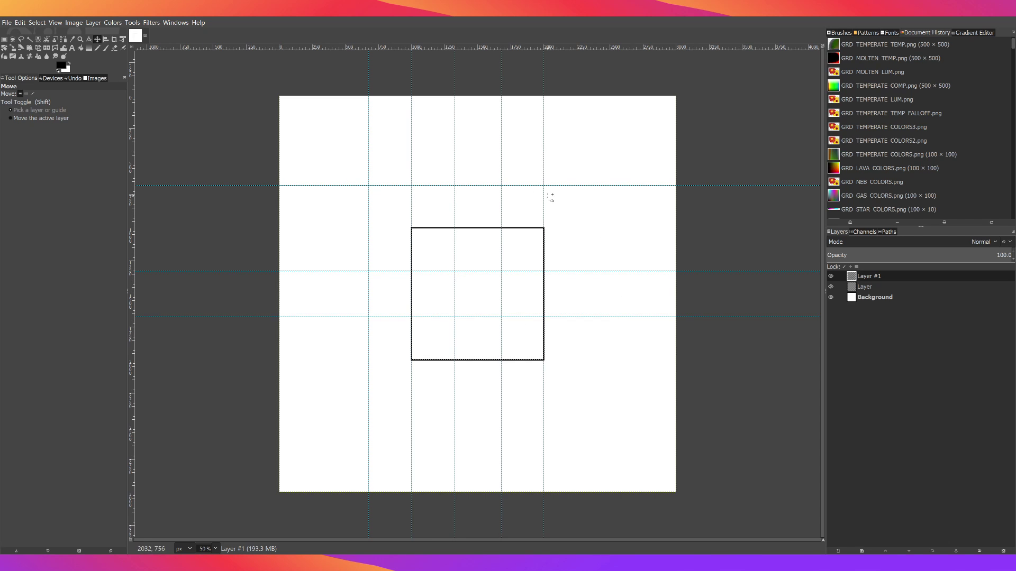
{"action": "left_click_drag", "start_coordinate": [132, 396], "coordinate": [587, 362]}
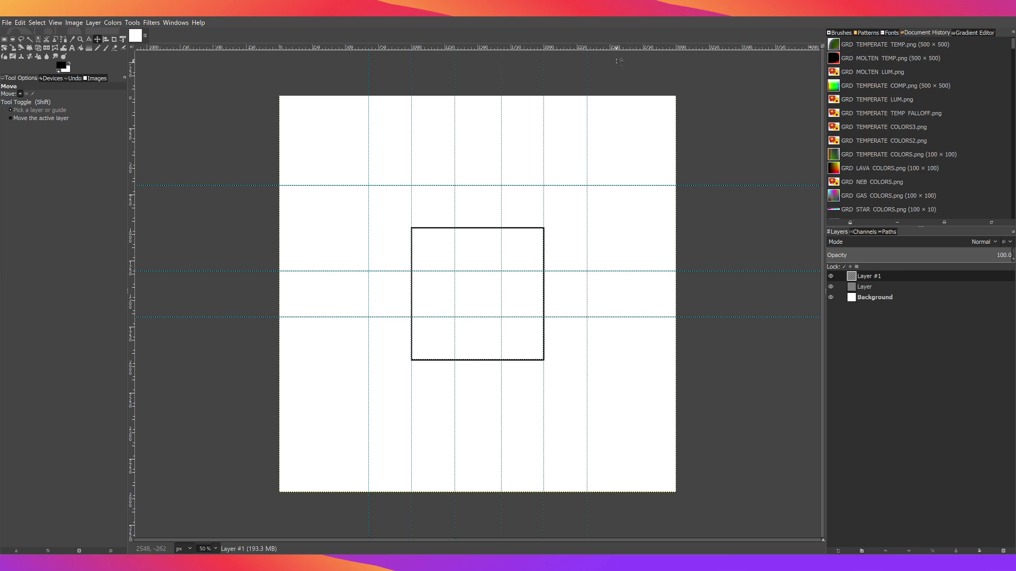
{"action": "left_click_drag", "start_coordinate": [618, 50], "coordinate": [569, 406]}
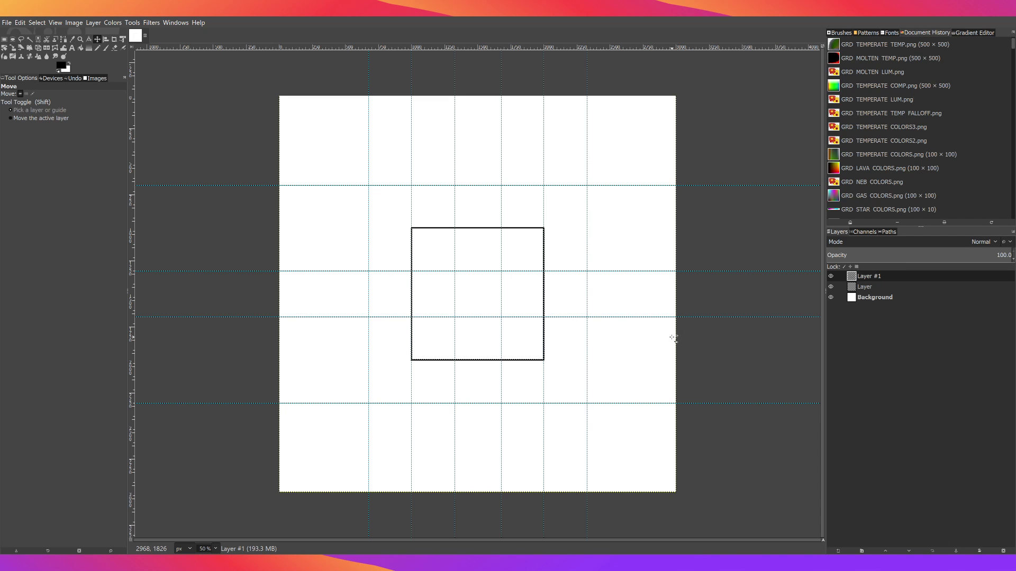
Select the square between the outer guides on Layer, apply Select > Border, and paint it black
{"action": "left_click", "coordinate": [4, 39]}
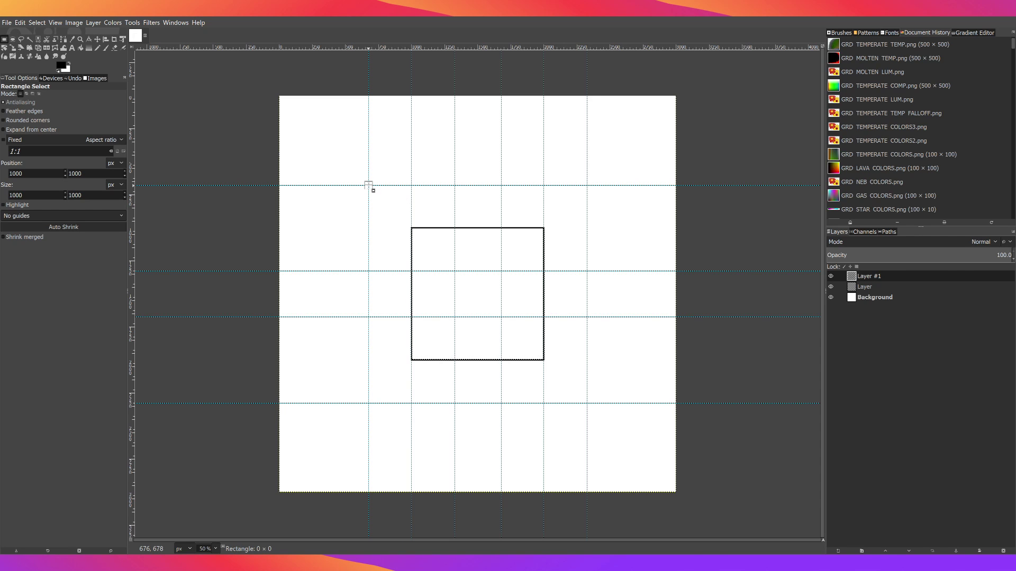
{"action": "left_click_drag", "start_coordinate": [370, 185], "coordinate": [592, 409]}
{"action": "left_click", "coordinate": [868, 287]}
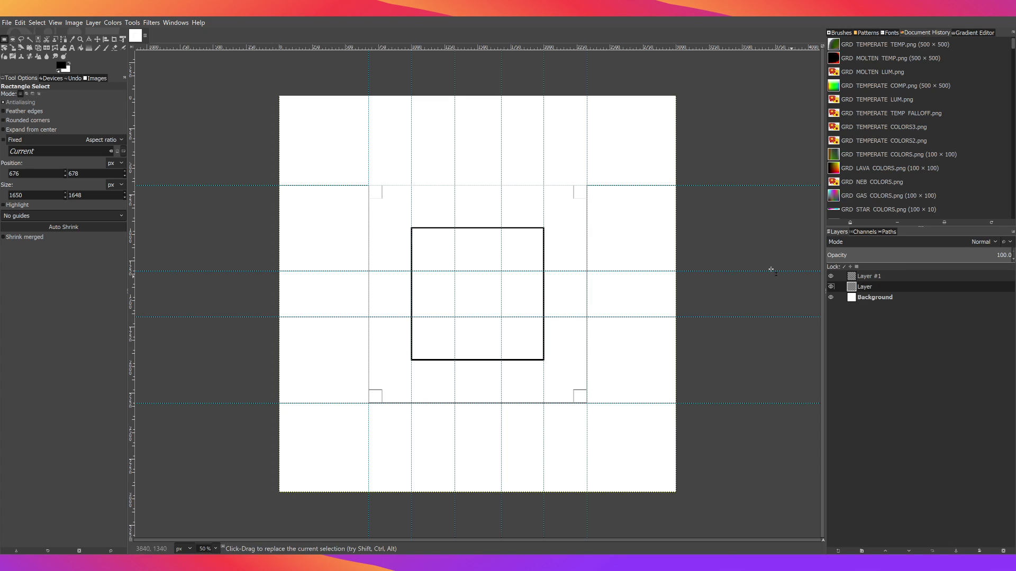
{"action": "left_click", "coordinate": [37, 22]}
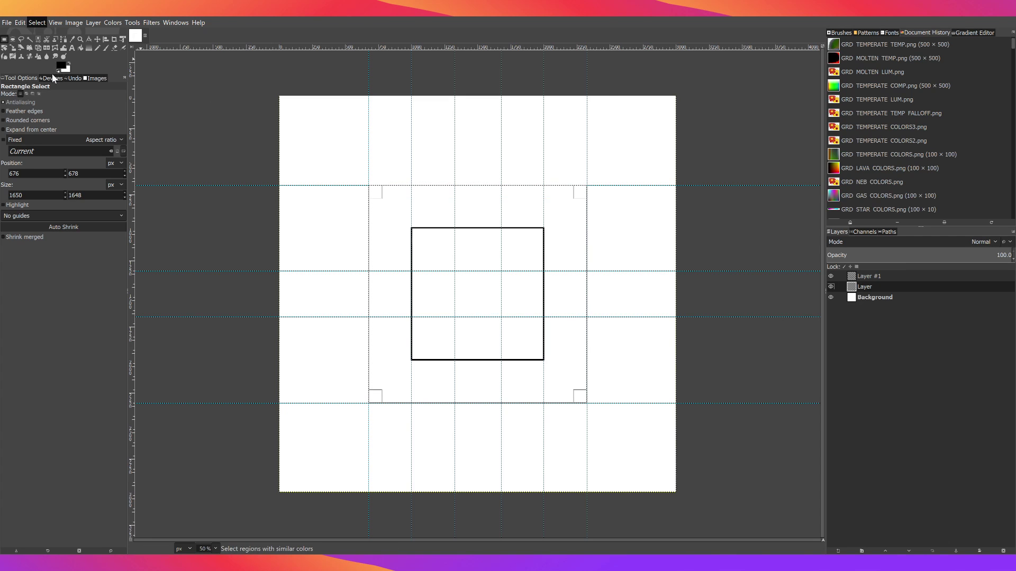
{"action": "left_click", "coordinate": [63, 156]}
{"action": "key", "text": "Return"}
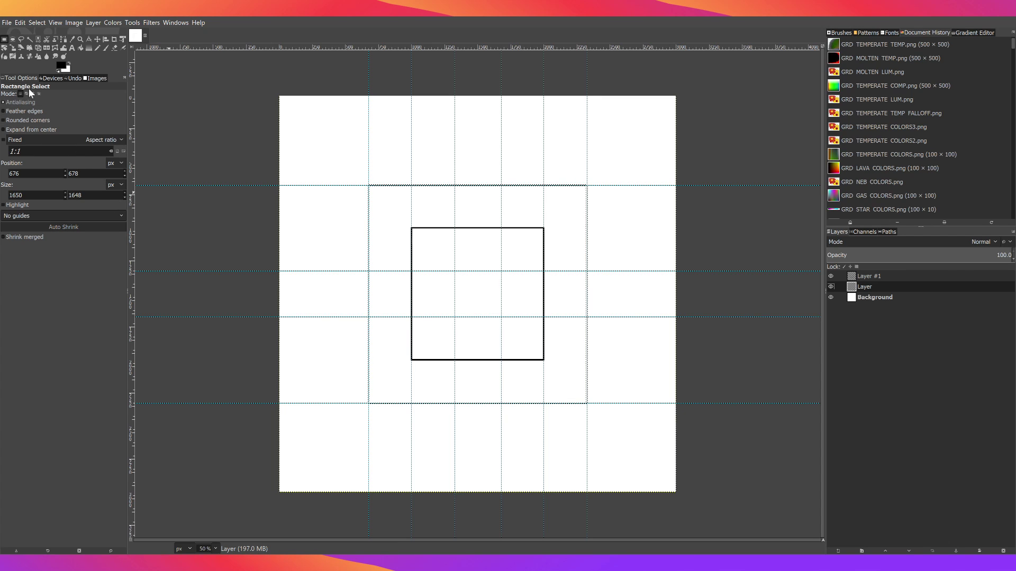
{"action": "left_click", "coordinate": [106, 48]}
{"action": "mouse_move", "coordinate": [375, 186]}
{"action": "left_mouse_down"}
{"action": "mouse_move", "coordinate": [367, 403]}
{"action": "mouse_move", "coordinate": [587, 402]}
{"action": "mouse_move", "coordinate": [587, 178]}
{"action": "mouse_move", "coordinate": [358, 179]}
{"action": "left_mouse_up"}
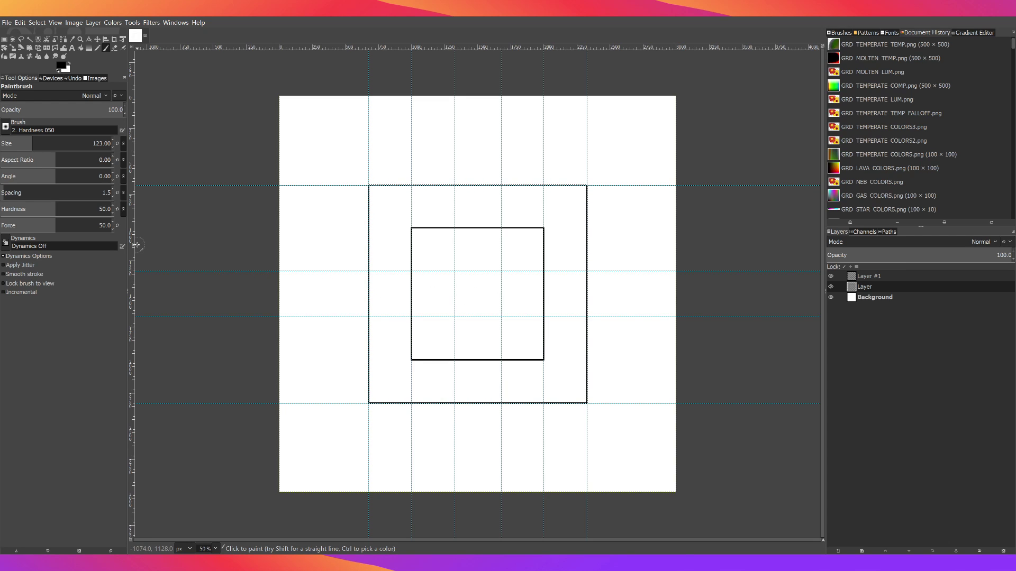
Add vertical guides at 1174, 1508, 1754, 526 and 2172 px and a horizontal guide at 842 px
{"action": "left_click_drag", "start_coordinate": [131, 240], "coordinate": [434, 312]}
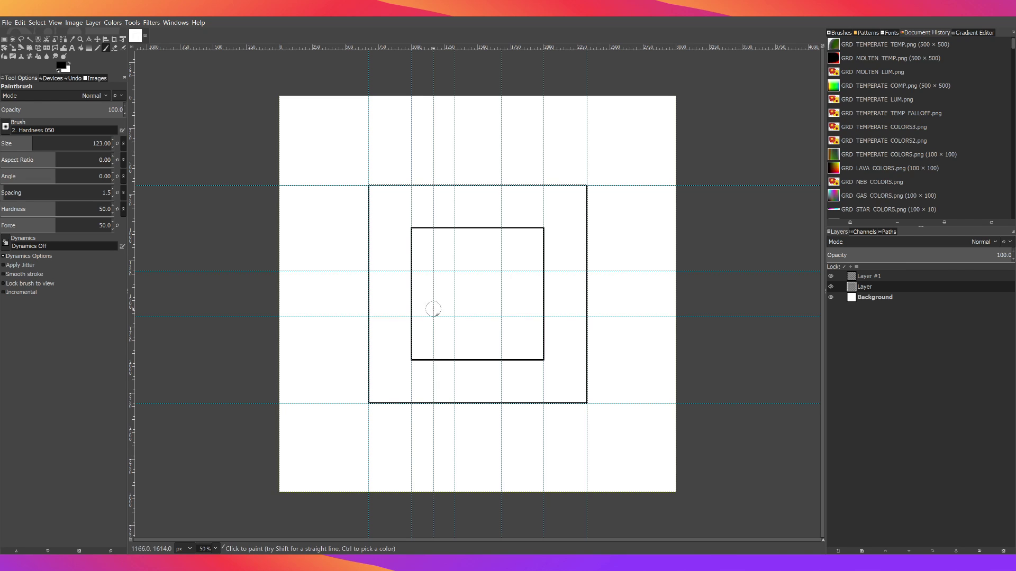
{"action": "left_click_drag", "start_coordinate": [132, 290], "coordinate": [480, 325]}
{"action": "left_click_drag", "start_coordinate": [132, 317], "coordinate": [523, 320]}
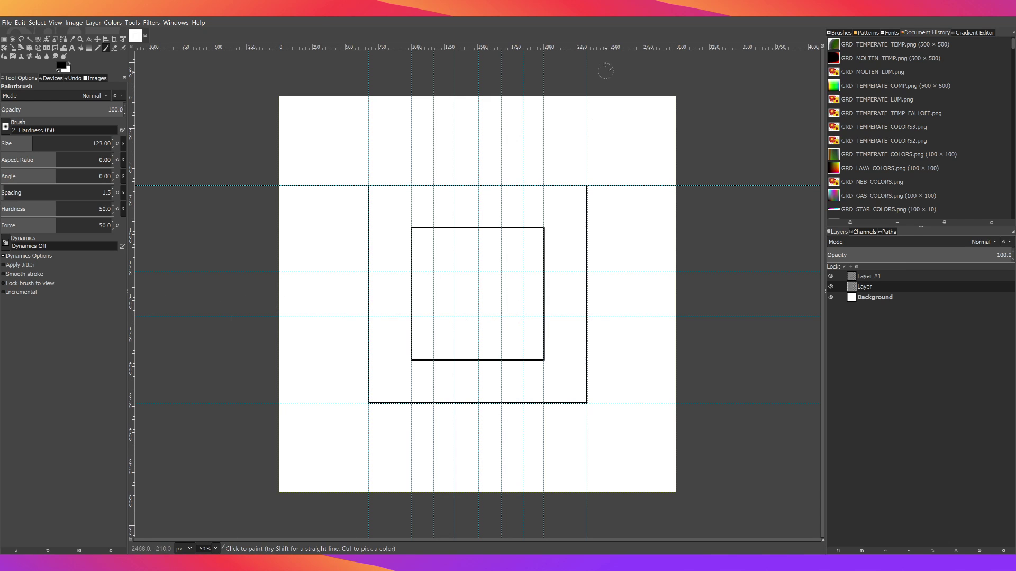
{"action": "left_click_drag", "start_coordinate": [614, 49], "coordinate": [593, 208]}
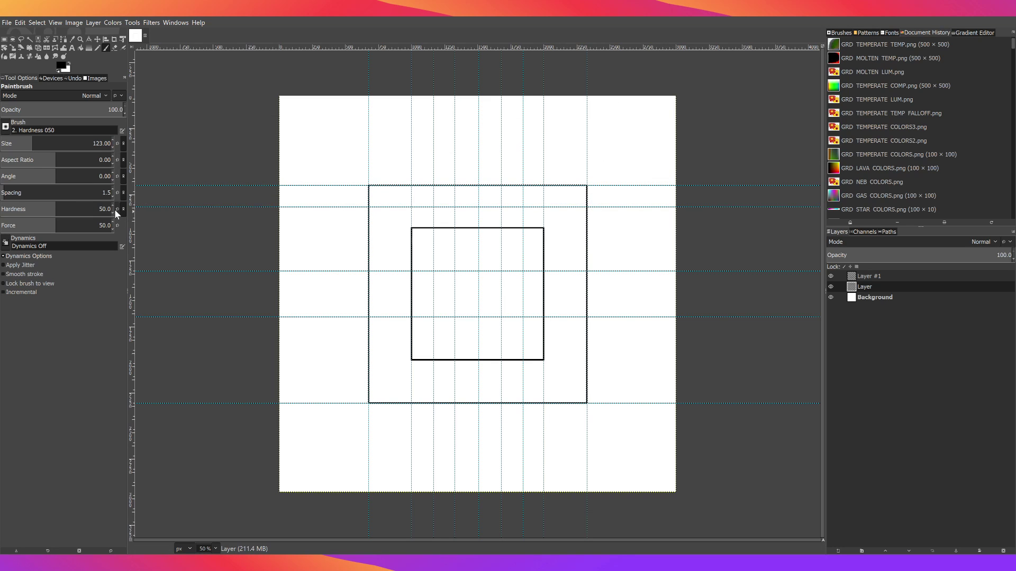
{"action": "left_click_drag", "start_coordinate": [131, 208], "coordinate": [392, 256]}
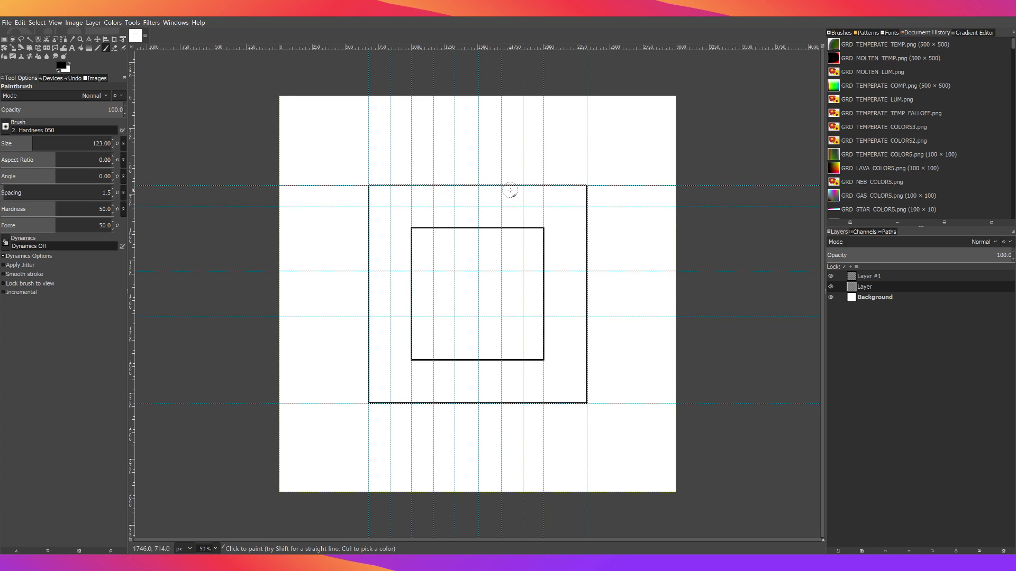
{"action": "left_click_drag", "start_coordinate": [131, 232], "coordinate": [566, 271]}
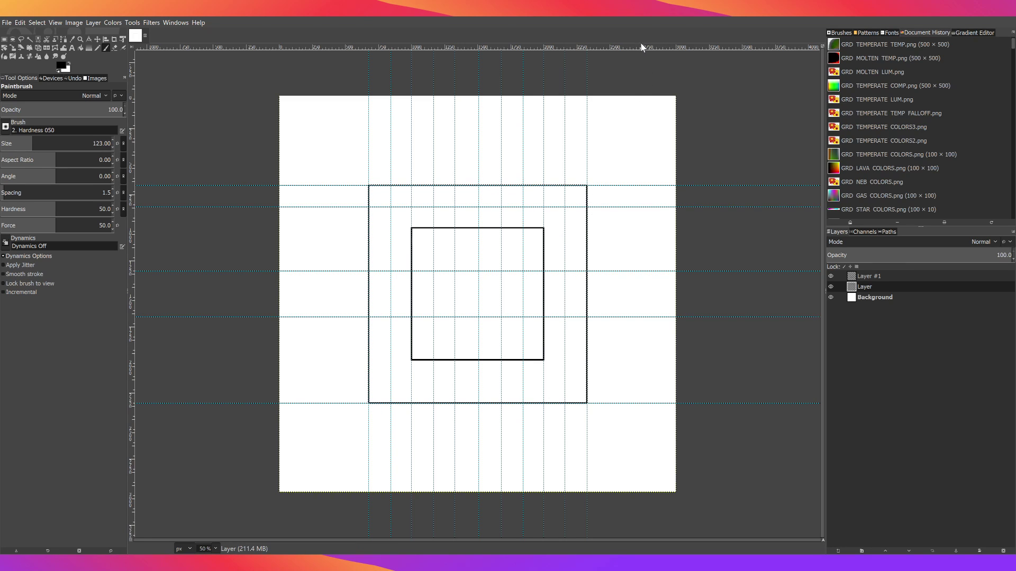
Add horizontal guides near 1164, 1818 and 2170 px
{"action": "left_click_drag", "start_coordinate": [641, 49], "coordinate": [590, 243]}
{"action": "left_click_drag", "start_coordinate": [591, 254], "coordinate": [601, 295]}
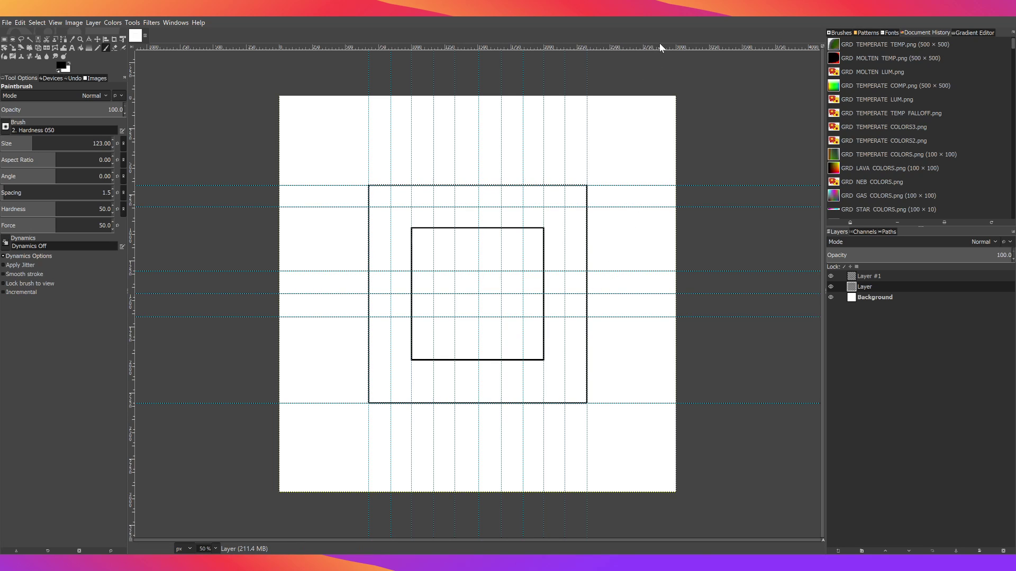
{"action": "left_click_drag", "start_coordinate": [670, 48], "coordinate": [614, 344]}
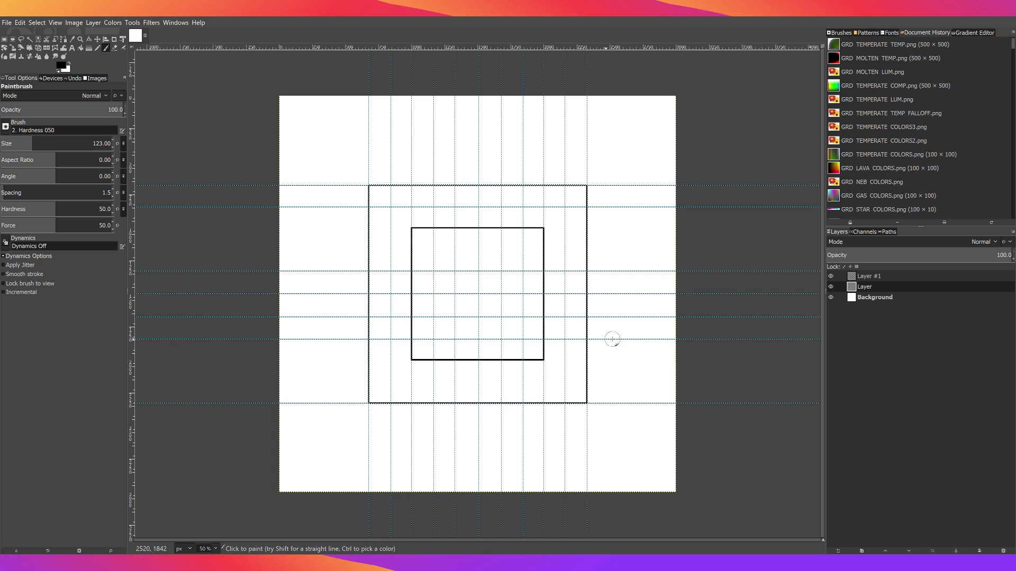
{"action": "mouse_move", "coordinate": [649, 45]}
{"action": "left_mouse_down"}
{"action": "mouse_move", "coordinate": [649, 254]}
{"action": "mouse_move", "coordinate": [621, 347]}
{"action": "mouse_move", "coordinate": [625, 387]}
{"action": "left_mouse_up"}
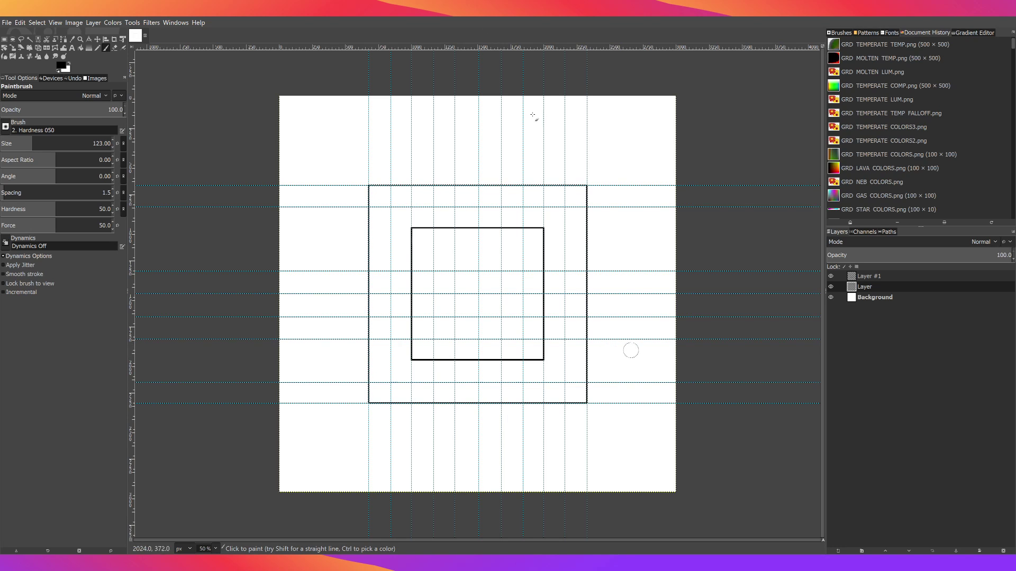
{"action": "left_click", "coordinate": [4, 40]}
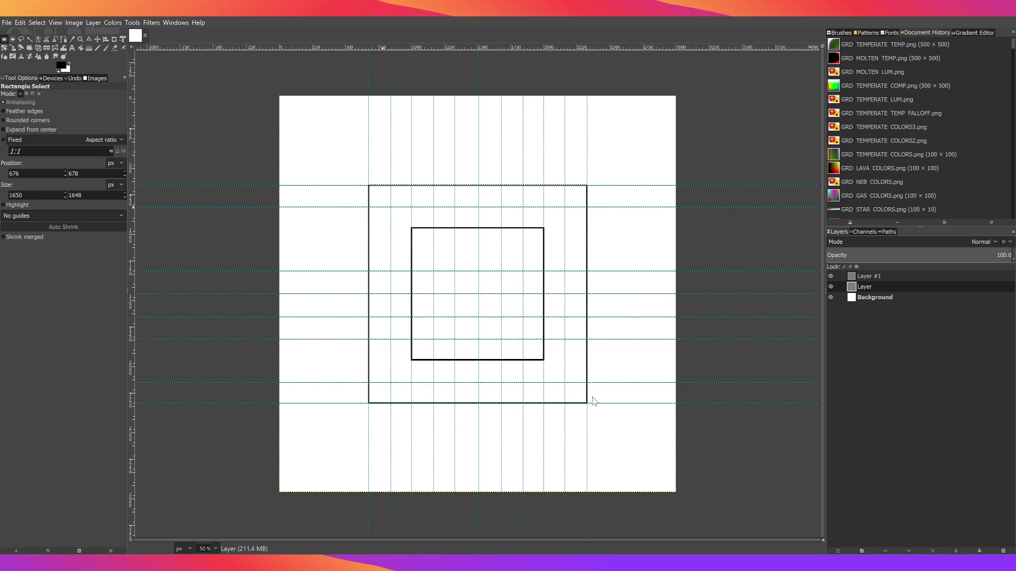
Create Layer #2 and select a 1316×1328 square starting at 842,842
{"action": "key", "text": "shift+ctrl+n"}
{"action": "left_click_drag", "start_coordinate": [390, 207], "coordinate": [564, 382]}
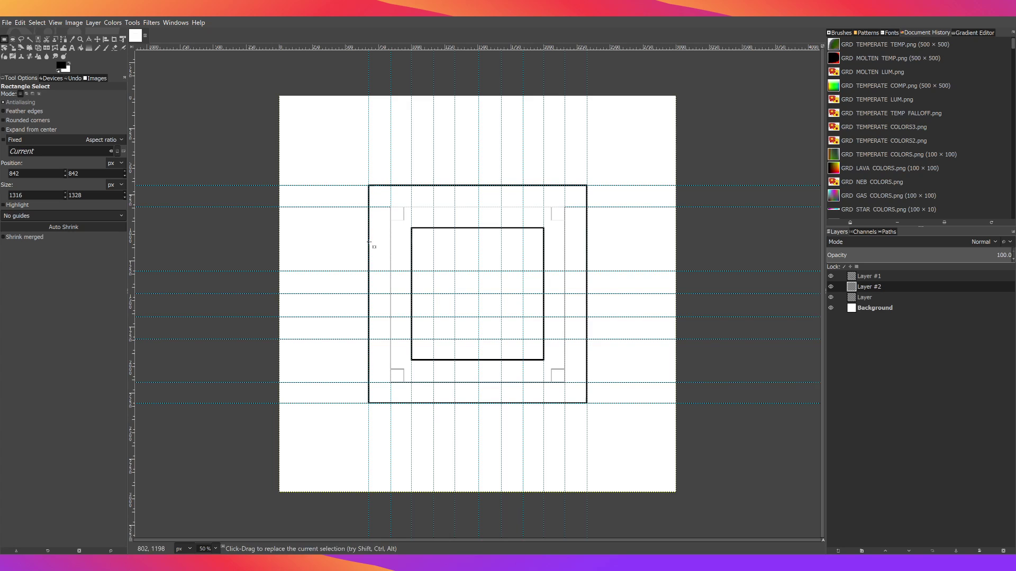
{"action": "left_click", "coordinate": [40, 22]}
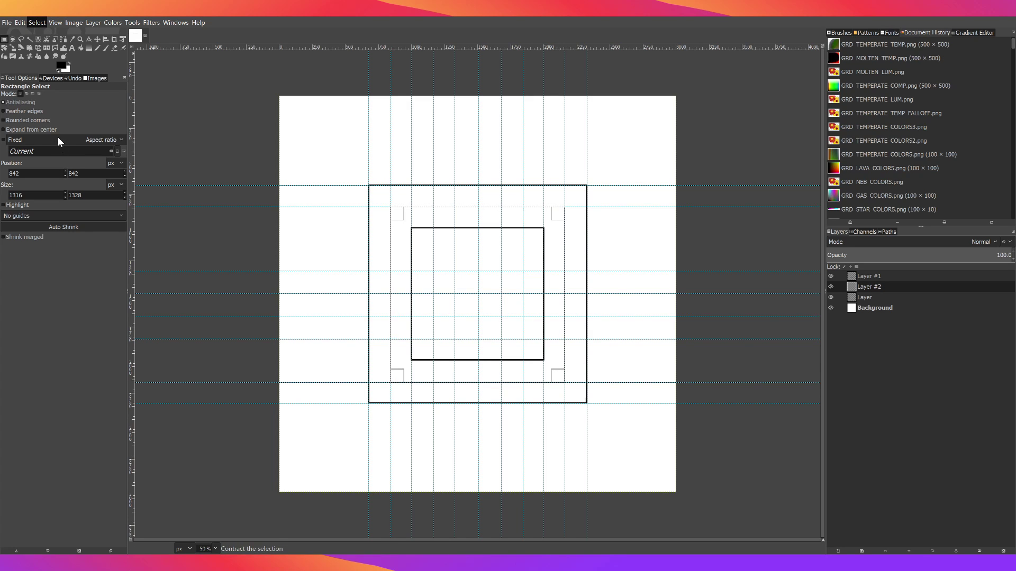
{"action": "key", "text": "Escape"}
{"action": "key", "text": "Return"}
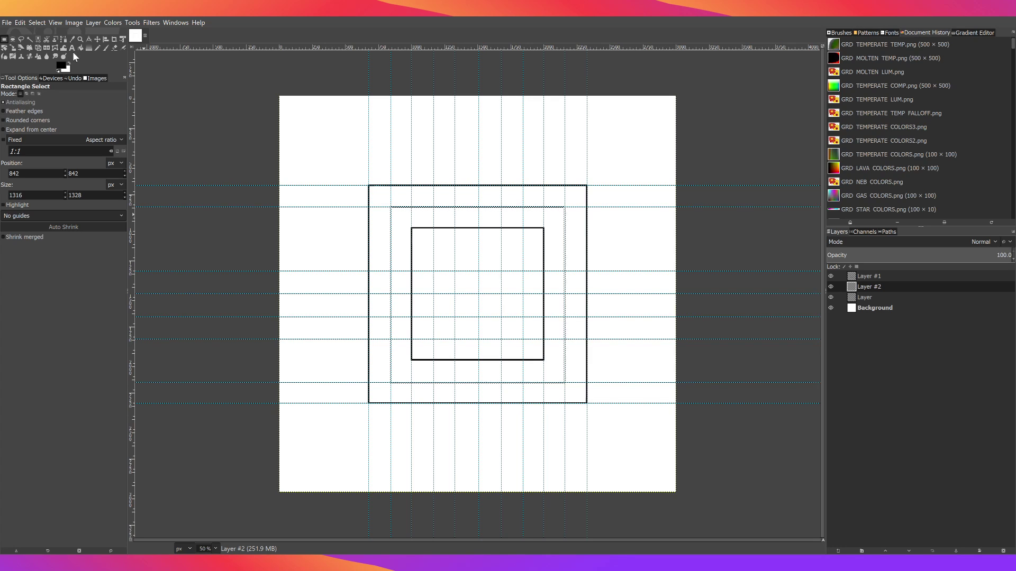
Paint the middle square's edges black and hide the Background layer
{"action": "left_click", "coordinate": [105, 48]}
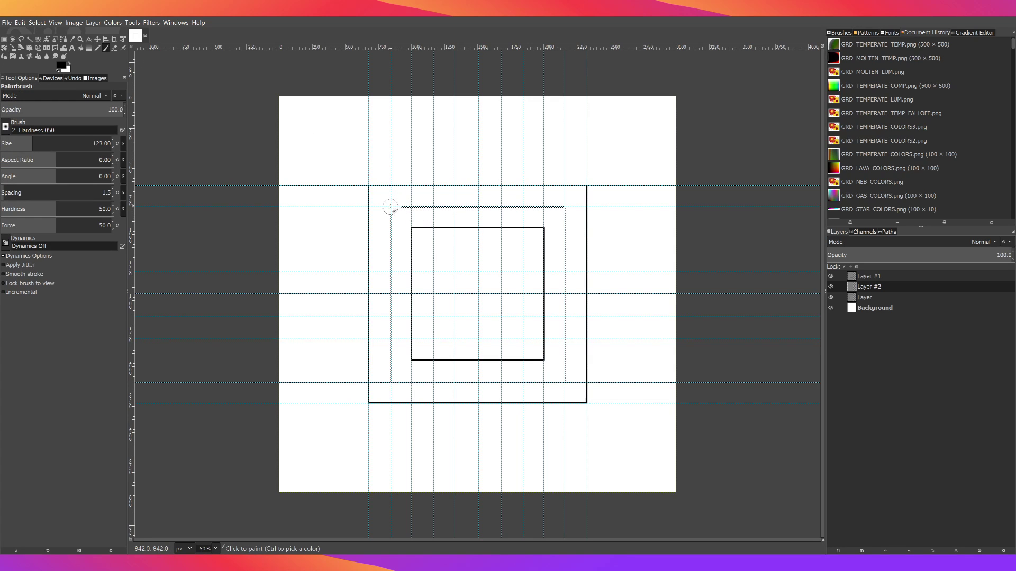
{"action": "mouse_move", "coordinate": [394, 207]}
{"action": "left_mouse_down"}
{"action": "mouse_move", "coordinate": [393, 370]}
{"action": "mouse_move", "coordinate": [416, 382]}
{"action": "mouse_move", "coordinate": [556, 383]}
{"action": "mouse_move", "coordinate": [568, 335]}
{"action": "left_mouse_up"}
{"action": "mouse_move", "coordinate": [566, 287]}
{"action": "left_mouse_down"}
{"action": "mouse_move", "coordinate": [565, 220]}
{"action": "mouse_move", "coordinate": [517, 207]}
{"action": "mouse_move", "coordinate": [368, 205]}
{"action": "left_mouse_up"}
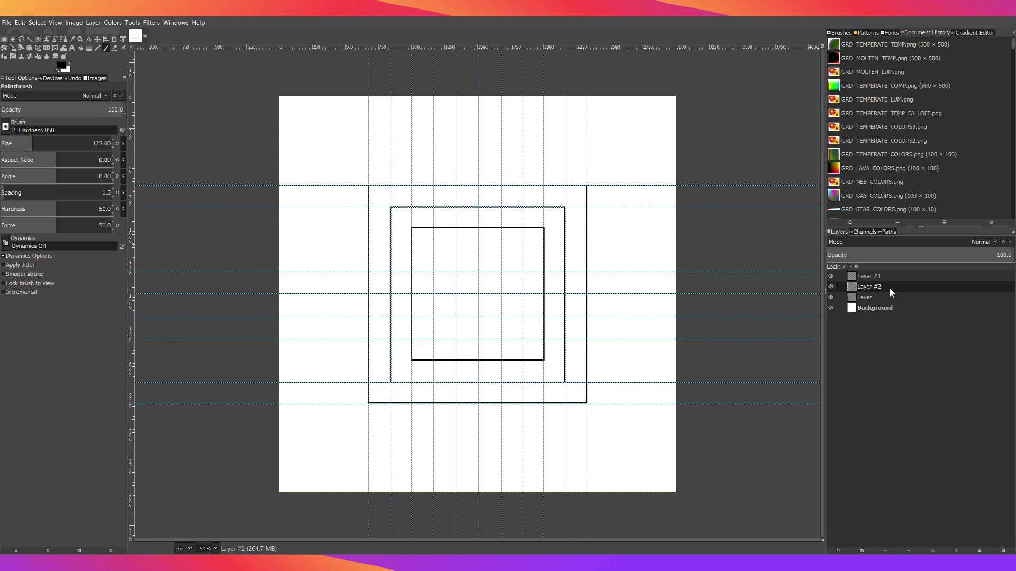
{"action": "left_click", "coordinate": [831, 308]}
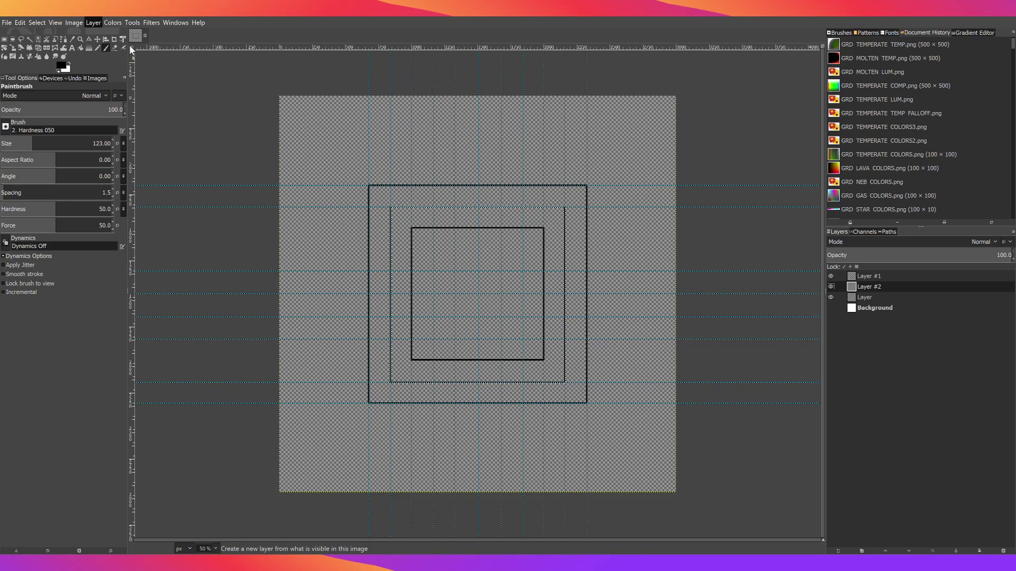
Merge the squares into a new Visible layer, hide Layer #2 and Layer, show Background, and swap colours
{"action": "left_click", "coordinate": [131, 92]}
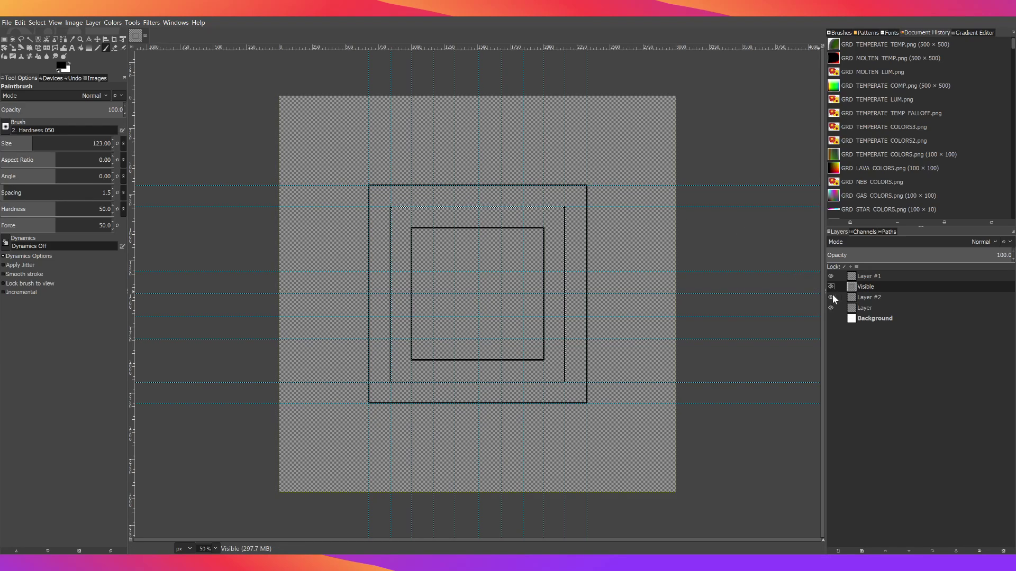
{"action": "left_click_drag", "start_coordinate": [832, 295], "coordinate": [832, 308]}
{"action": "left_click", "coordinate": [831, 318]}
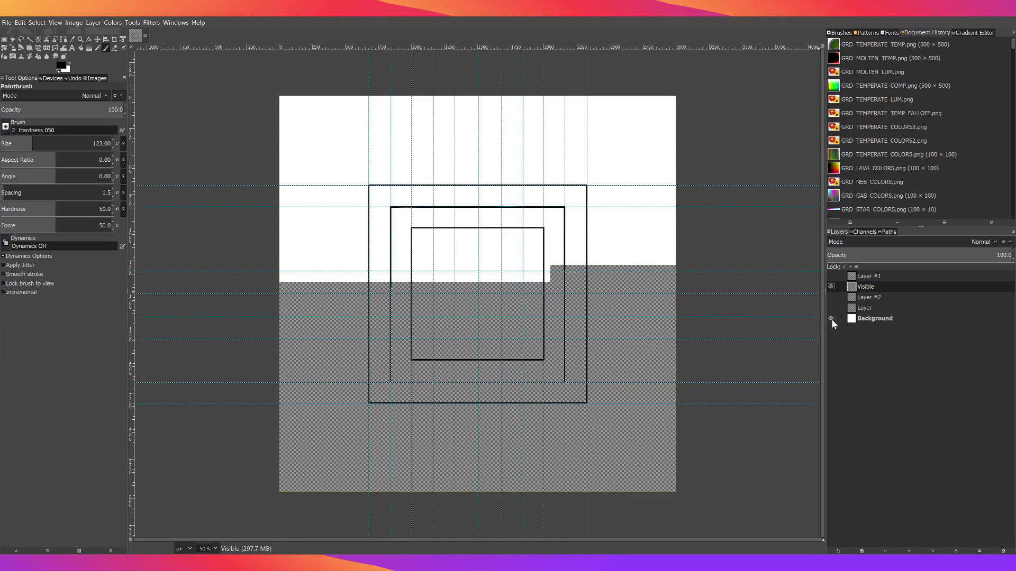
{"action": "left_click", "coordinate": [69, 63]}
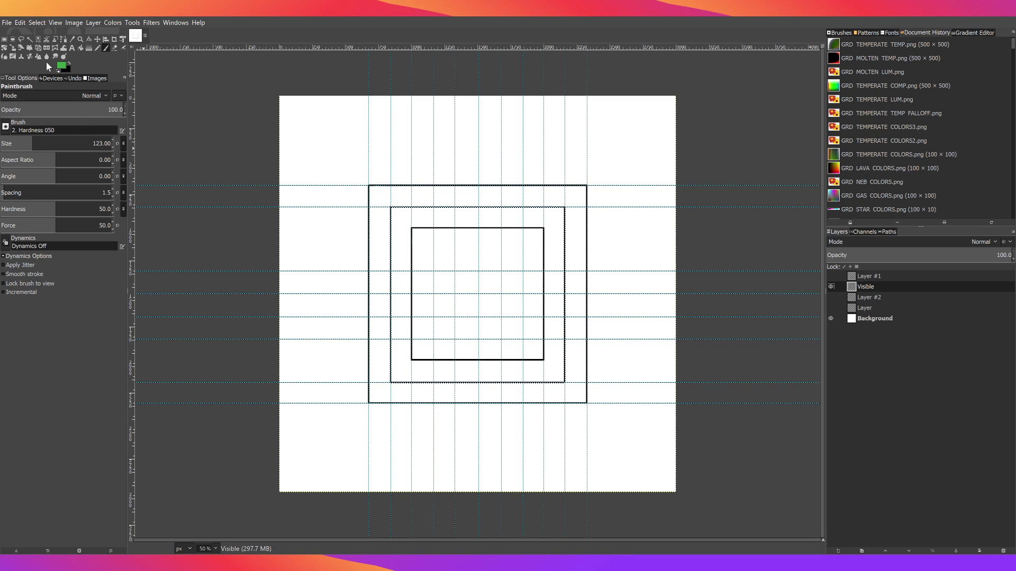
Bucket-fill the Visible layer's inner square green, middle band purple and outer band yellow
{"action": "left_click", "coordinate": [80, 48]}
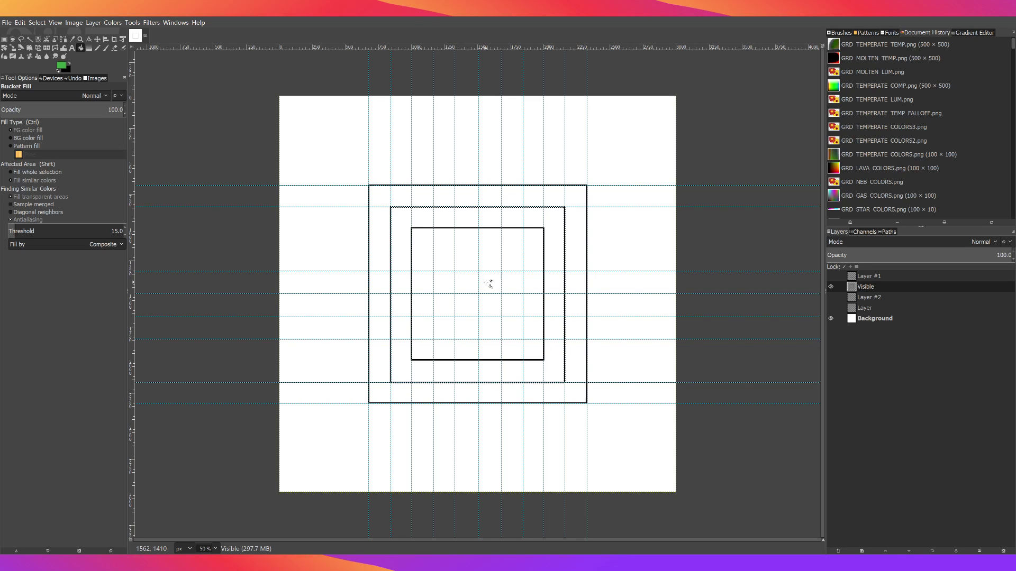
{"action": "left_click", "coordinate": [873, 320]}
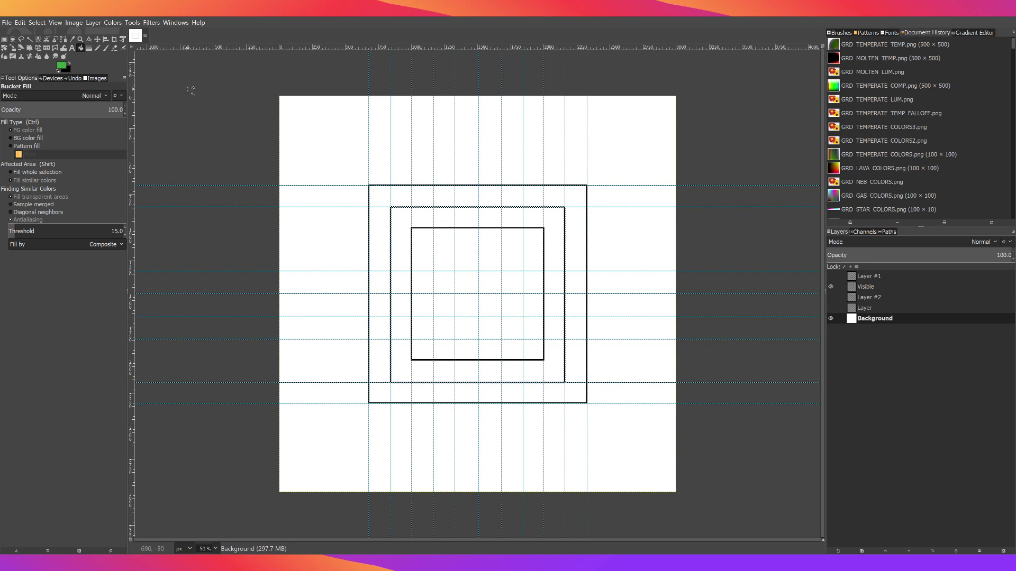
{"action": "left_click", "coordinate": [37, 23]}
{"action": "left_click", "coordinate": [45, 44]}
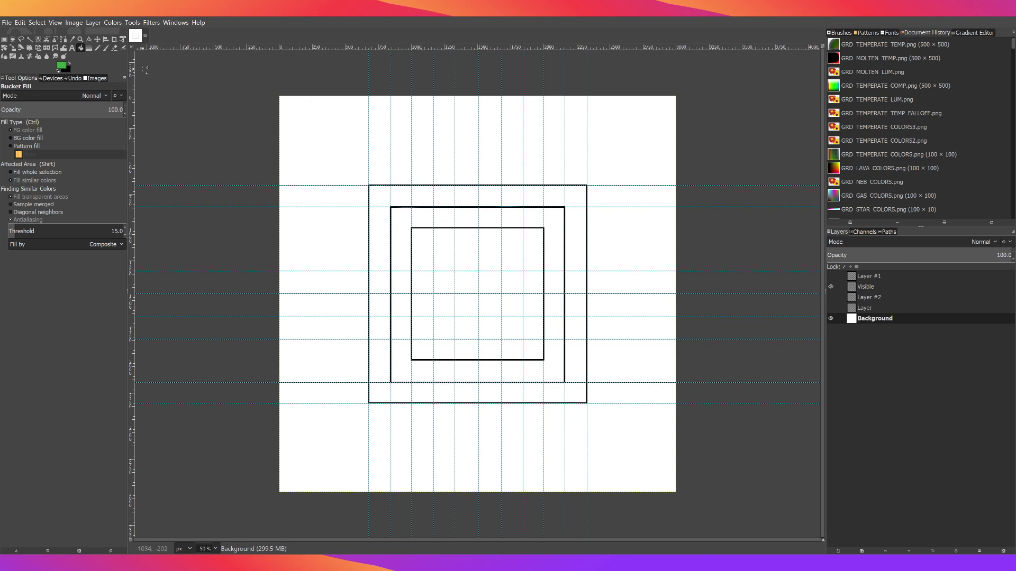
{"action": "left_click", "coordinate": [860, 287]}
{"action": "left_click", "coordinate": [531, 258]}
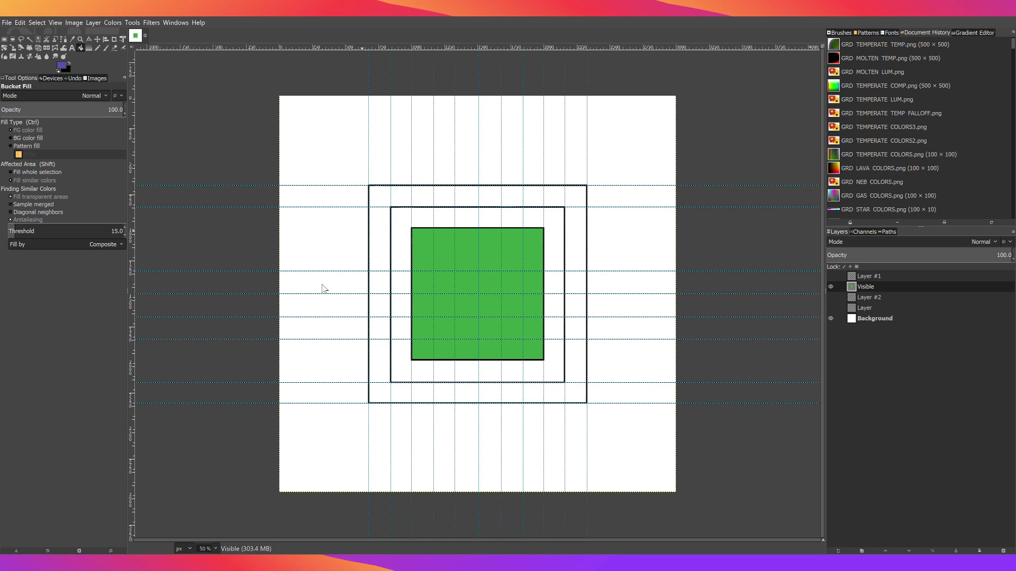
{"action": "left_click", "coordinate": [554, 373]}
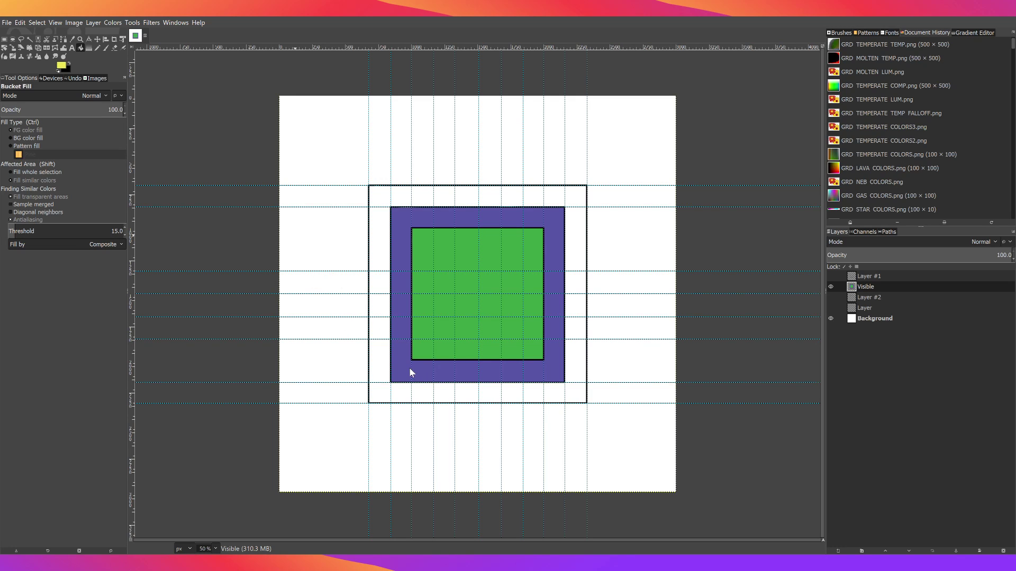
{"action": "left_click", "coordinate": [569, 394]}
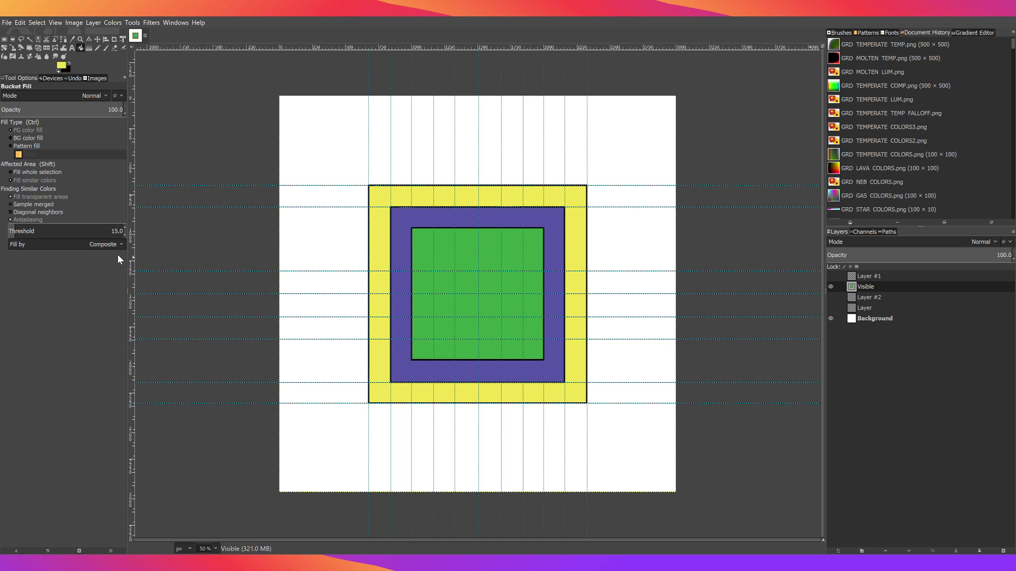
Drag three vertical guides from the left ruler into the inner square, one at 1418 px
{"action": "left_click_drag", "start_coordinate": [134, 200], "coordinate": [423, 284]}
{"action": "left_click_drag", "start_coordinate": [133, 243], "coordinate": [445, 280]}
{"action": "left_click_drag", "start_coordinate": [133, 249], "coordinate": [467, 279]}
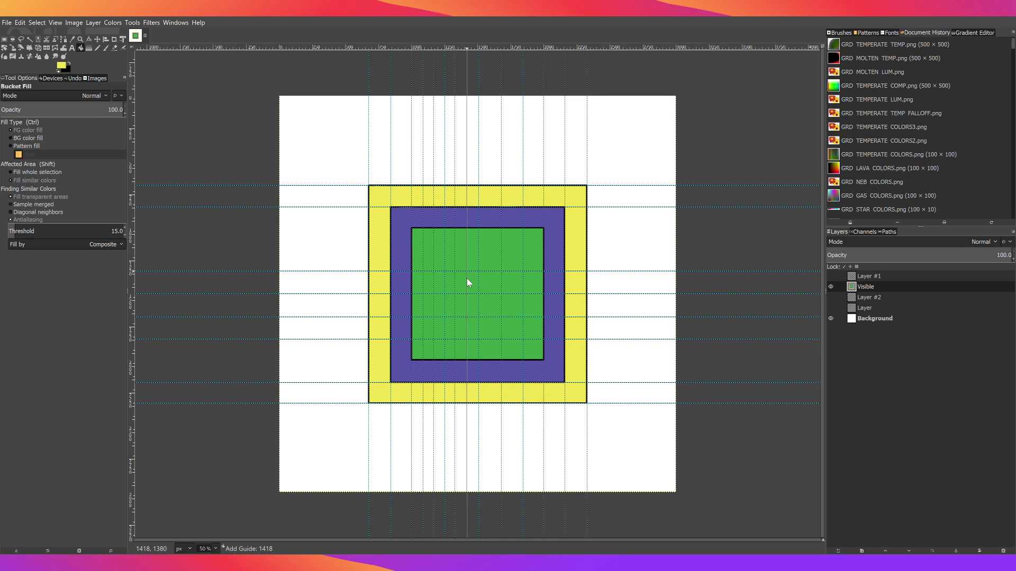
Place three more vertical guides across the coloured squares, including at 1762 and 1894 px
{"action": "left_click_drag", "start_coordinate": [466, 278], "coordinate": [467, 278]}
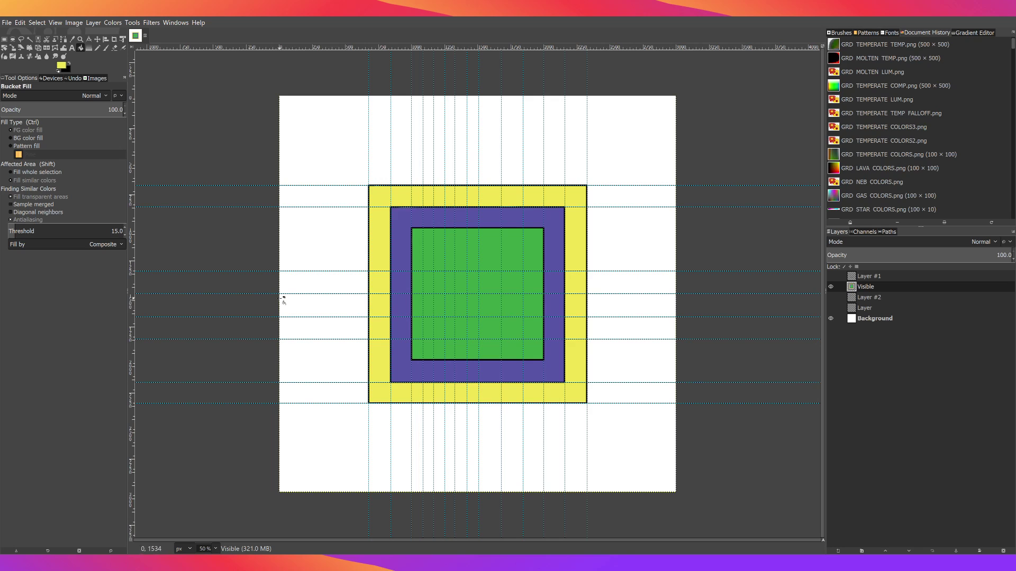
{"action": "left_click_drag", "start_coordinate": [132, 303], "coordinate": [493, 320]}
{"action": "left_click_drag", "start_coordinate": [134, 299], "coordinate": [534, 312]}
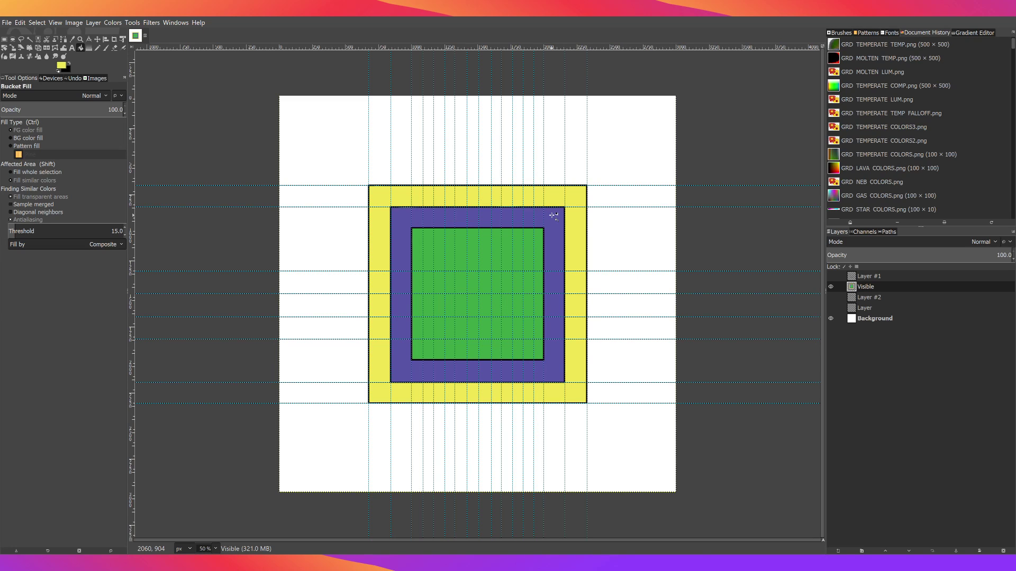
Revert the yellow and purple fills and extra guides, redo the Visible layer, and show Background again
{"action": "left_click", "coordinate": [576, 204], "text": "ctrl"}
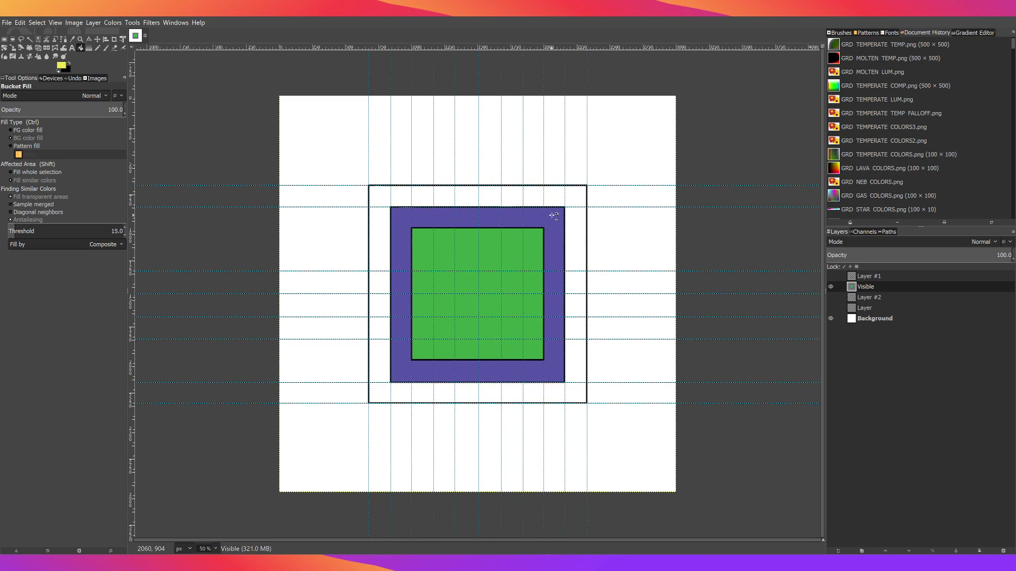
{"action": "left_click", "coordinate": [555, 217], "text": "ctrl"}
{"action": "key", "text": "ctrl+z"}
{"action": "key", "text": "ctrl+z"}
{"action": "key", "text": "ctrl+z"}
{"action": "key", "text": "ctrl+z"}
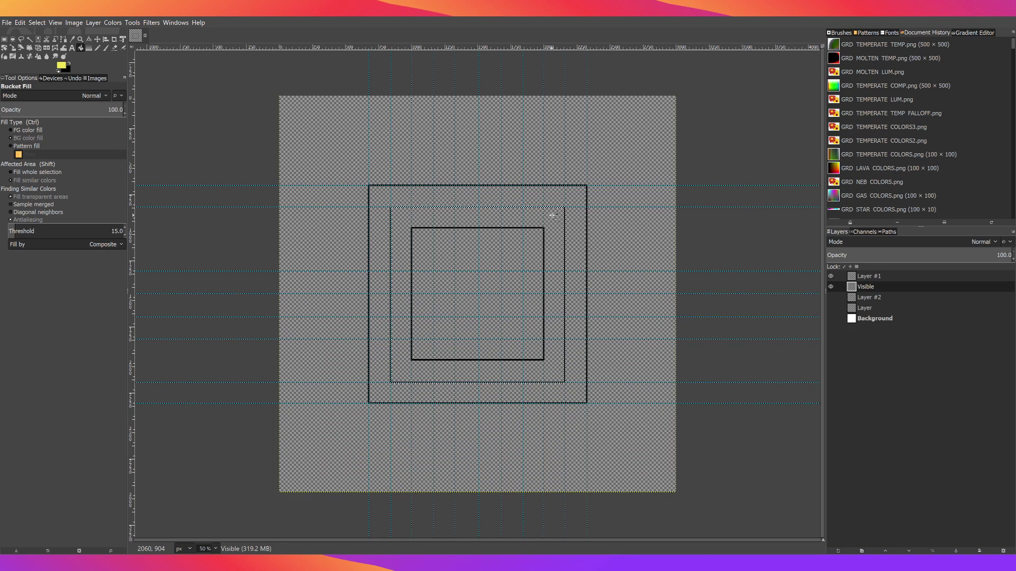
{"action": "key", "text": "ctrl+z"}
{"action": "key", "text": "ctrl+z"}
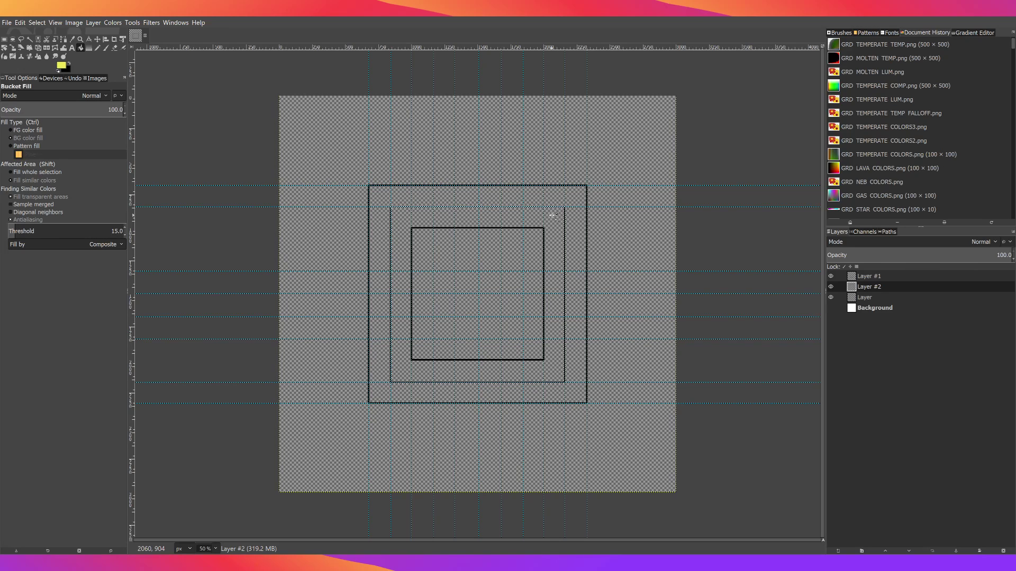
{"action": "key", "text": "ctrl+y"}
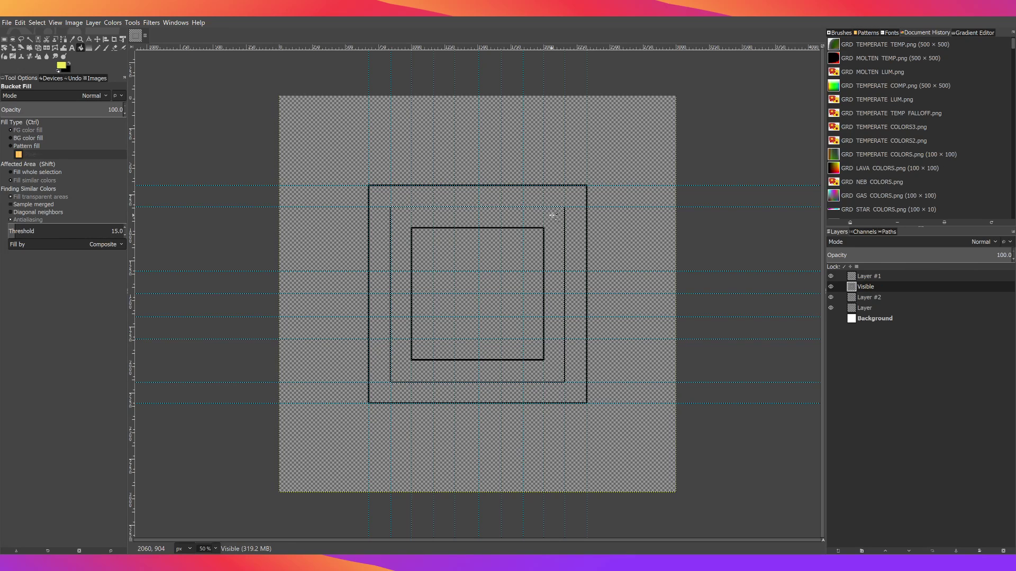
{"action": "left_click", "coordinate": [829, 319]}
{"action": "left_click", "coordinate": [841, 318]}
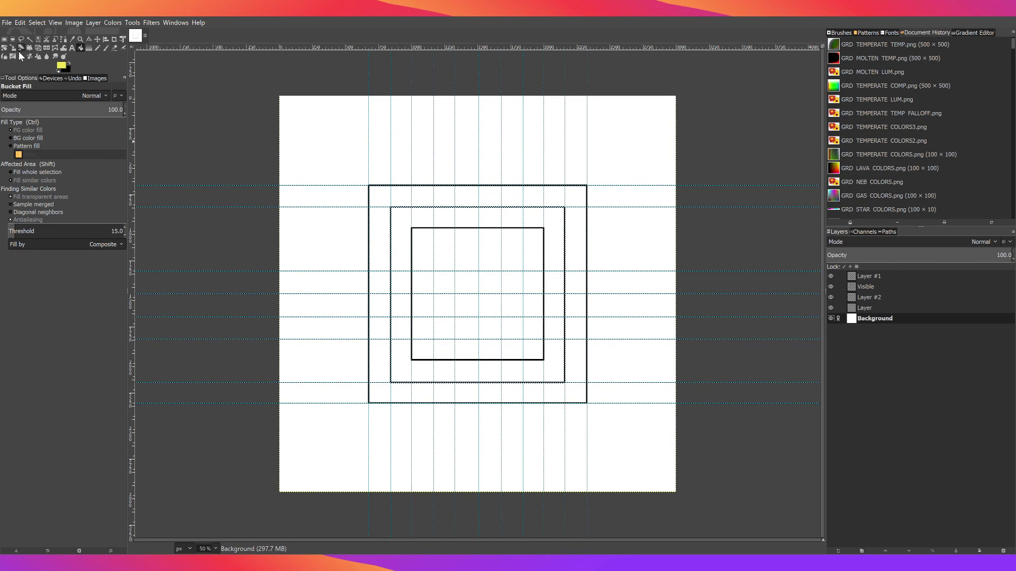
{"action": "left_click", "coordinate": [98, 40]}
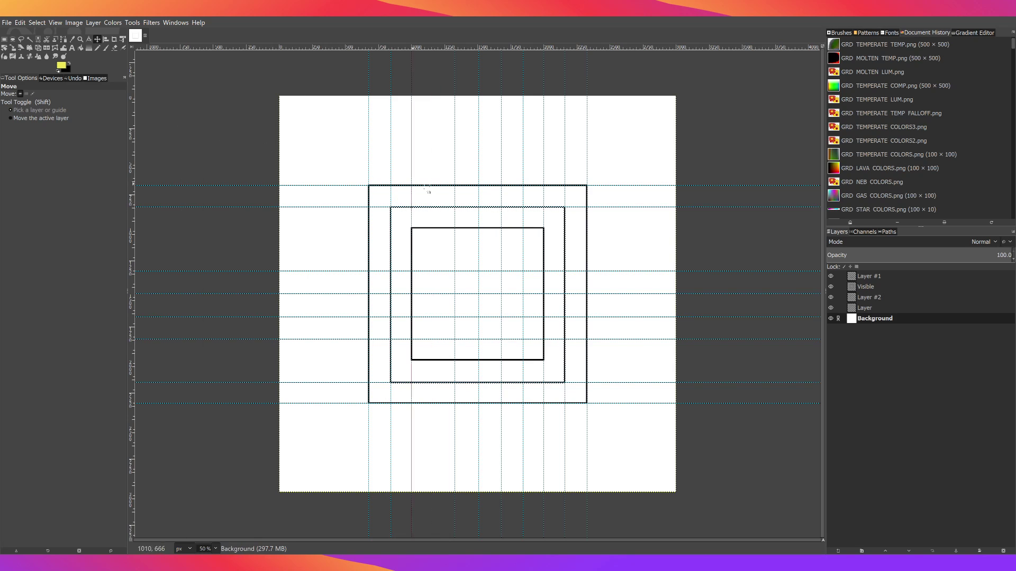
Drag two vertical guides off the canvas and adjust a horizontal guide at the middle square's bottom
{"action": "left_click_drag", "start_coordinate": [479, 217], "coordinate": [104, 163]}
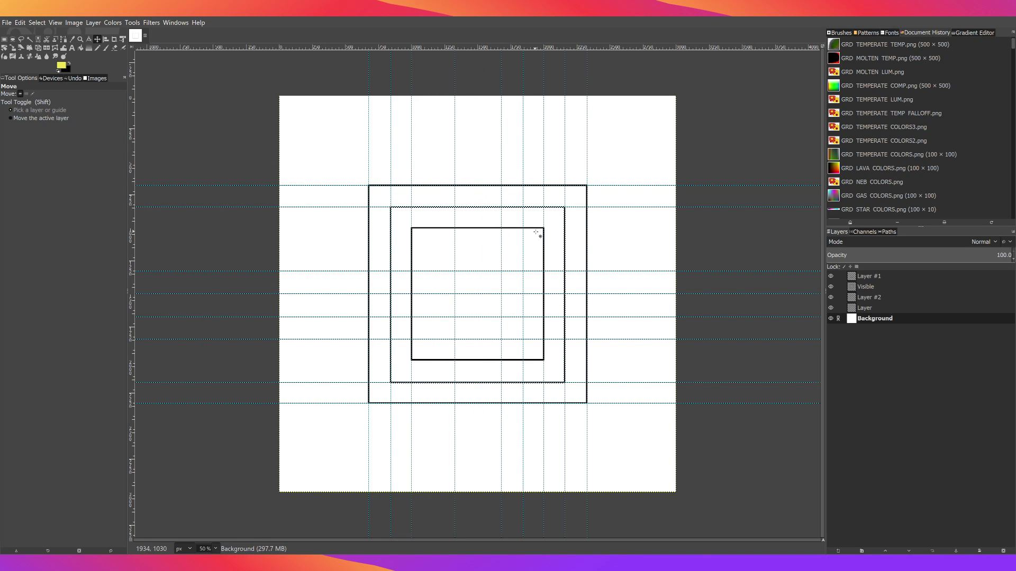
{"action": "left_click_drag", "start_coordinate": [531, 222], "coordinate": [817, 158]}
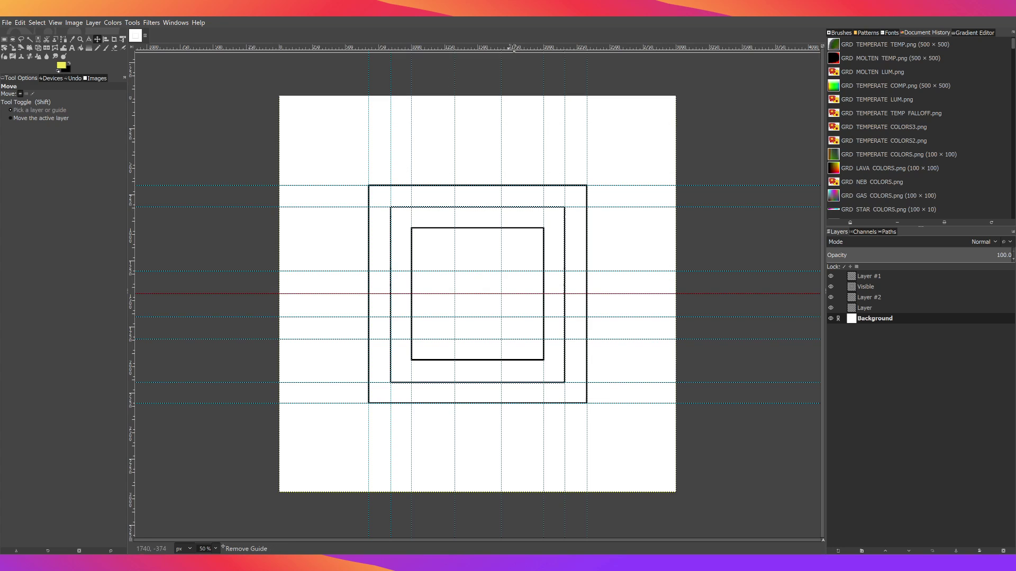
{"action": "left_click_drag", "start_coordinate": [532, 340], "coordinate": [529, 341]}
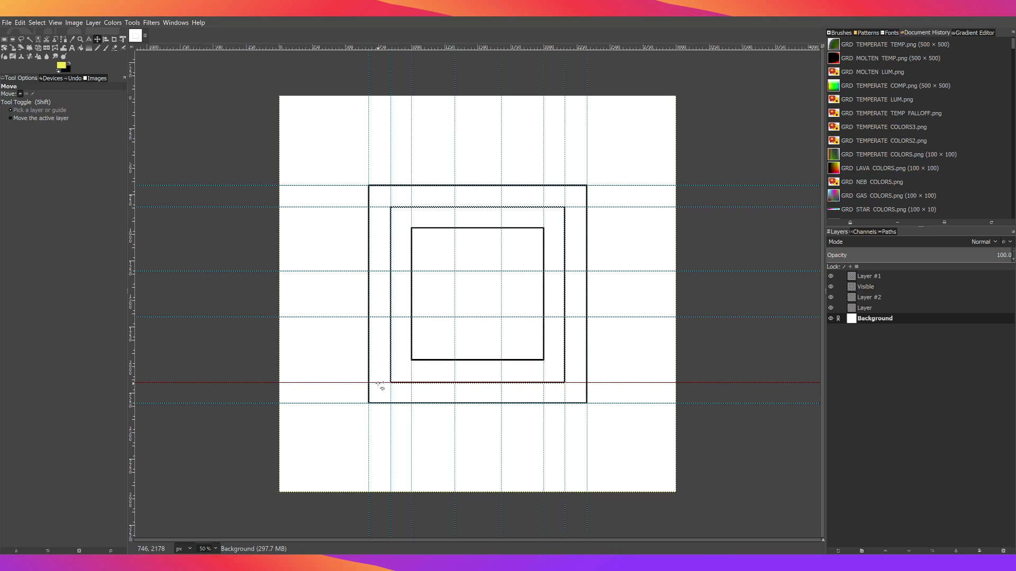
Hide the middle square's layer and drag two horizontal guides off the canvas
{"action": "left_click", "coordinate": [831, 298]}
{"action": "left_click", "coordinate": [831, 308]}
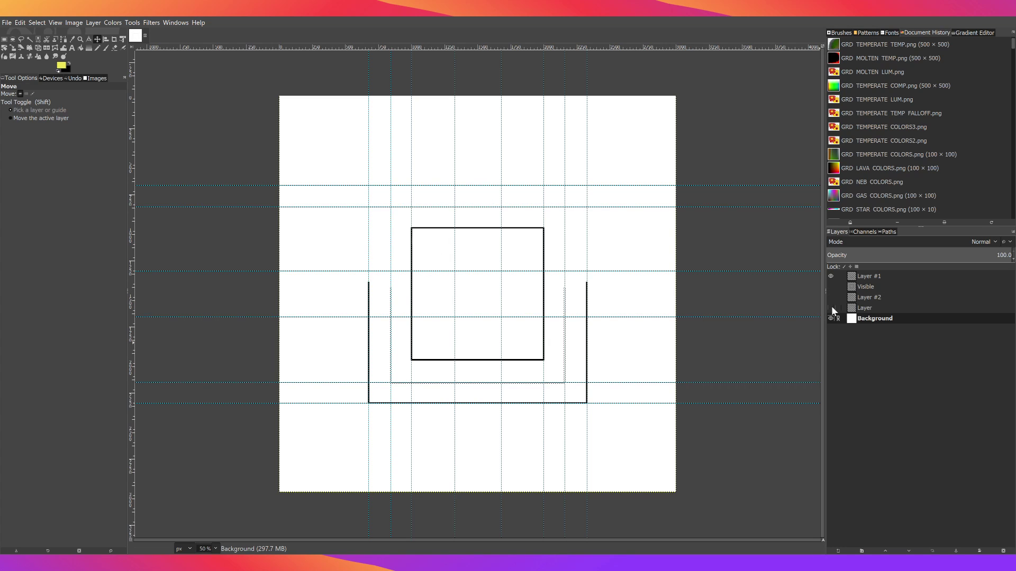
{"action": "left_click", "coordinate": [830, 308]}
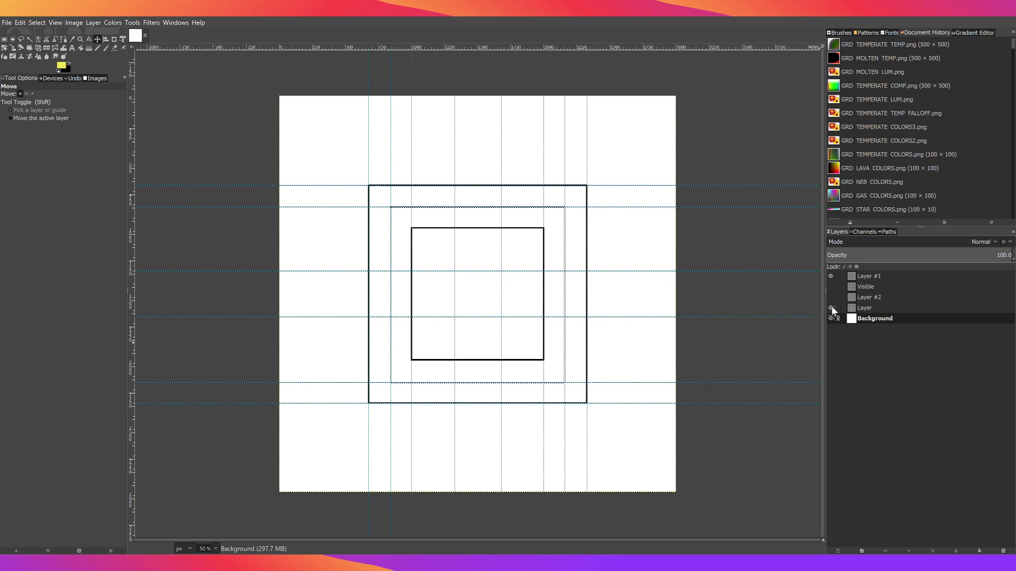
{"action": "left_click_drag", "start_coordinate": [619, 208], "coordinate": [585, 30]}
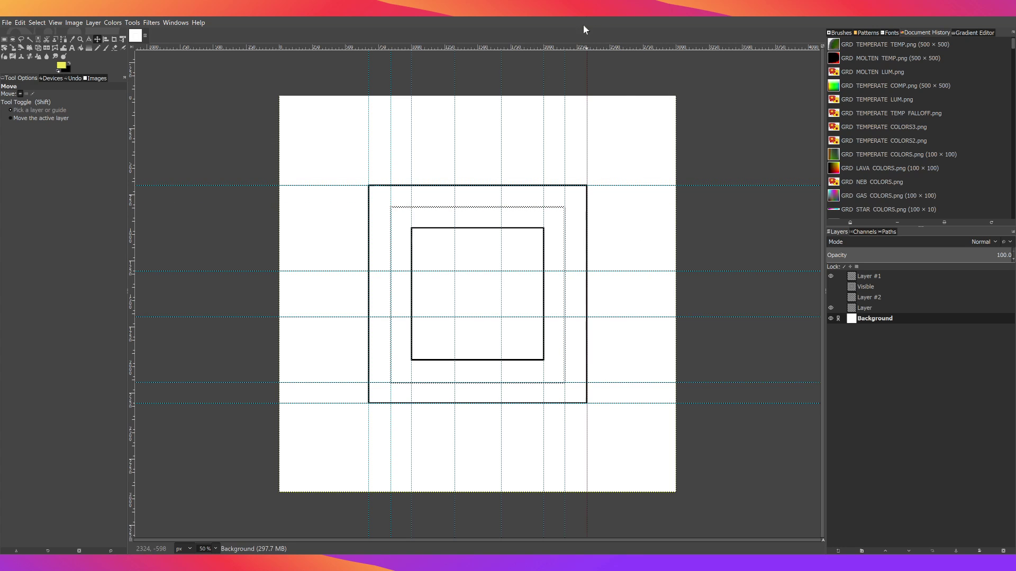
{"action": "left_click_drag", "start_coordinate": [623, 384], "coordinate": [608, 529]}
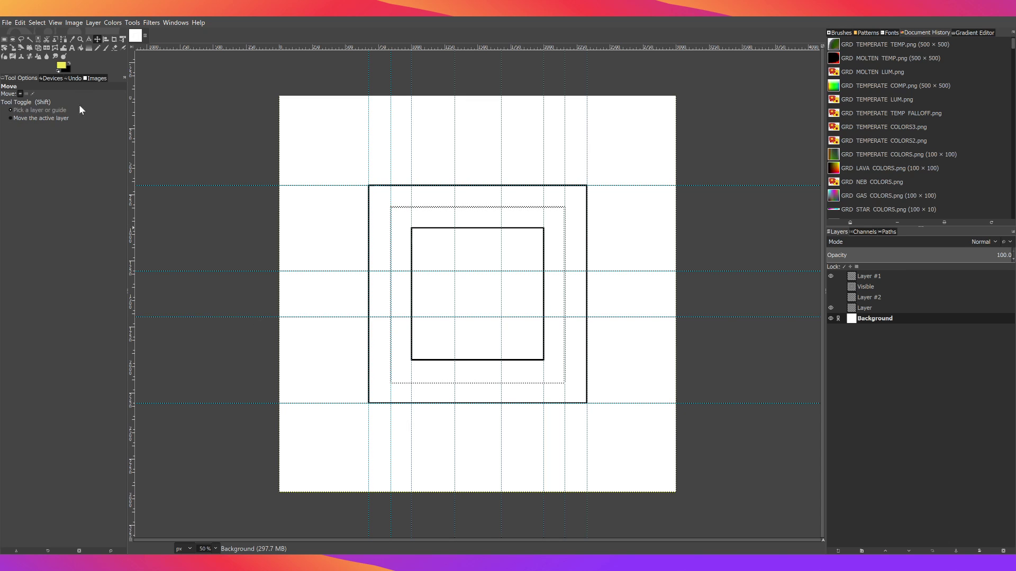
Add six closely spaced vertical guides inside the squares, the last at 1892 px
{"action": "left_click_drag", "start_coordinate": [131, 218], "coordinate": [470, 303]}
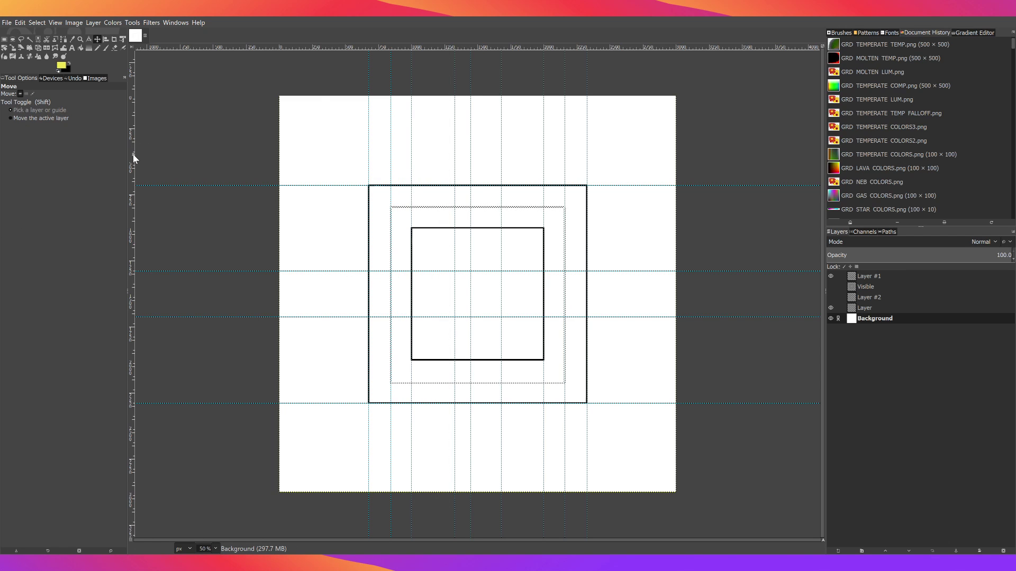
{"action": "left_click_drag", "start_coordinate": [133, 156], "coordinate": [488, 289]}
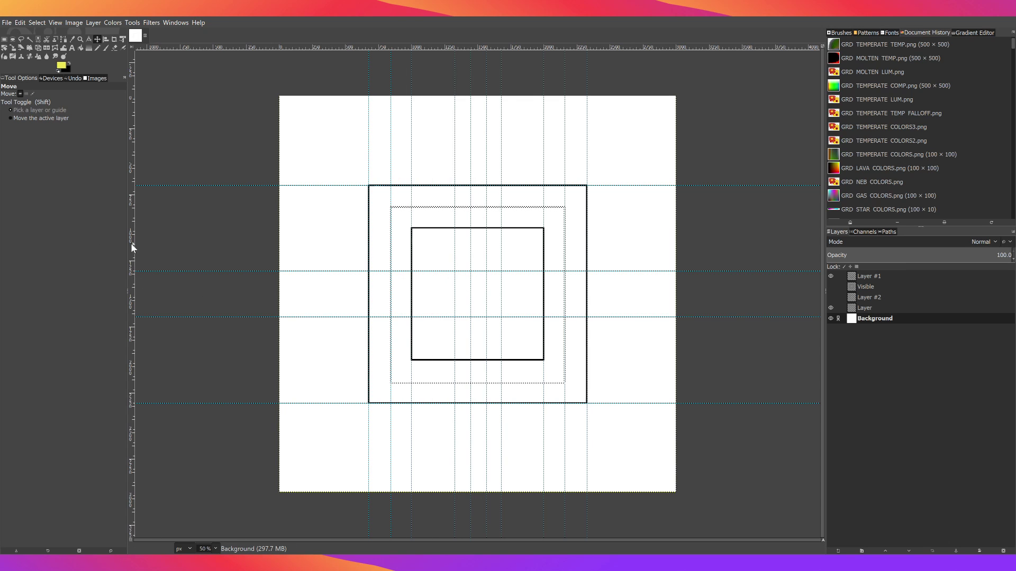
{"action": "left_click_drag", "start_coordinate": [131, 243], "coordinate": [440, 302]}
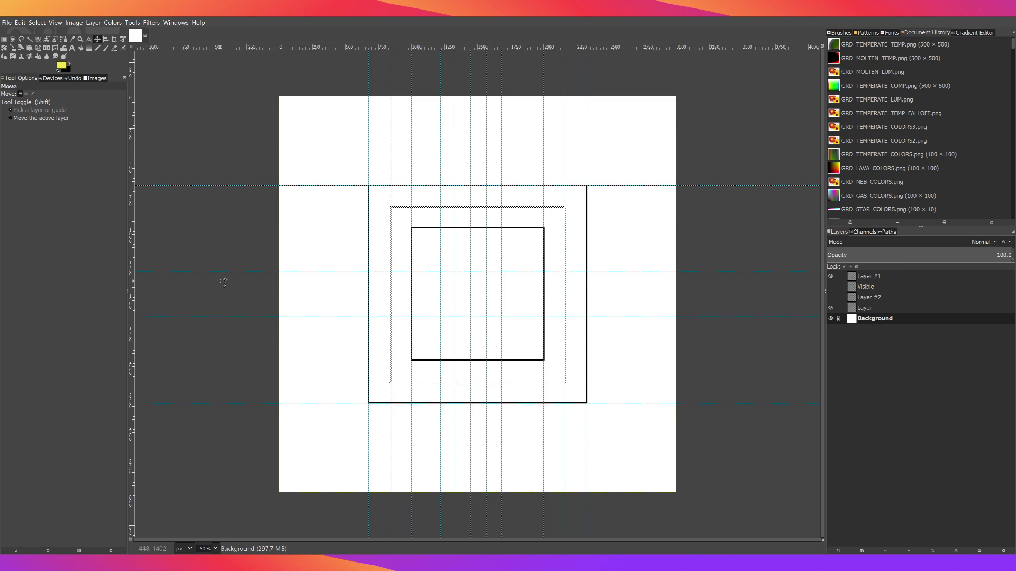
{"action": "left_click_drag", "start_coordinate": [134, 276], "coordinate": [427, 299]}
{"action": "left_click_drag", "start_coordinate": [134, 294], "coordinate": [515, 319]}
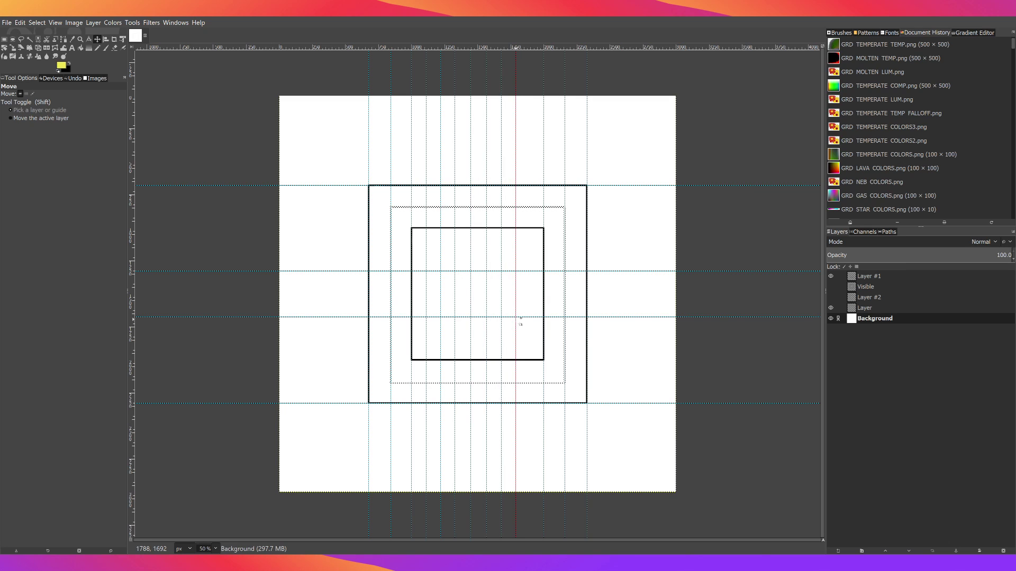
{"action": "left_click_drag", "start_coordinate": [134, 287], "coordinate": [530, 317]}
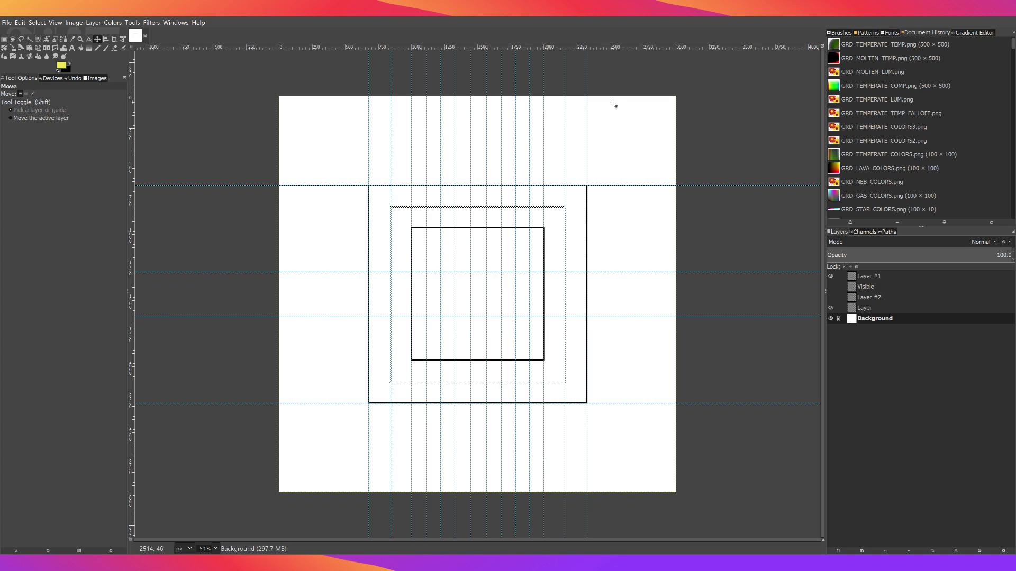
Add horizontal guides at 1448, 1756, 730 and 1716 px, and remove a stray vertical guide
{"action": "left_click_drag", "start_coordinate": [617, 47], "coordinate": [575, 245]}
{"action": "left_click_drag", "start_coordinate": [630, 47], "coordinate": [584, 349]}
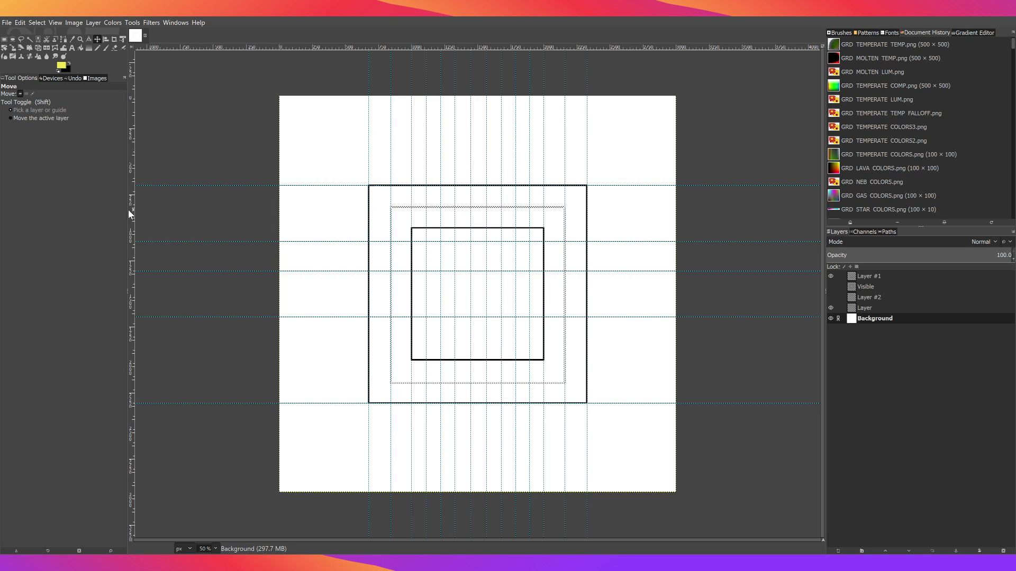
{"action": "left_click_drag", "start_coordinate": [128, 210], "coordinate": [396, 306]}
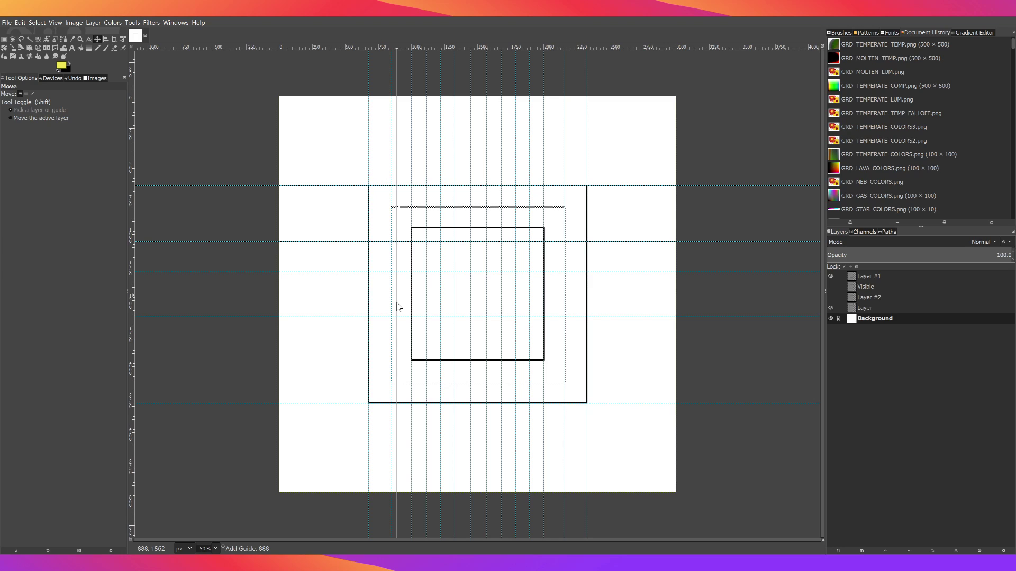
{"action": "left_click_drag", "start_coordinate": [397, 303], "coordinate": [398, 307]}
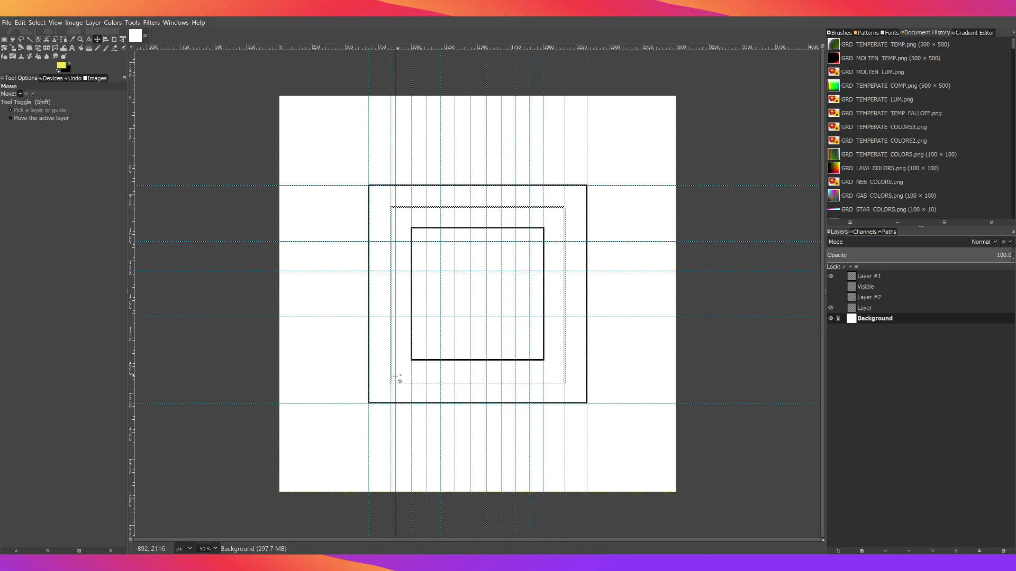
{"action": "left_click_drag", "start_coordinate": [391, 360], "coordinate": [113, 229]}
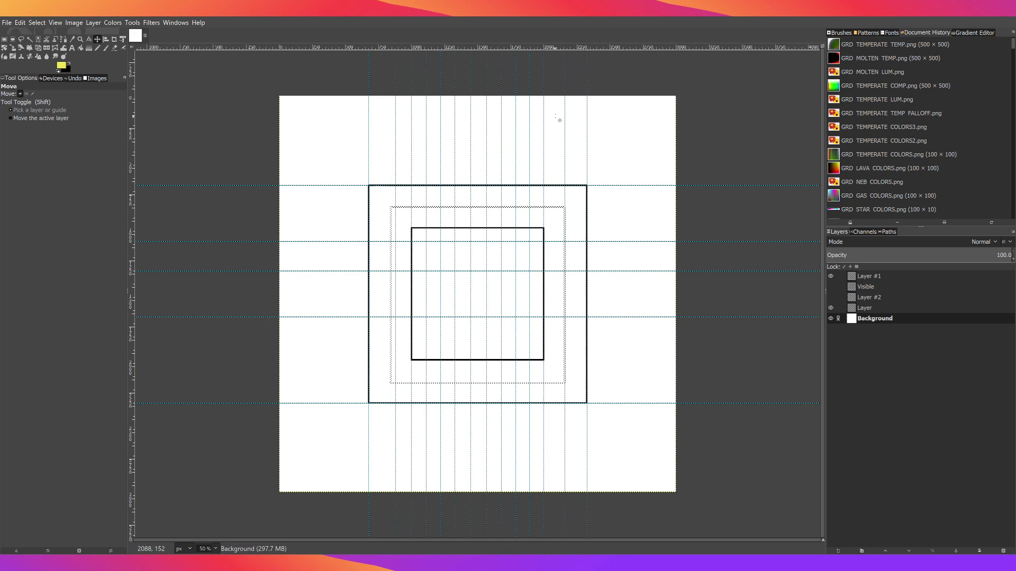
{"action": "left_click_drag", "start_coordinate": [604, 50], "coordinate": [609, 213]}
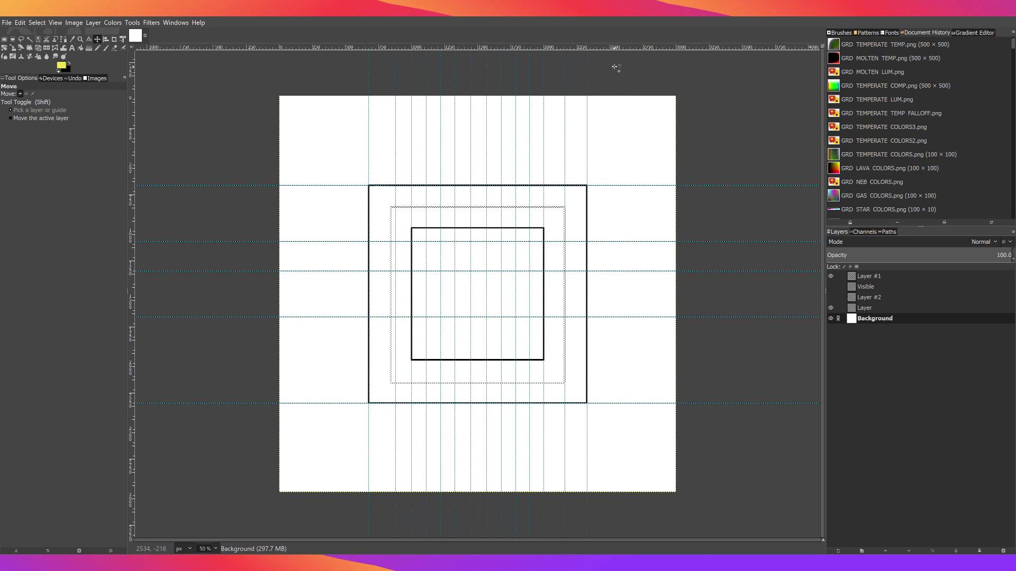
{"action": "left_click_drag", "start_coordinate": [612, 46], "coordinate": [572, 376]}
Drag the central vertical guide left until it snaps onto the inner square's left edge
{"action": "left_click_drag", "start_coordinate": [531, 244], "coordinate": [416, 218]}
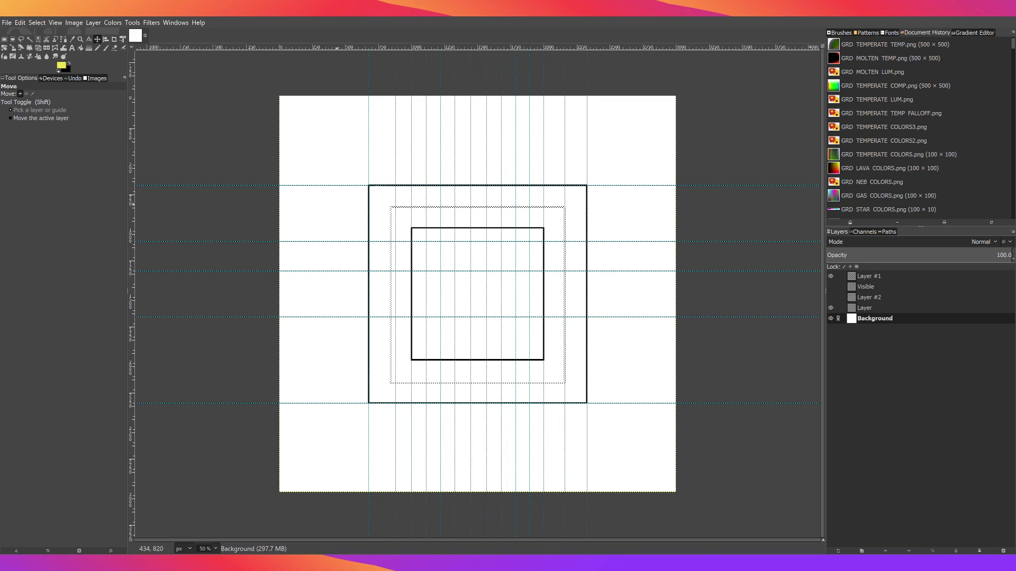
Choose the Paintbrush at size 13, clear the selection, and make black the foreground colour
{"action": "left_click", "coordinate": [106, 47]}
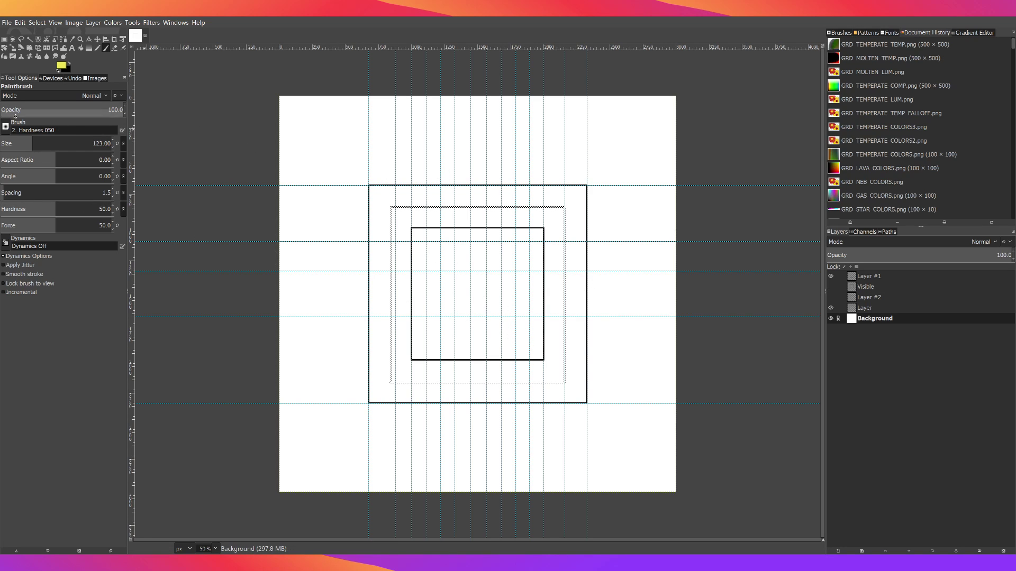
{"action": "mouse_move", "coordinate": [112, 148]}
{"action": "left_mouse_down"}
{"action": "mouse_move", "coordinate": [98, 148]}
{"action": "mouse_move", "coordinate": [113, 148]}
{"action": "left_mouse_up"}
{"action": "scroll", "coordinate": [113, 148], "scroll_direction": "down", "scroll_amount": 20}
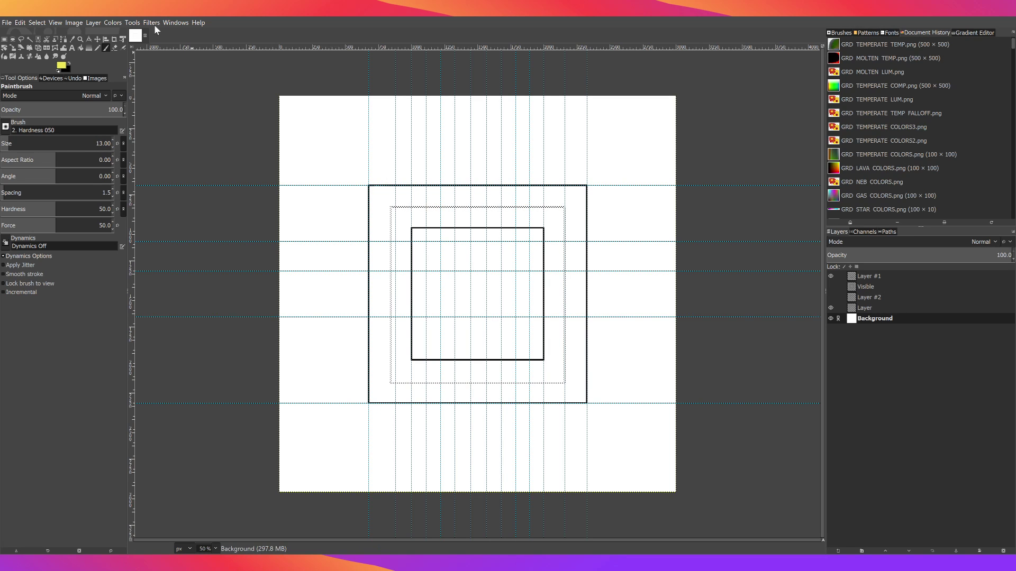
{"action": "key", "text": "ctrl+shift+a"}
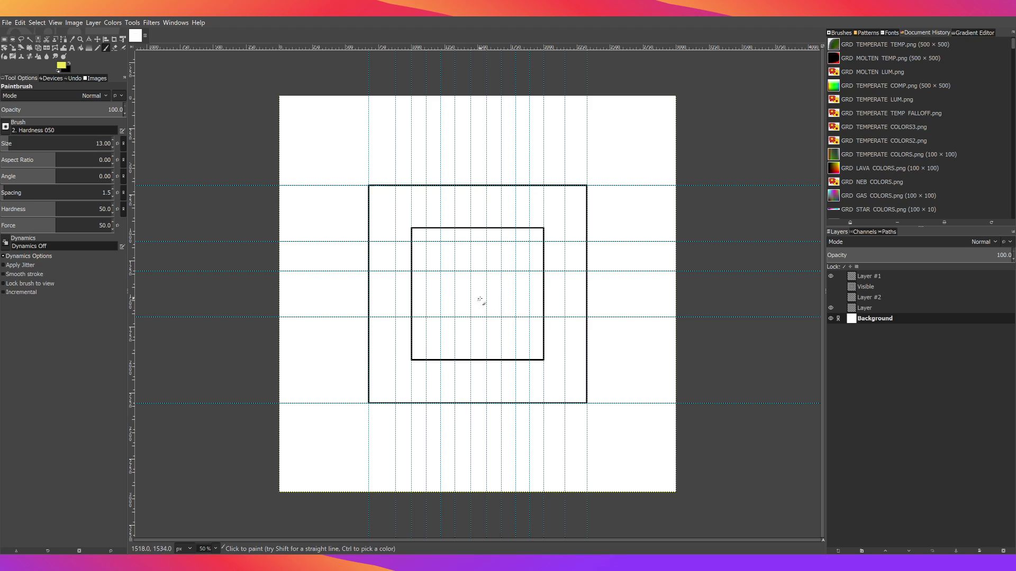
{"action": "left_click", "coordinate": [69, 63]}
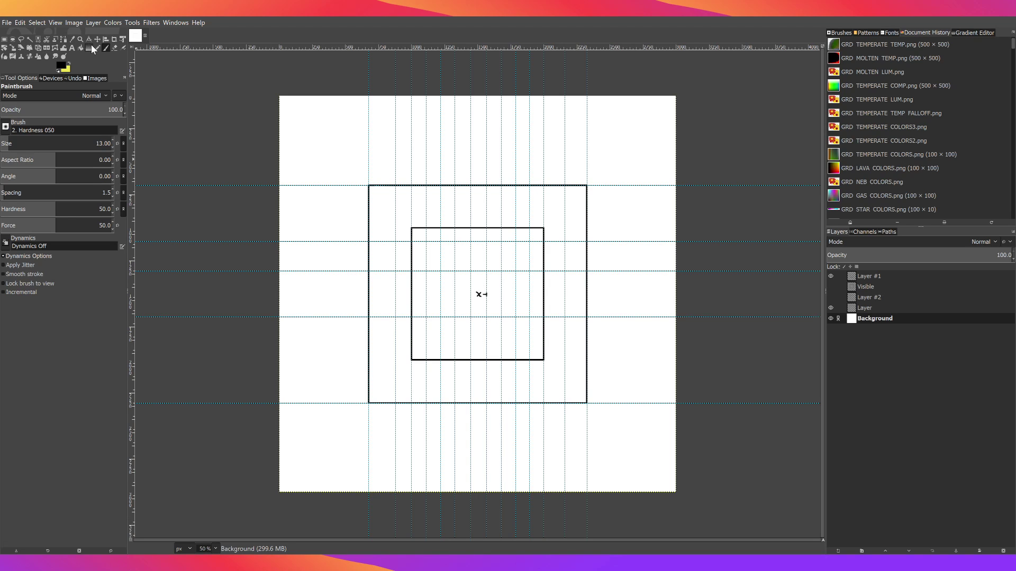
Select the Eraser, try a short stroke near the centre, then undo it
{"action": "left_click", "coordinate": [115, 47]}
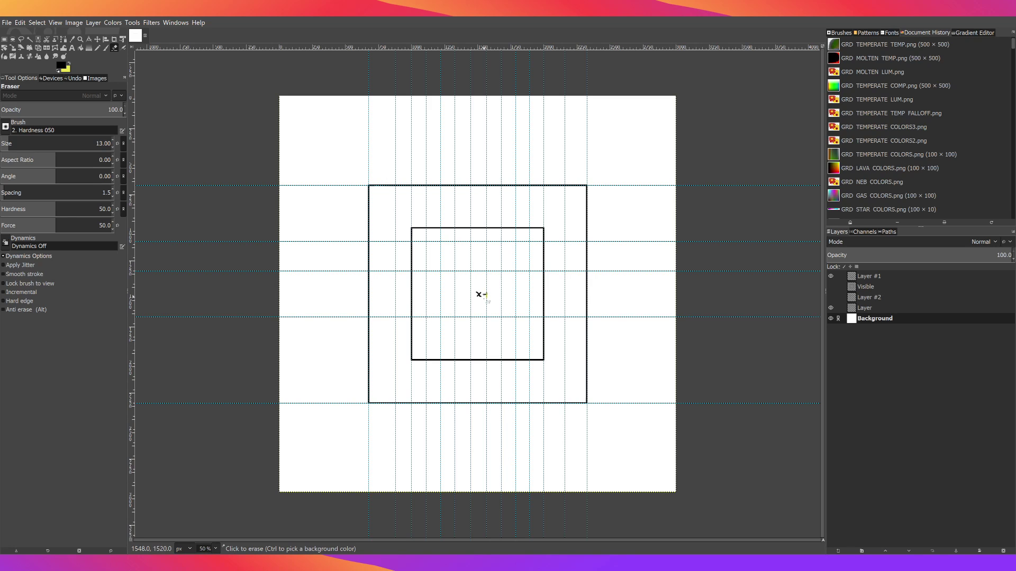
{"action": "left_click_drag", "start_coordinate": [485, 301], "coordinate": [483, 295]}
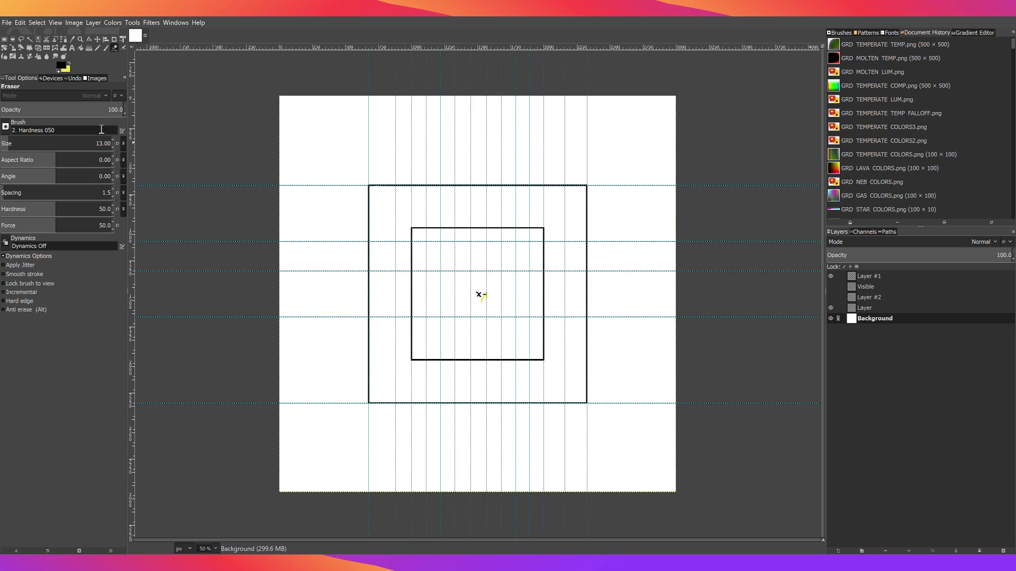
{"action": "key", "text": "ctrl+z"}
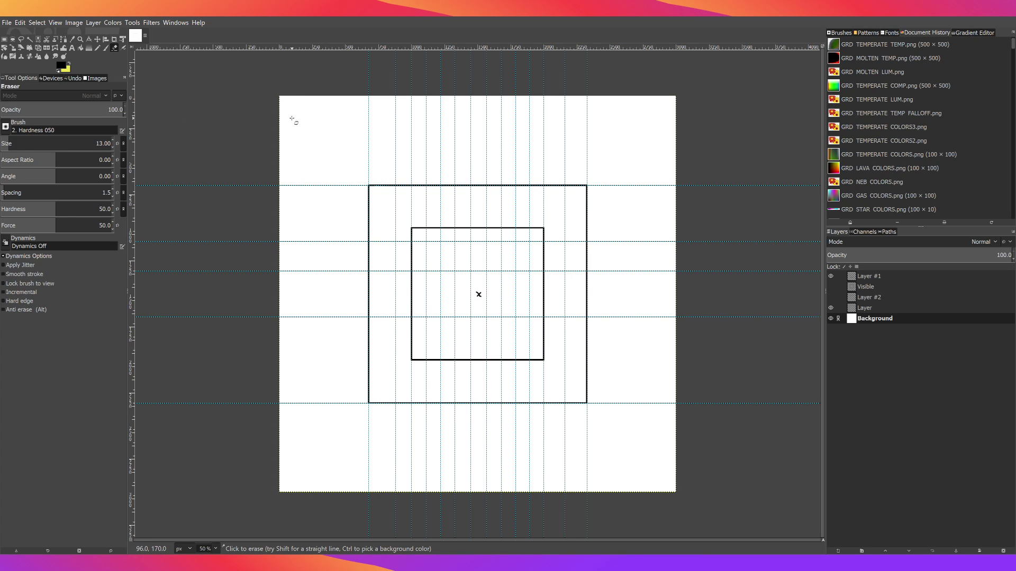
Hide the outer square's layer and reposition the top, lower and two vertical guides around the inner square
{"action": "left_click", "coordinate": [831, 309]}
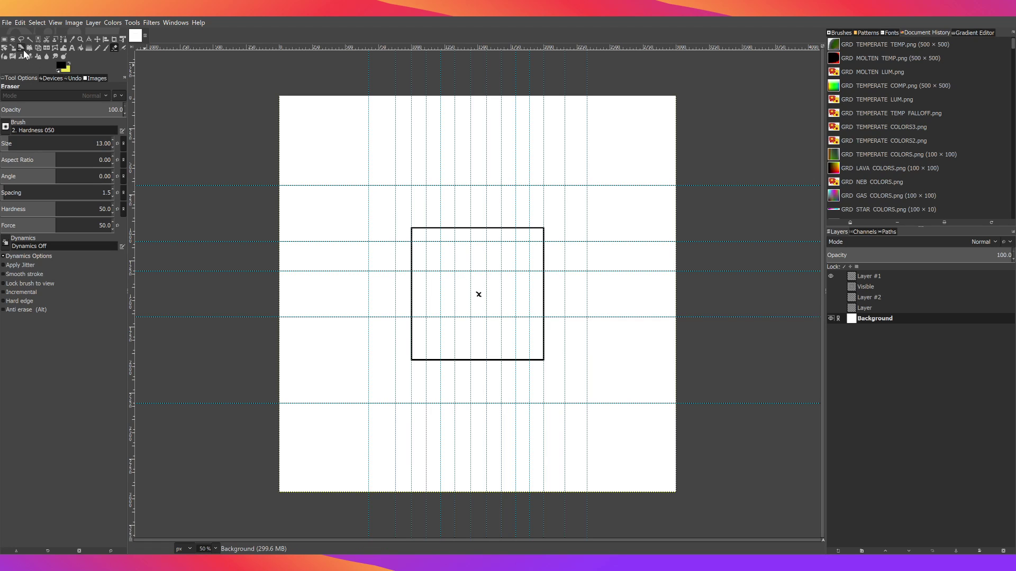
{"action": "left_click", "coordinate": [98, 39]}
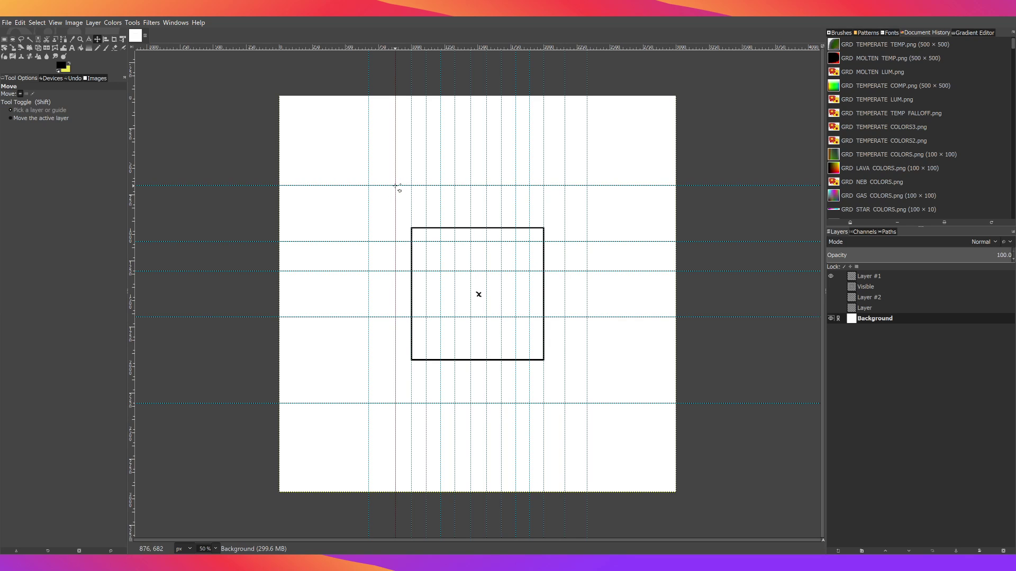
{"action": "left_click_drag", "start_coordinate": [396, 186], "coordinate": [392, 50]}
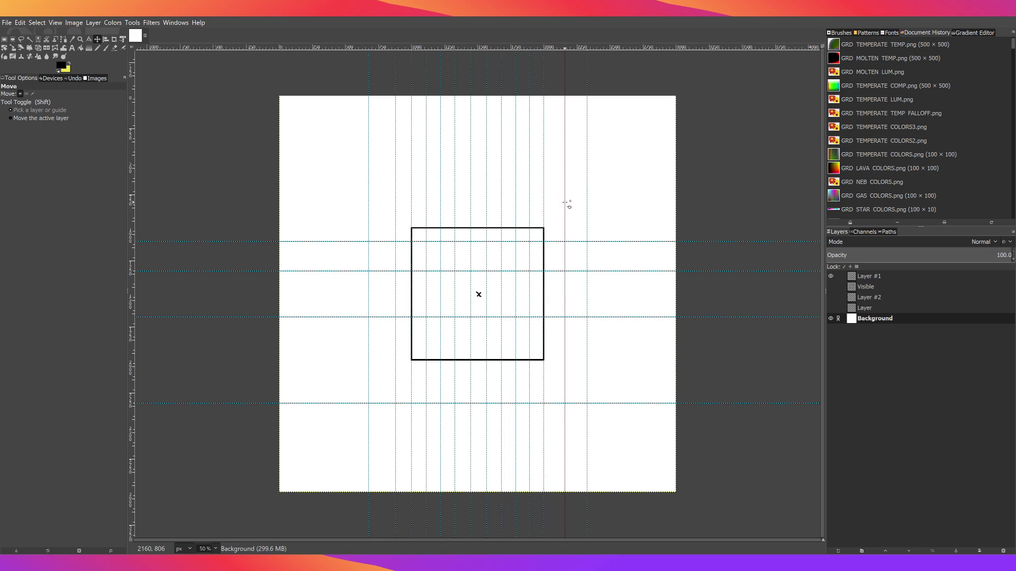
{"action": "left_click_drag", "start_coordinate": [565, 203], "coordinate": [557, 209]}
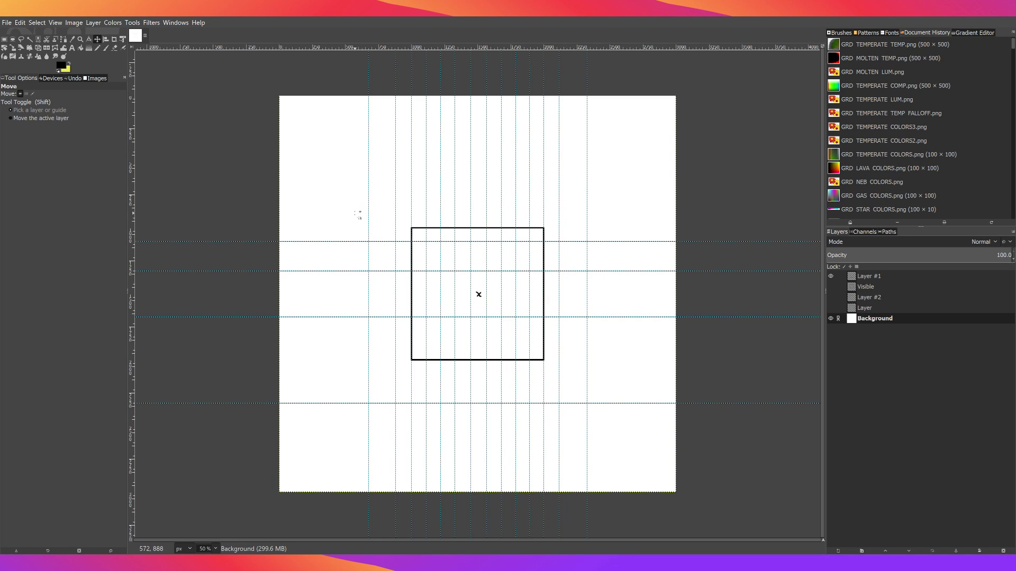
{"action": "left_click_drag", "start_coordinate": [369, 206], "coordinate": [379, 208]}
{"action": "left_click_drag", "start_coordinate": [474, 403], "coordinate": [486, 391]}
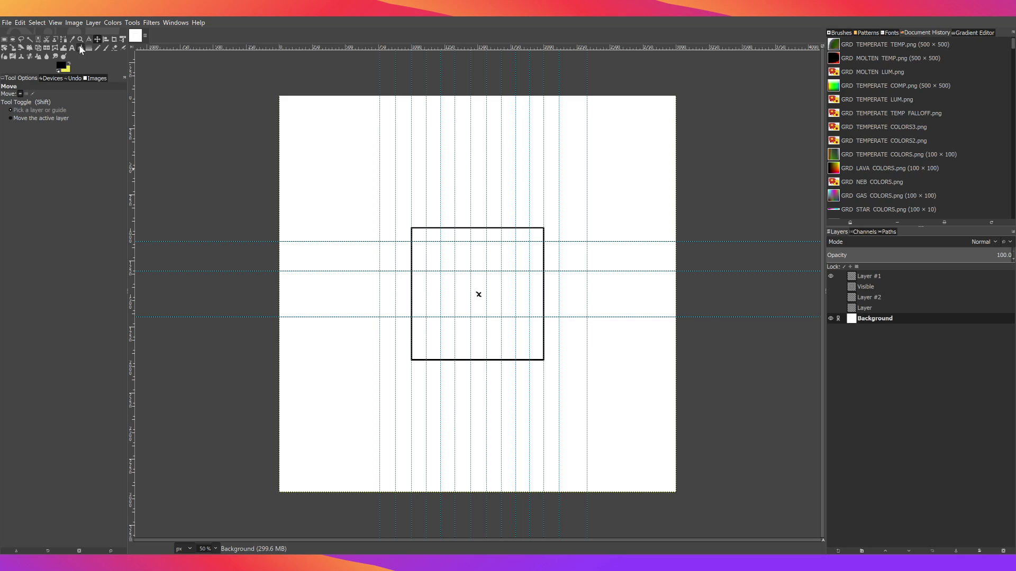
Select a rectangle around the inner square and make Layer #1 the active layer
{"action": "left_click", "coordinate": [5, 40]}
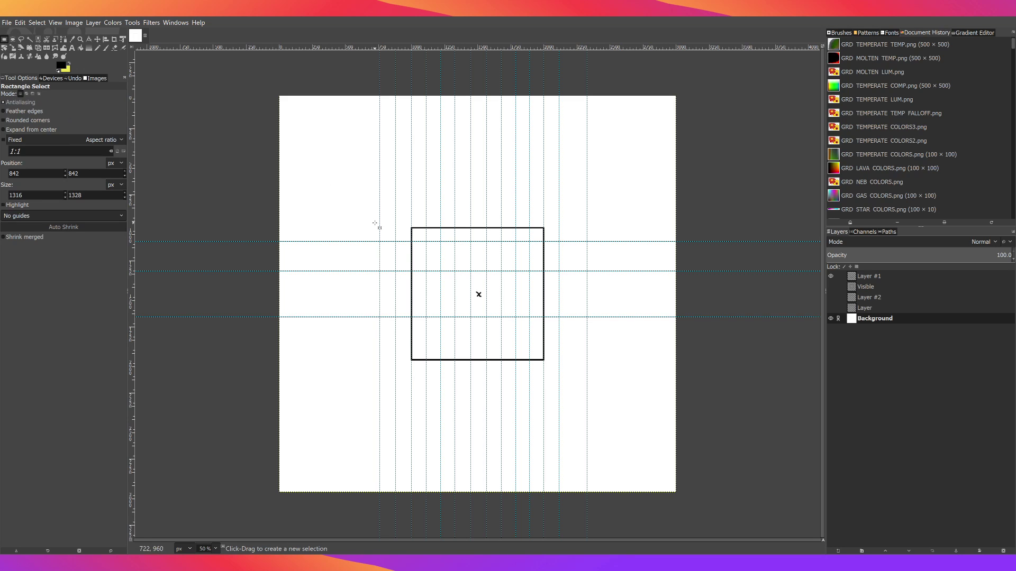
{"action": "left_click_drag", "start_coordinate": [379, 198], "coordinate": [594, 396]}
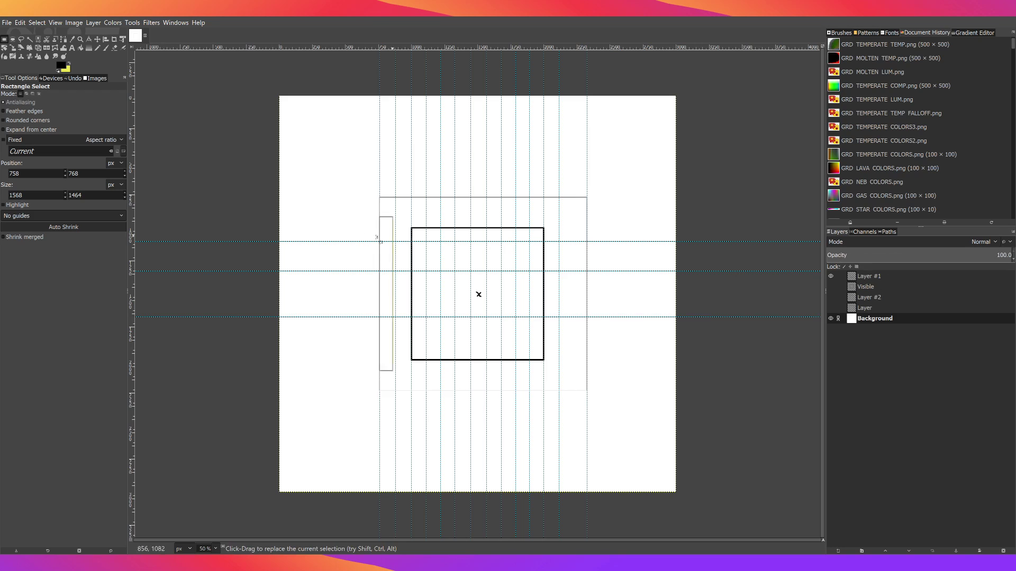
{"action": "left_click", "coordinate": [903, 276]}
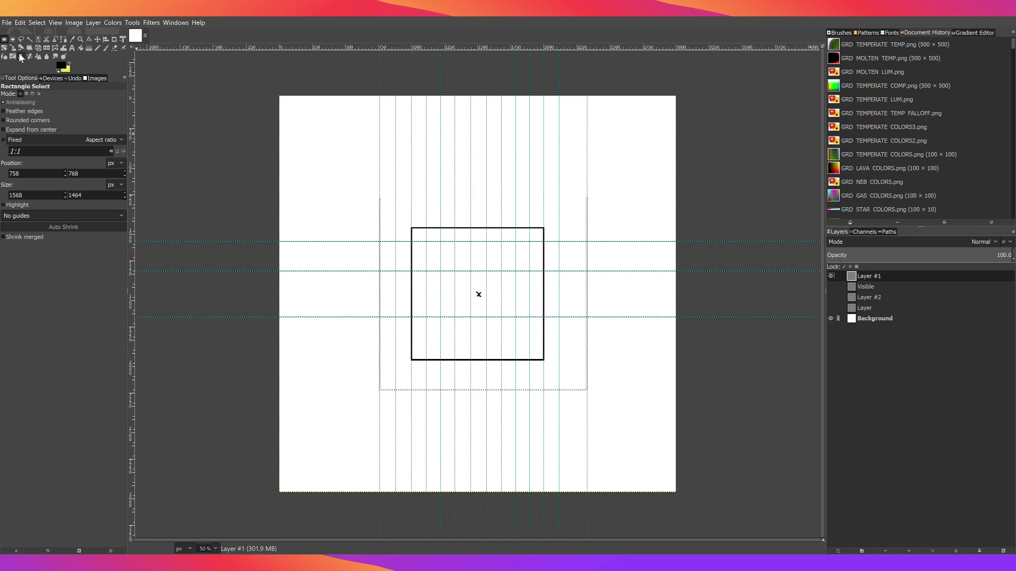
Set the Pencil to size 191, try a thick outline stroke, then undo it
{"action": "left_click", "coordinate": [98, 47]}
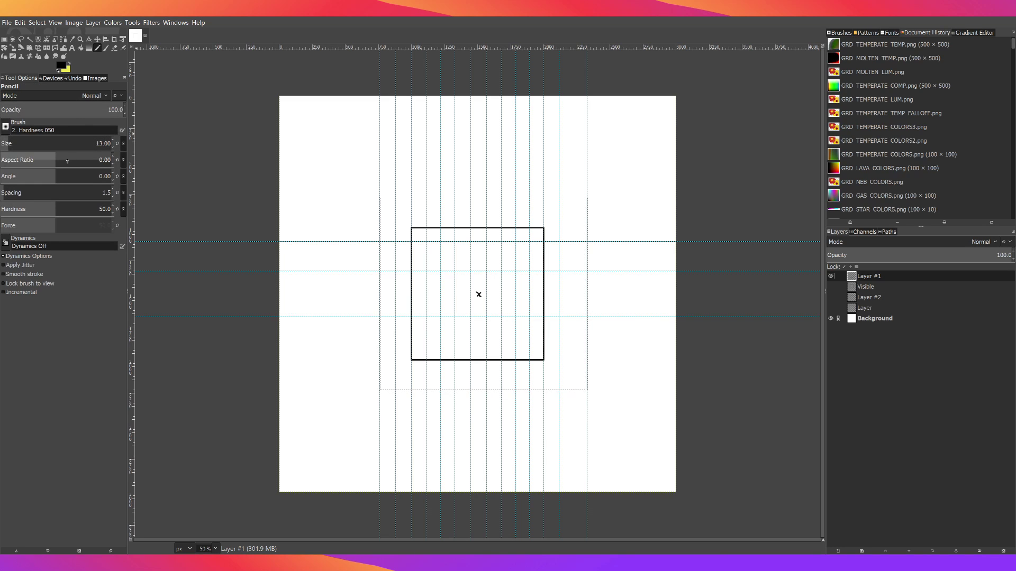
{"action": "left_click_drag", "start_coordinate": [40, 139], "coordinate": [198, 154]}
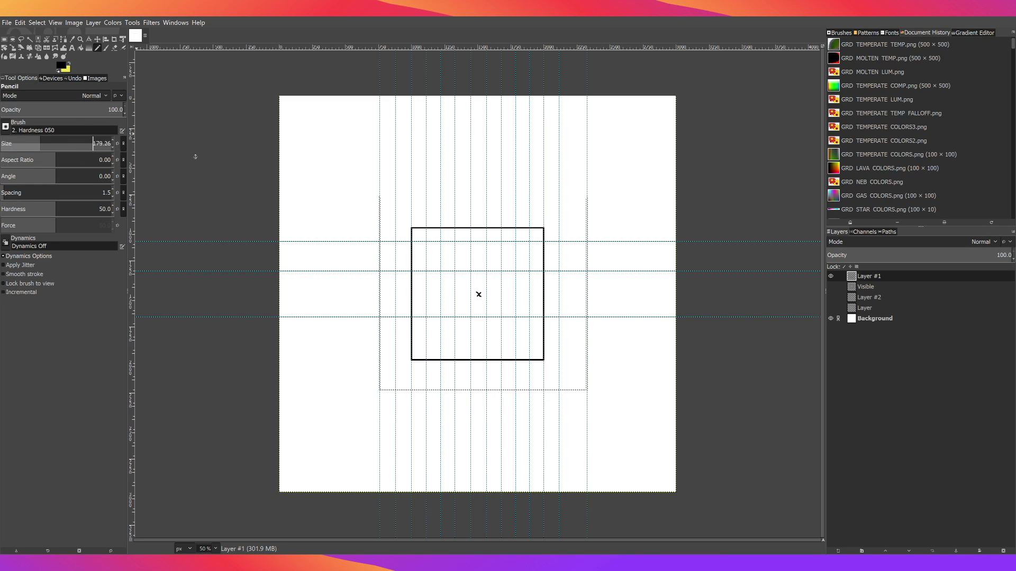
{"action": "mouse_move", "coordinate": [374, 254]}
{"action": "left_mouse_down"}
{"action": "mouse_move", "coordinate": [379, 200]}
{"action": "mouse_move", "coordinate": [534, 200]}
{"action": "mouse_move", "coordinate": [586, 208]}
{"action": "mouse_move", "coordinate": [592, 276]}
{"action": "left_mouse_up"}
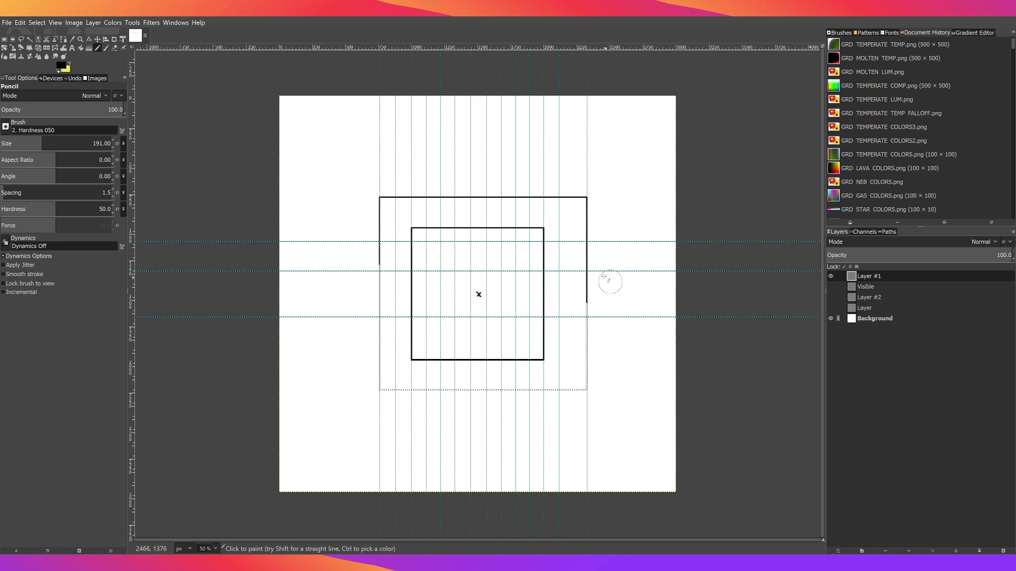
{"action": "key", "text": "ctrl+z"}
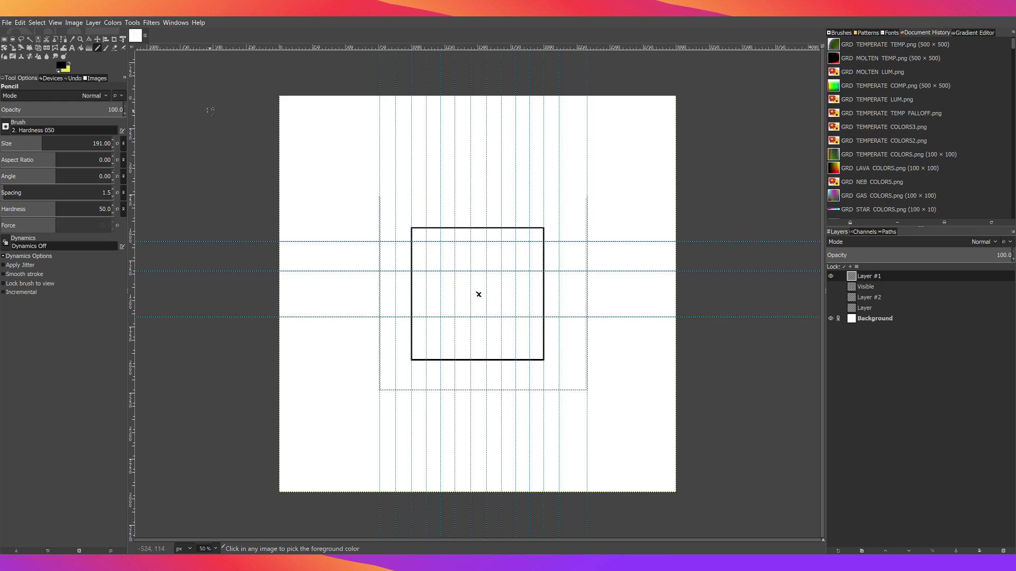
{"action": "left_click", "coordinate": [98, 41]}
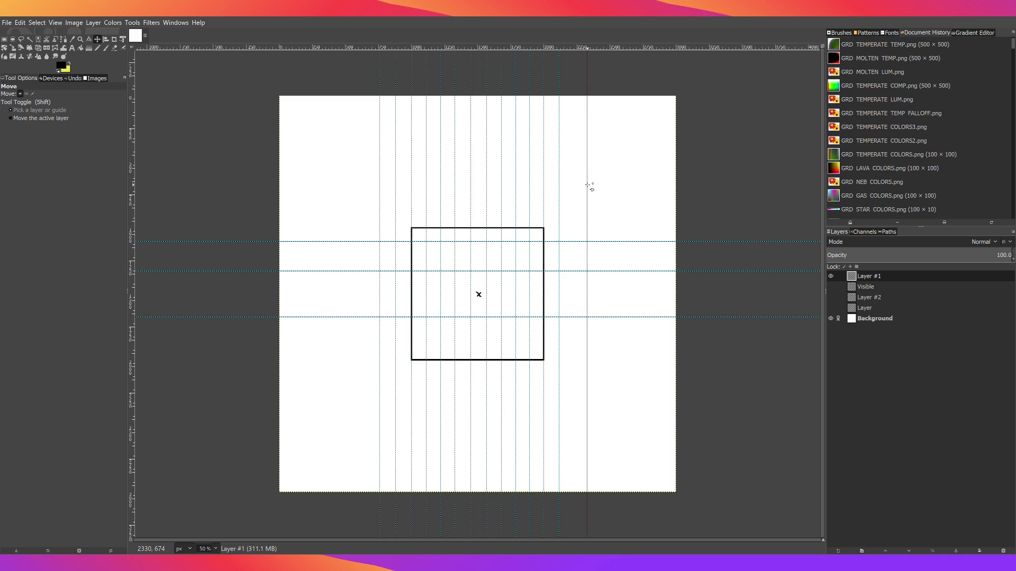
Shift the right-hand vertical guide left and select a square area around the existing square
{"action": "left_click_drag", "start_coordinate": [587, 186], "coordinate": [575, 189]}
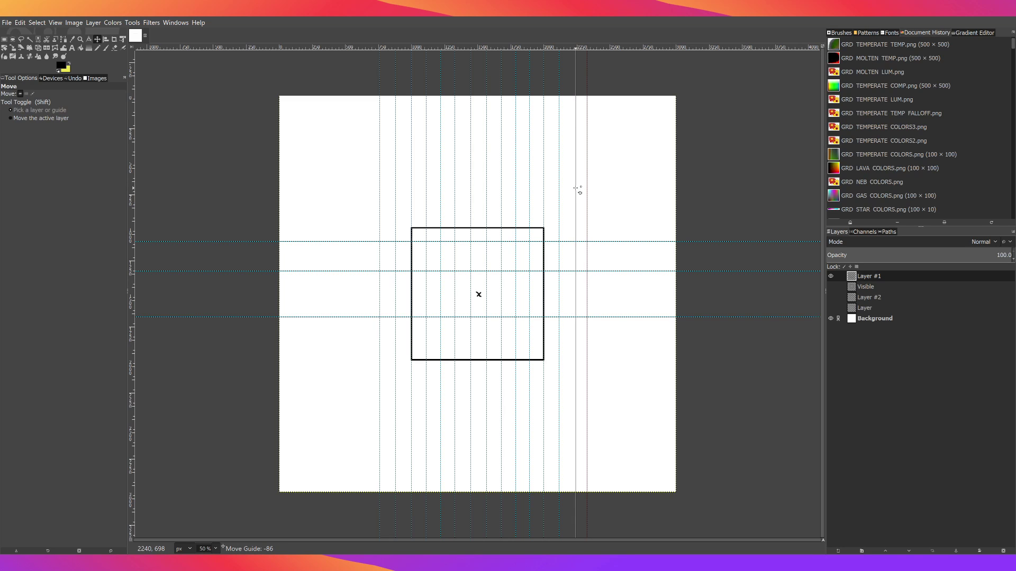
{"action": "left_click_drag", "start_coordinate": [577, 190], "coordinate": [576, 191]}
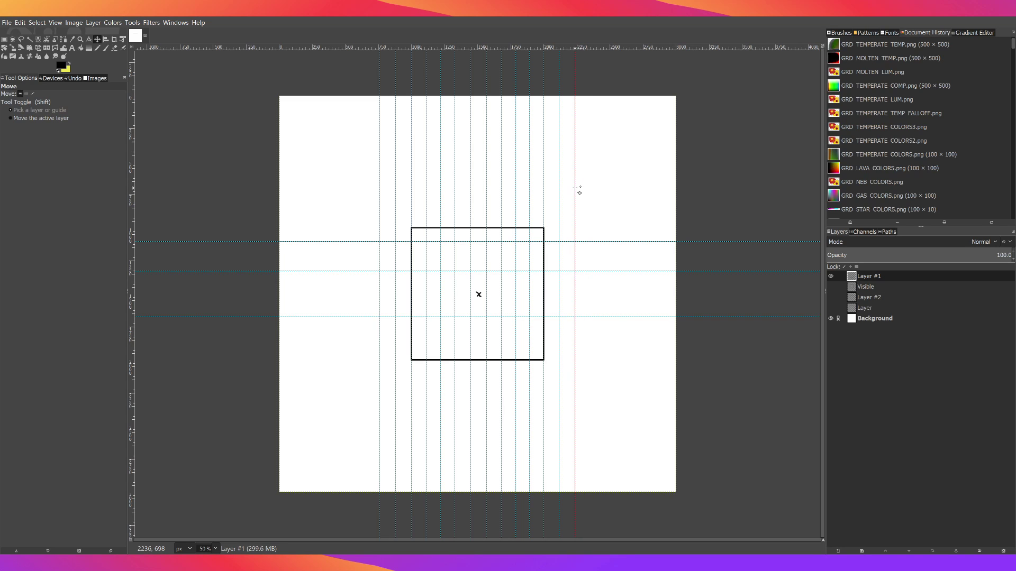
{"action": "left_click", "coordinate": [5, 39]}
{"action": "left_click_drag", "start_coordinate": [379, 198], "coordinate": [575, 391]}
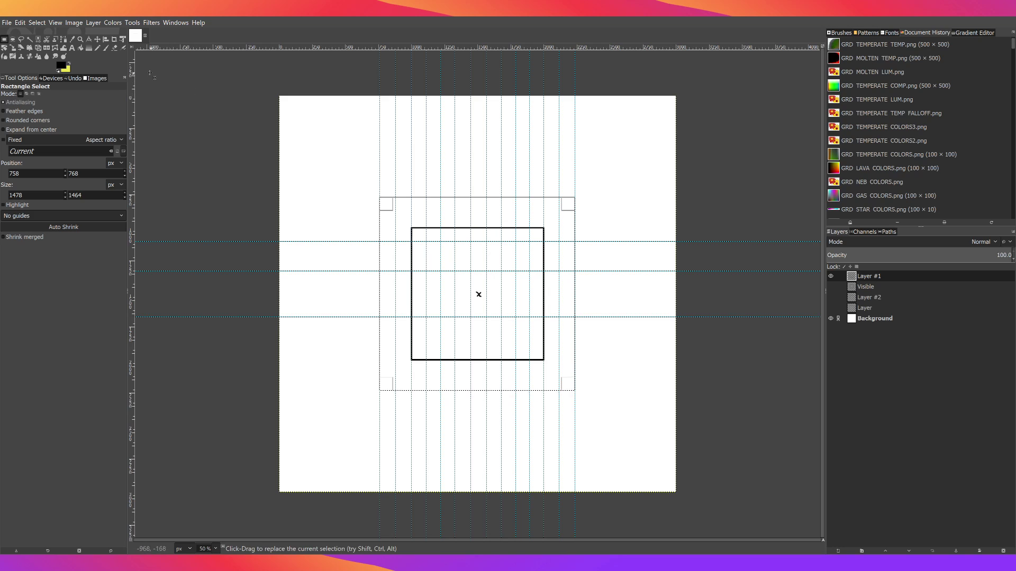
Confirm the square selection and paint black along its left edge with the size-191 paintbrush
{"action": "left_click", "coordinate": [37, 22]}
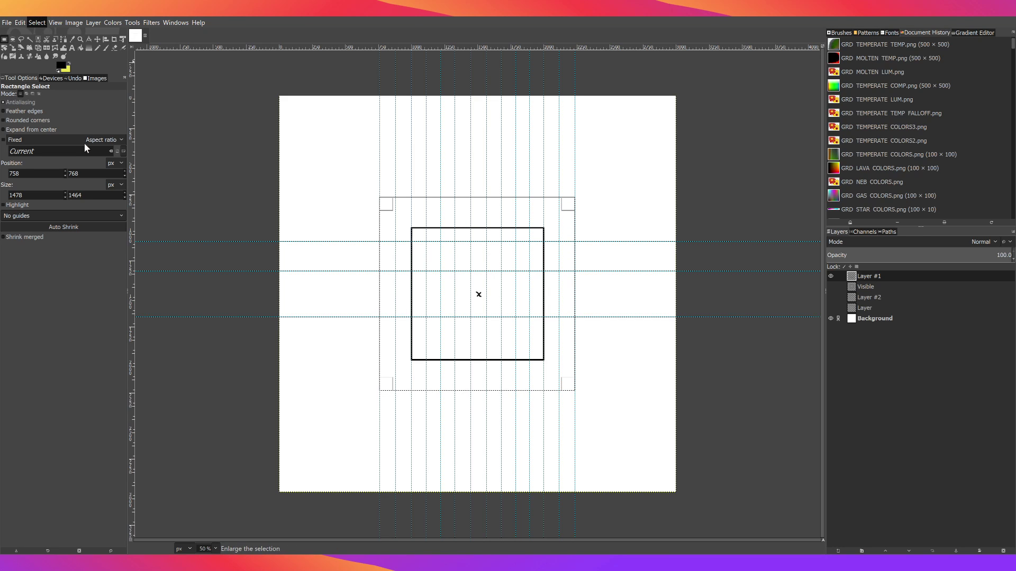
{"action": "left_click", "coordinate": [246, 182]}
{"action": "key", "text": "Return"}
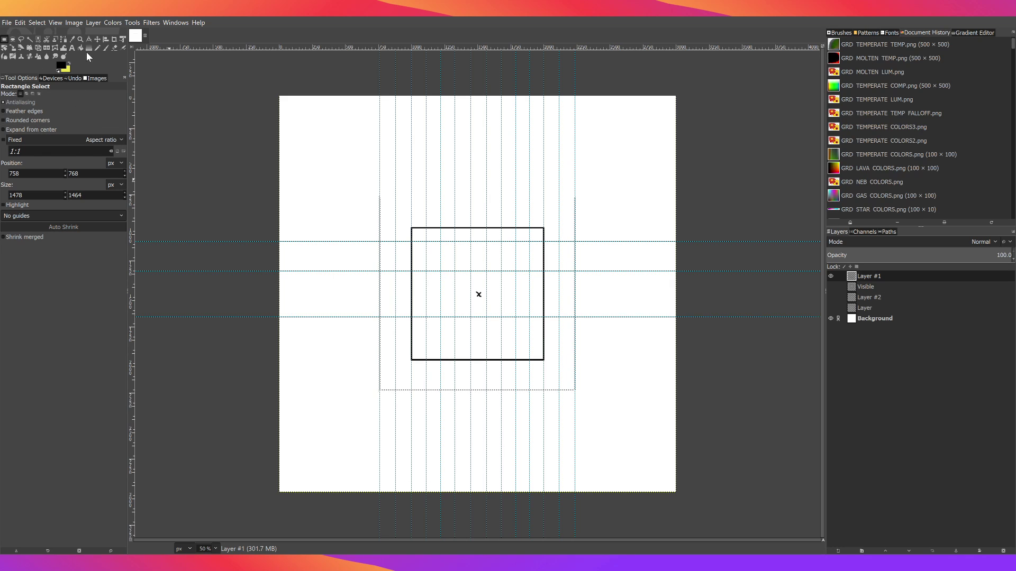
{"action": "left_click", "coordinate": [106, 48]}
{"action": "mouse_move", "coordinate": [394, 194]}
{"action": "left_mouse_down"}
{"action": "mouse_move", "coordinate": [380, 230]}
{"action": "mouse_move", "coordinate": [372, 409]}
{"action": "mouse_move", "coordinate": [392, 390]}
{"action": "mouse_move", "coordinate": [578, 394]}
{"action": "mouse_move", "coordinate": [582, 197]}
{"action": "mouse_move", "coordinate": [347, 198]}
{"action": "left_mouse_up"}
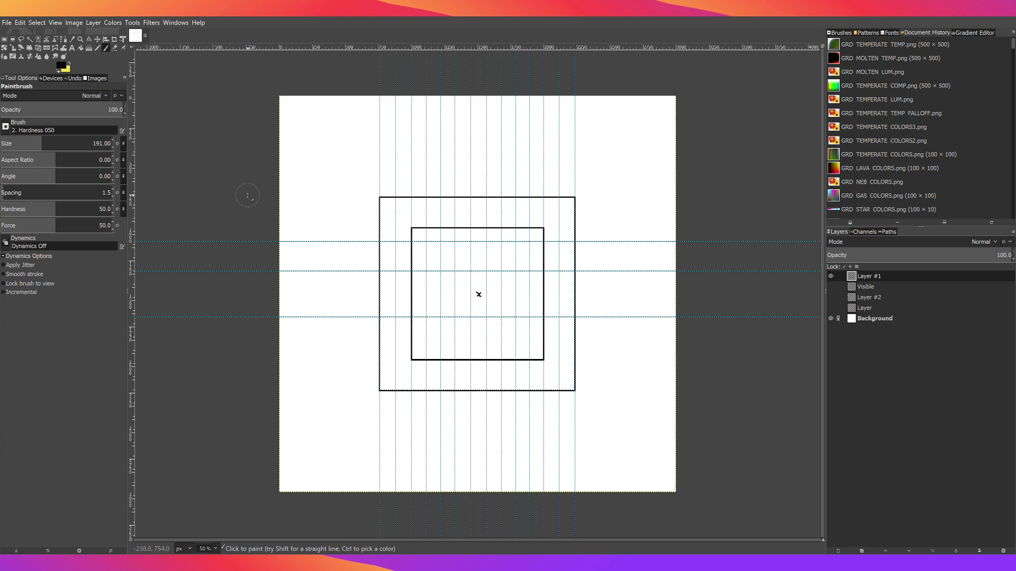
Select a 1236×1236 px square at 880, 880 between the inner and outer squares
{"action": "left_click", "coordinate": [4, 39]}
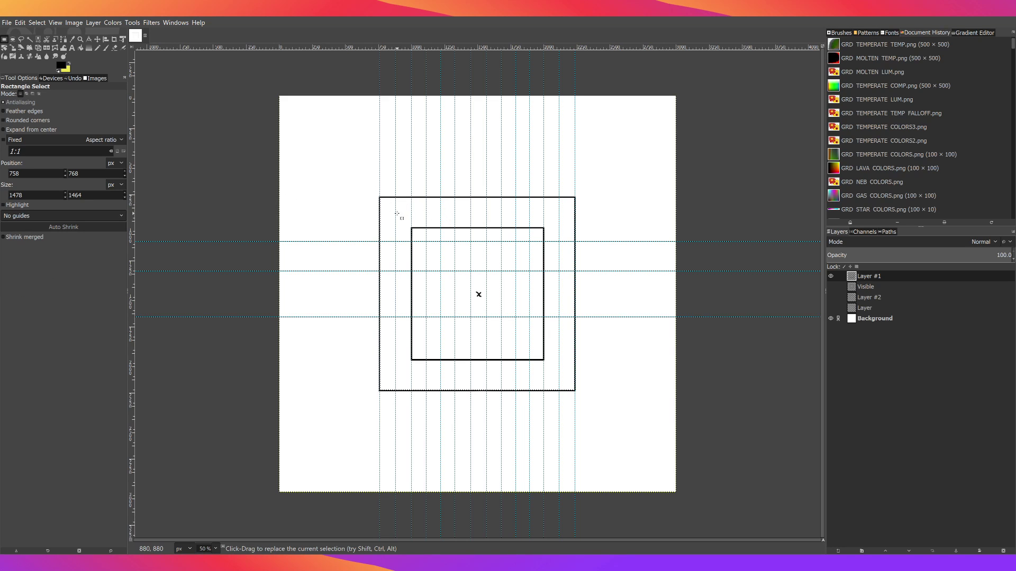
{"action": "left_click_drag", "start_coordinate": [395, 212], "coordinate": [562, 379]}
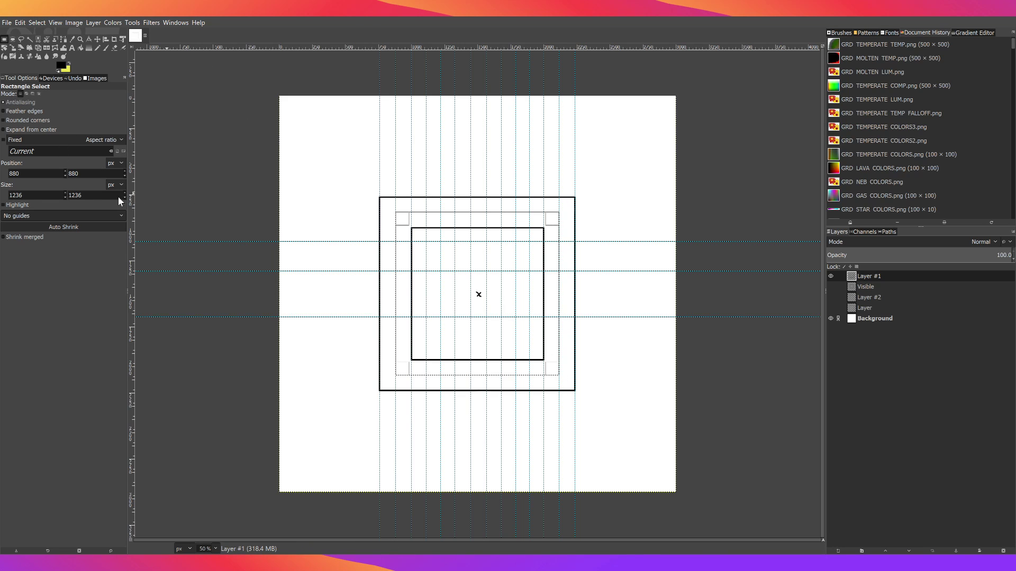
{"action": "key", "text": "Return"}
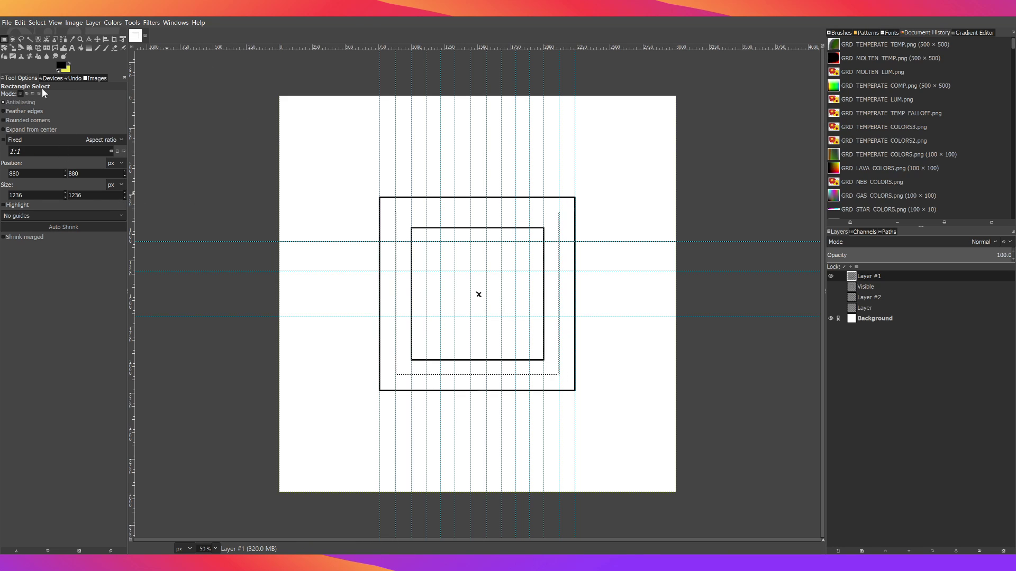
Paint black along the middle selection's edges to form the third nested square
{"action": "left_click", "coordinate": [105, 47]}
{"action": "mouse_move", "coordinate": [398, 228]}
{"action": "left_mouse_down"}
{"action": "mouse_move", "coordinate": [396, 351]}
{"action": "mouse_move", "coordinate": [428, 375]}
{"action": "mouse_move", "coordinate": [552, 378]}
{"action": "mouse_move", "coordinate": [559, 233]}
{"action": "mouse_move", "coordinate": [545, 212]}
{"action": "mouse_move", "coordinate": [408, 212]}
{"action": "left_mouse_up"}
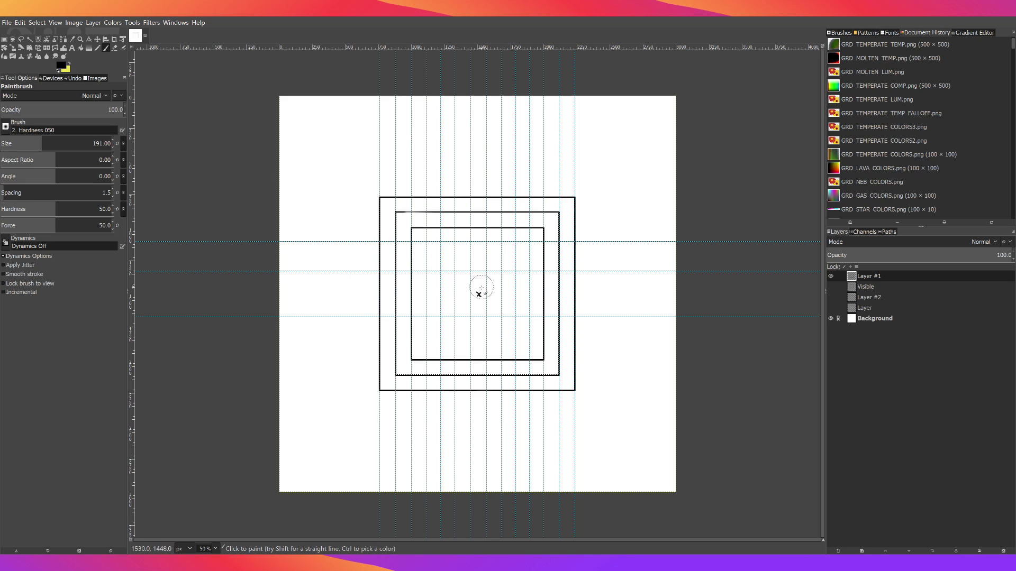
{"action": "left_click", "coordinate": [80, 39]}
{"action": "left_click", "coordinate": [477, 292]}
{"action": "left_click", "coordinate": [476, 290]}
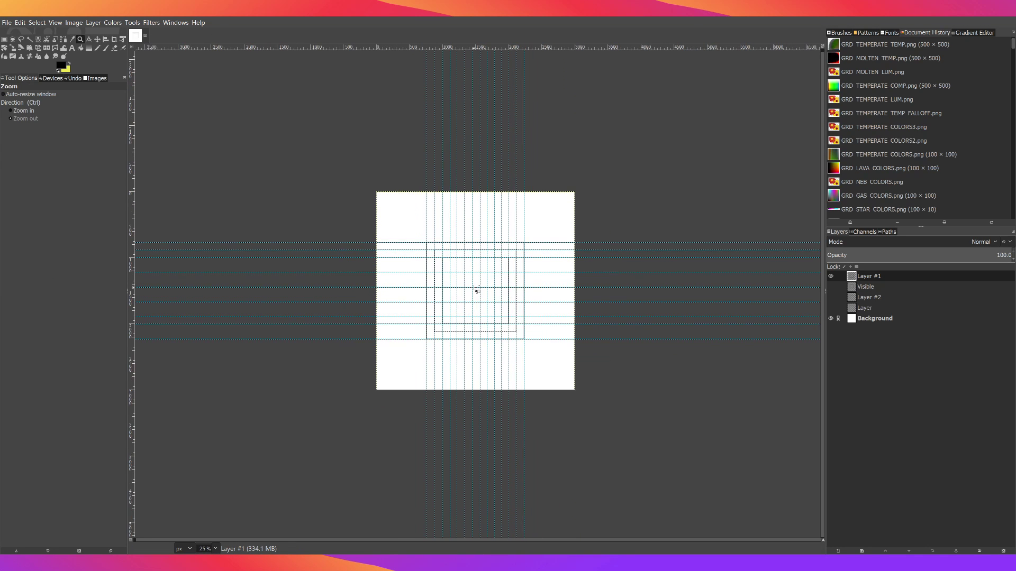
{"action": "scroll", "coordinate": [476, 290], "scroll_direction": "up", "scroll_amount": 6}
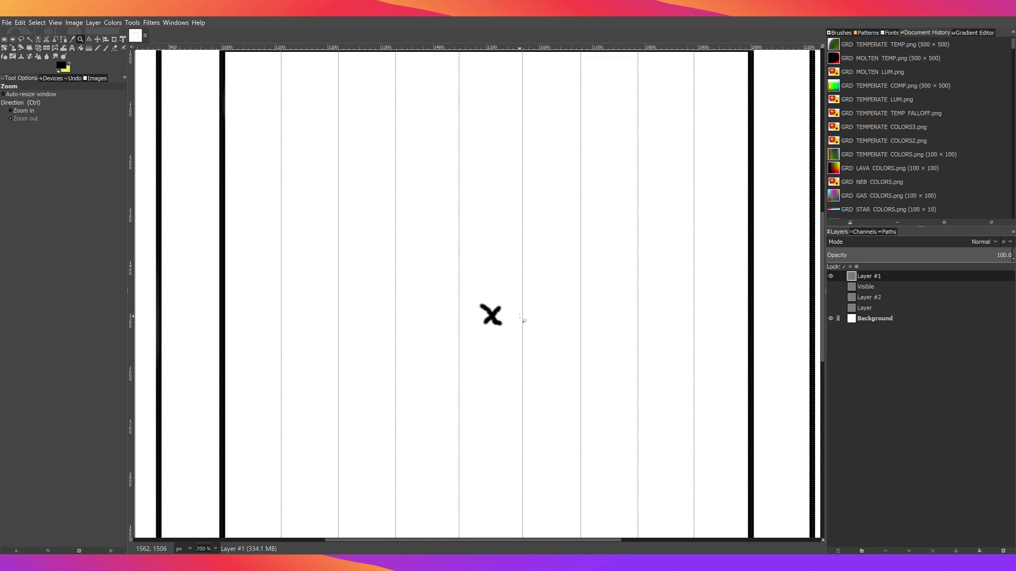
{"action": "scroll", "coordinate": [523, 318], "scroll_direction": "down", "scroll_amount": 10}
{"action": "scroll", "coordinate": [518, 302], "scroll_direction": "up", "scroll_amount": 10}
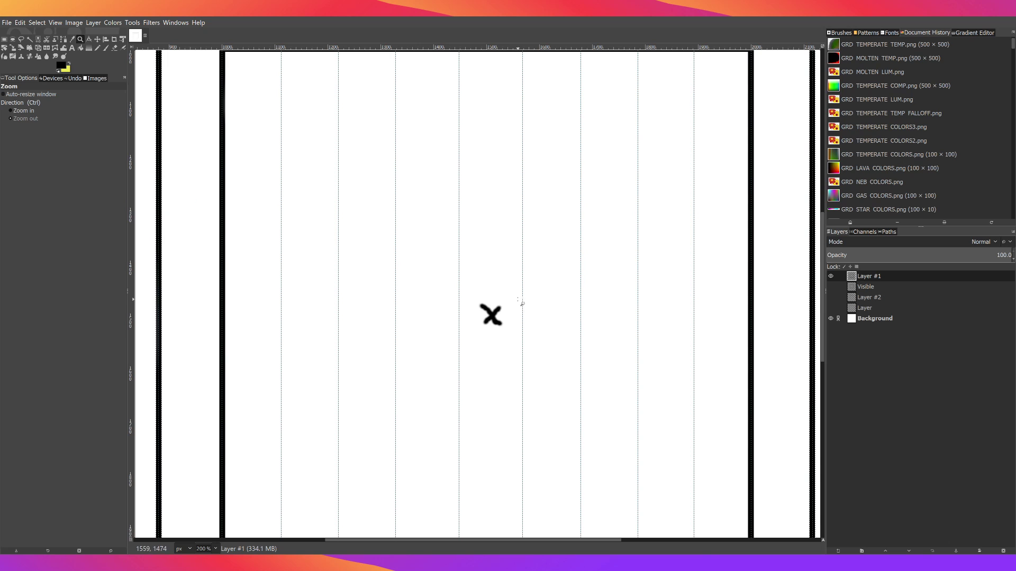
{"action": "scroll", "coordinate": [511, 298], "scroll_direction": "down", "scroll_amount": 5}
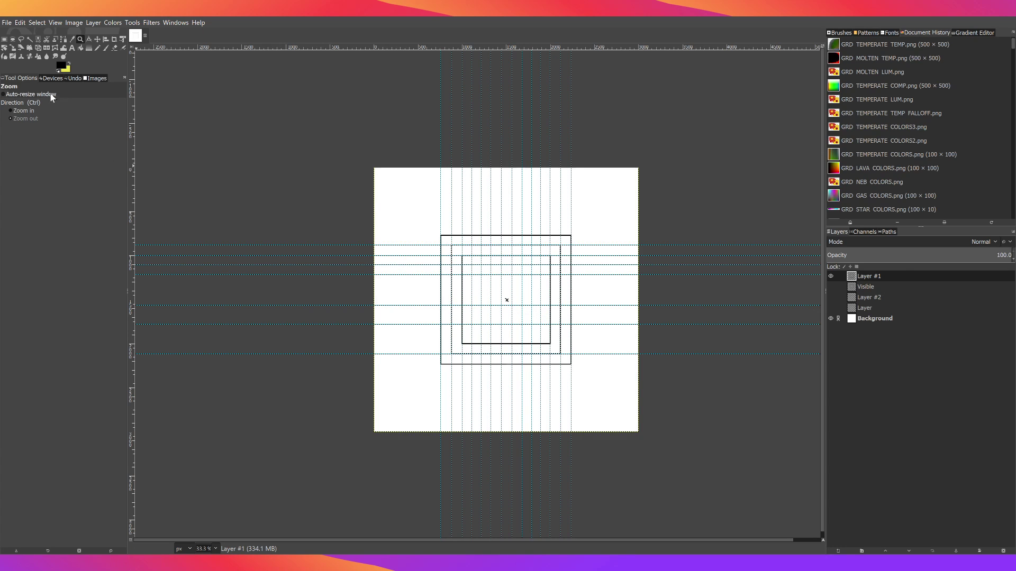
Zoom to 100% and shrink the brush size to 10.52 with the Paintbrush active
{"action": "left_click", "coordinate": [513, 303]}
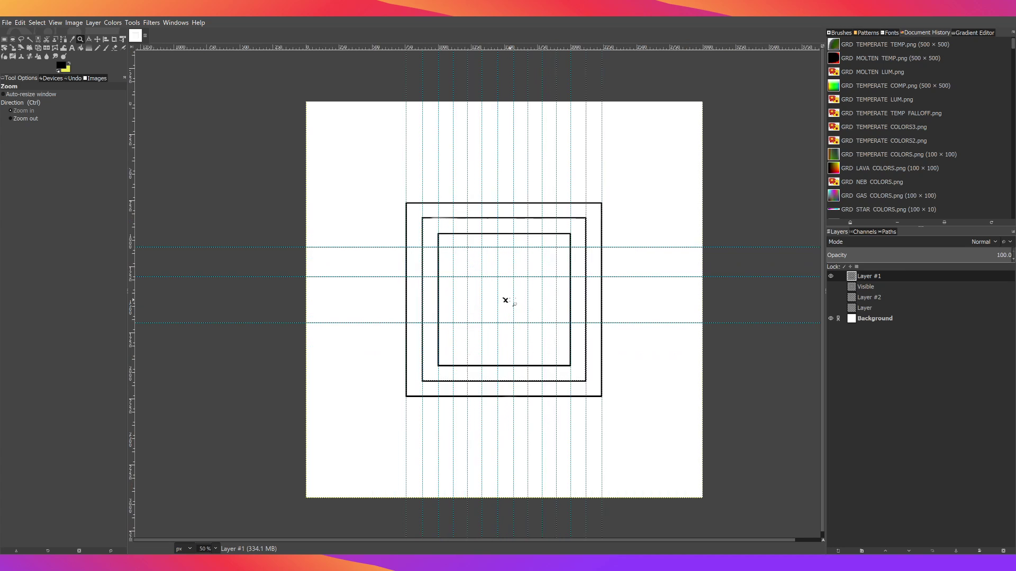
{"action": "left_click", "coordinate": [513, 304]}
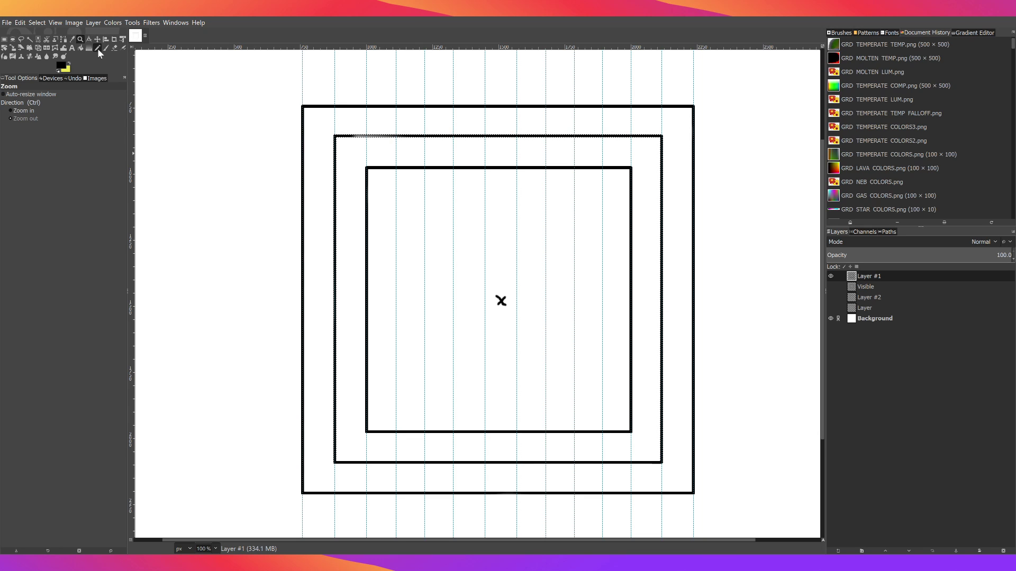
{"action": "left_click", "coordinate": [97, 48]}
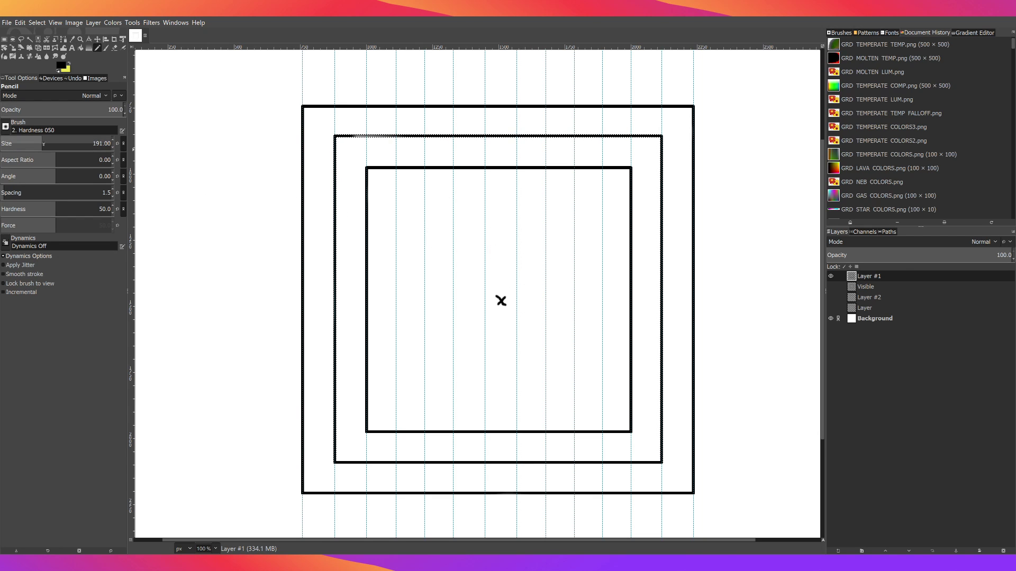
{"action": "left_click_drag", "start_coordinate": [44, 144], "coordinate": [3, 143]}
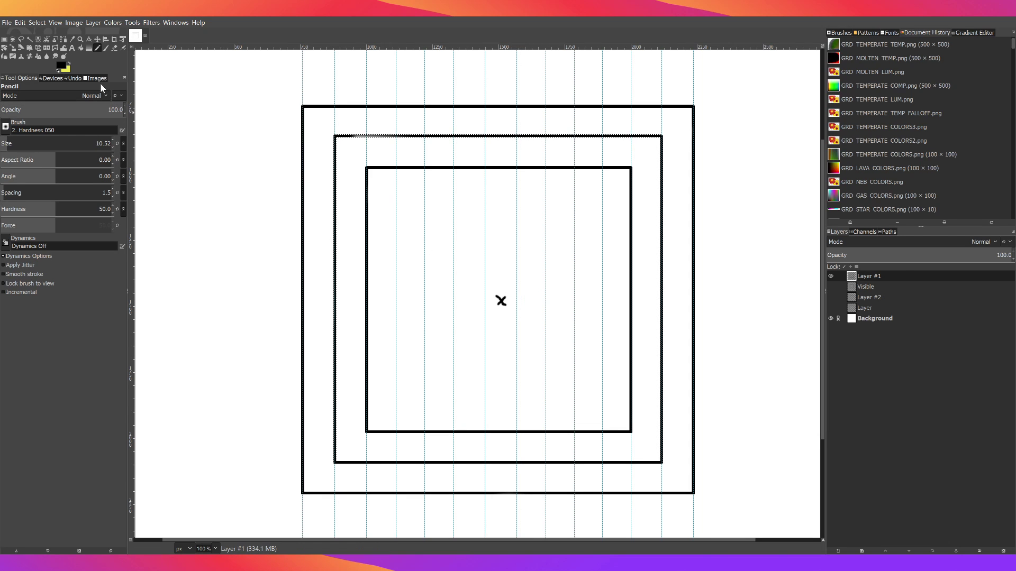
{"action": "left_click", "coordinate": [105, 48]}
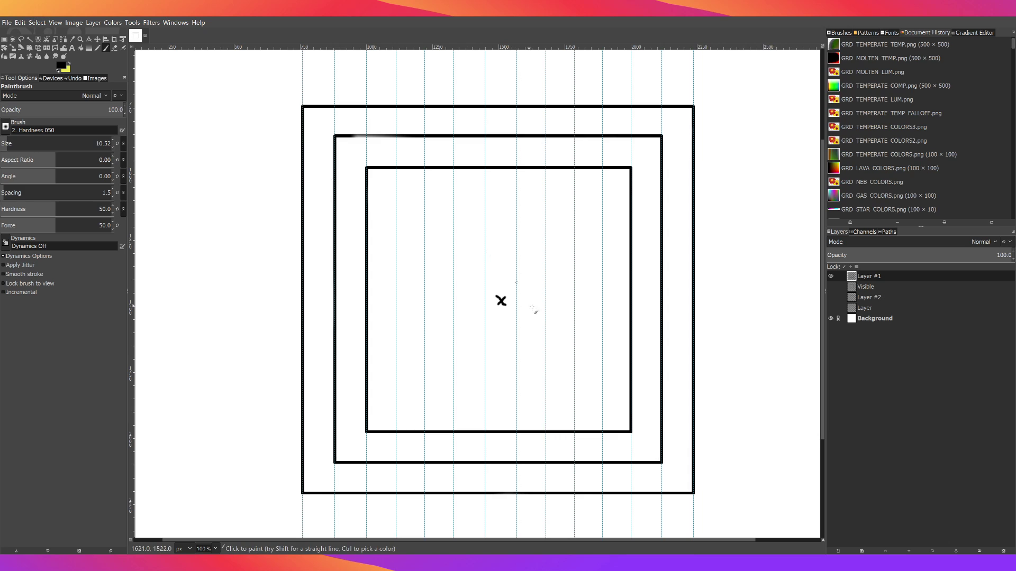
{"action": "left_click_drag", "start_coordinate": [511, 300], "coordinate": [529, 305]}
{"action": "mouse_move", "coordinate": [510, 295]}
{"action": "left_mouse_down"}
{"action": "mouse_move", "coordinate": [530, 273]}
{"action": "mouse_move", "coordinate": [478, 282]}
{"action": "left_mouse_up"}
{"action": "mouse_move", "coordinate": [282, 447]}
{"action": "left_mouse_down"}
{"action": "mouse_move", "coordinate": [285, 82]}
{"action": "mouse_move", "coordinate": [646, 95]}
{"action": "left_mouse_up"}
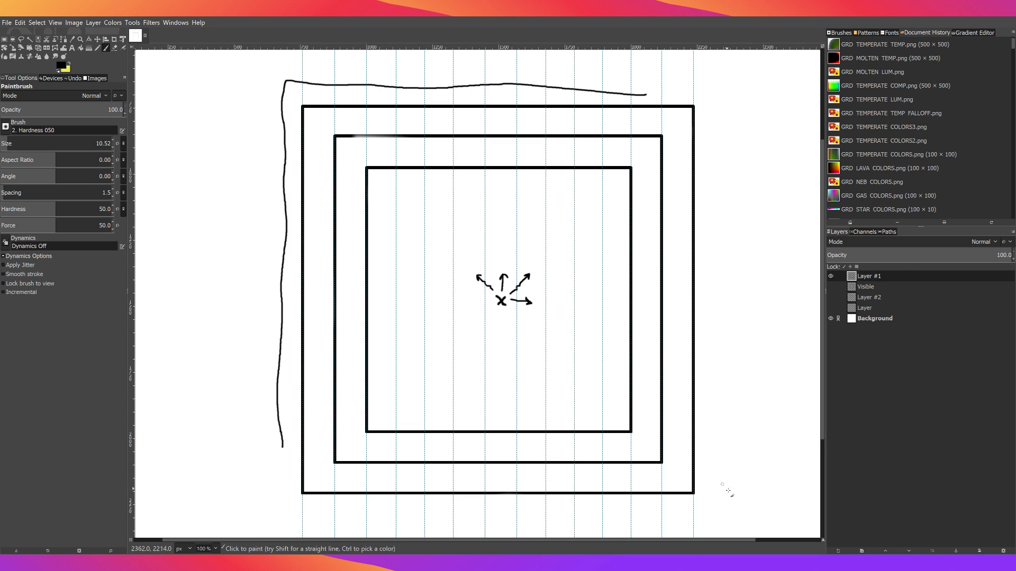
{"action": "key", "text": "ctrl"}
{"action": "key", "text": "ctrl+z"}
{"action": "key", "text": "ctrl+z"}
{"action": "key", "text": "ctrl+z"}
{"action": "key", "text": "ctrl+z"}
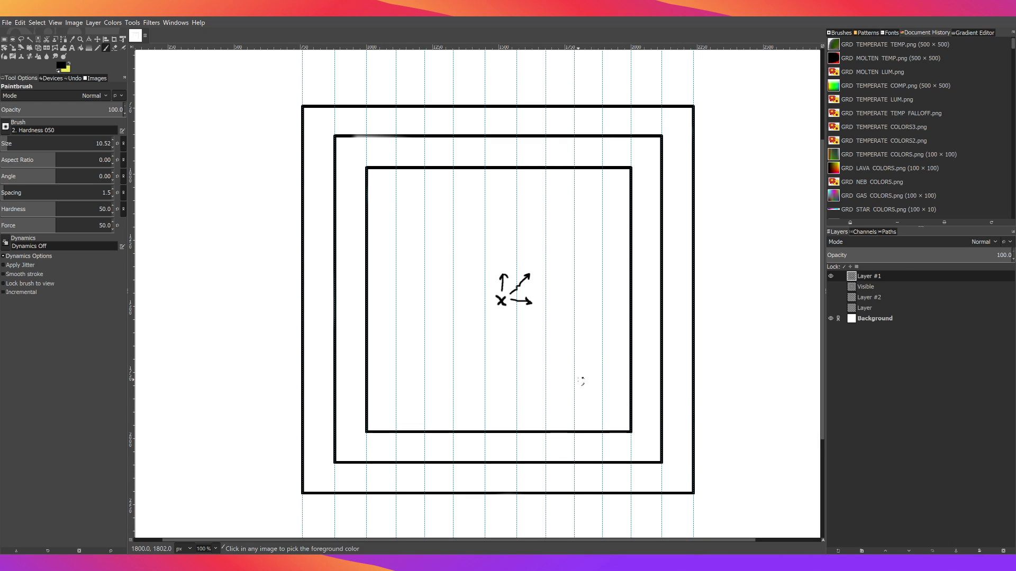
{"action": "key", "text": "ctrl+z"}
{"action": "key", "text": "ctrl+z"}
{"action": "key", "text": "ctrl+z"}
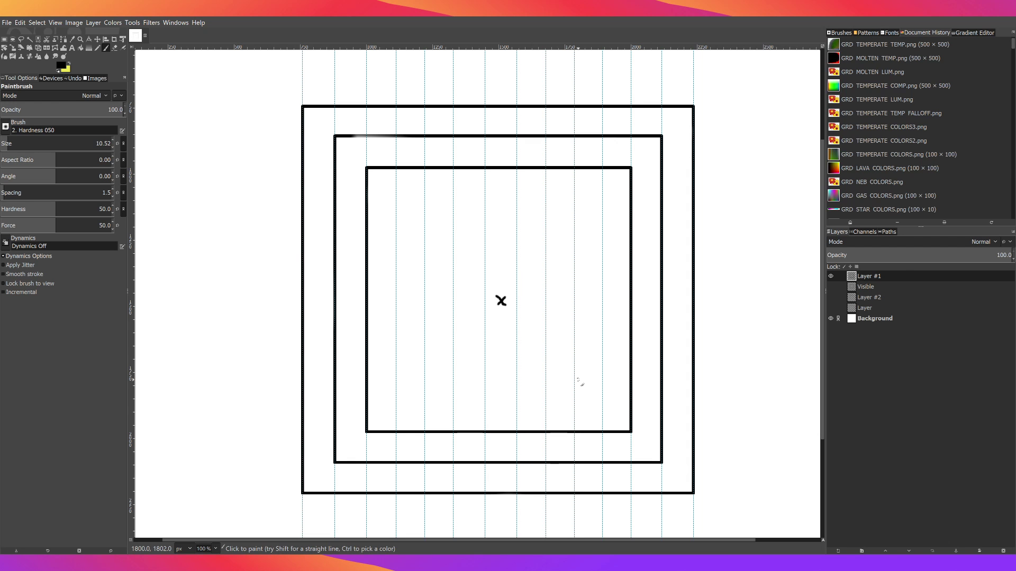
{"action": "left_click", "coordinate": [830, 319]}
{"action": "scroll", "coordinate": [781, 339], "scroll_direction": "down", "scroll_amount": 5}
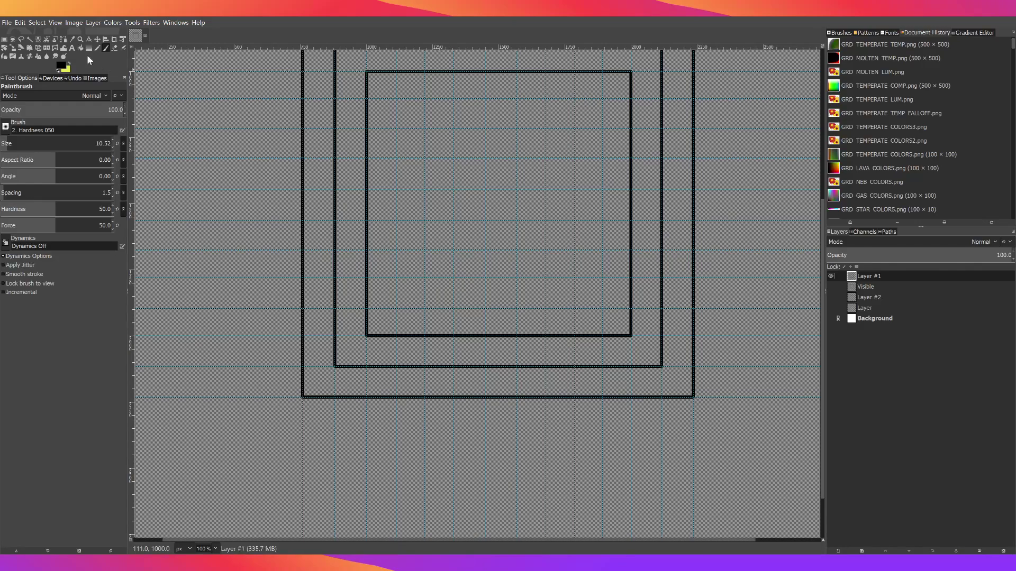
{"action": "left_click", "coordinate": [102, 23]}
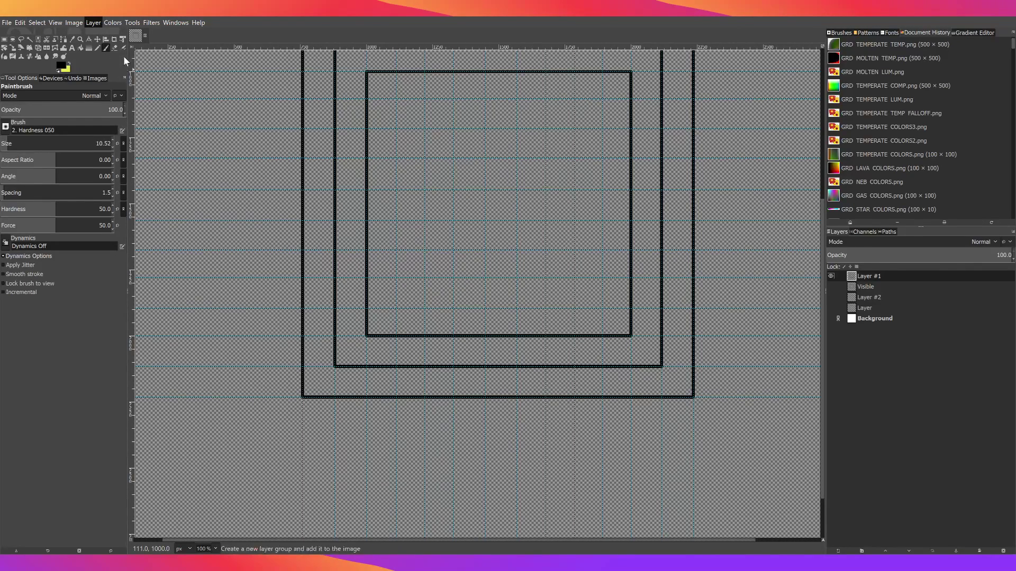
{"action": "left_click", "coordinate": [129, 42]}
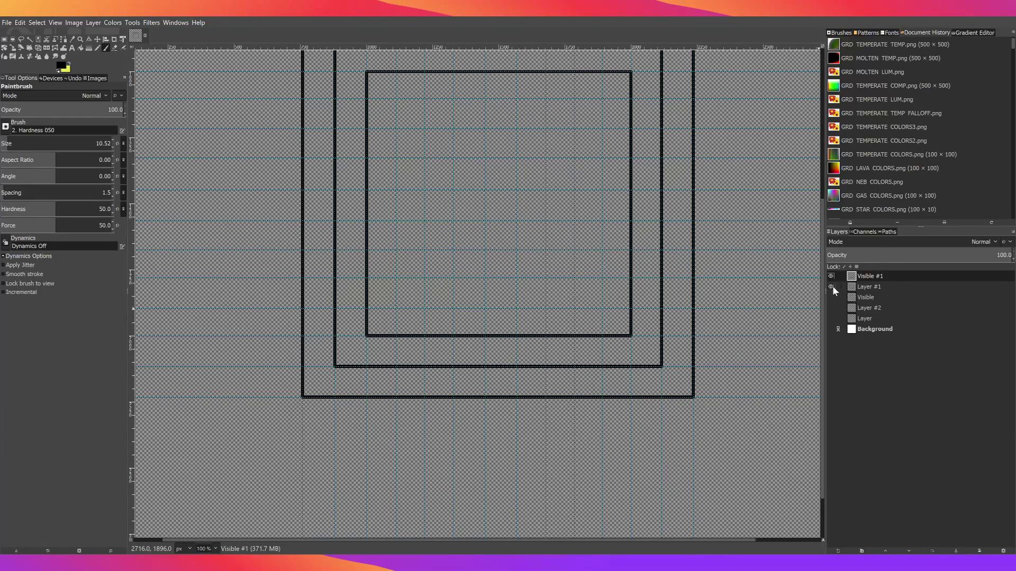
{"action": "left_click", "coordinate": [826, 331]}
{"action": "left_click", "coordinate": [830, 330]}
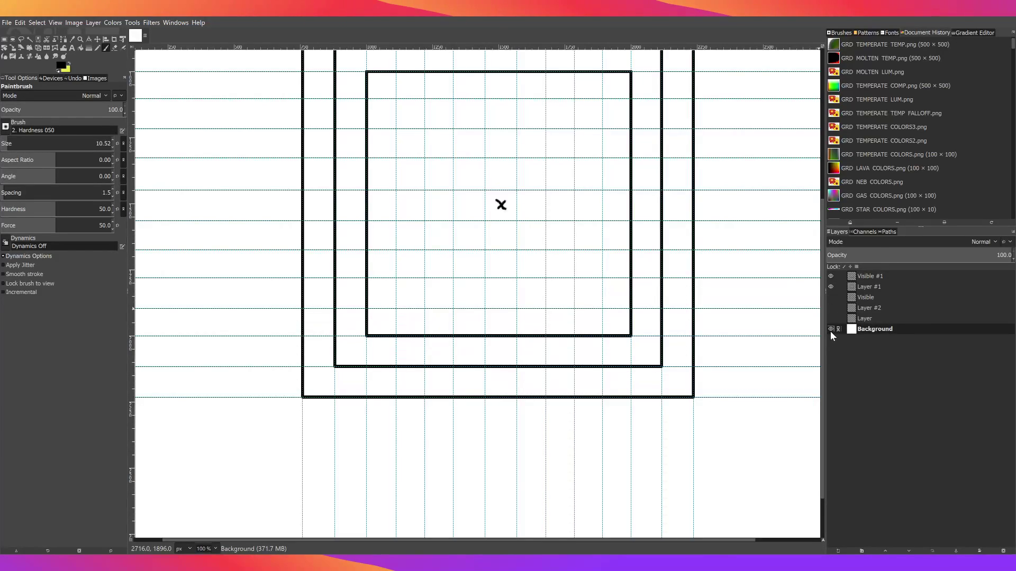
{"action": "scroll", "coordinate": [716, 374], "scroll_direction": "up", "scroll_amount": 4}
{"action": "scroll", "coordinate": [716, 365], "scroll_direction": "down", "scroll_amount": 4}
{"action": "scroll", "coordinate": [707, 342], "scroll_direction": "up", "scroll_amount": 2}
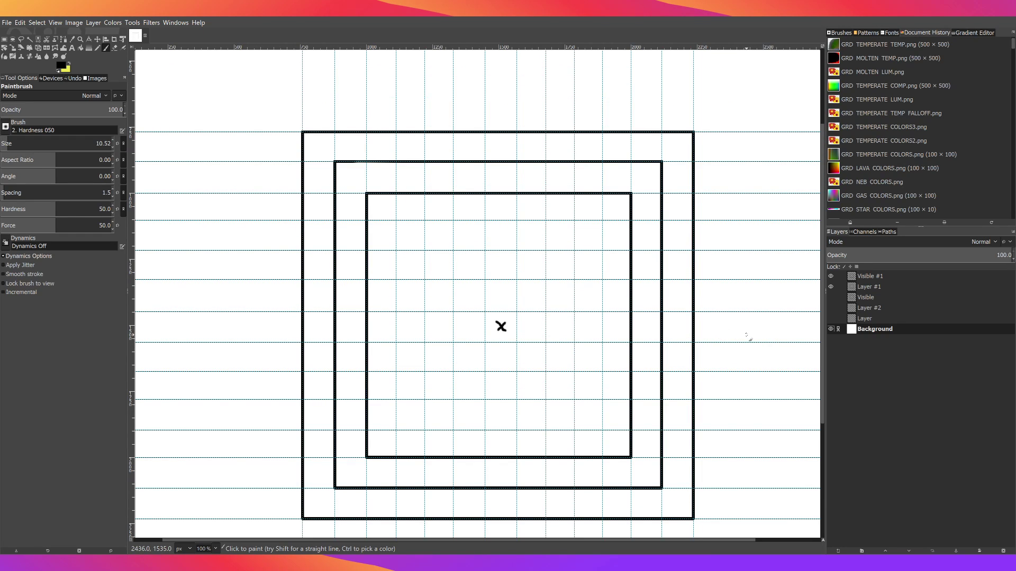
{"action": "scroll", "coordinate": [747, 336], "scroll_direction": "down", "scroll_amount": 3}
{"action": "scroll", "coordinate": [748, 335], "scroll_direction": "up", "scroll_amount": 3}
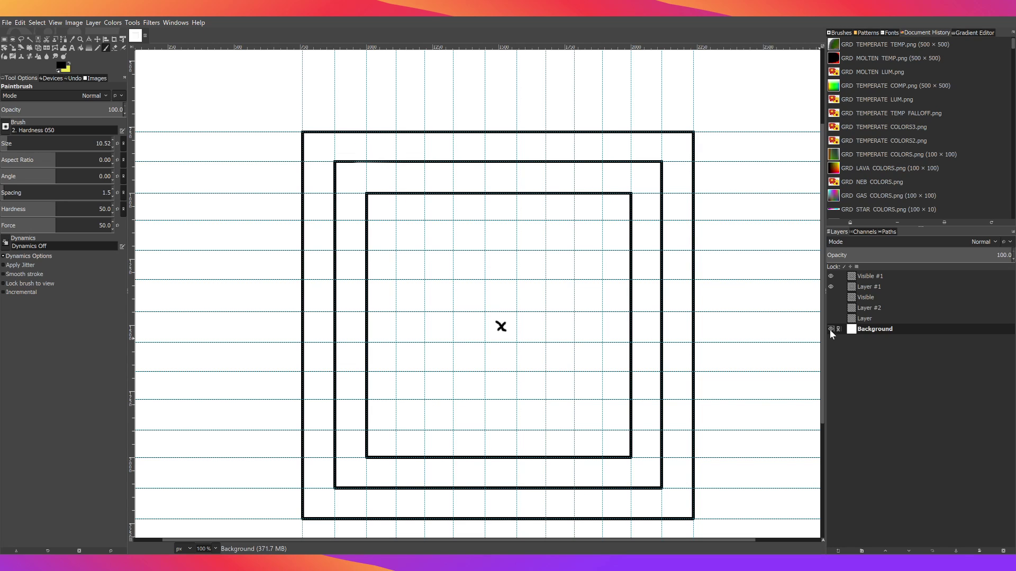
{"action": "scroll", "coordinate": [802, 286], "scroll_direction": "down", "scroll_amount": 2}
{"action": "scroll", "coordinate": [788, 280], "scroll_direction": "up", "scroll_amount": 2}
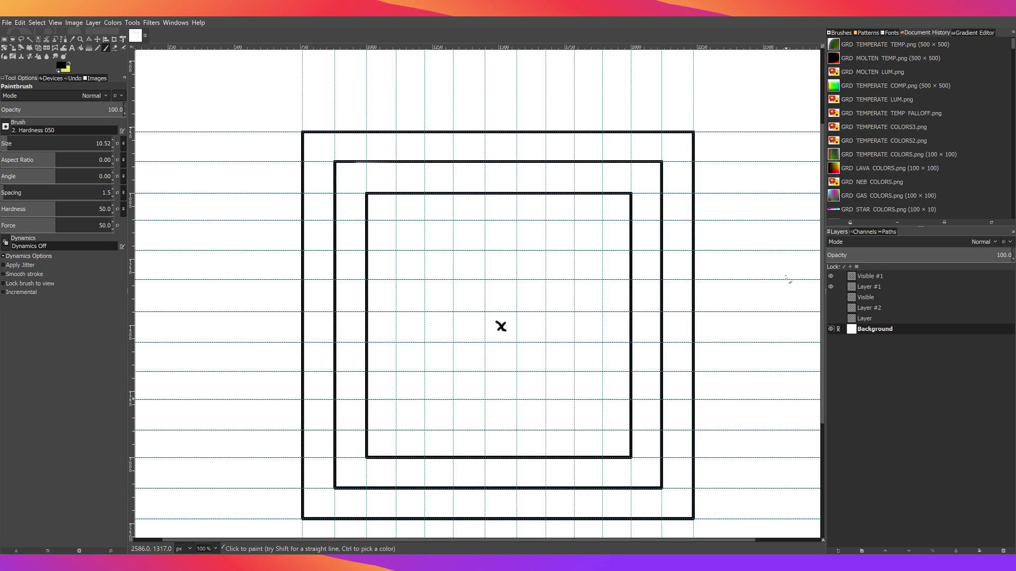
Paste the squares as a new layer and move Pasted Layer to the top of the stack
{"action": "key", "text": "ctrl+v"}
{"action": "left_click", "coordinate": [882, 334]}
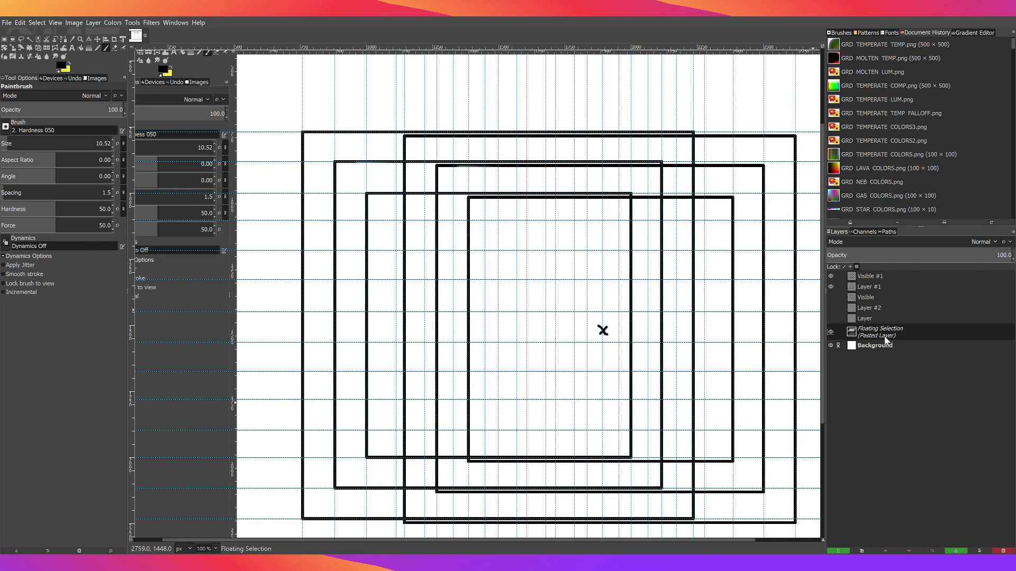
{"action": "key", "text": "ctrl+shift+n"}
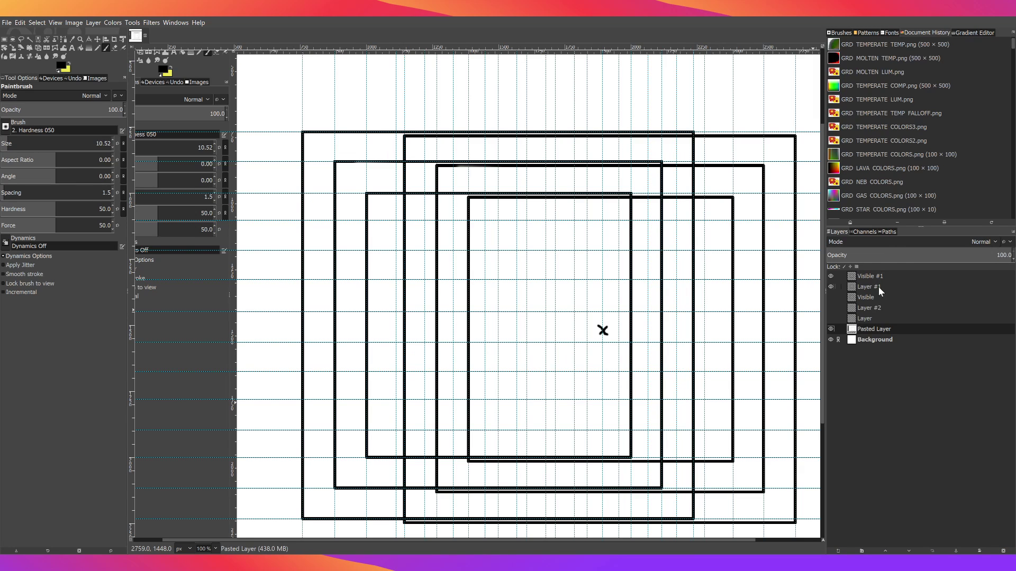
{"action": "left_click_drag", "start_coordinate": [874, 328], "coordinate": [879, 274]}
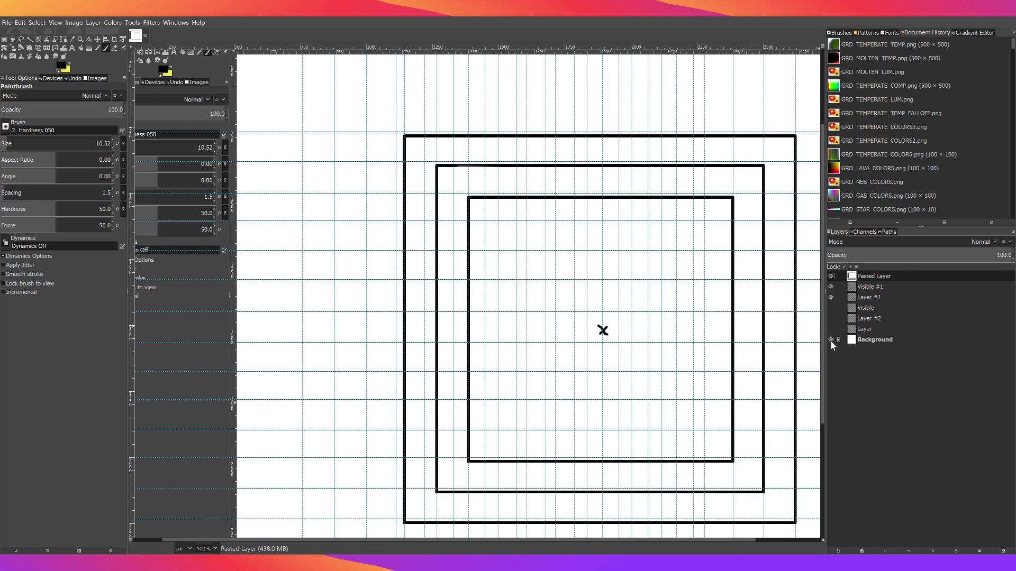
Hide Layer #1 and Visible #1, then shift the pasted squares about 260 px left
{"action": "left_click", "coordinate": [831, 298]}
{"action": "left_click", "coordinate": [831, 286]}
{"action": "left_click", "coordinate": [97, 39]}
{"action": "left_click_drag", "start_coordinate": [586, 247], "coordinate": [517, 246]}
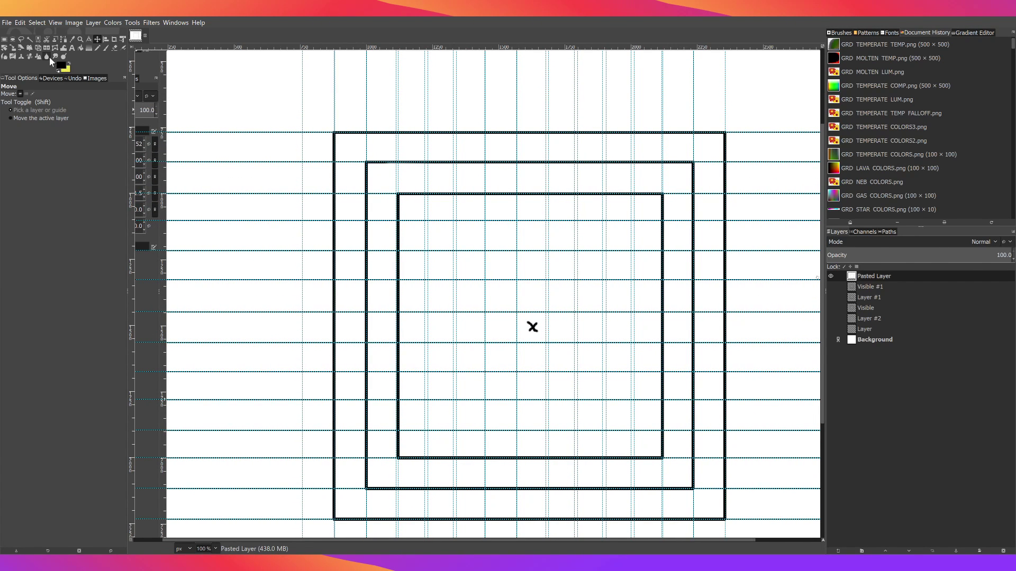
Select the area fitted around the outer square and copy it
{"action": "left_click", "coordinate": [5, 39]}
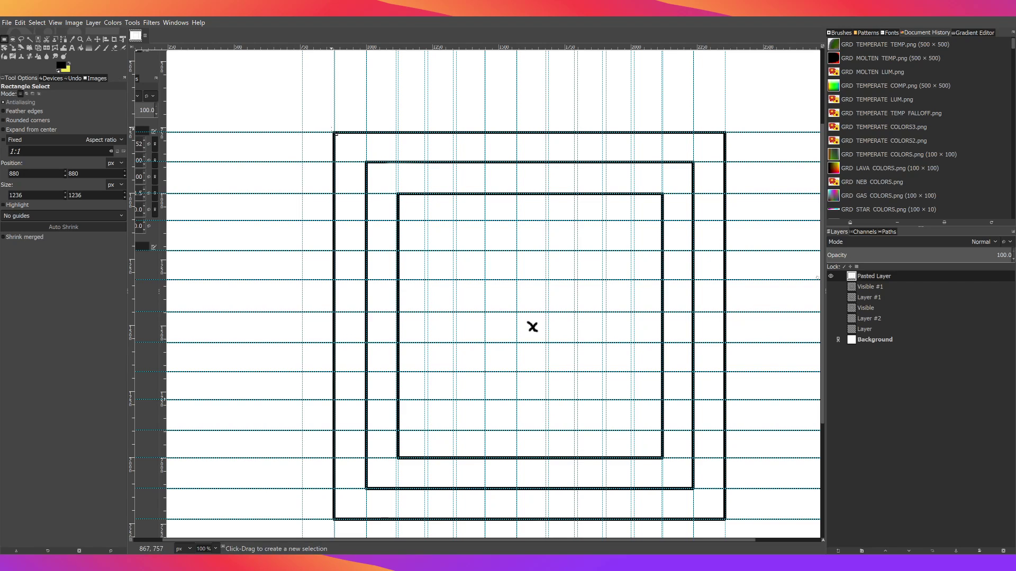
{"action": "left_click_drag", "start_coordinate": [332, 129], "coordinate": [731, 526]}
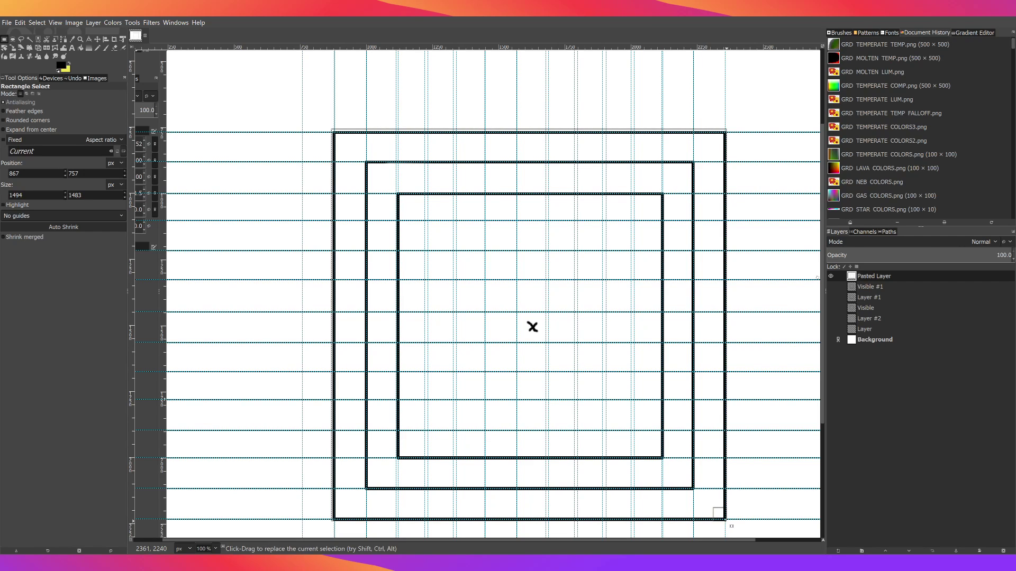
{"action": "left_click_drag", "start_coordinate": [336, 141], "coordinate": [336, 138]}
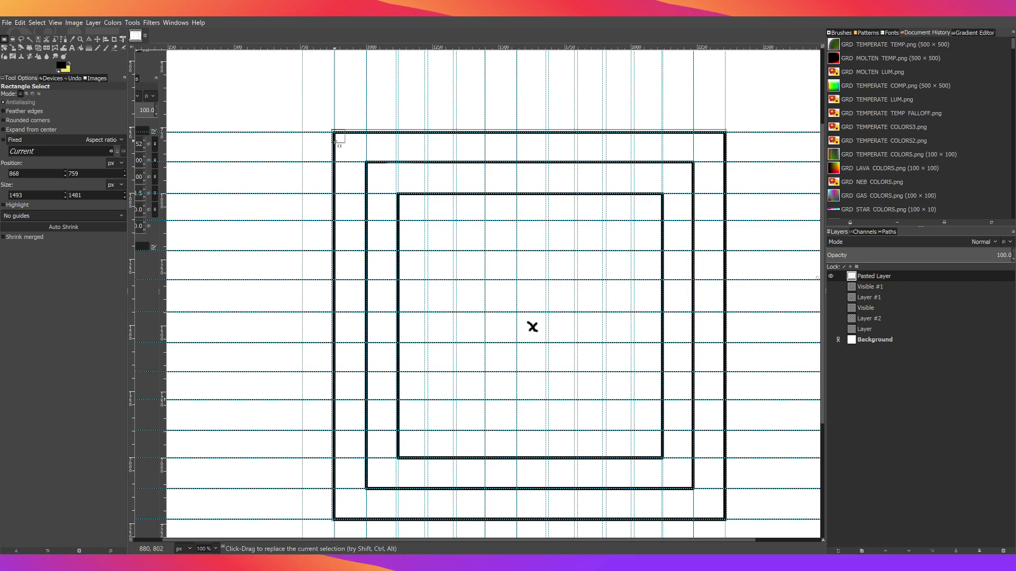
{"action": "key", "text": "ctrl+c"}
Paste the copy as a new layer, hide Pasted Layer, and reposition Pasted Layer #1
{"action": "key", "text": "ctrl+v"}
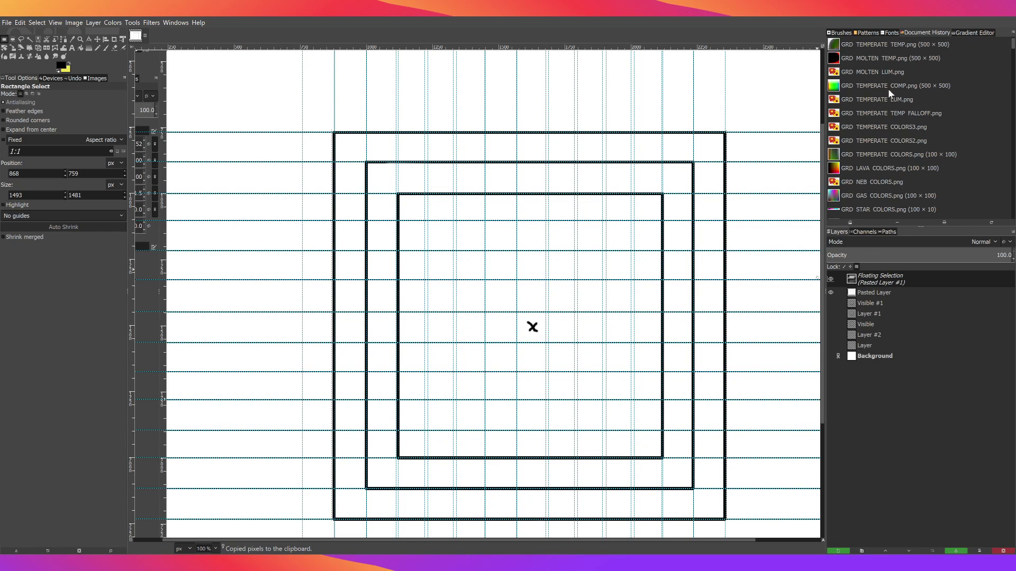
{"action": "key", "text": "shift+ctrl+n"}
{"action": "left_click", "coordinate": [830, 287]}
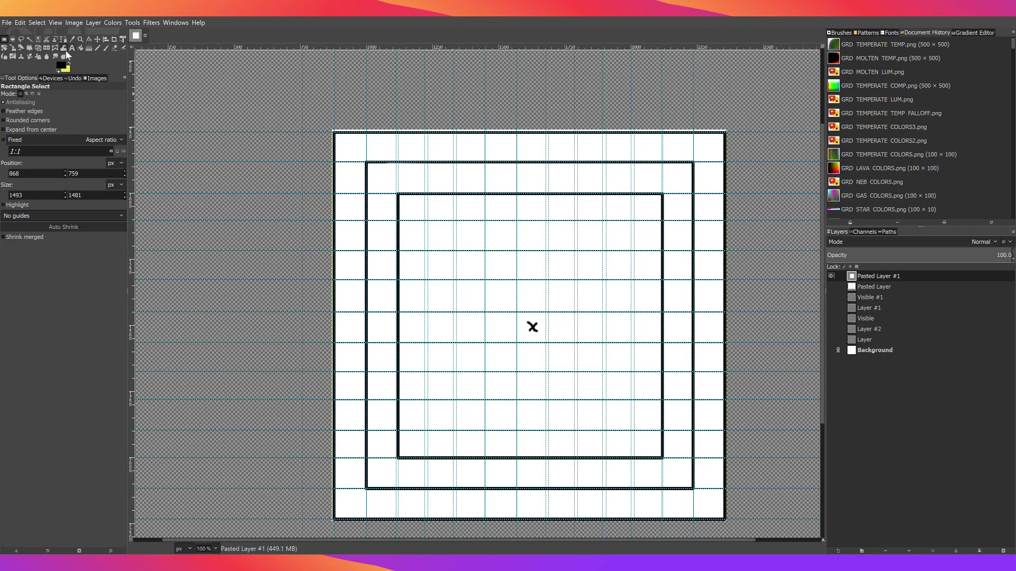
{"action": "left_click", "coordinate": [97, 39]}
{"action": "left_click_drag", "start_coordinate": [535, 310], "coordinate": [548, 54]}
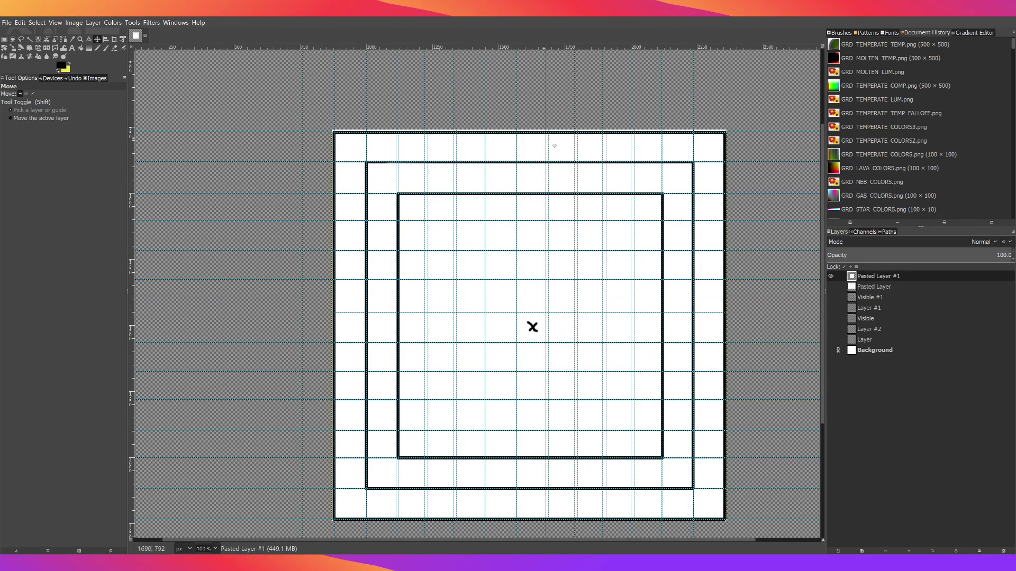
{"action": "left_click_drag", "start_coordinate": [548, 204], "coordinate": [442, 29]}
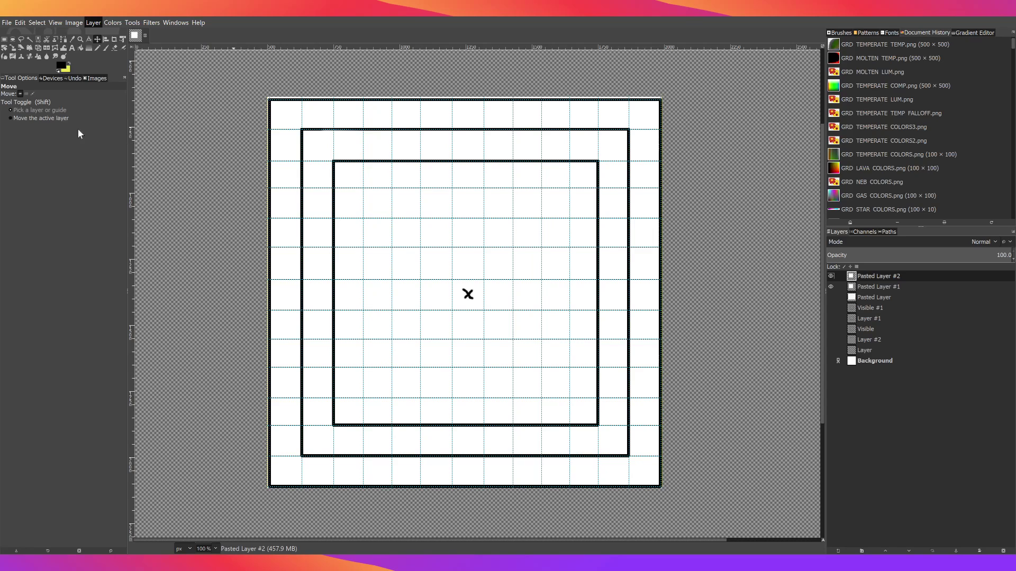
Shear Pasted Layer #2 horizontally into a parallelogram
{"action": "left_click", "coordinate": [22, 51]}
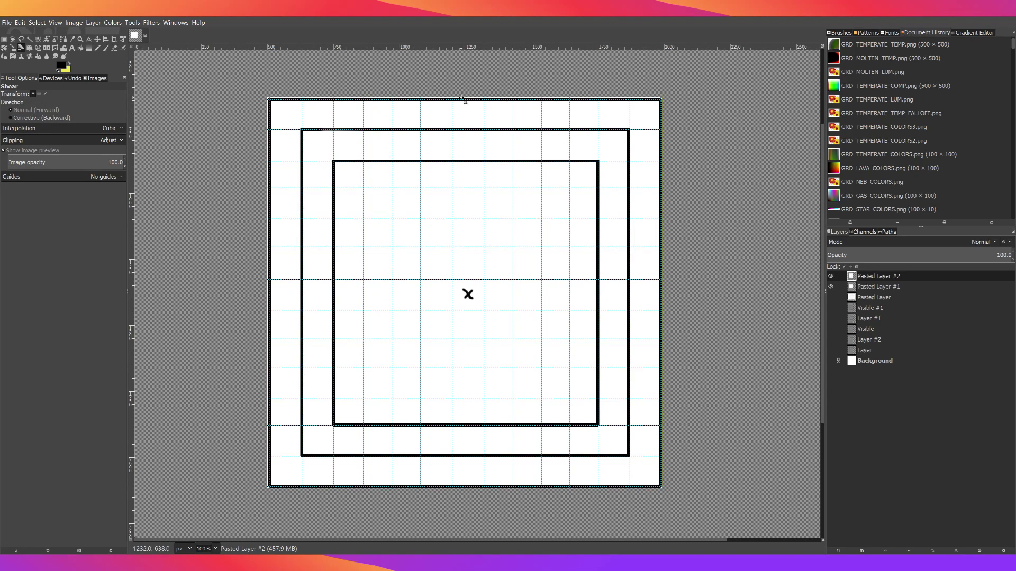
{"action": "left_click_drag", "start_coordinate": [464, 101], "coordinate": [175, 152]}
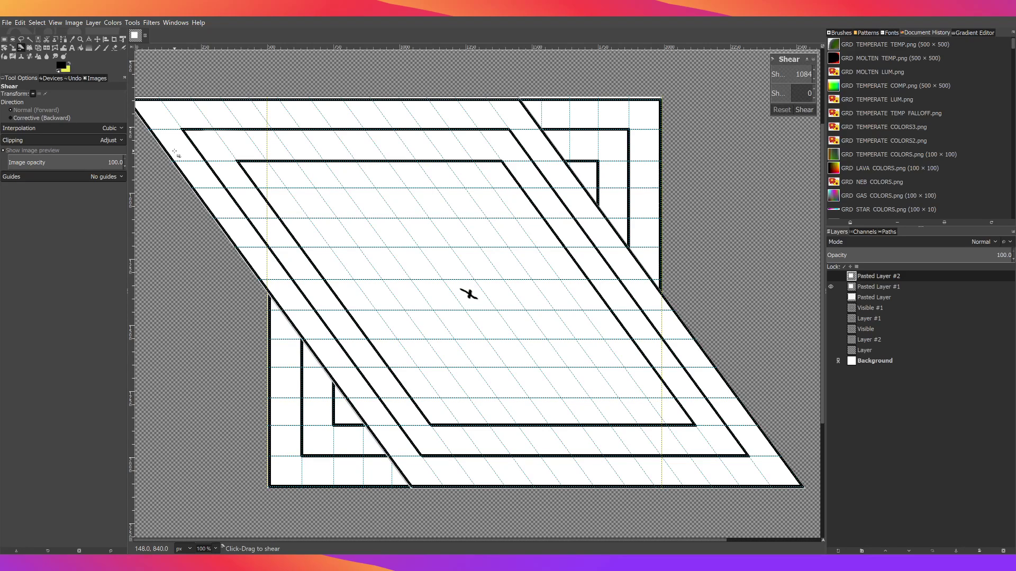
{"action": "left_click_drag", "start_coordinate": [175, 152], "coordinate": [175, 152]}
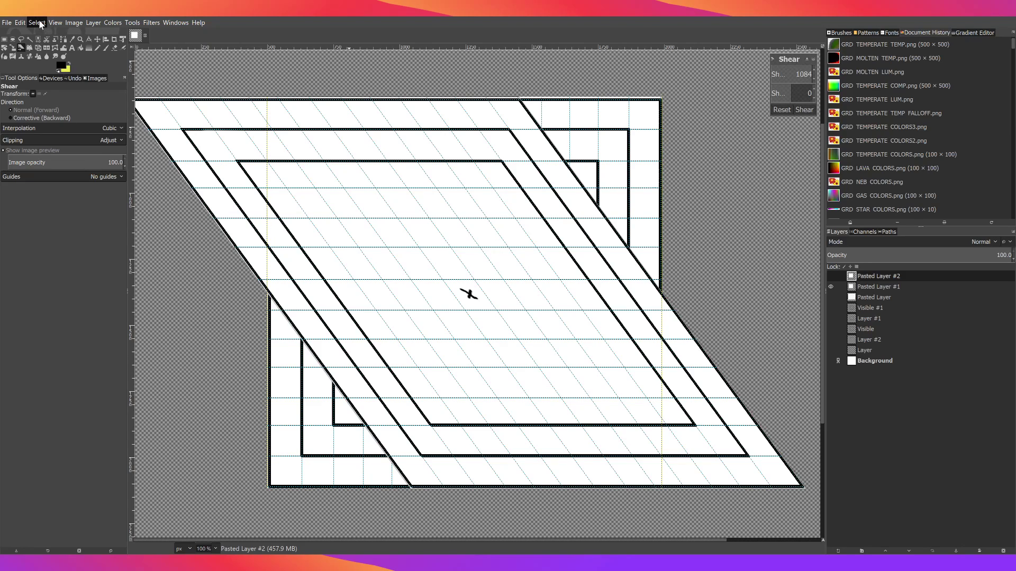
{"action": "left_click", "coordinate": [805, 110]}
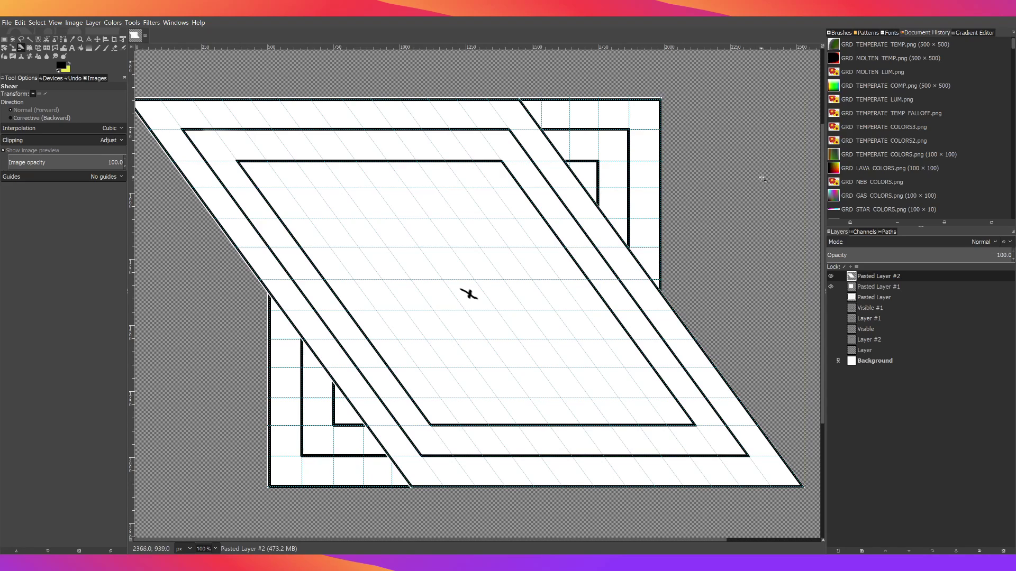
Raise Pasted Layer #1 to the top at 99 opacity in Multiply mode, and show Background
{"action": "left_click", "coordinate": [911, 287]}
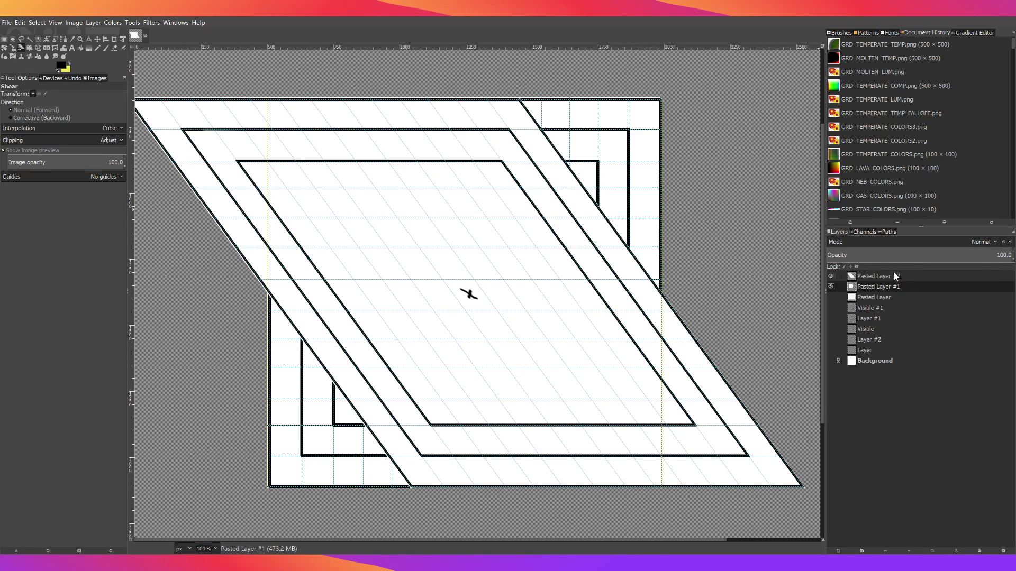
{"action": "left_click_drag", "start_coordinate": [894, 289], "coordinate": [894, 277]}
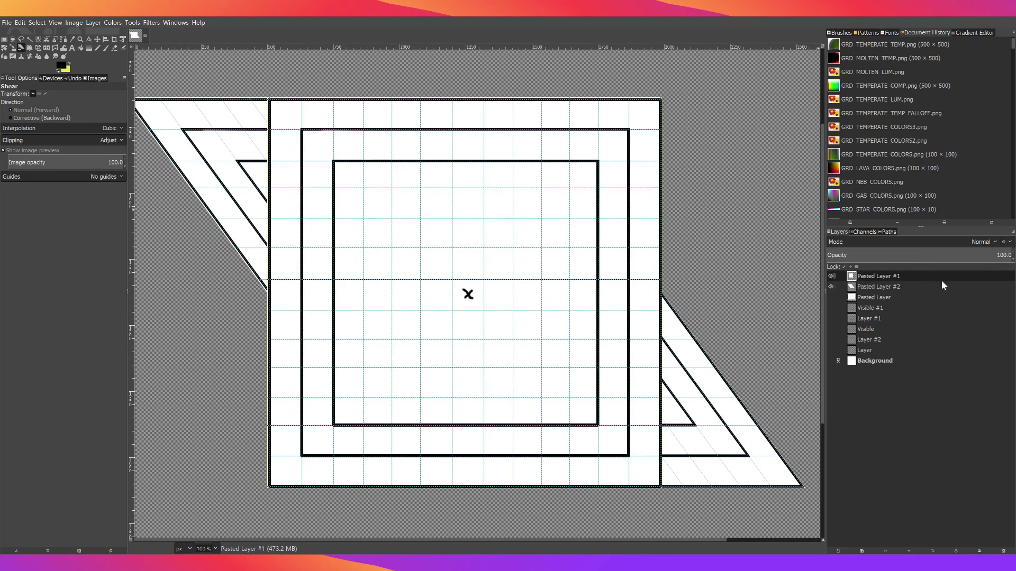
{"action": "left_click", "coordinate": [1013, 259]}
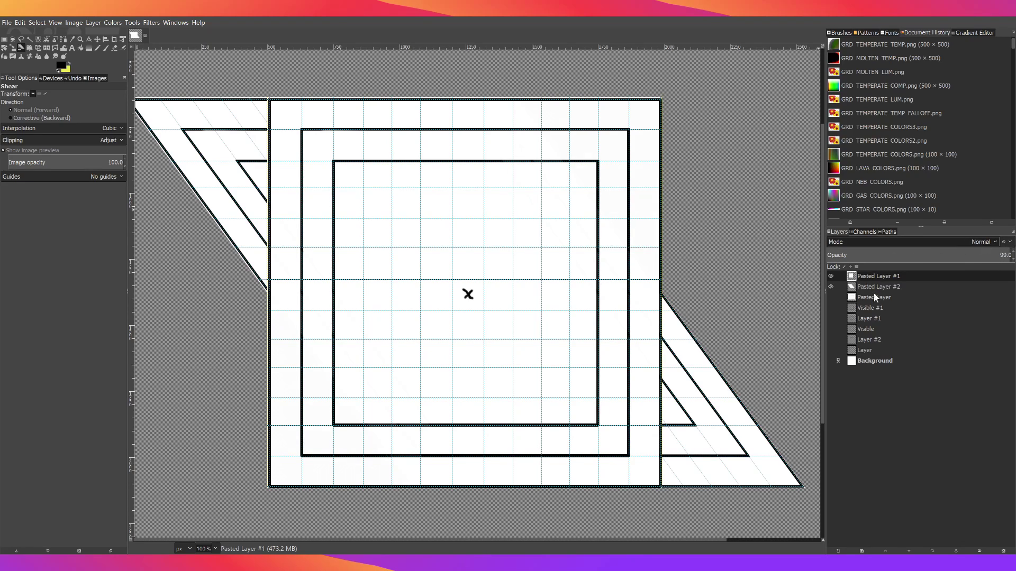
{"action": "left_click", "coordinate": [864, 348]}
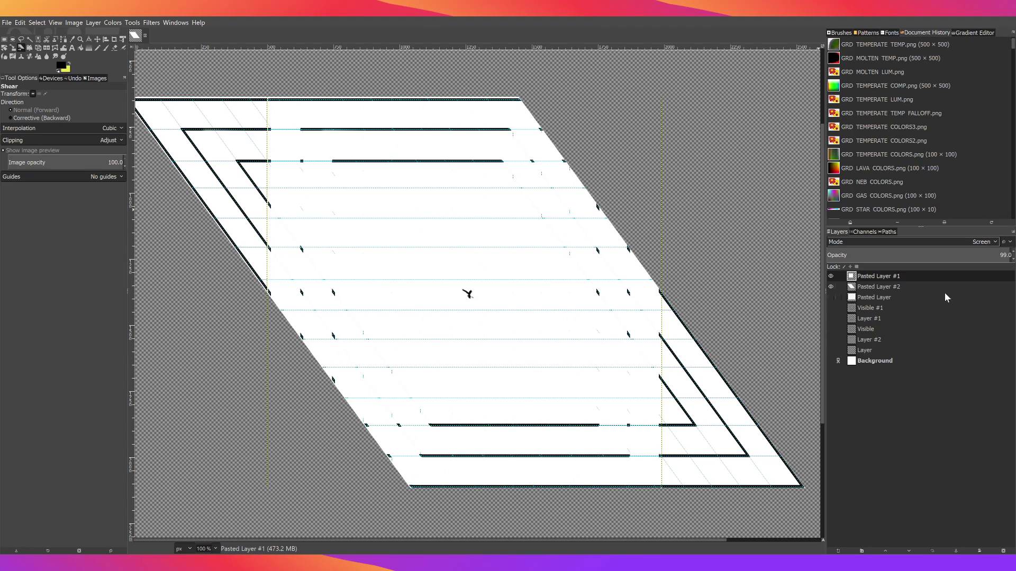
{"action": "left_click", "coordinate": [981, 242]}
{"action": "left_click", "coordinate": [885, 310]}
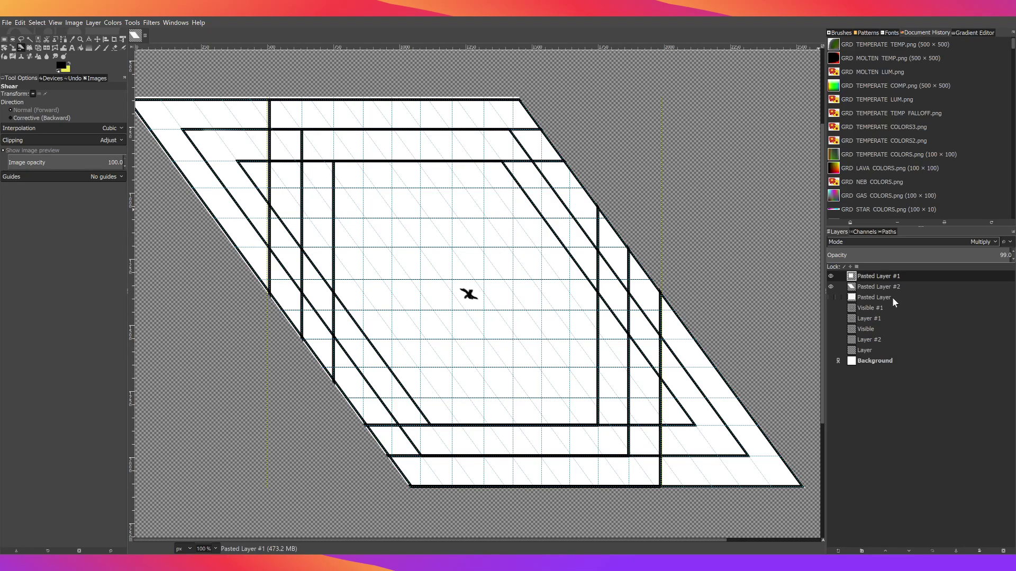
{"action": "left_click", "coordinate": [831, 361]}
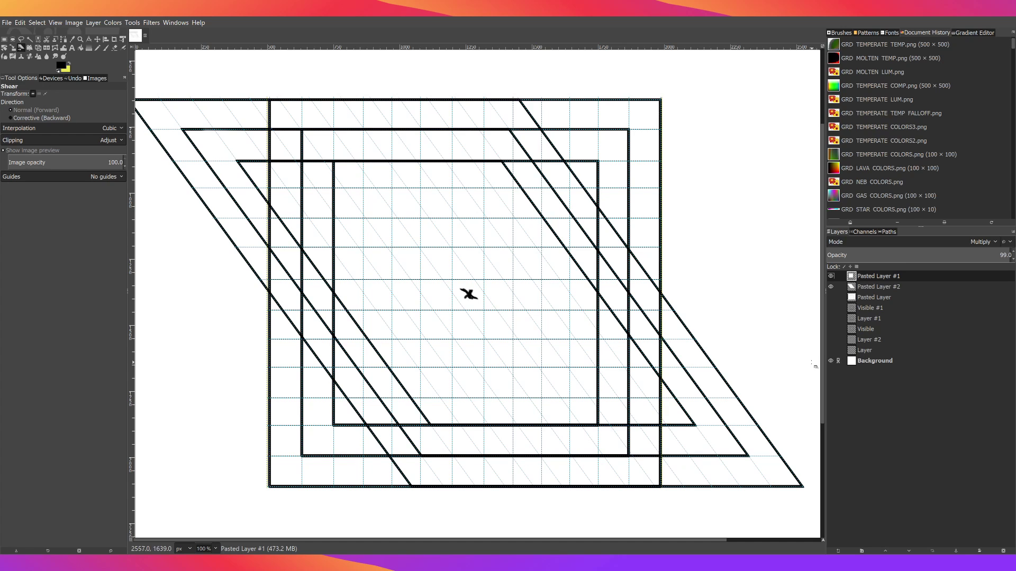
Try a vertical shear on Pasted Layer #2 and reset it back to 0
{"action": "left_click", "coordinate": [865, 289]}
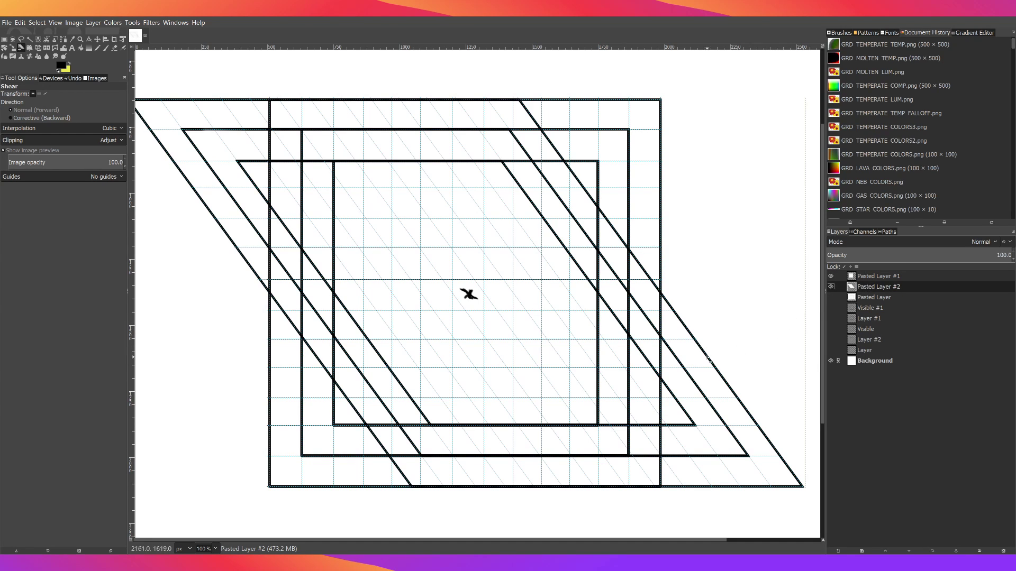
{"action": "left_click_drag", "start_coordinate": [524, 272], "coordinate": [525, 261]}
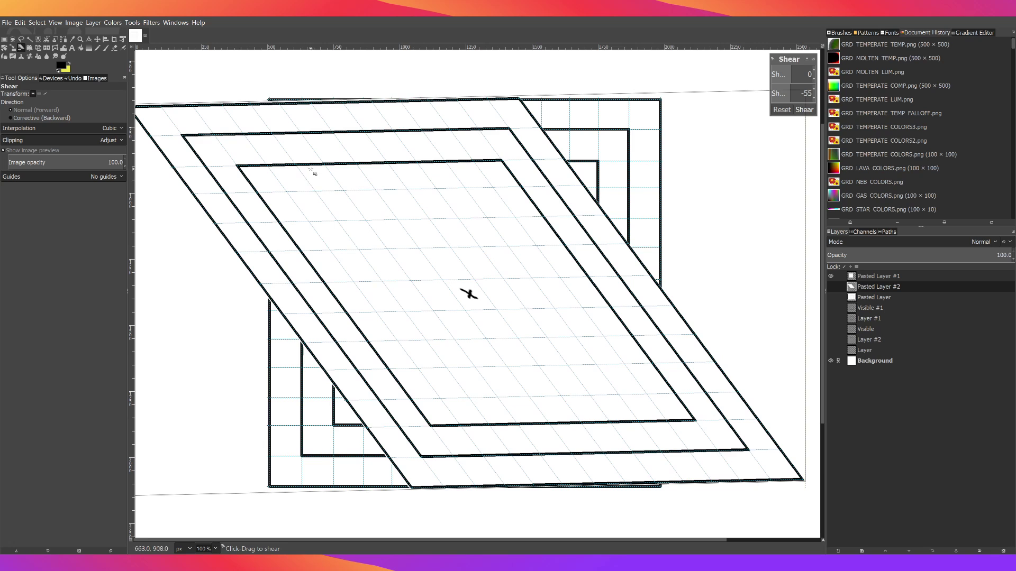
{"action": "key", "text": "ctrl+z"}
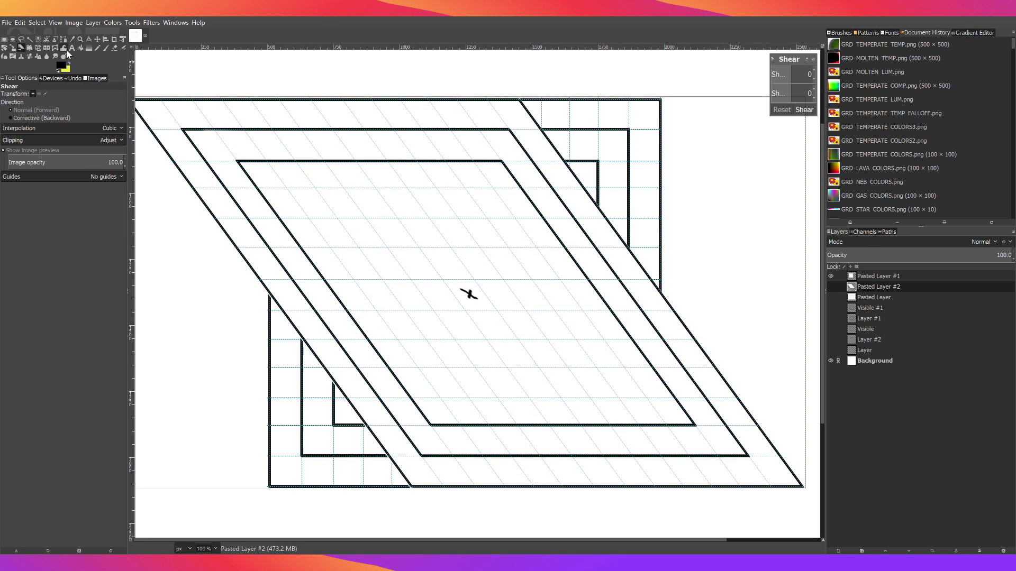
Nudge Pasted Layer #1 a few pixels to line up with the sheared parallelogram
{"action": "left_click", "coordinate": [97, 39]}
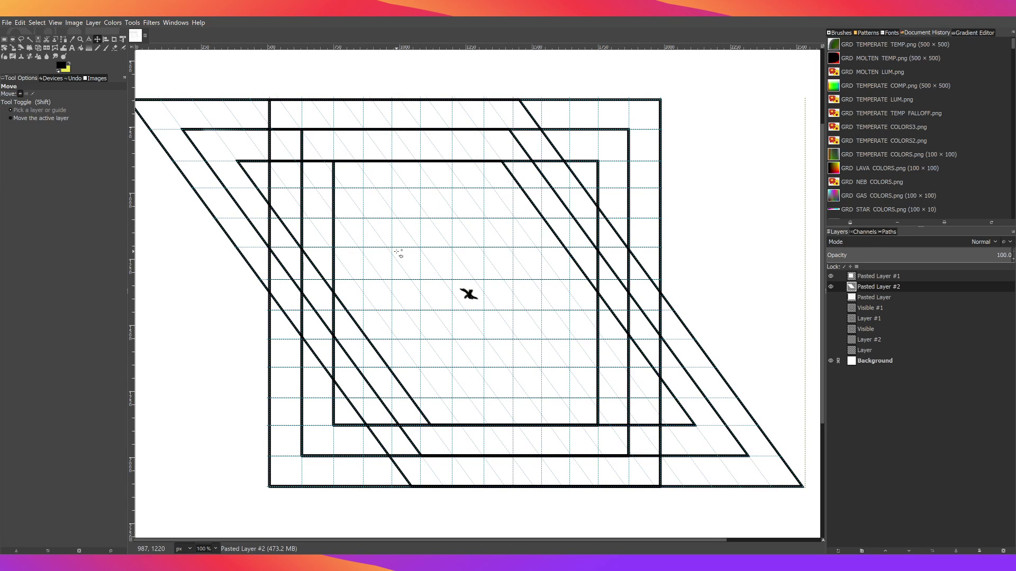
{"action": "mouse_move", "coordinate": [398, 253]}
{"action": "left_mouse_down"}
{"action": "mouse_move", "coordinate": [379, 215]}
{"action": "mouse_move", "coordinate": [400, 253]}
{"action": "left_mouse_up"}
{"action": "key", "text": "Page_Down"}
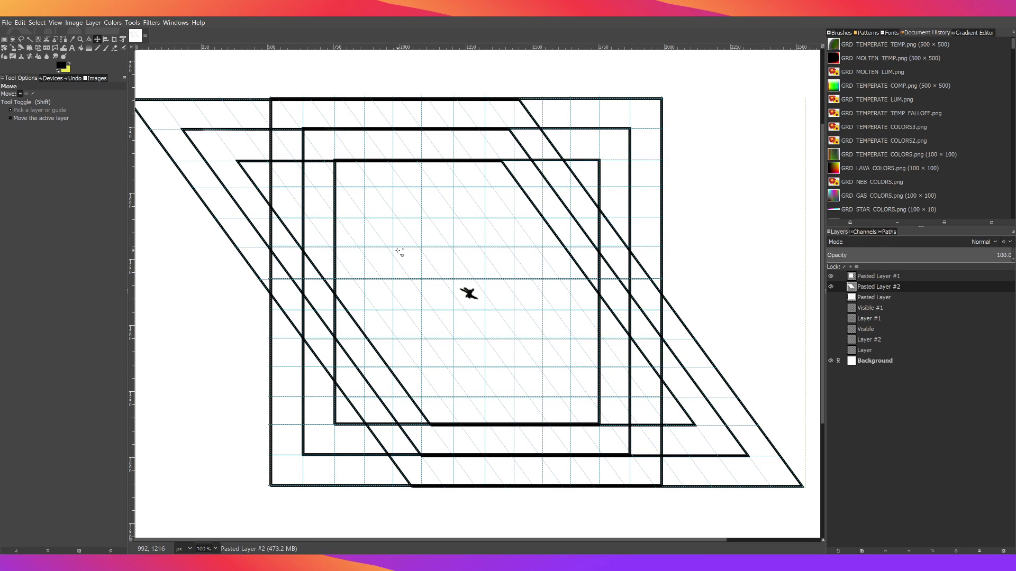
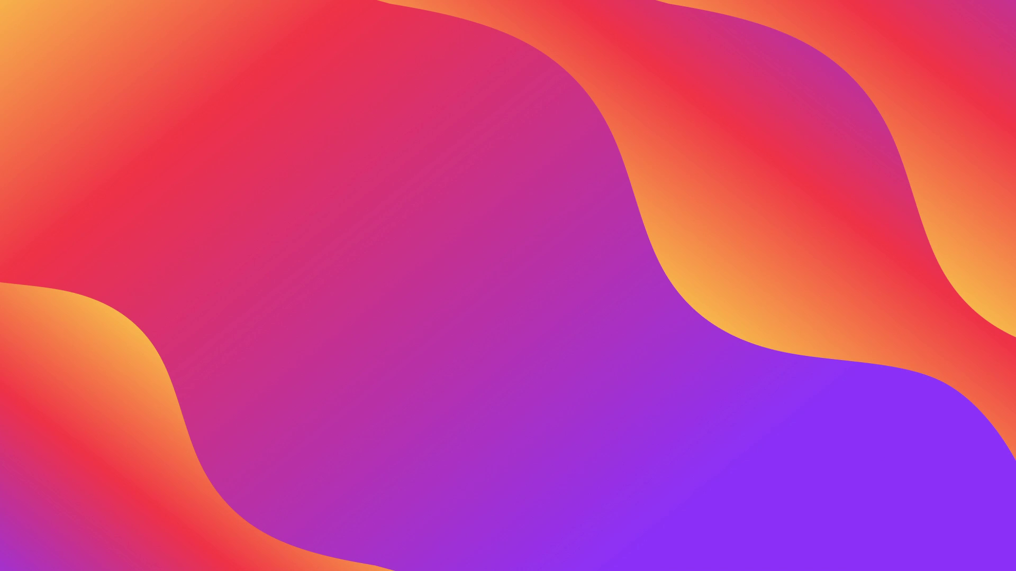
Share Entire Screen Monitor 2 in Twitch Studio, confirm the stream info, and bring up the OctreeUniverseModel notes
{"action": "left_click", "coordinate": [256, 317]}
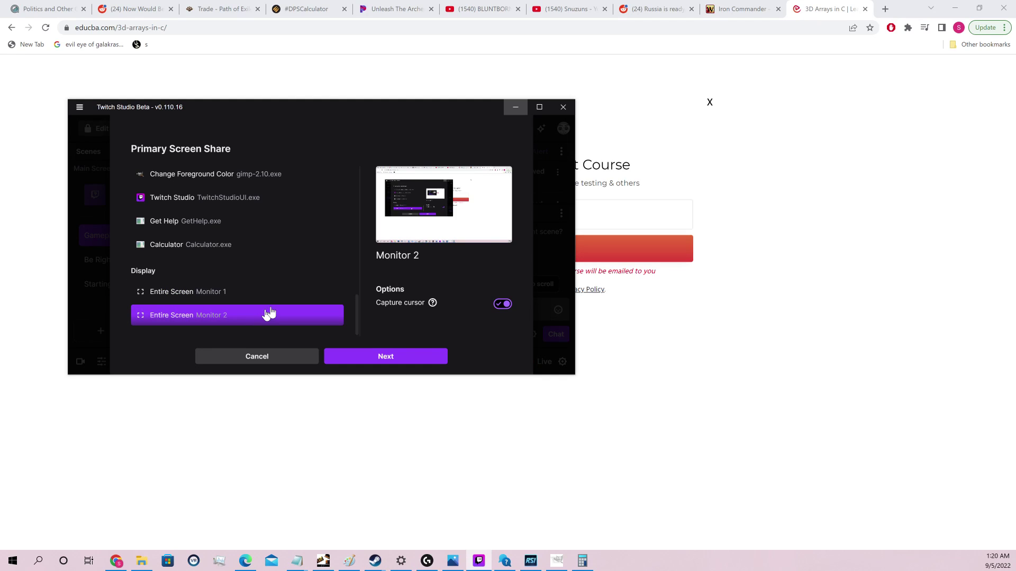
{"action": "left_click", "coordinate": [421, 358]}
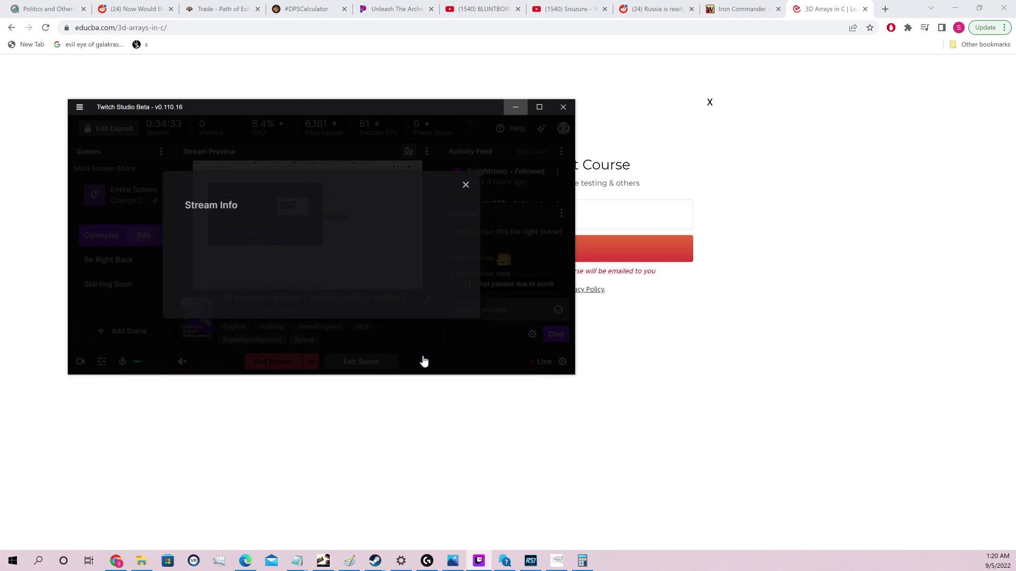
{"action": "left_click", "coordinate": [357, 362]}
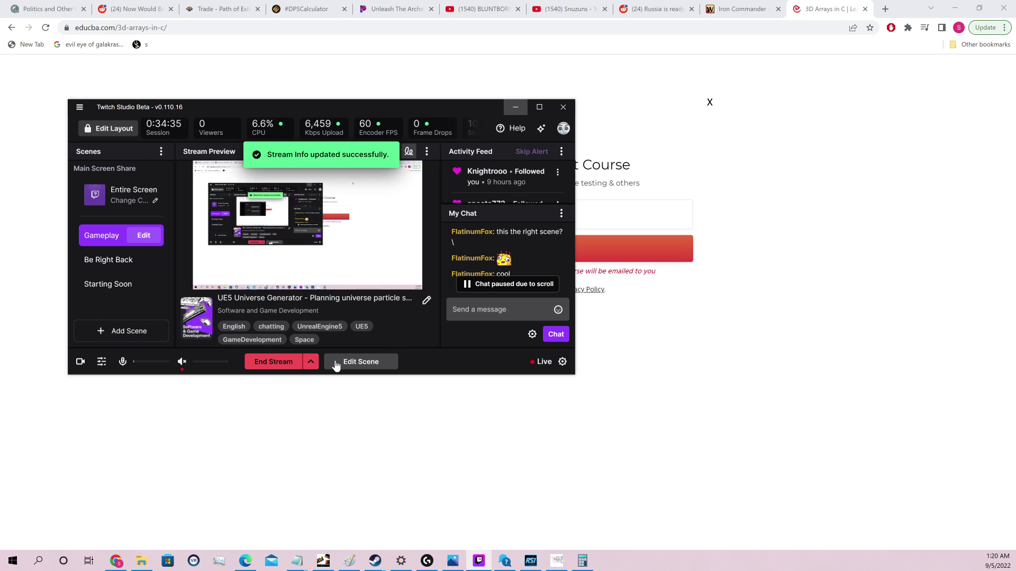
{"action": "scroll", "coordinate": [552, 246], "scroll_direction": "down", "scroll_amount": 2}
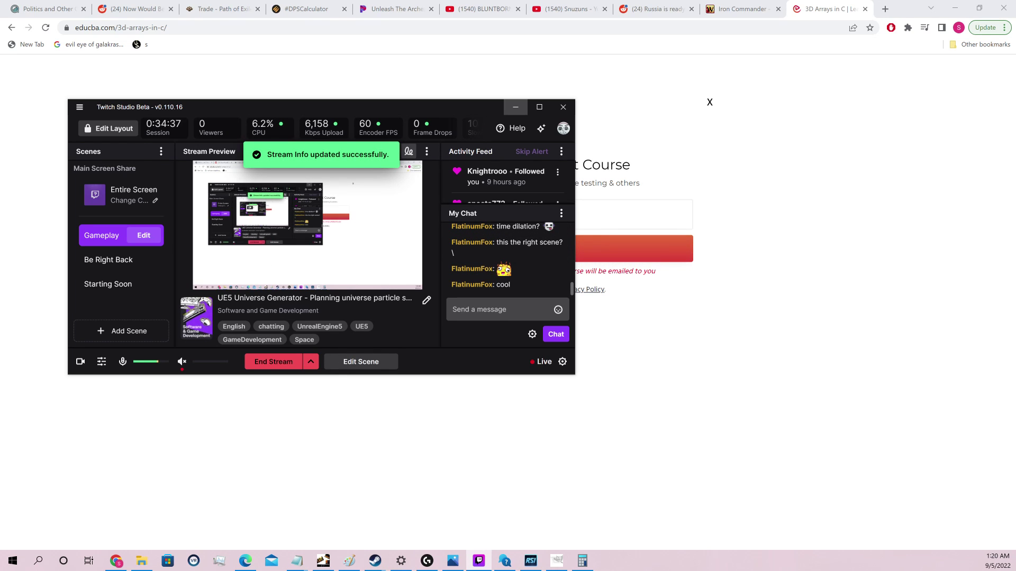
{"action": "left_click", "coordinate": [297, 561]}
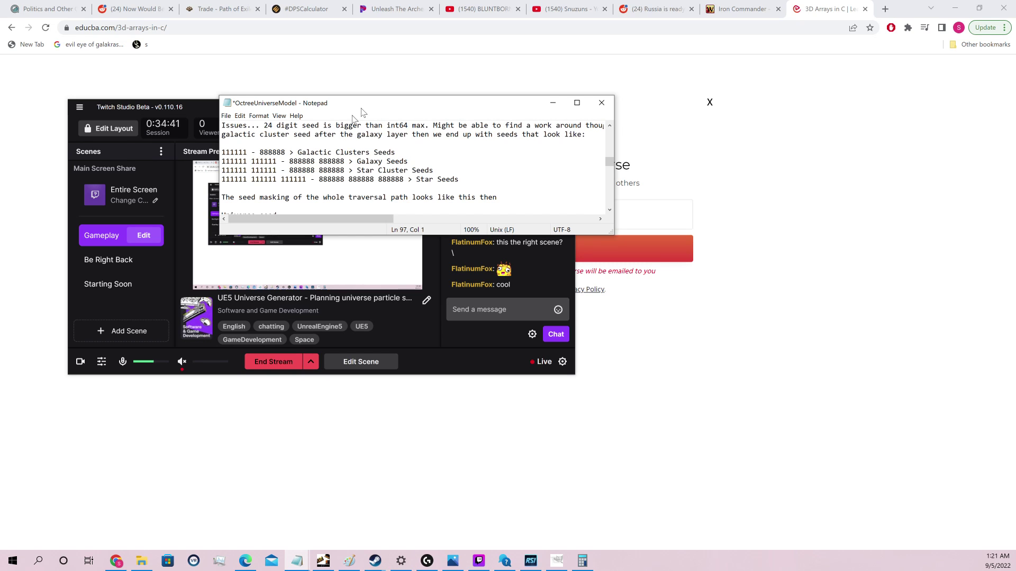
Maximize the Notepad notes and place the cursor at the end of the xmax line
{"action": "left_click", "coordinate": [578, 102]}
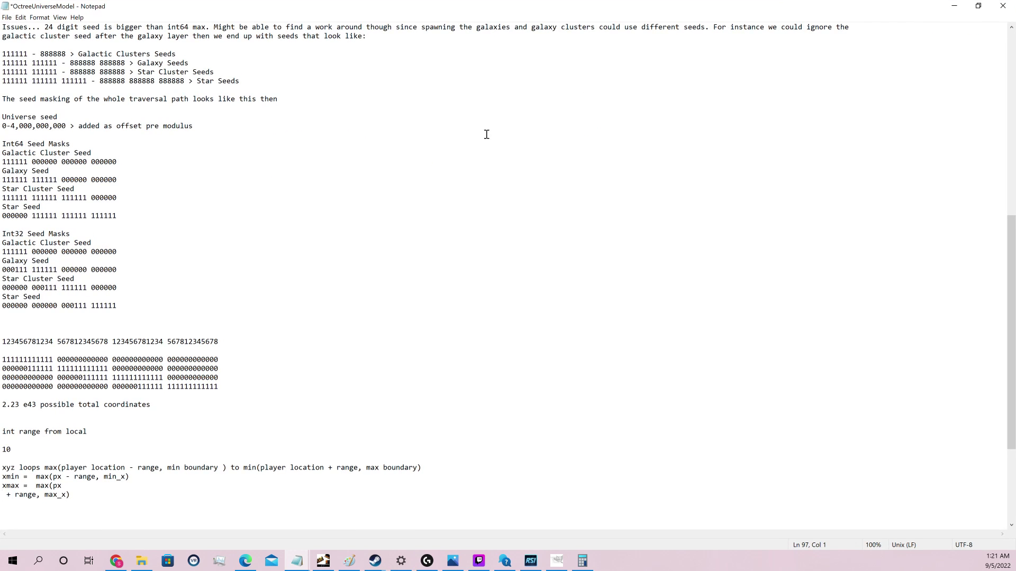
{"action": "scroll", "coordinate": [479, 139], "scroll_direction": "down", "scroll_amount": 4}
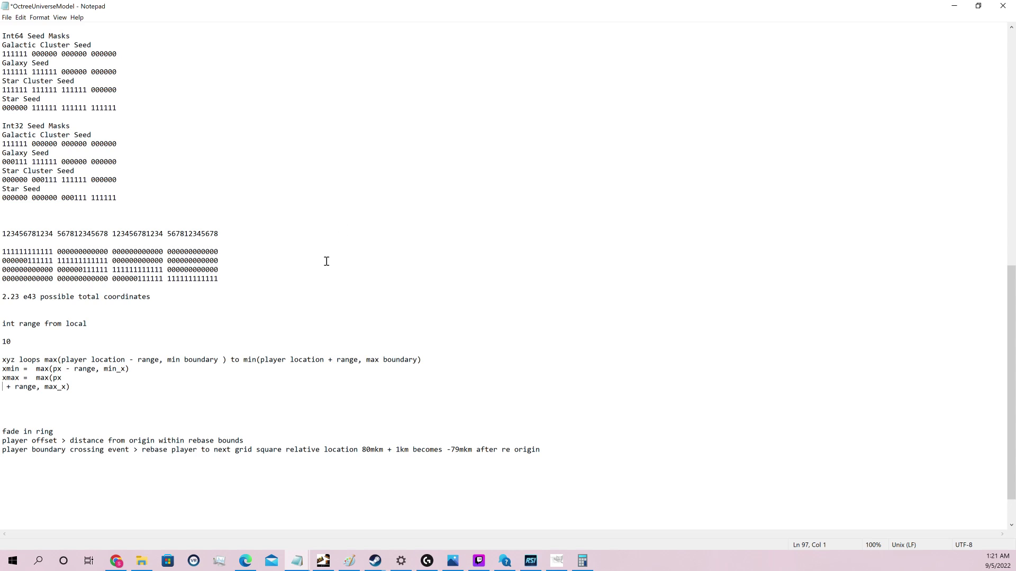
{"action": "left_click", "coordinate": [137, 376]}
{"action": "left_click", "coordinate": [555, 565]}
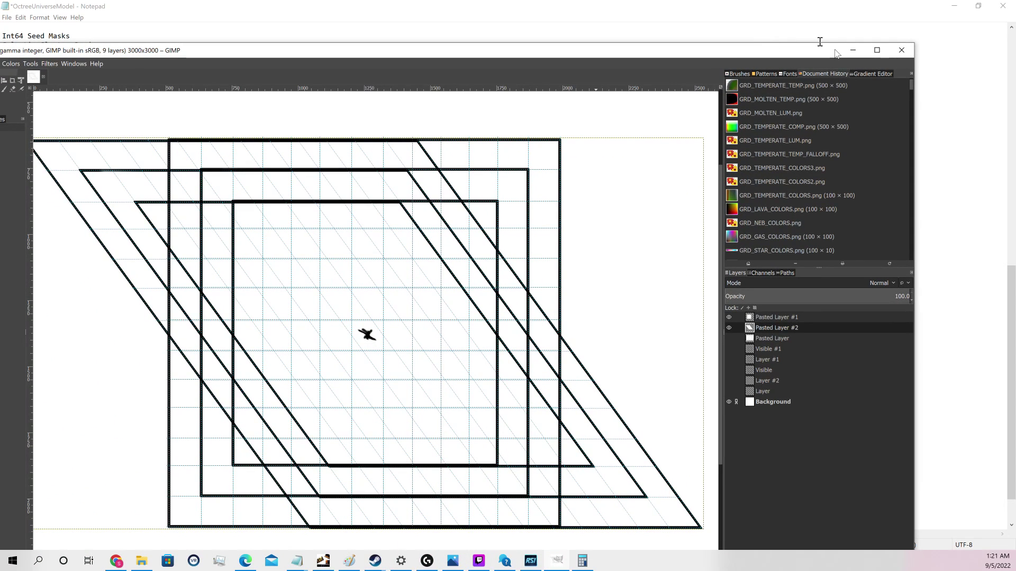
Maximize GIMP and hide Pasted Layer #2 and the Background layer
{"action": "left_click", "coordinate": [876, 49]}
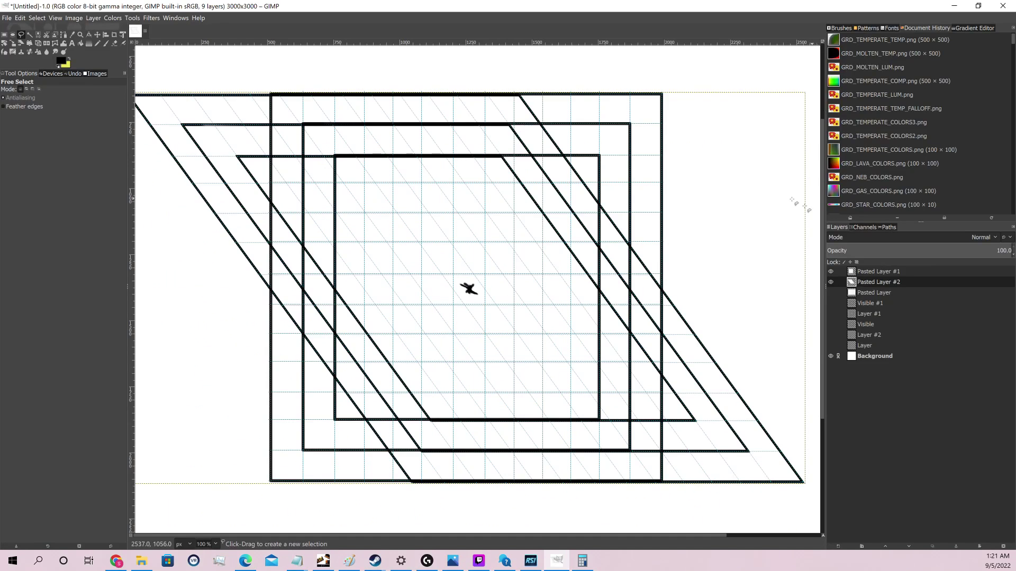
{"action": "left_click", "coordinate": [831, 282]}
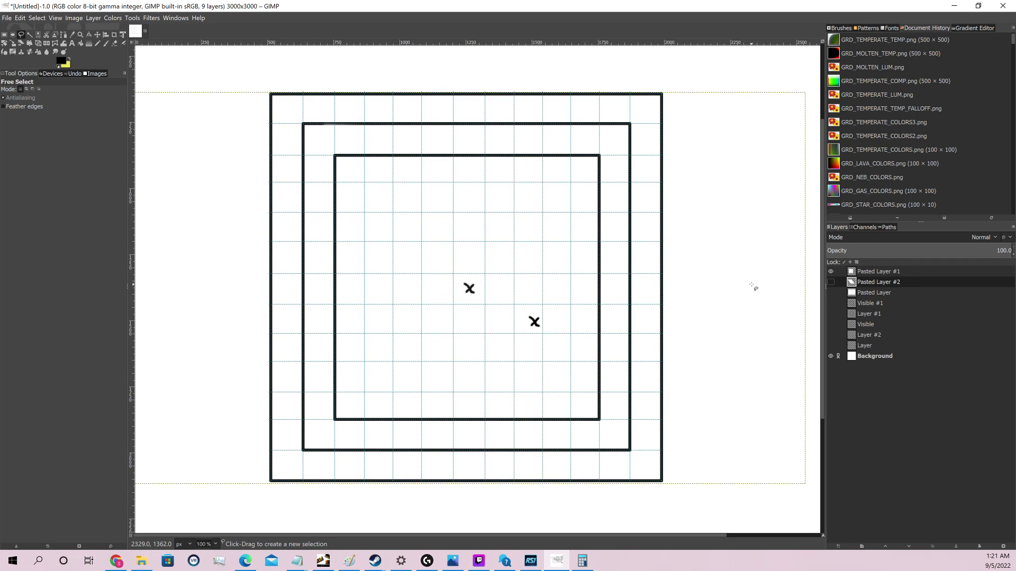
{"action": "left_click", "coordinate": [831, 356]}
{"action": "left_click", "coordinate": [830, 355]}
{"action": "left_click", "coordinate": [830, 355]}
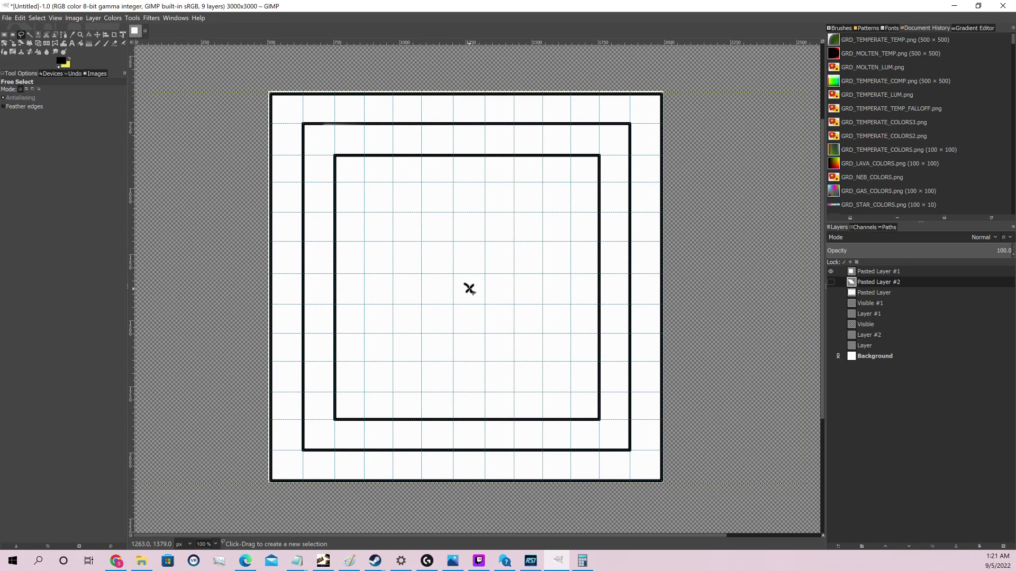
Check the Twitch Studio stream preview, then minimize Twitch Studio to reveal the GIMP canvas
{"action": "left_click", "coordinate": [479, 561]}
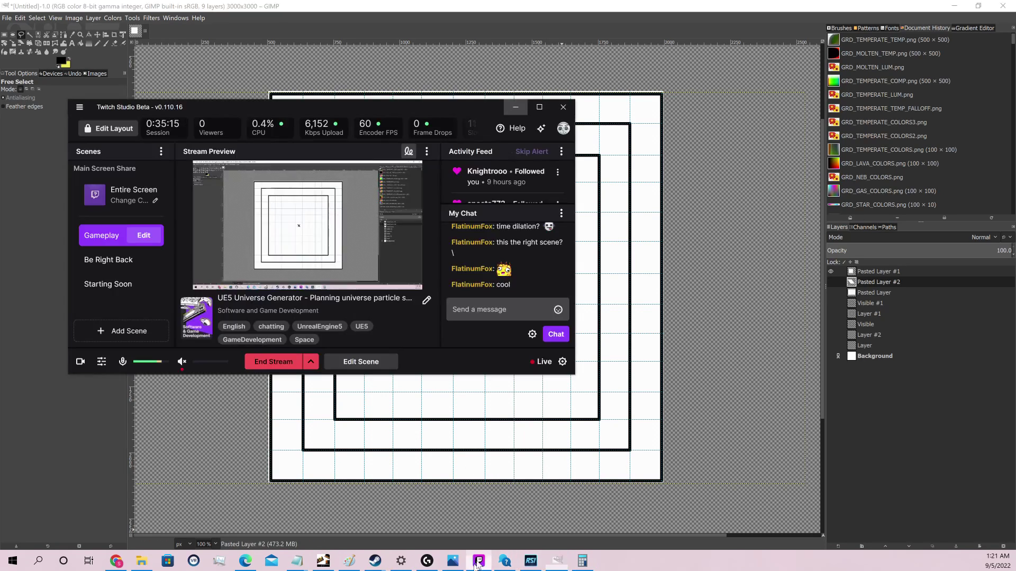
{"action": "left_click", "coordinate": [438, 99]}
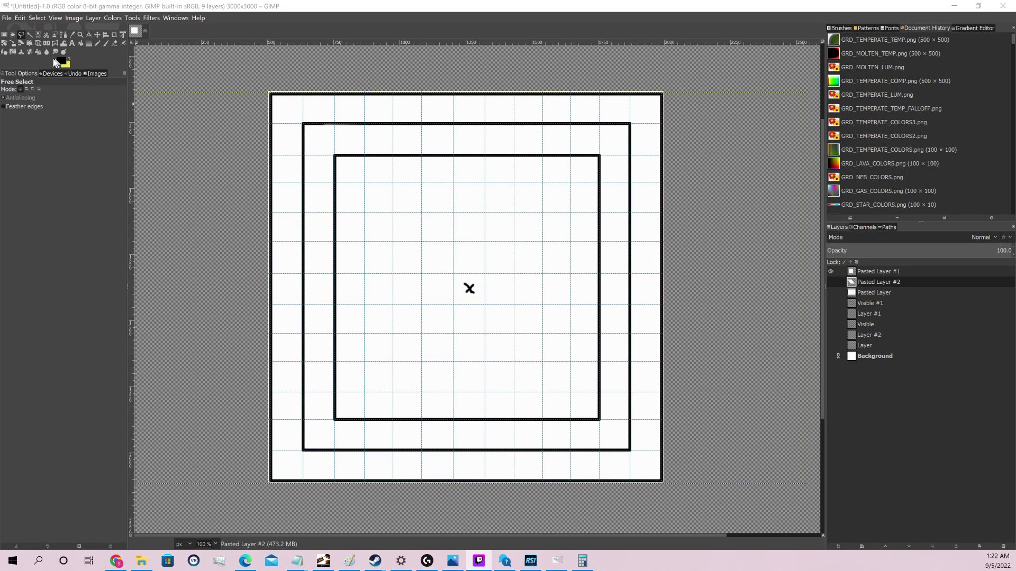
With the Pencil tool on Pasted Layer #1, draw a wavy freehand loop around the squares
{"action": "left_click", "coordinate": [97, 44]}
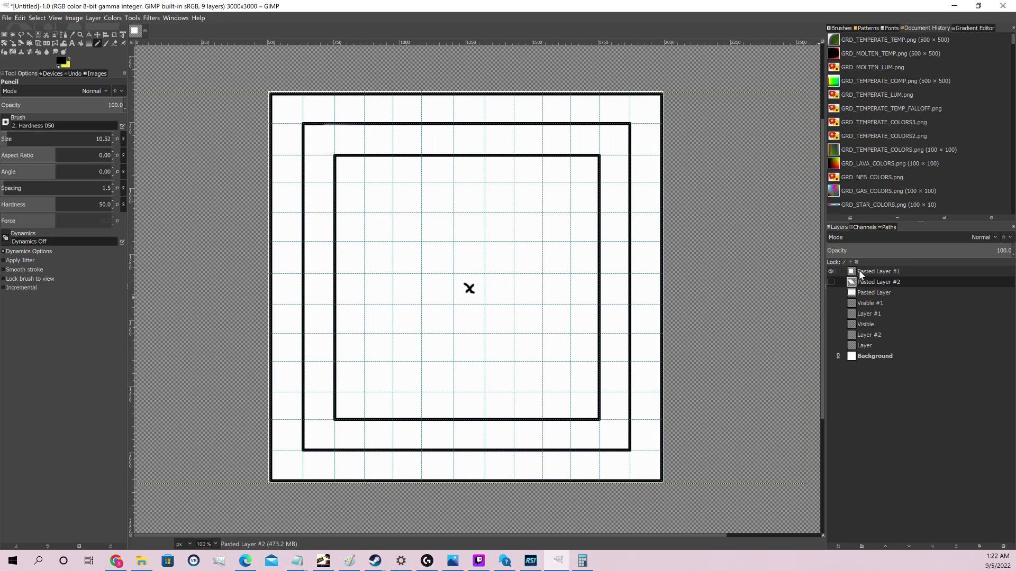
{"action": "left_click", "coordinate": [859, 273]}
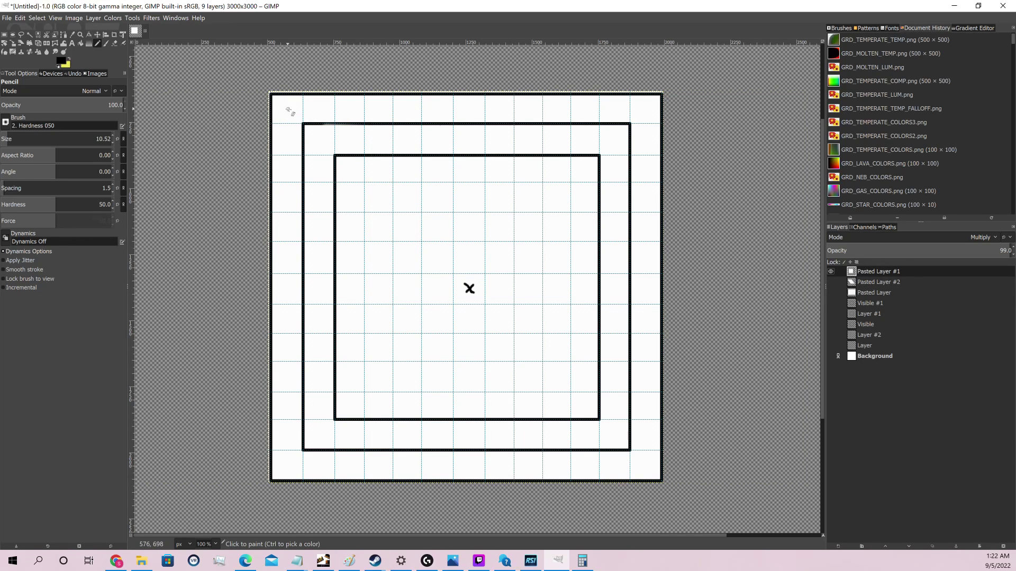
{"action": "mouse_move", "coordinate": [287, 113]}
{"action": "left_mouse_down"}
{"action": "mouse_move", "coordinate": [292, 450]}
{"action": "mouse_move", "coordinate": [332, 466]}
{"action": "mouse_move", "coordinate": [540, 459]}
{"action": "mouse_move", "coordinate": [630, 471]}
{"action": "mouse_move", "coordinate": [659, 374]}
{"action": "mouse_move", "coordinate": [640, 171]}
{"action": "mouse_move", "coordinate": [606, 100]}
{"action": "mouse_move", "coordinate": [454, 110]}
{"action": "mouse_move", "coordinate": [294, 103]}
{"action": "mouse_move", "coordinate": [286, 116]}
{"action": "left_mouse_up"}
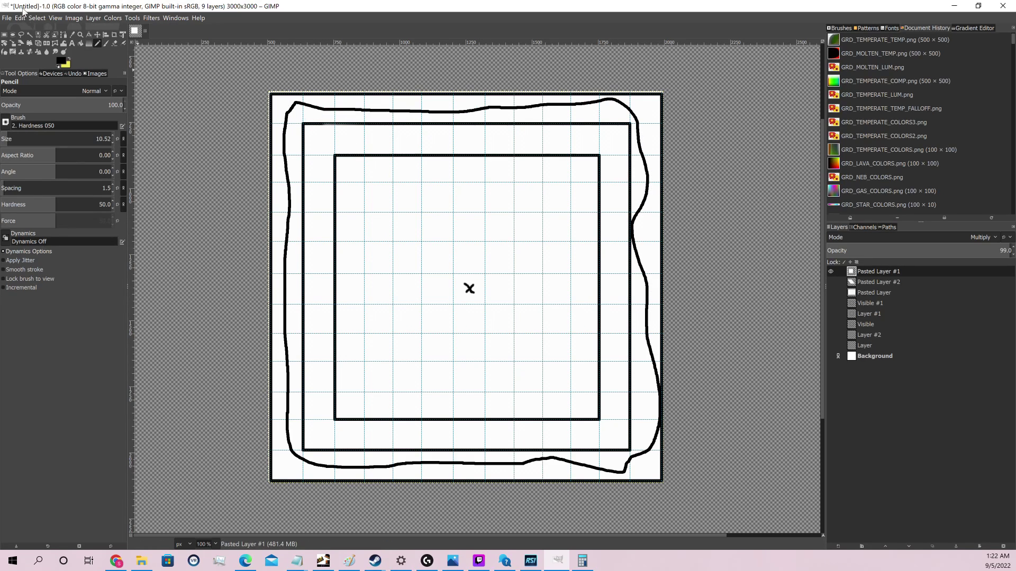
{"action": "left_click", "coordinate": [35, 18]}
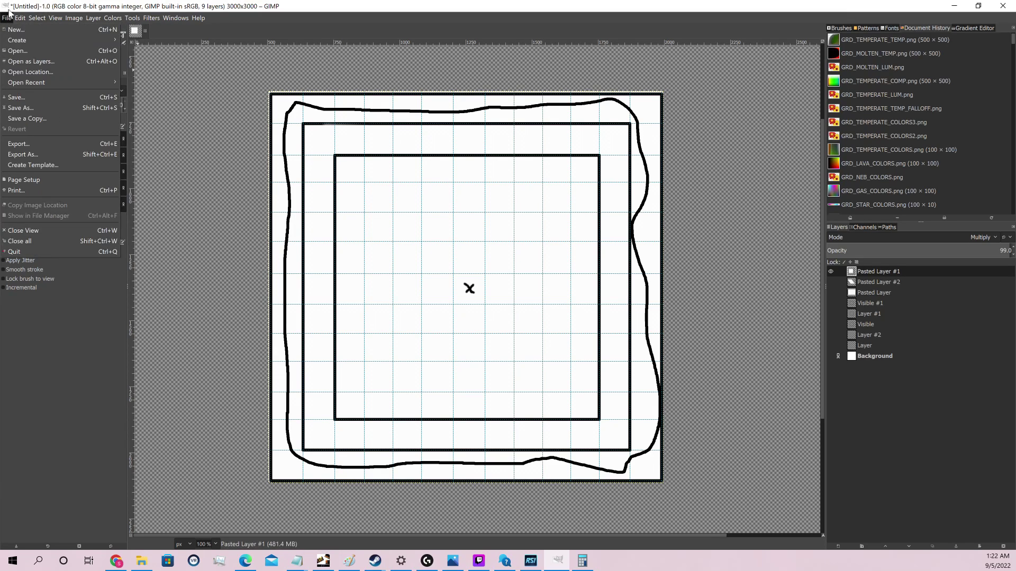
Remove the freehand loop with Edit > Undo Pencil
{"action": "left_click", "coordinate": [23, 30]}
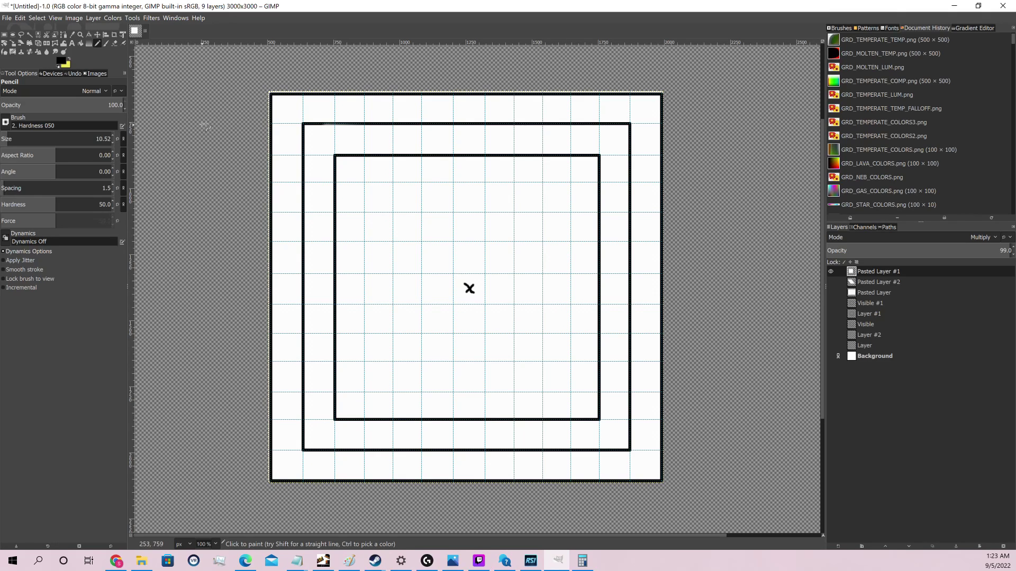
Pencil a column of small dots down the left margin, with more dots near the bottom edge
{"action": "left_click", "coordinate": [286, 104]}
{"action": "left_click", "coordinate": [284, 140]}
{"action": "left_click", "coordinate": [286, 170]}
{"action": "left_click", "coordinate": [285, 260]}
{"action": "left_click", "coordinate": [287, 296]}
{"action": "left_click", "coordinate": [284, 351]}
{"action": "left_click", "coordinate": [289, 378]}
{"action": "left_click", "coordinate": [326, 472]}
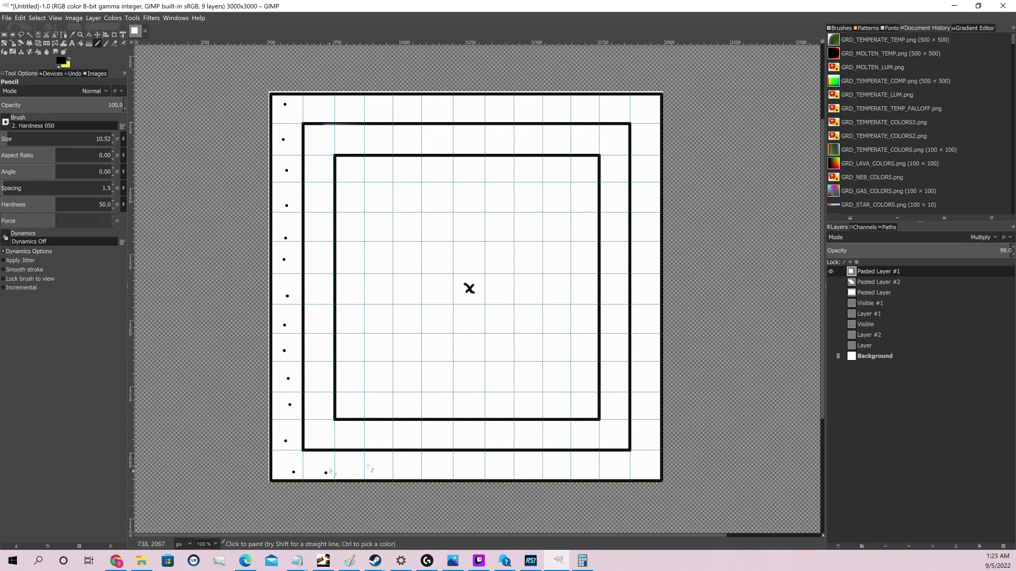
{"action": "left_click", "coordinate": [37, 18]}
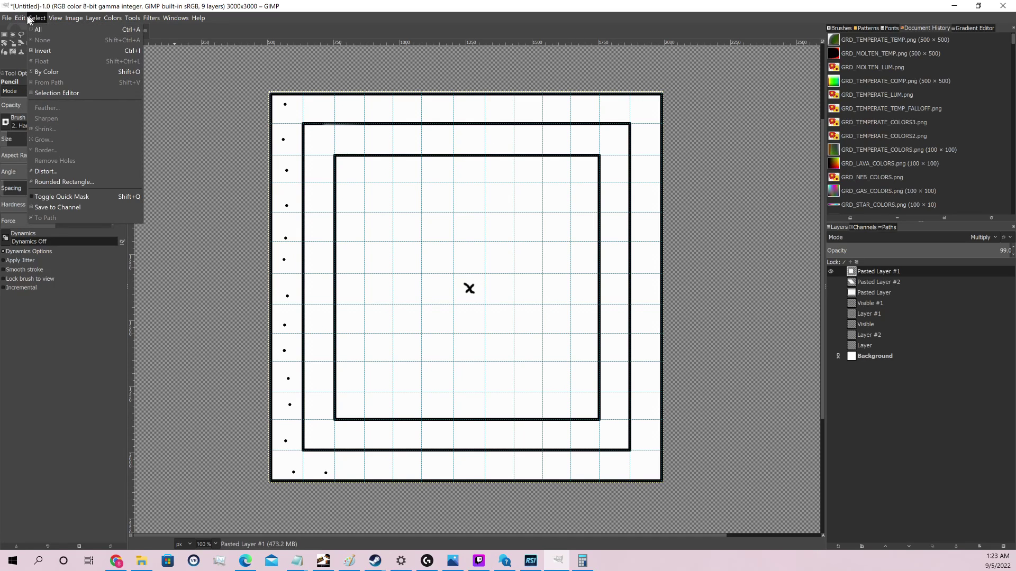
Undo all the margin dots using Edit > Undo Pencil and repeated Ctrl+Z
{"action": "mouse_move", "coordinate": [20, 18]}
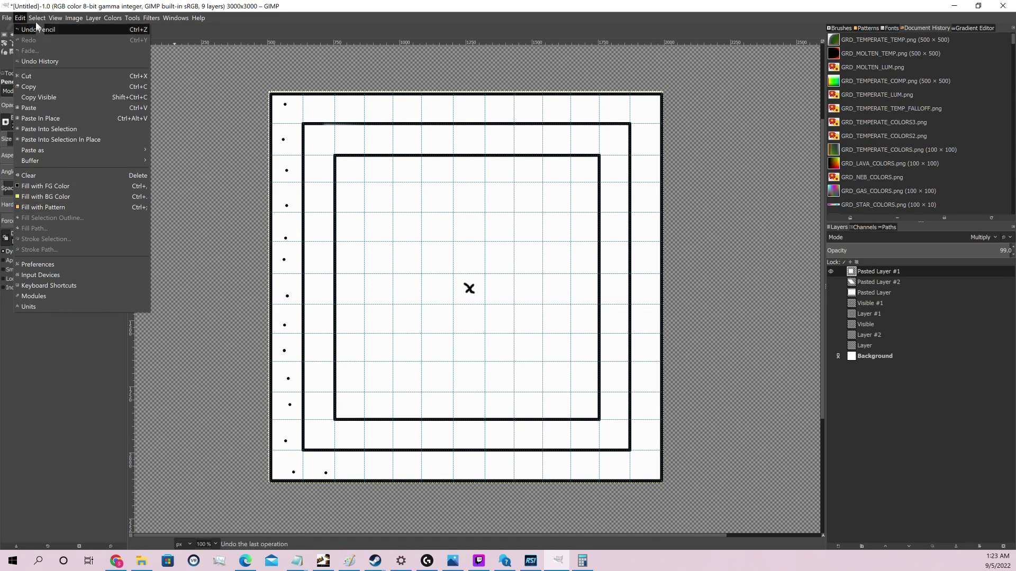
{"action": "left_click", "coordinate": [24, 33]}
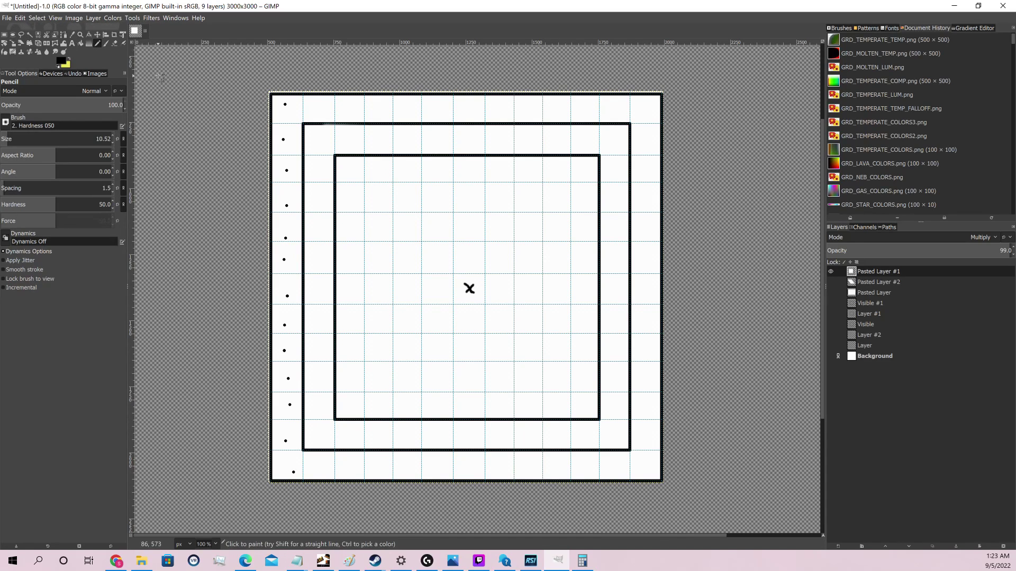
{"action": "key", "text": "ctrl+z"}
{"action": "key", "text": "ctrl+z"}
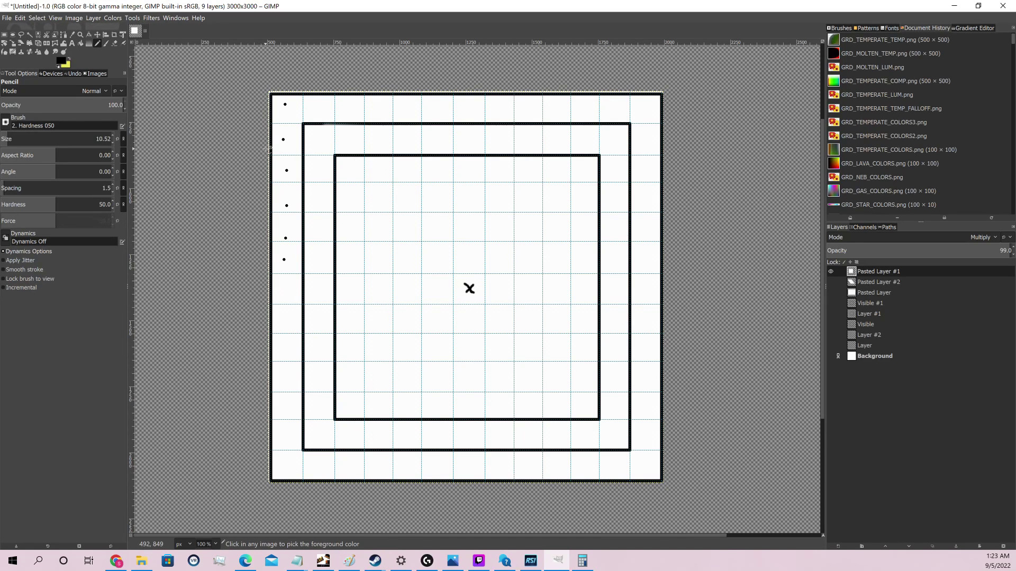
{"action": "key", "text": "ctrl+z"}
{"action": "key", "text": "ctrl+z"}
{"action": "key", "text": "ctrl+z"}
{"action": "key", "text": "ctrl+z"}
{"action": "key", "text": "ctrl+z"}
{"action": "key", "text": "ctrl+z"}
Pencil a dash left of the centre X and four X marks down the top-right margin
{"action": "left_click_drag", "start_coordinate": [468, 288], "coordinate": [433, 290]}
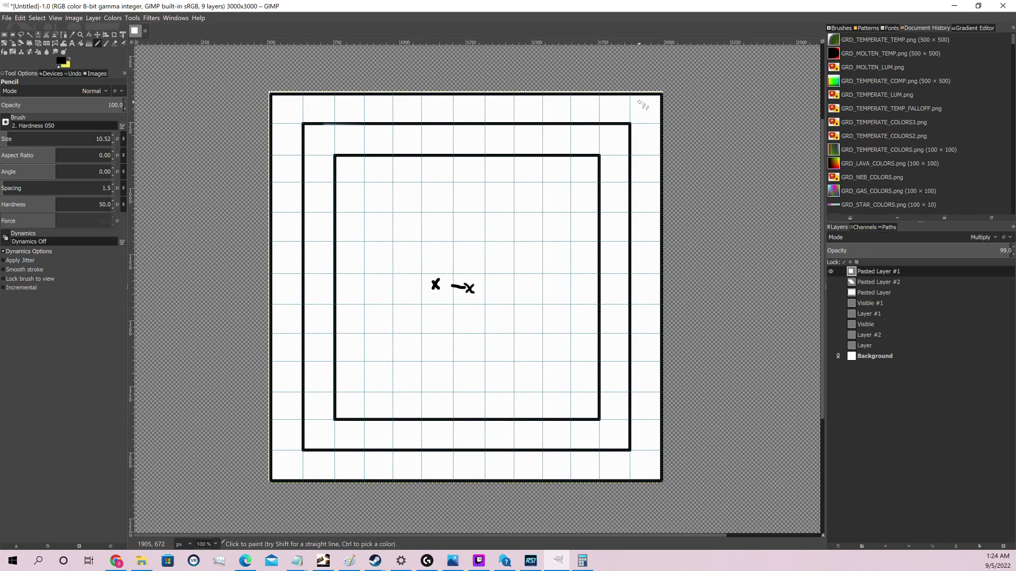
{"action": "left_click_drag", "start_coordinate": [639, 103], "coordinate": [652, 149]}
{"action": "left_click_drag", "start_coordinate": [651, 138], "coordinate": [639, 155]}
{"action": "left_click_drag", "start_coordinate": [643, 164], "coordinate": [654, 176]}
{"action": "mouse_move", "coordinate": [653, 164]}
{"action": "left_mouse_down"}
{"action": "mouse_move", "coordinate": [642, 183]}
{"action": "mouse_move", "coordinate": [658, 206]}
{"action": "left_mouse_up"}
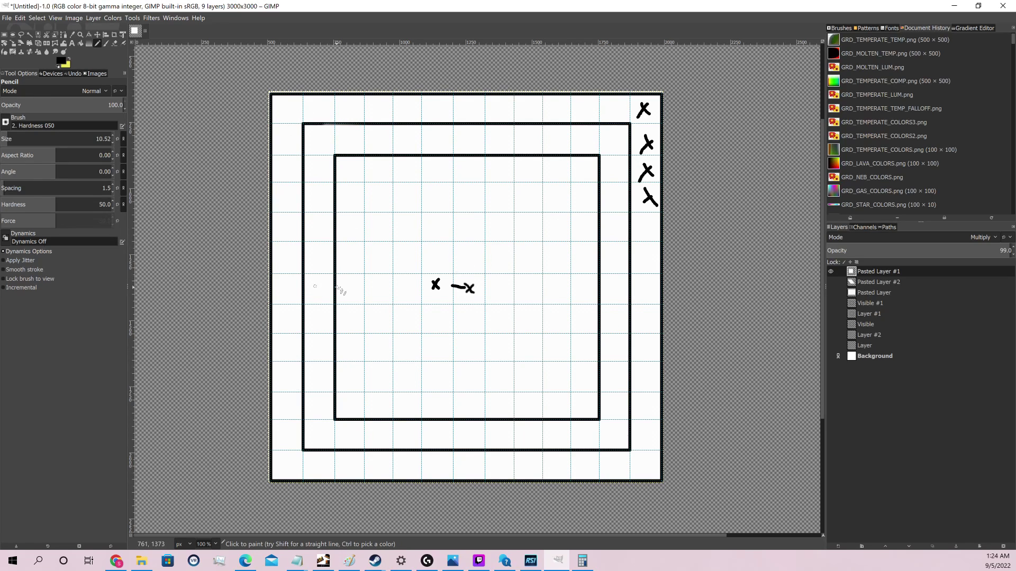
Undo the top-right X marks, the dash and the second X with repeated Ctrl+Z
{"action": "key", "text": "ctrl+z"}
{"action": "key", "text": "ctrl+z"}
{"action": "key", "text": "ctrl+z"}
{"action": "key", "text": "ctrl+z"}
{"action": "key", "text": "ctrl+z"}
{"action": "key", "text": "ctrl+z"}
{"action": "key", "text": "ctrl+z"}
{"action": "key", "text": "ctrl+z"}
{"action": "key", "text": "ctrl+z"}
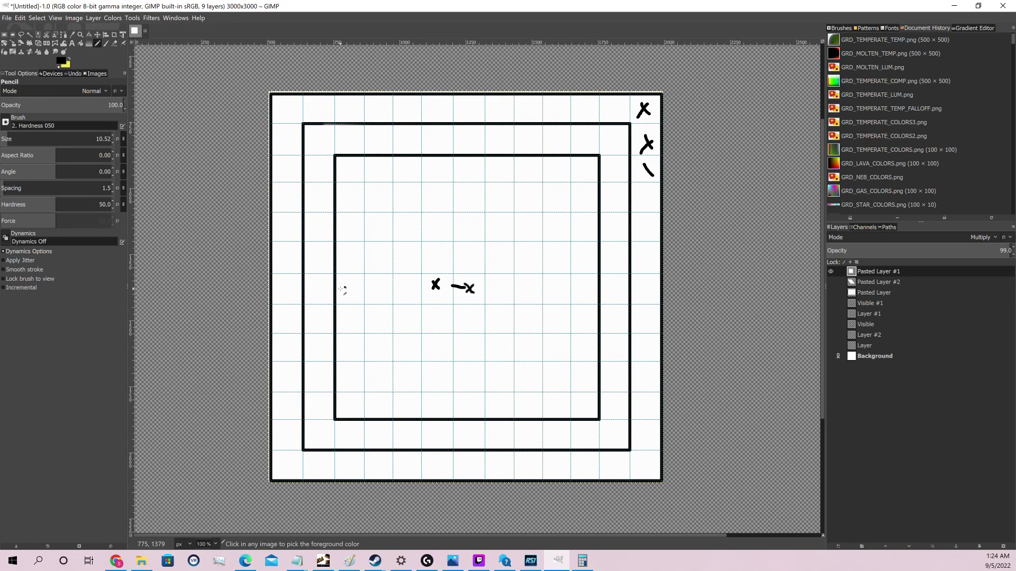
{"action": "key", "text": "ctrl+z"}
{"action": "key", "text": "ctrl+z"}
{"action": "key", "text": "ctrl+z"}
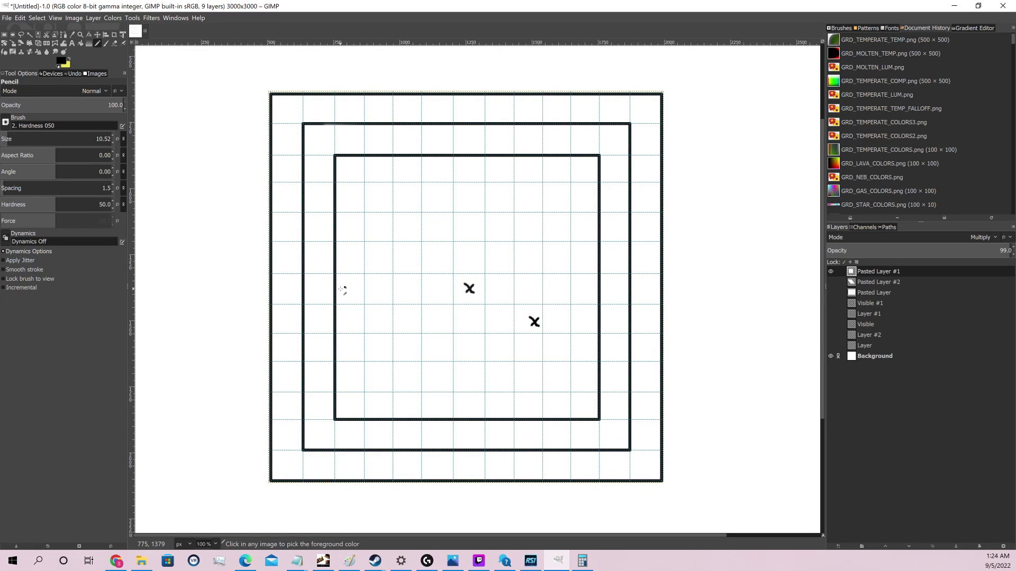
{"action": "key", "text": "ctrl+z"}
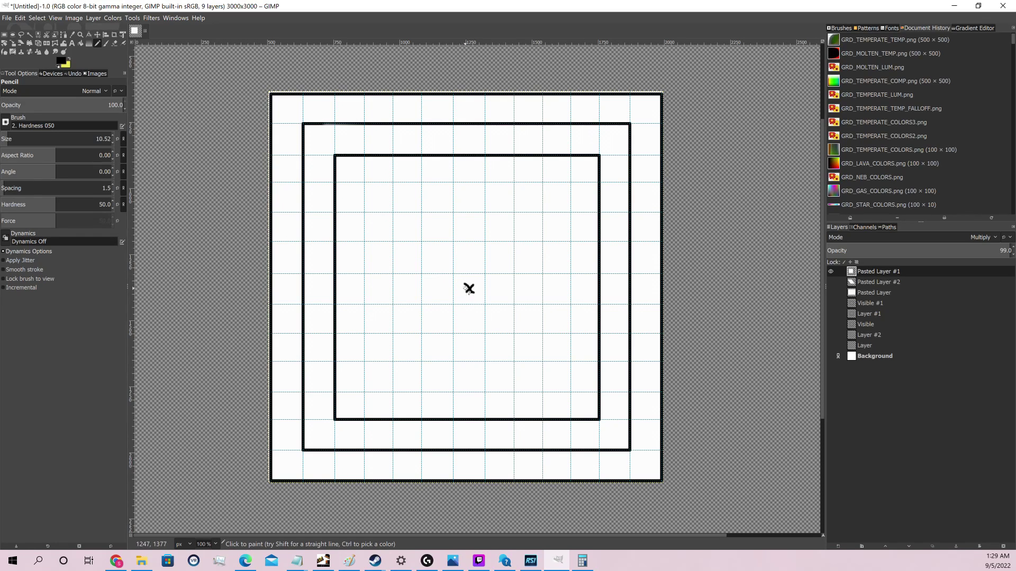
Pencil a short left-pointing arrow out from the centre X
{"action": "mouse_move", "coordinate": [467, 288]}
{"action": "left_mouse_down"}
{"action": "mouse_move", "coordinate": [453, 289]}
{"action": "mouse_move", "coordinate": [471, 276]}
{"action": "mouse_move", "coordinate": [484, 288]}
{"action": "left_mouse_up"}
Fill in the left arrowhead and pencil 1, 2, 3 and a primed 2 note down the top-left margin
{"action": "left_click_drag", "start_coordinate": [455, 287], "coordinate": [454, 290]}
{"action": "mouse_move", "coordinate": [281, 100]}
{"action": "left_mouse_down"}
{"action": "mouse_move", "coordinate": [278, 125]}
{"action": "mouse_move", "coordinate": [290, 126]}
{"action": "mouse_move", "coordinate": [281, 154]}
{"action": "left_mouse_up"}
{"action": "left_click_drag", "start_coordinate": [282, 165], "coordinate": [320, 169]}
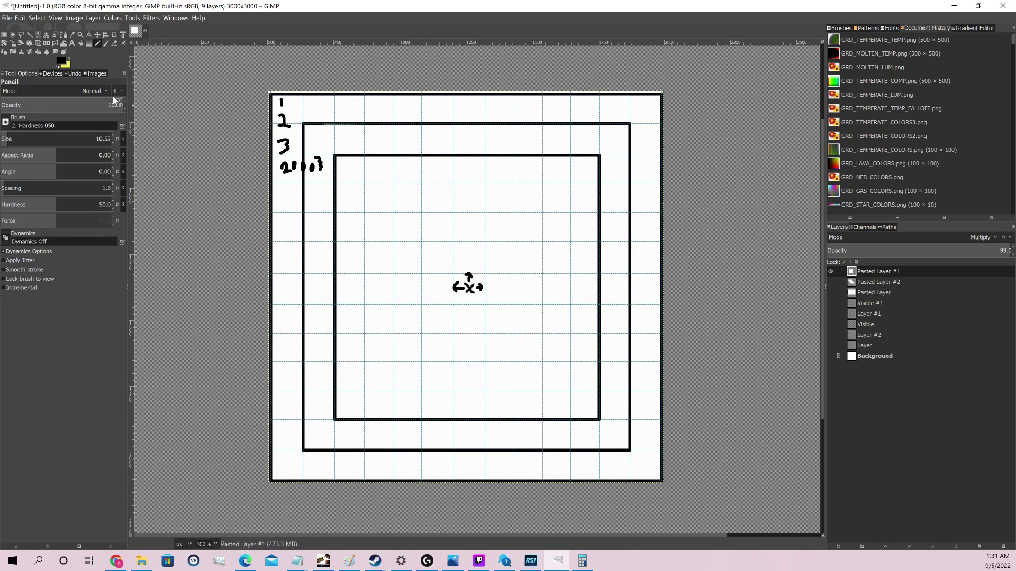
Undo the last mark, redraw the 3, and pencil arrows pointing at 3, 2 and 1
{"action": "key", "text": "ctrl+z"}
{"action": "key", "text": "ctrl+z"}
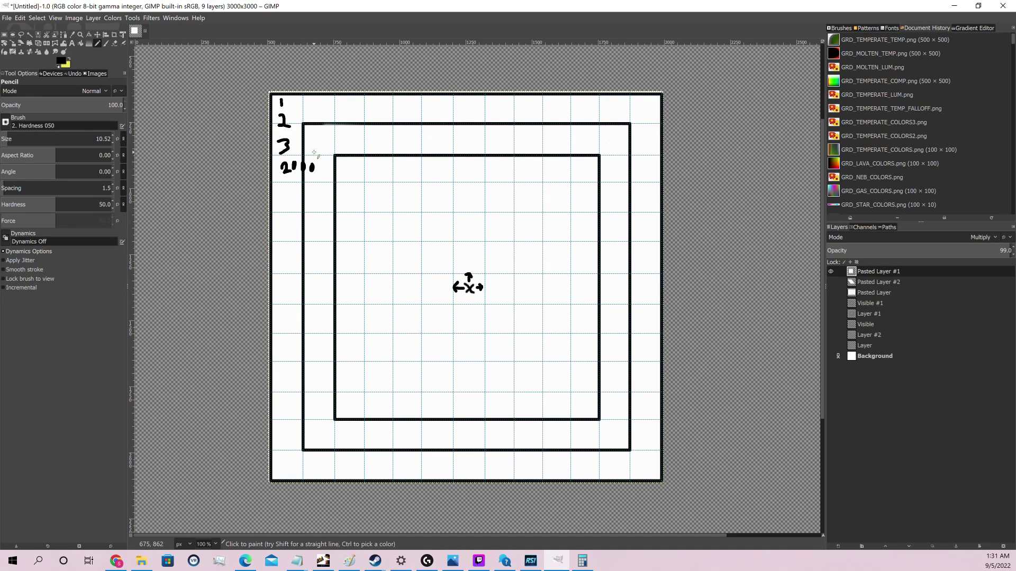
{"action": "mouse_move", "coordinate": [314, 153]}
{"action": "left_mouse_down"}
{"action": "mouse_move", "coordinate": [328, 164]}
{"action": "mouse_move", "coordinate": [317, 168]}
{"action": "left_mouse_up"}
{"action": "mouse_move", "coordinate": [316, 143]}
{"action": "left_mouse_down"}
{"action": "mouse_move", "coordinate": [294, 143]}
{"action": "mouse_move", "coordinate": [303, 148]}
{"action": "left_mouse_up"}
{"action": "left_click_drag", "start_coordinate": [324, 118], "coordinate": [292, 118]}
{"action": "left_click_drag", "start_coordinate": [292, 118], "coordinate": [303, 127]}
{"action": "left_click_drag", "start_coordinate": [316, 102], "coordinate": [292, 103]}
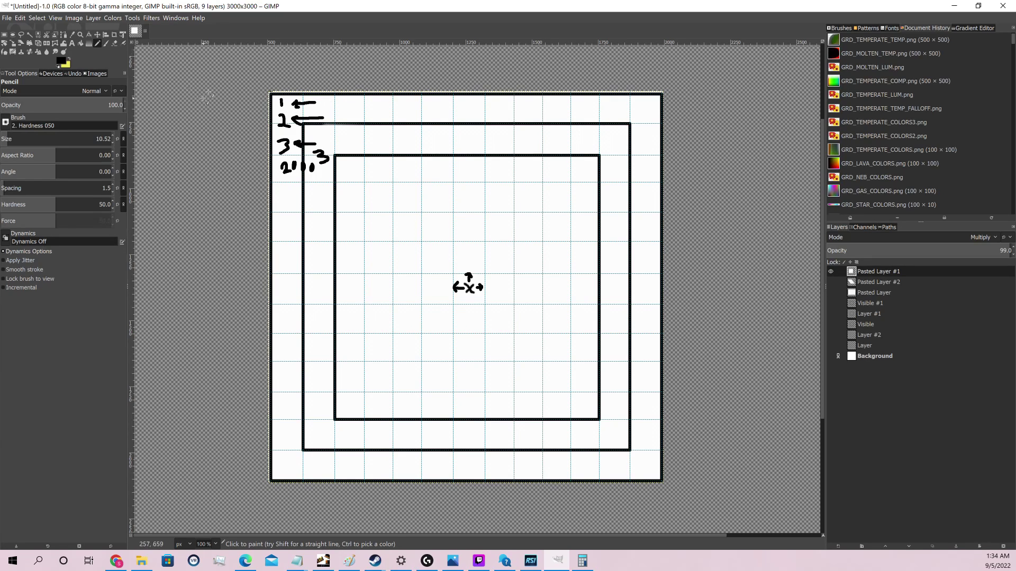
With a soft Paintbrush, paint a four-way arrow cross above the centre x and a small arrow below it
{"action": "left_click", "coordinate": [106, 43]}
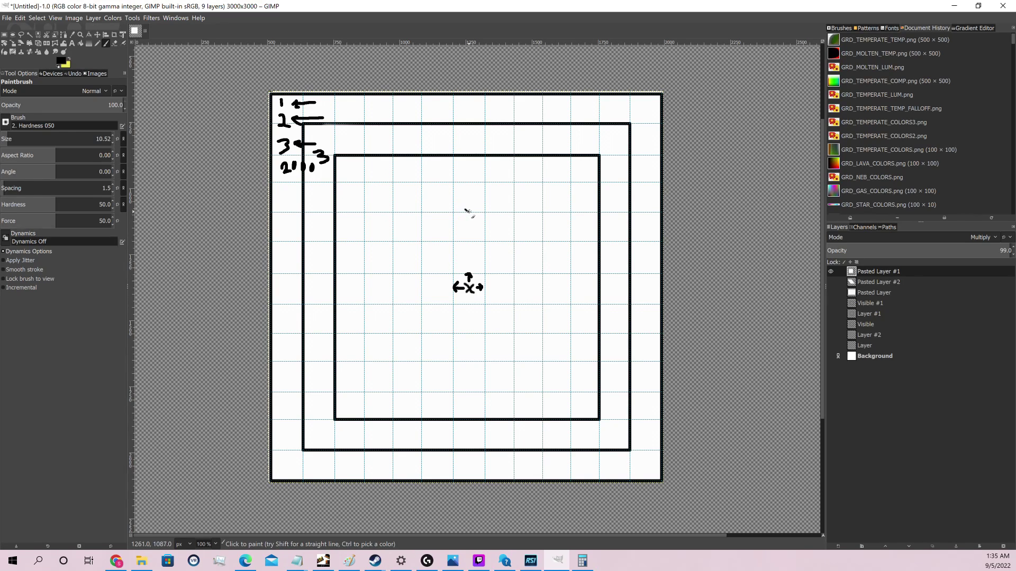
{"action": "mouse_move", "coordinate": [468, 212]}
{"action": "left_mouse_down"}
{"action": "mouse_move", "coordinate": [473, 187]}
{"action": "mouse_move", "coordinate": [464, 187]}
{"action": "mouse_move", "coordinate": [484, 196]}
{"action": "mouse_move", "coordinate": [458, 193]}
{"action": "mouse_move", "coordinate": [458, 201]}
{"action": "left_mouse_up"}
{"action": "left_click_drag", "start_coordinate": [472, 226], "coordinate": [460, 222]}
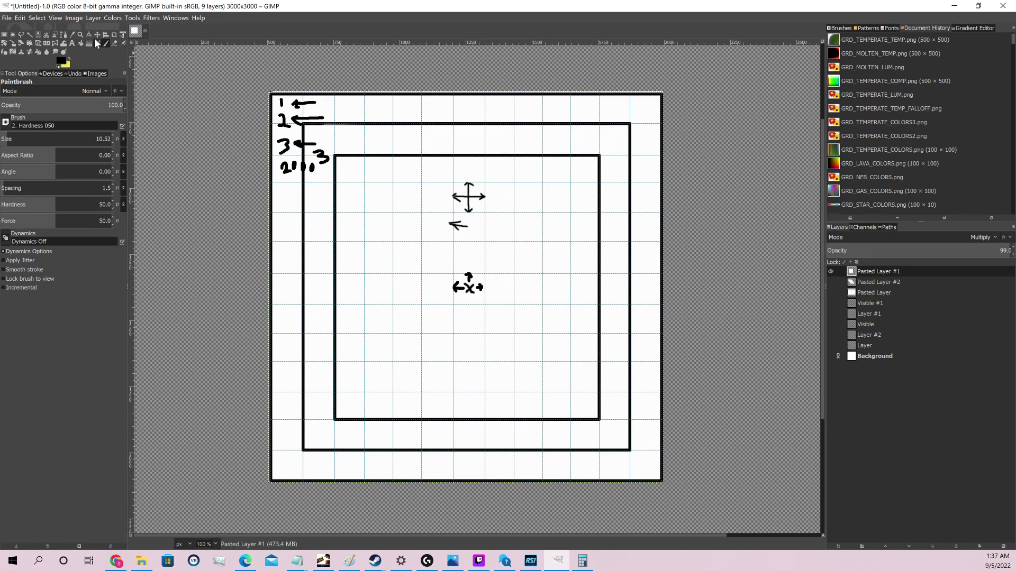
Set the Eraser size to 57.54, erase the small arrow under the cross, then undo that stroke
{"action": "left_click", "coordinate": [114, 43]}
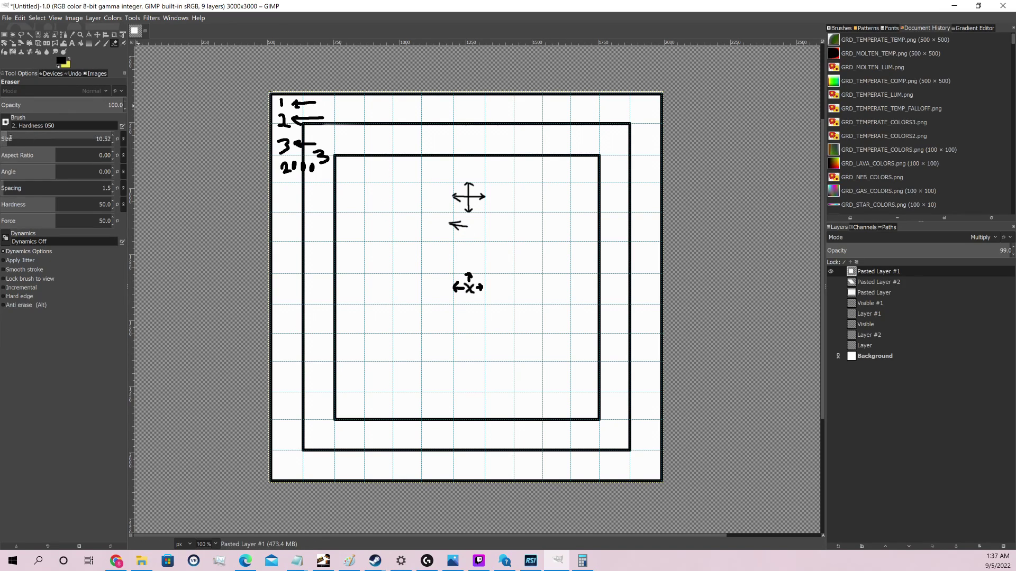
{"action": "left_click_drag", "start_coordinate": [11, 138], "coordinate": [21, 138]}
{"action": "left_click_drag", "start_coordinate": [477, 224], "coordinate": [443, 228]}
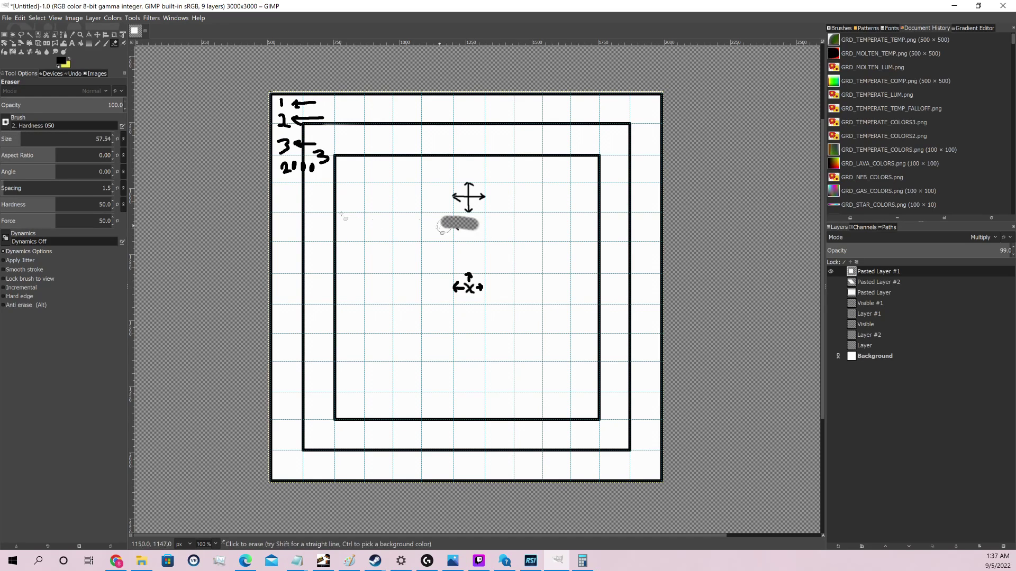
{"action": "key", "text": "ctrl+z"}
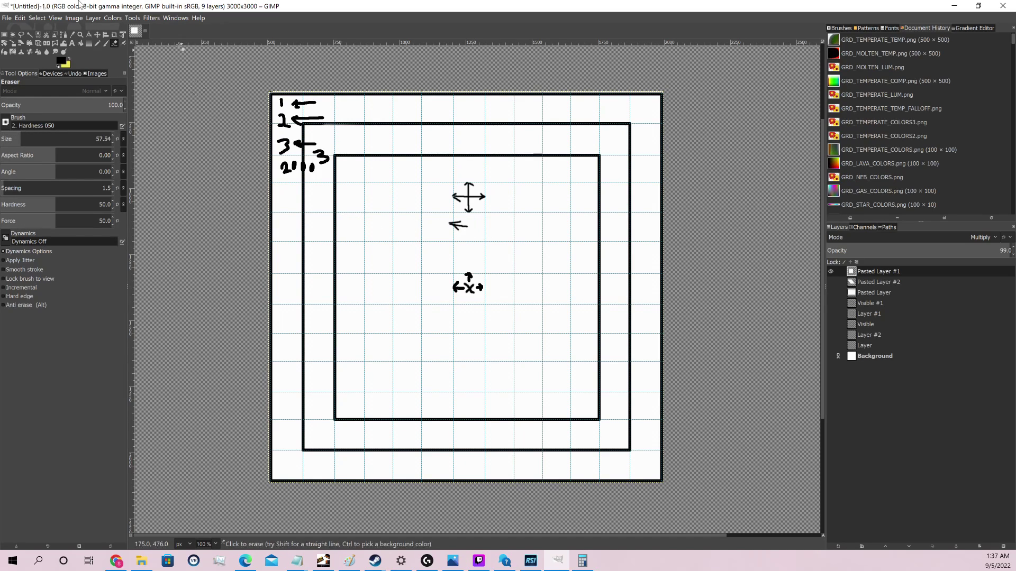
Open the foreground colour dialog, then undo the small arrow and remaining annotation strokes with Ctrl+Z
{"action": "left_click", "coordinate": [65, 59]}
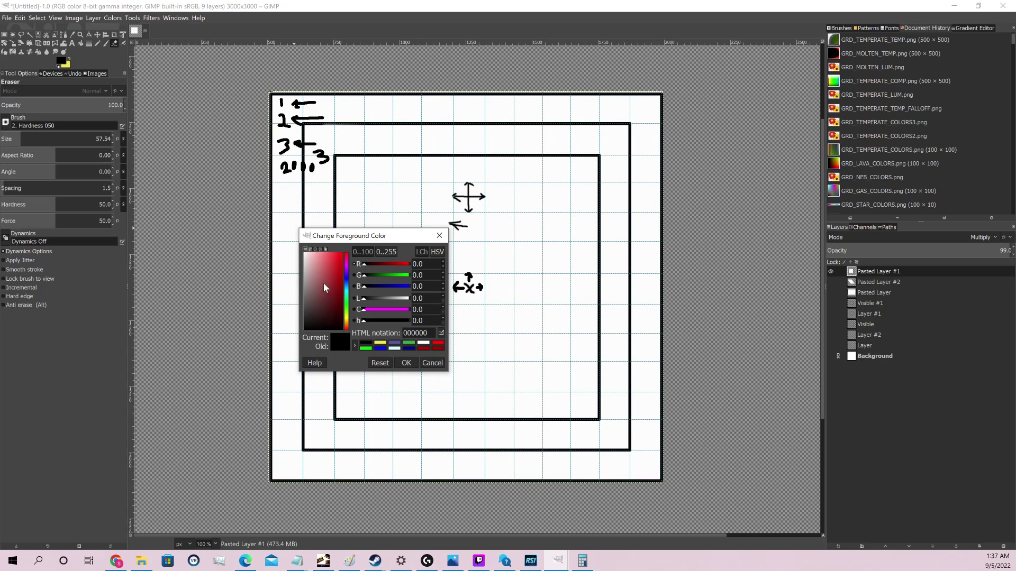
{"action": "left_click", "coordinate": [453, 5]}
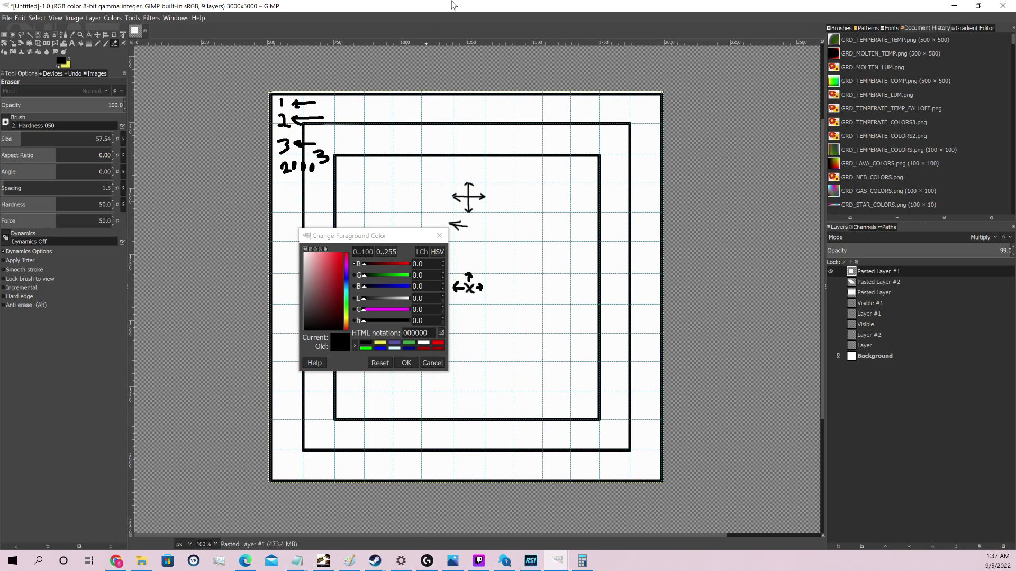
{"action": "key", "text": "ctrl+z"}
{"action": "key", "text": "ctrl+z"}
{"action": "key", "text": "ctrl+z"}
{"action": "key", "text": "ctrl+z"}
{"action": "key", "text": "ctrl+z"}
{"action": "key", "text": "ctrl+z"}
{"action": "key", "text": "ctrl+z"}
{"action": "key", "text": "ctrl+z"}
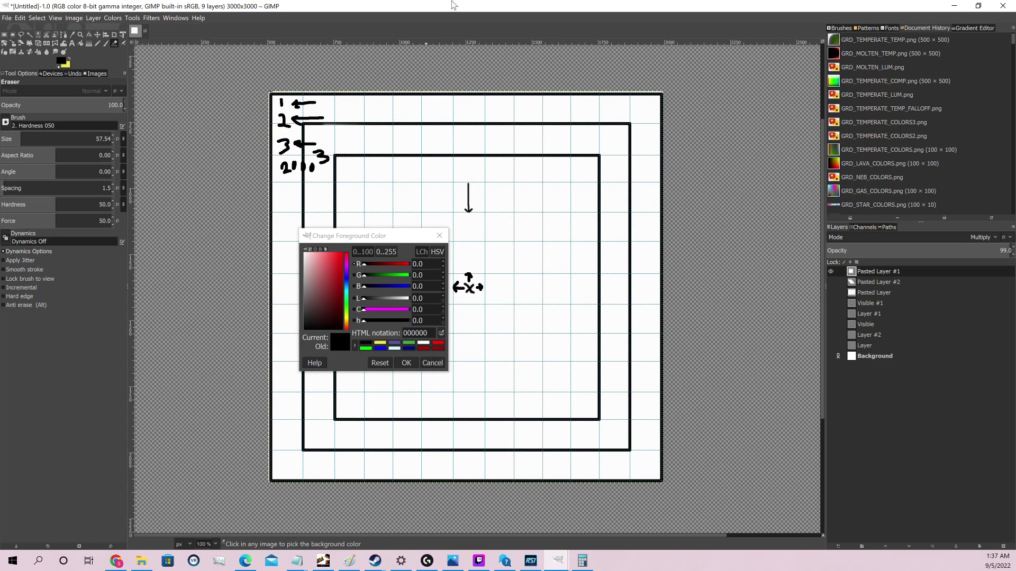
{"action": "key", "text": "ctrl+z"}
{"action": "key", "text": "ctrl+z"}
{"action": "key", "text": "ctrl+z"}
{"action": "key", "text": "ctrl+z"}
{"action": "key", "text": "ctrl+z"}
{"action": "key", "text": "ctrl+z"}
{"action": "key", "text": "ctrl+z"}
{"action": "key", "text": "ctrl+z"}
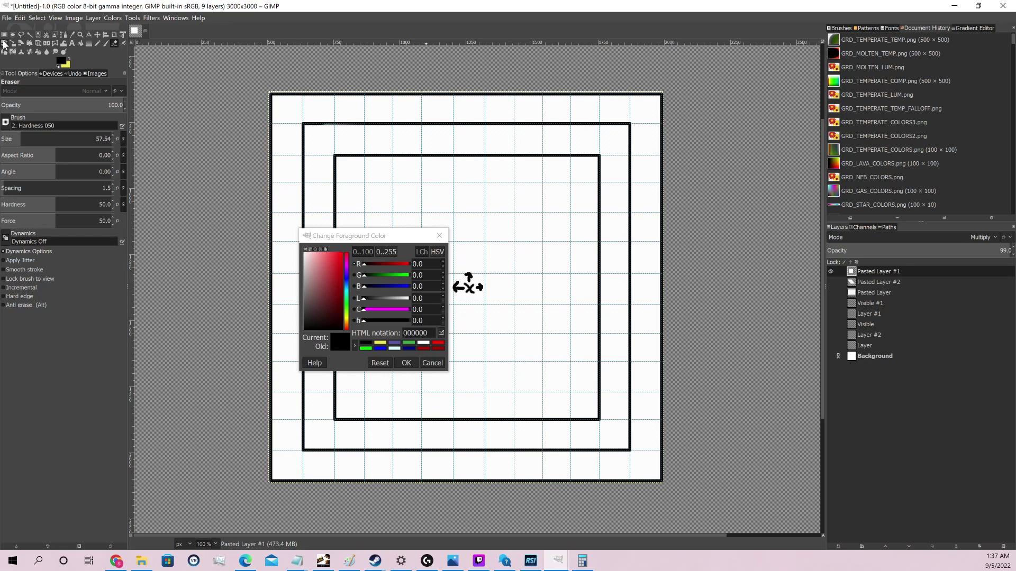
{"action": "key", "text": "XF86Calculator"}
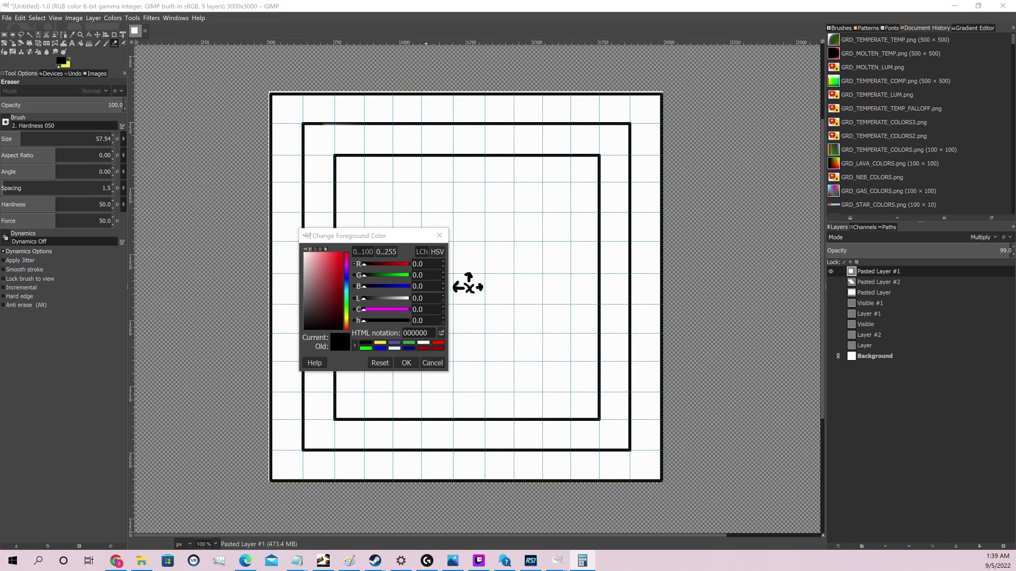
Close the foreground colour dialog
{"action": "left_click", "coordinate": [439, 237]}
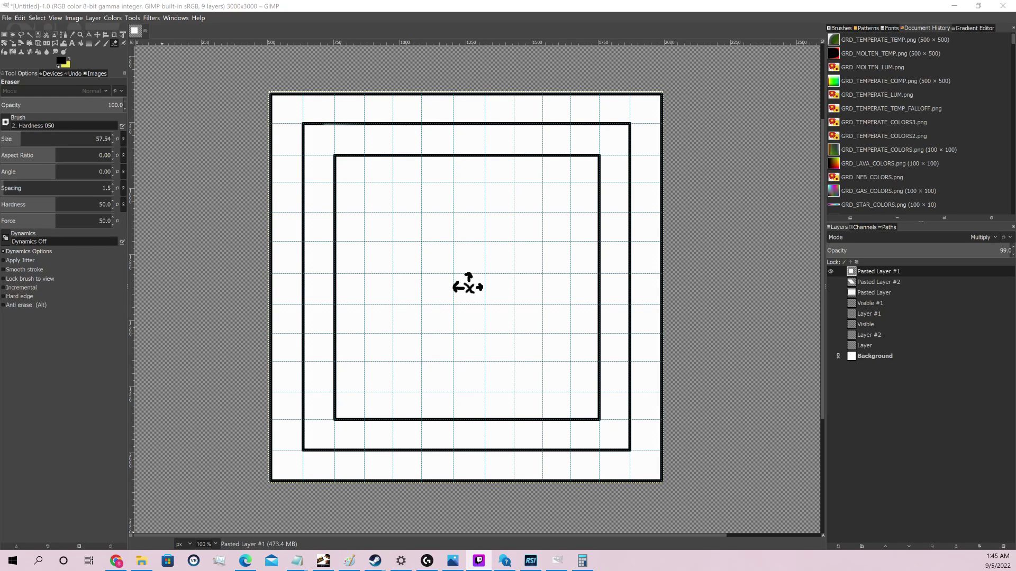
Create a new 3000×3000 px image from File > New
{"action": "left_click", "coordinate": [7, 18]}
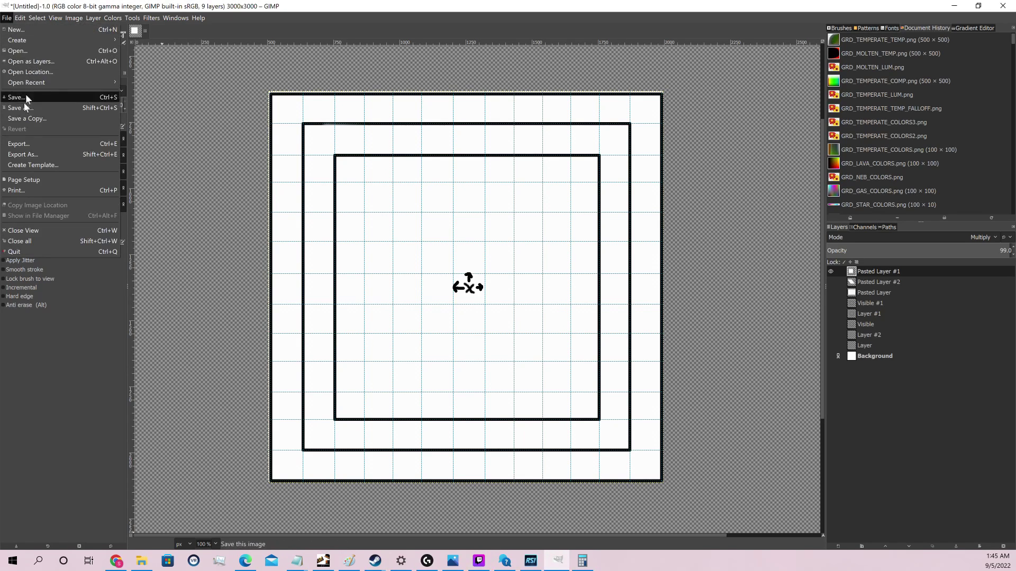
{"action": "left_click", "coordinate": [29, 33]}
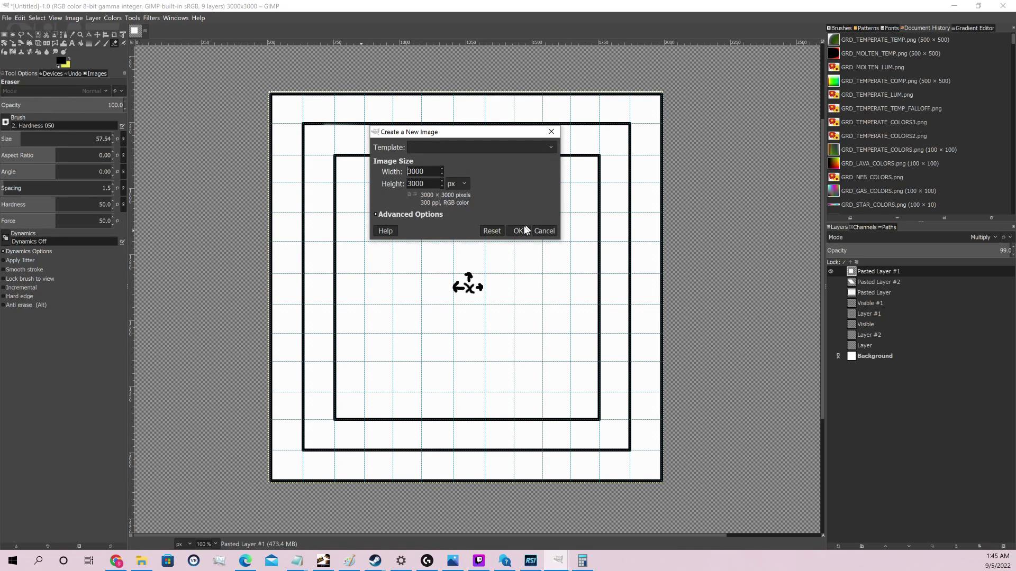
{"action": "left_click", "coordinate": [520, 231]}
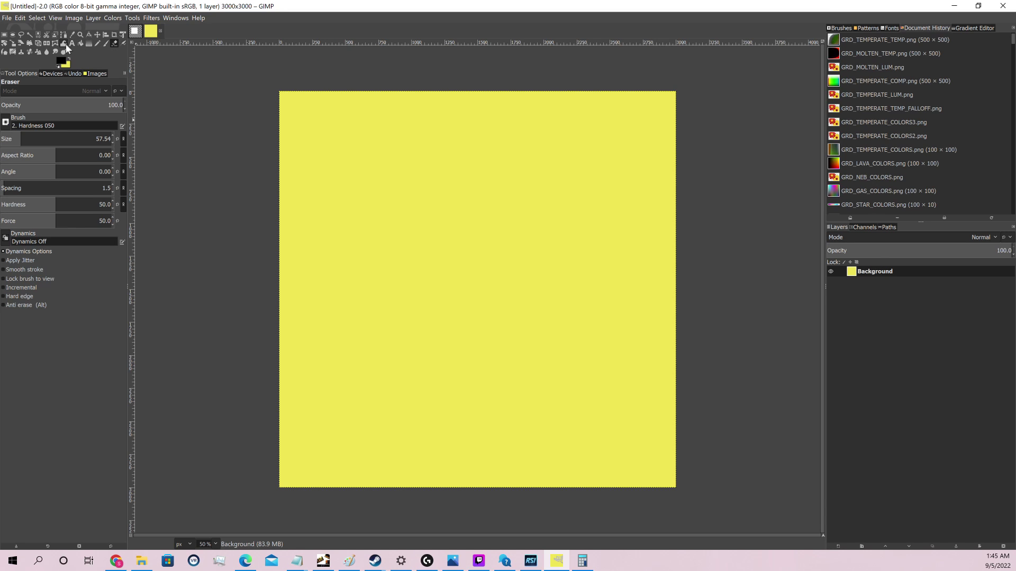
Select a square in the canvas's upper left and bucket-fill it black
{"action": "left_click", "coordinate": [4, 35]}
{"action": "mouse_move", "coordinate": [318, 128]}
{"action": "left_mouse_down"}
{"action": "mouse_move", "coordinate": [430, 222]}
{"action": "mouse_move", "coordinate": [472, 276]}
{"action": "left_mouse_up"}
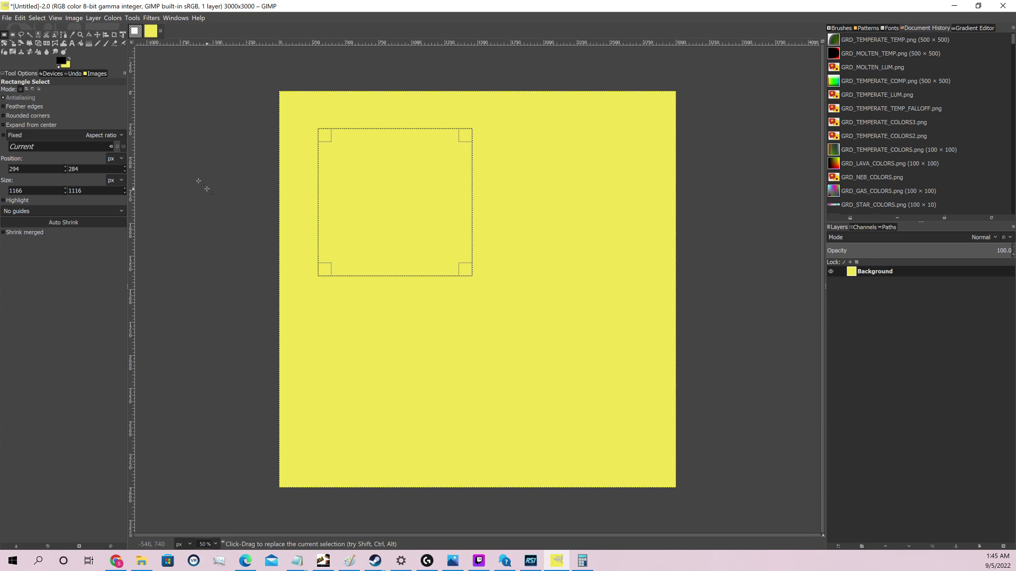
{"action": "left_click", "coordinate": [81, 43]}
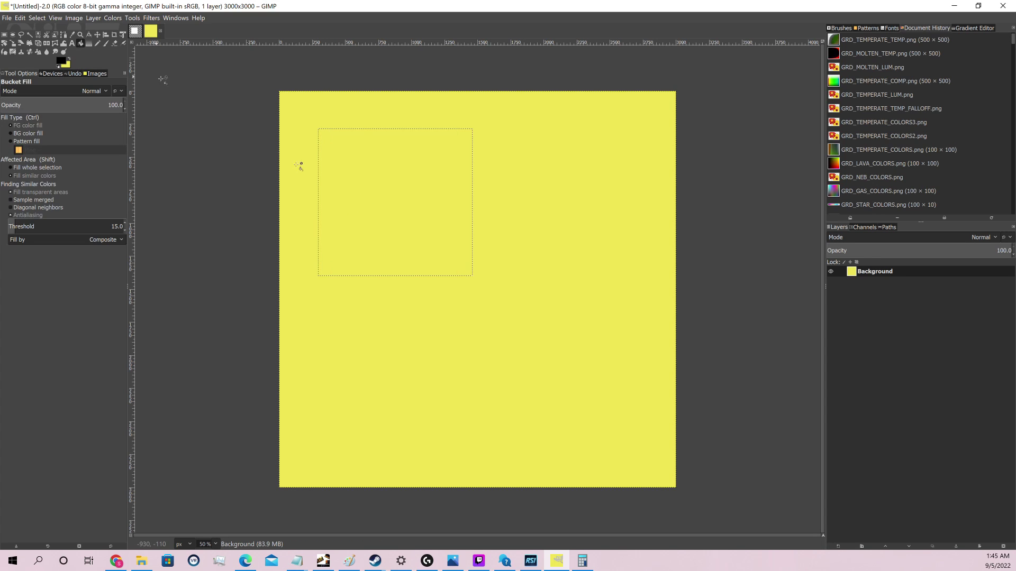
{"action": "left_click", "coordinate": [349, 228]}
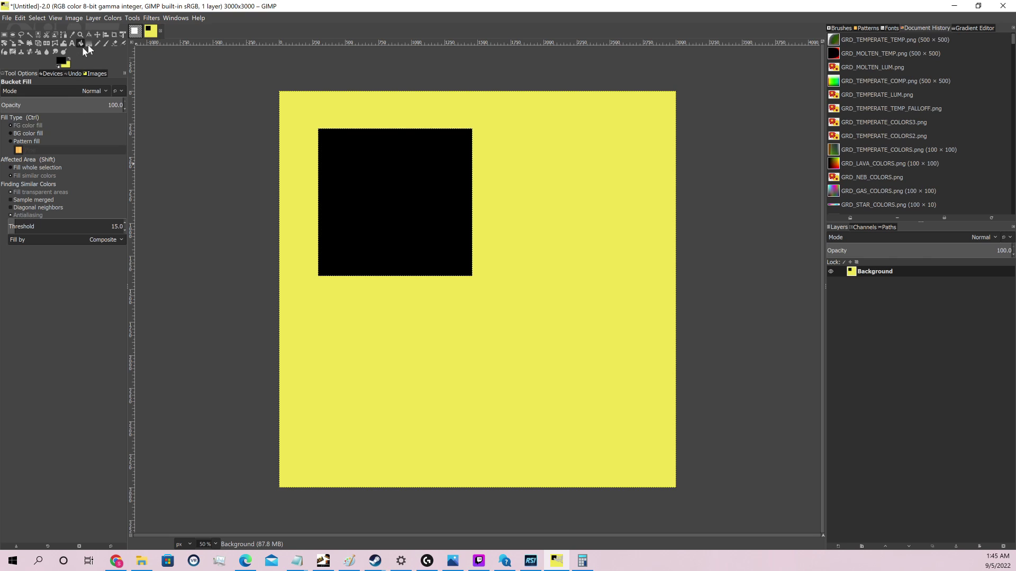
Set the background colour to dark blue and drag a linear gradient across the black square
{"action": "left_click", "coordinate": [89, 43]}
{"action": "key", "text": "g"}
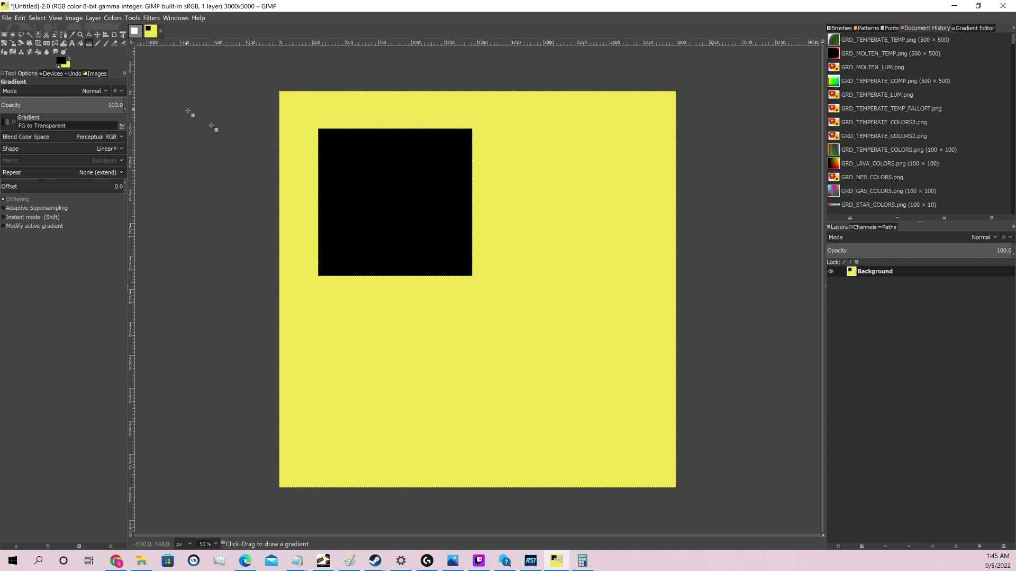
{"action": "left_click", "coordinate": [67, 65]}
{"action": "left_click", "coordinate": [346, 281]}
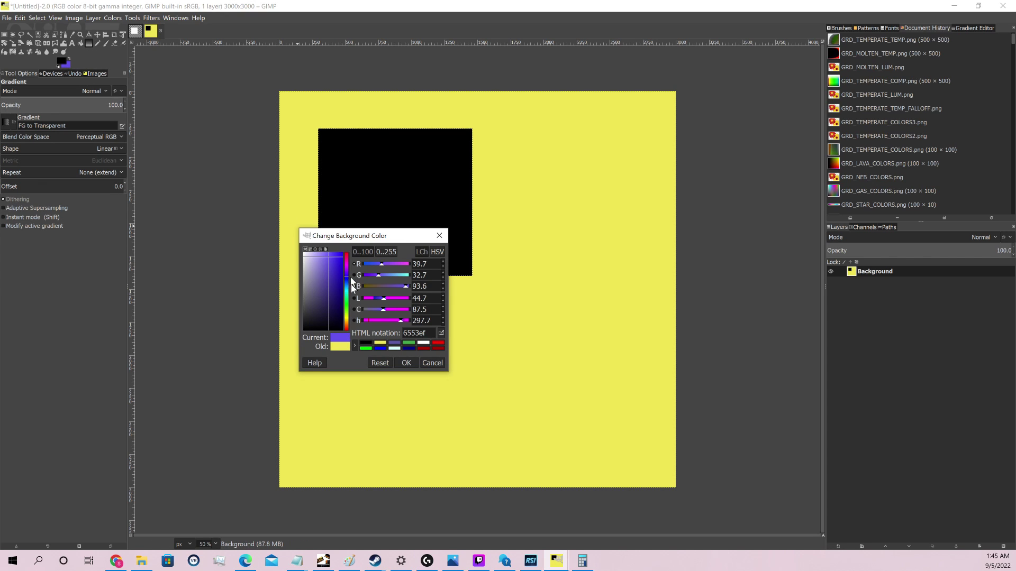
{"action": "left_click", "coordinate": [405, 363]}
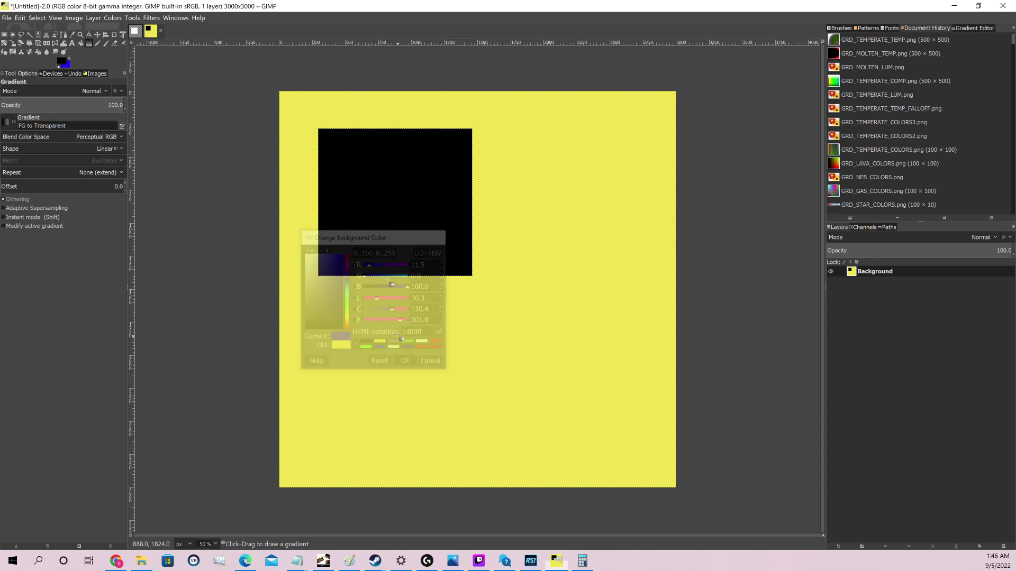
{"action": "left_click_drag", "start_coordinate": [383, 271], "coordinate": [379, 141]}
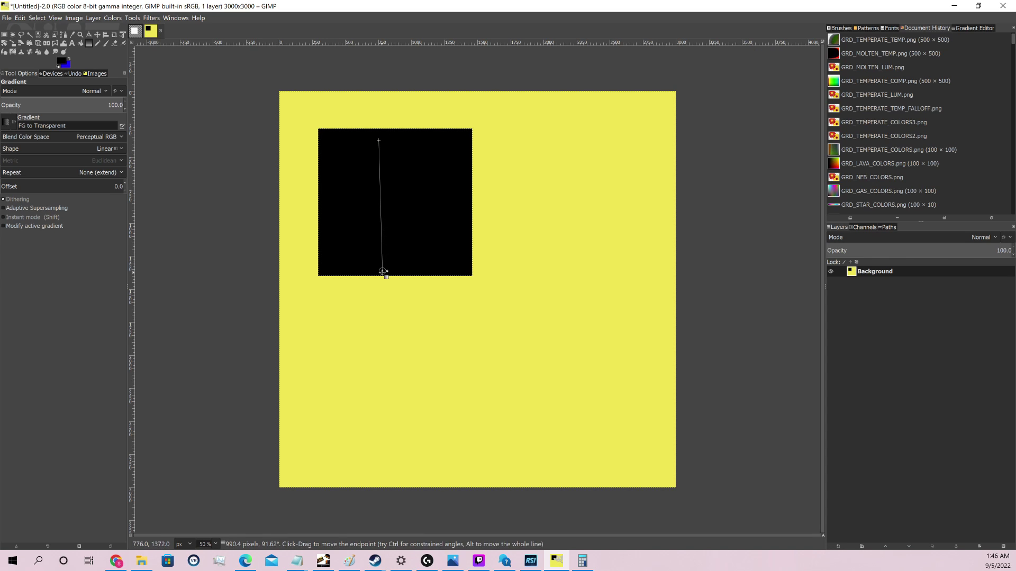
{"action": "mouse_move", "coordinate": [382, 271]}
{"action": "left_mouse_down"}
{"action": "mouse_move", "coordinate": [390, 201]}
{"action": "mouse_move", "coordinate": [358, 267]}
{"action": "left_mouse_up"}
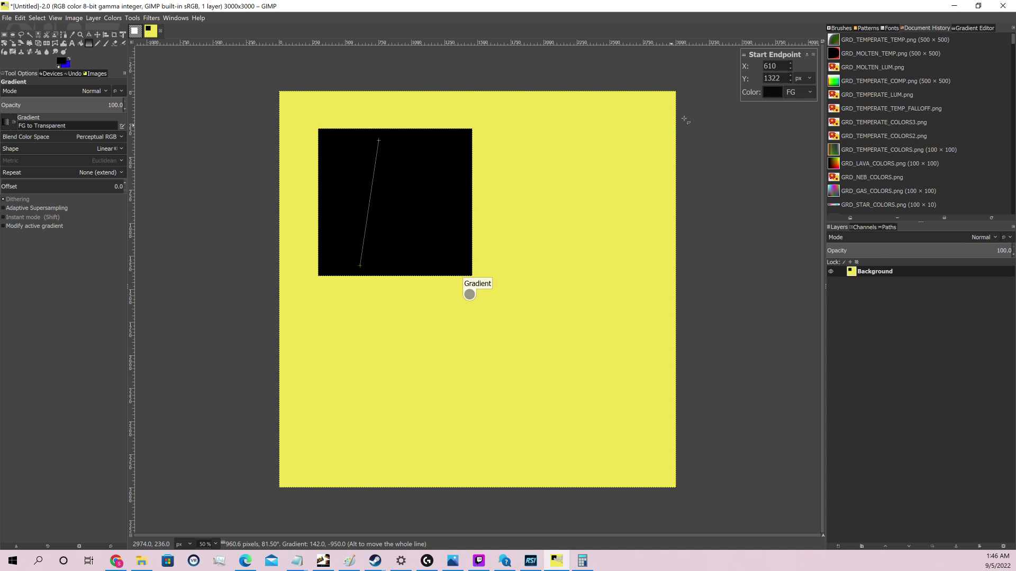
{"action": "key", "text": "f"}
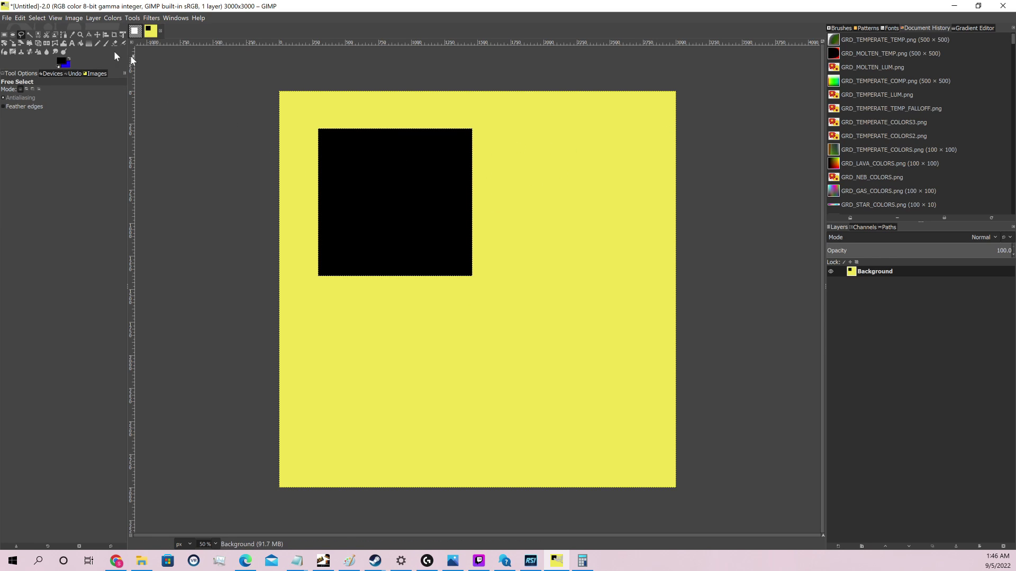
Make blue the foreground colour and drag a blue-to-black gradient top to bottom down the square
{"action": "left_click", "coordinate": [69, 58]}
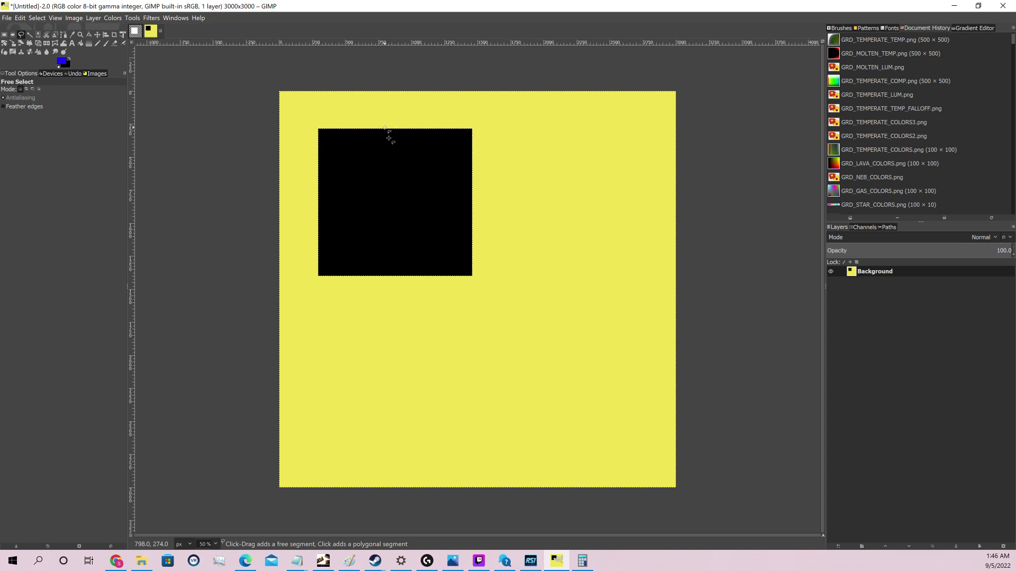
{"action": "left_click_drag", "start_coordinate": [386, 130], "coordinate": [390, 254]}
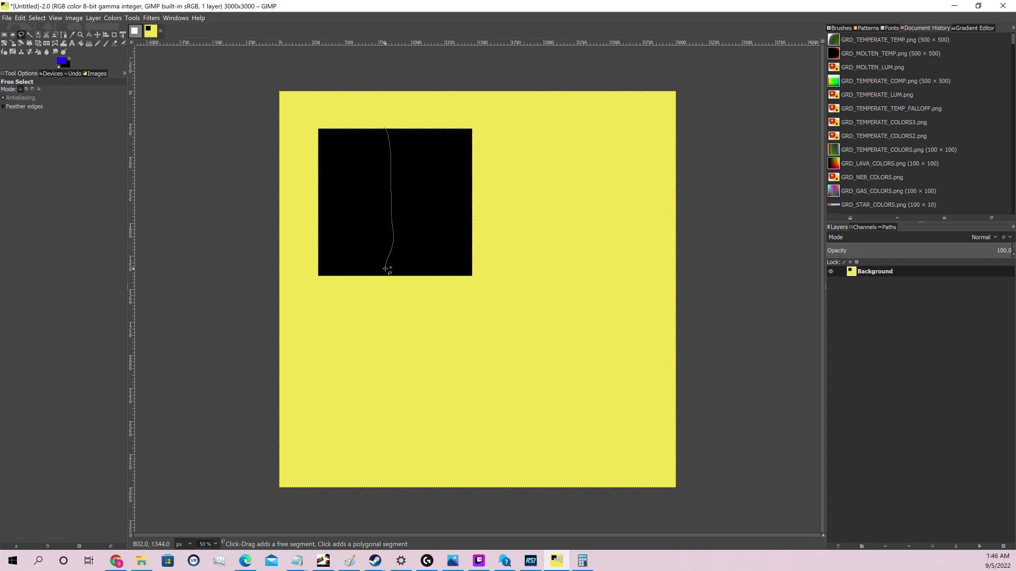
{"action": "key", "text": "Escape"}
{"action": "left_click", "coordinate": [89, 44]}
{"action": "left_click_drag", "start_coordinate": [390, 132], "coordinate": [392, 274]}
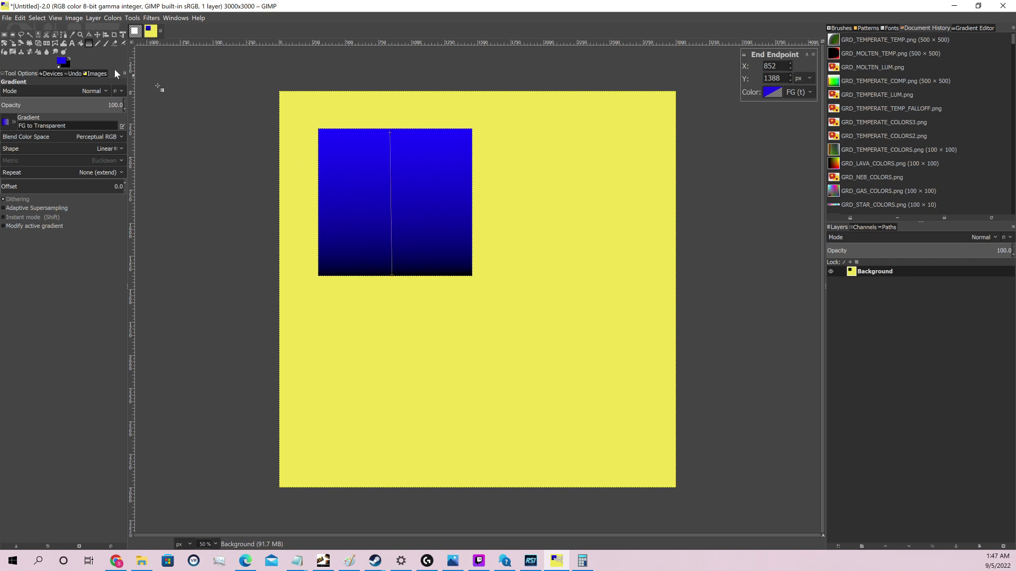
Commit the blue-to-black gradient in the square and switch to the Pencil tool
{"action": "key", "text": "Return"}
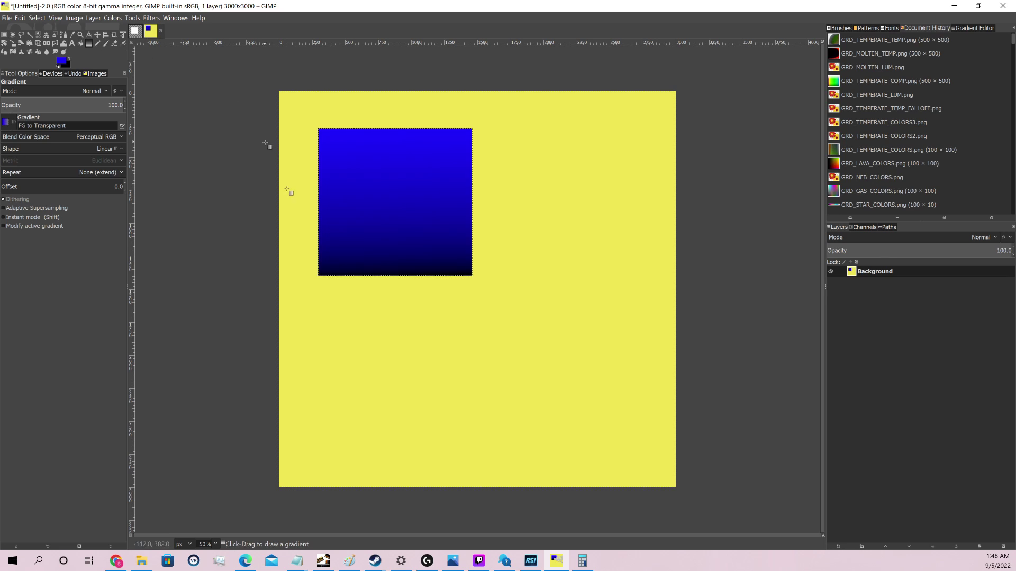
{"action": "left_click", "coordinate": [98, 43]}
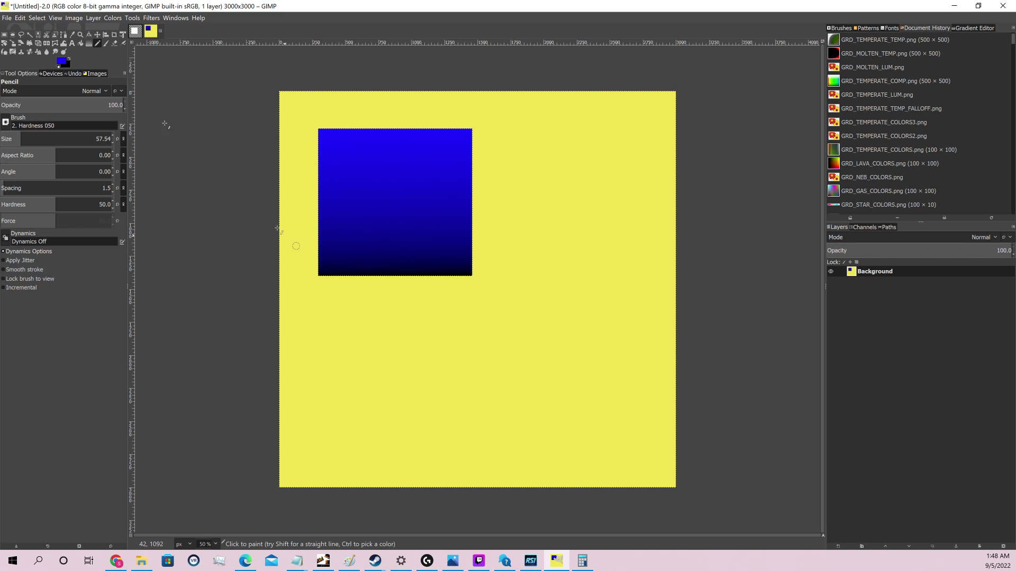
Set the foreground colour to green
{"action": "left_click", "coordinate": [62, 61]}
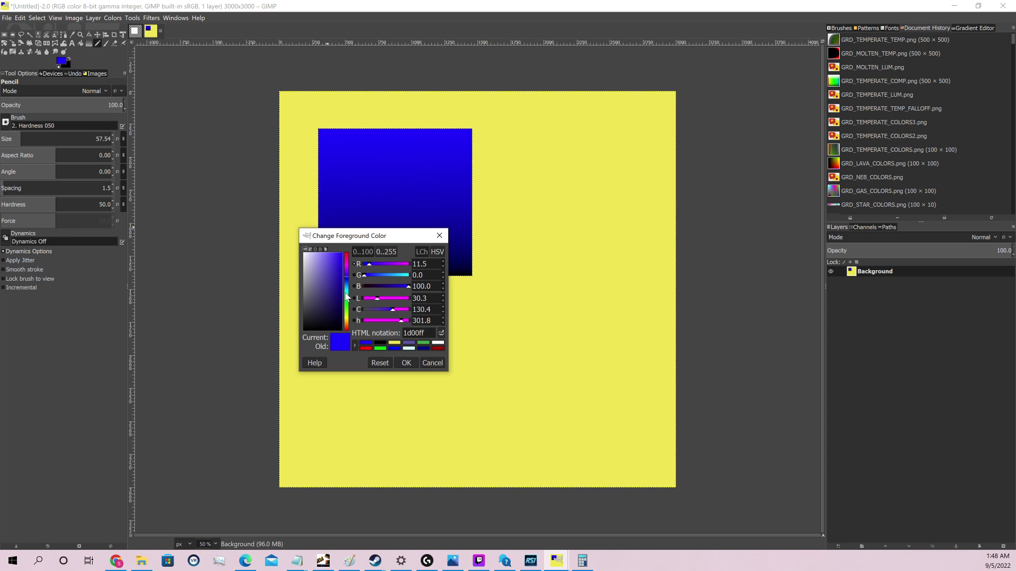
{"action": "left_click", "coordinate": [347, 312]}
{"action": "left_click", "coordinate": [403, 362]}
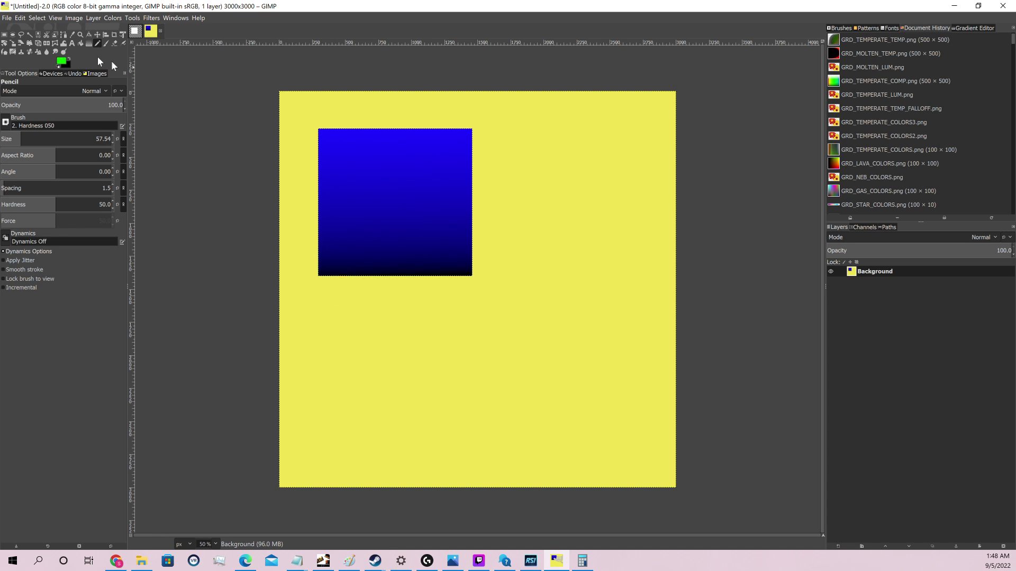
Draw a green gradient into the square from its right side, commit it, and minimise GIMP
{"action": "left_click", "coordinate": [90, 45]}
{"action": "left_click_drag", "start_coordinate": [468, 197], "coordinate": [410, 220]}
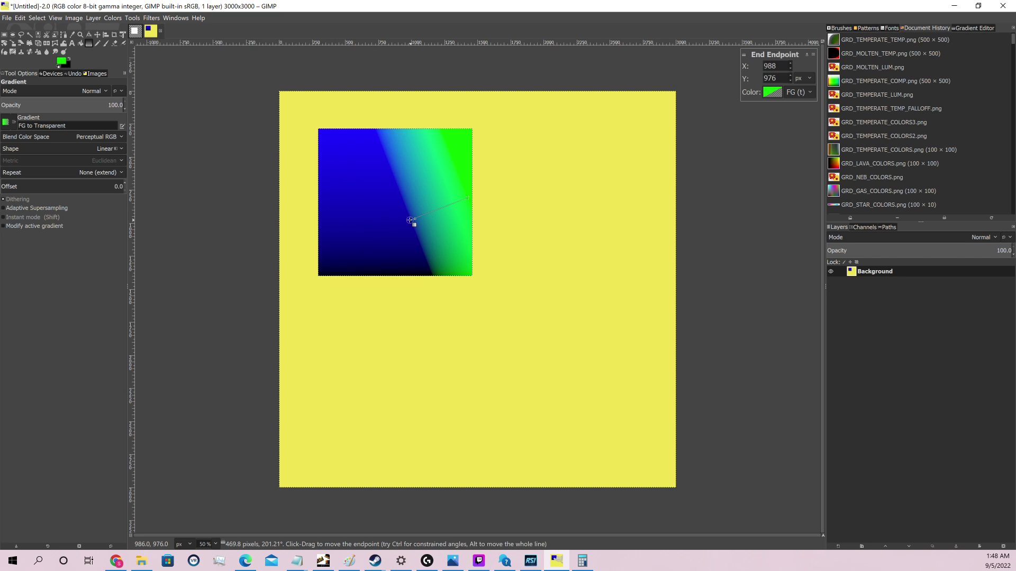
{"action": "key", "text": "Return"}
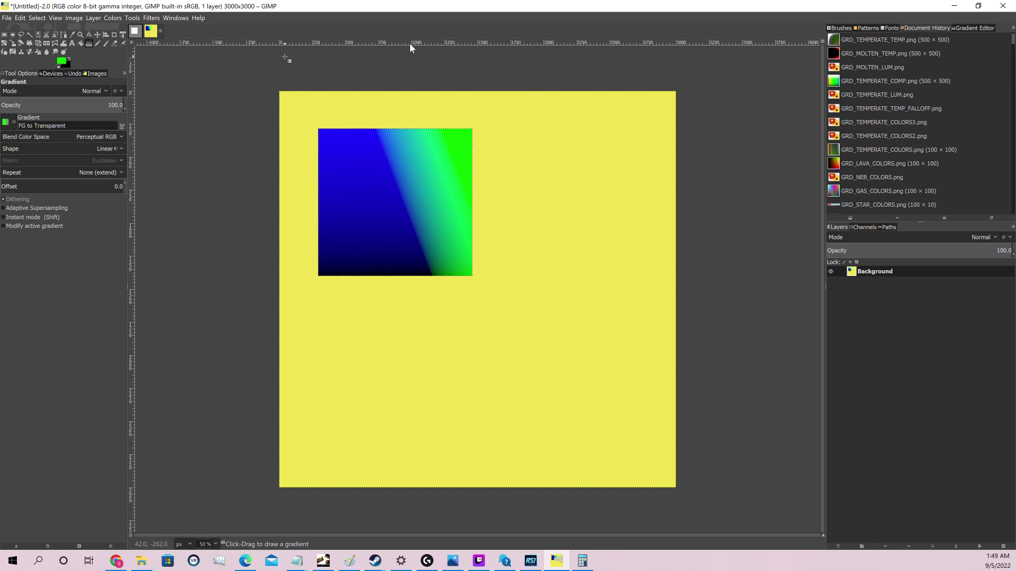
{"action": "left_click", "coordinate": [955, 6]}
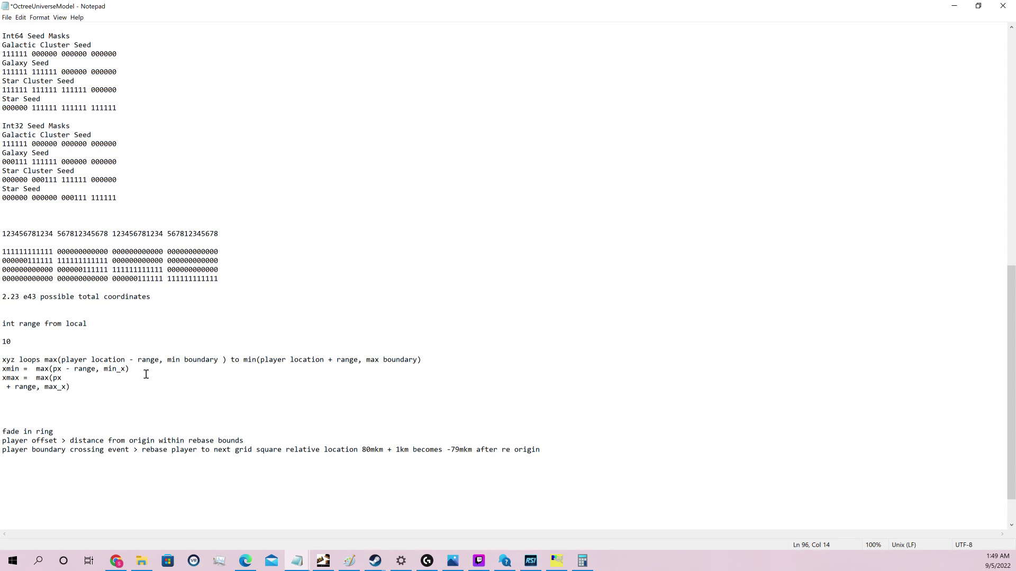
Complete the xmax line as min(px + range, max_x)
{"action": "type", "text": "+r"}
{"action": "type", "text": "anfe"}
{"action": "key", "text": "BackSpace"}
{"action": "key", "text": "BackSpace"}
{"action": "type", "text": "nge, max_x)"}
{"action": "key", "text": "Delete"}
{"action": "key", "text": "BackSpace"}
{"action": "type", "text": "in"}
{"action": "key", "text": "BackSpace"}
{"action": "key", "text": "BackSpace"}
Duplicate the xmin/xmax line pair twice below the originals
{"action": "key", "text": "Down"}
{"action": "key", "text": "End"}
{"action": "key", "text": "shift+Home"}
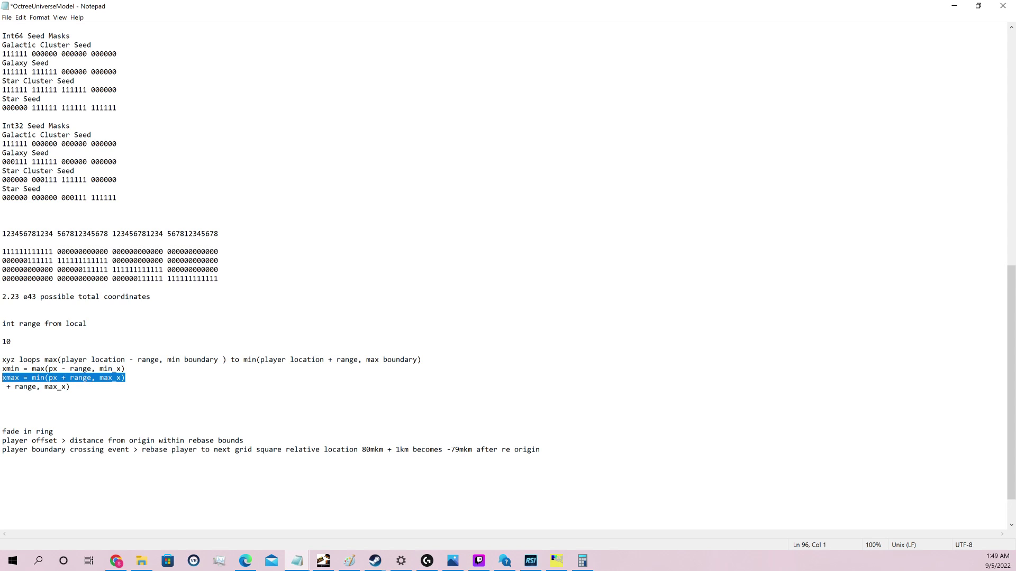
{"action": "key", "text": "shift+Up"}
{"action": "left_click", "coordinate": [125, 369]}
{"action": "key", "text": "Return"}
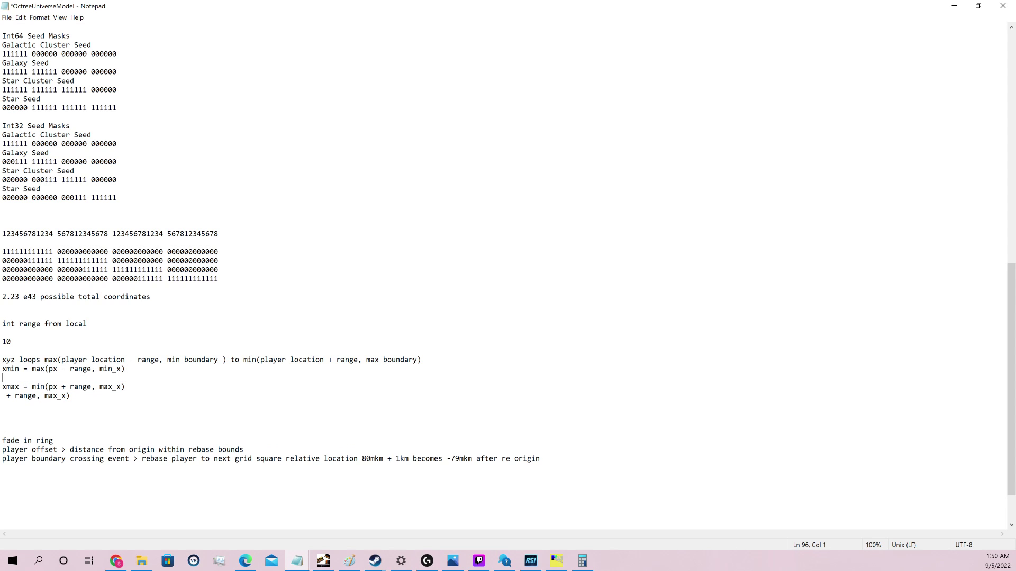
{"action": "key", "text": "Delete"}
{"action": "key", "text": "Return"}
{"action": "type", "text": "xmax = min(px + range, max_x) xmin = max(px - range, min_x)"}
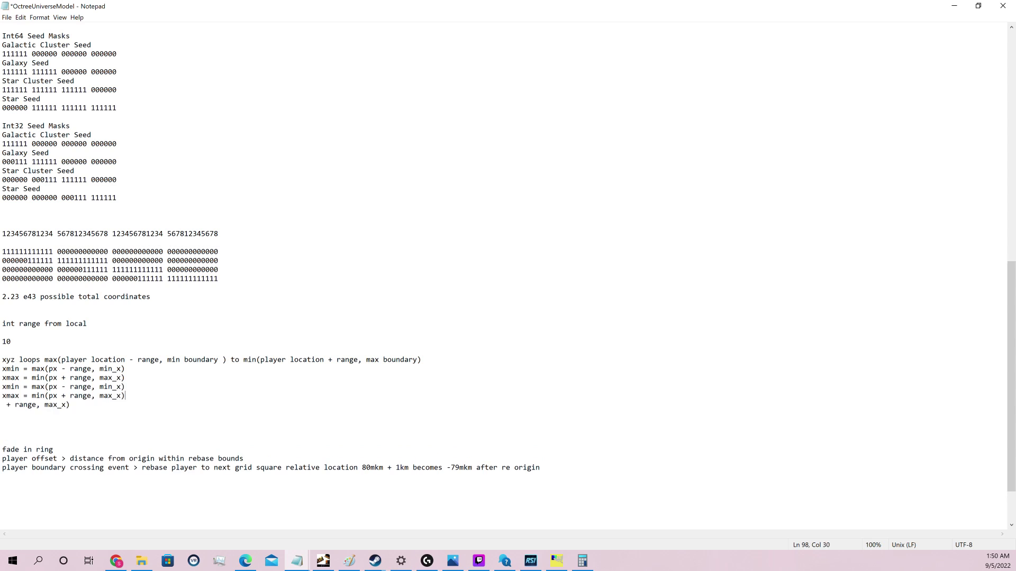
{"action": "key", "text": "Return"}
{"action": "type", "text": "xmax = min(px + range, max_x) xmin = max(px - range, min_x)"}
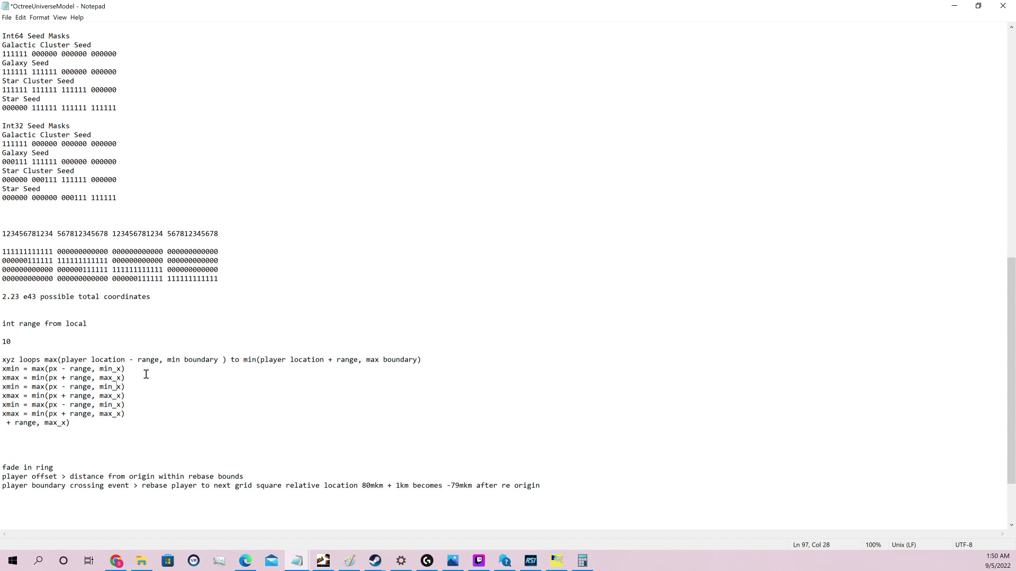
Turn the first copied pair into ymin/ymax lines using py, min_y and max_y
{"action": "key", "text": "Left"}
{"action": "key", "text": "Left"}
{"action": "key", "text": "Left"}
{"action": "key", "text": "Left"}
{"action": "key", "text": "Left"}
{"action": "key", "text": "Left"}
{"action": "key", "text": "Left"}
{"action": "key", "text": "Left"}
{"action": "key", "text": "Left"}
{"action": "key", "text": "Left"}
{"action": "key", "text": "Delete"}
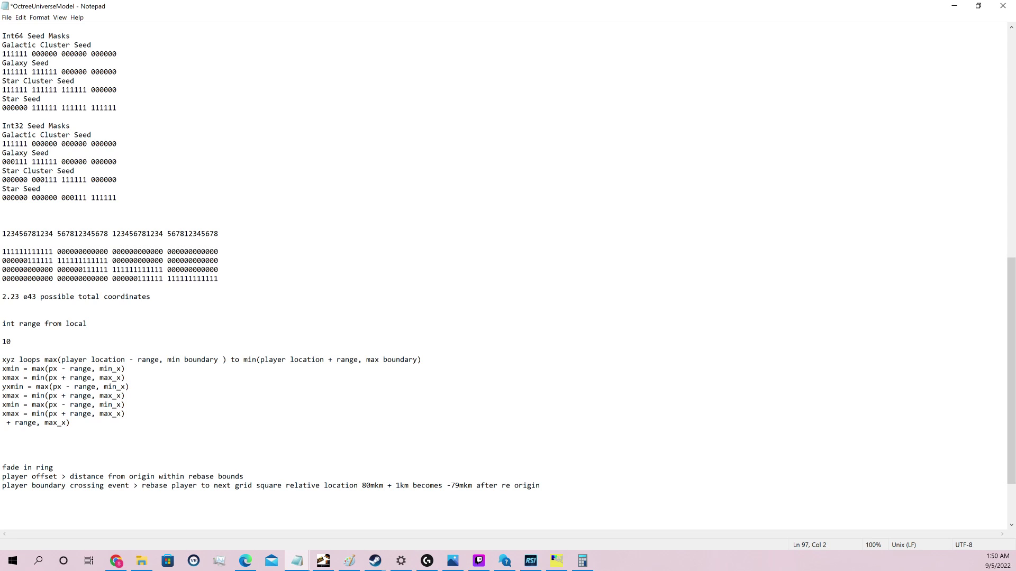
{"action": "type", "text": "y"}
{"action": "key", "text": "Down"}
{"action": "key", "text": "BackSpace"}
{"action": "type", "text": "y"}
{"action": "key", "text": "Down"}
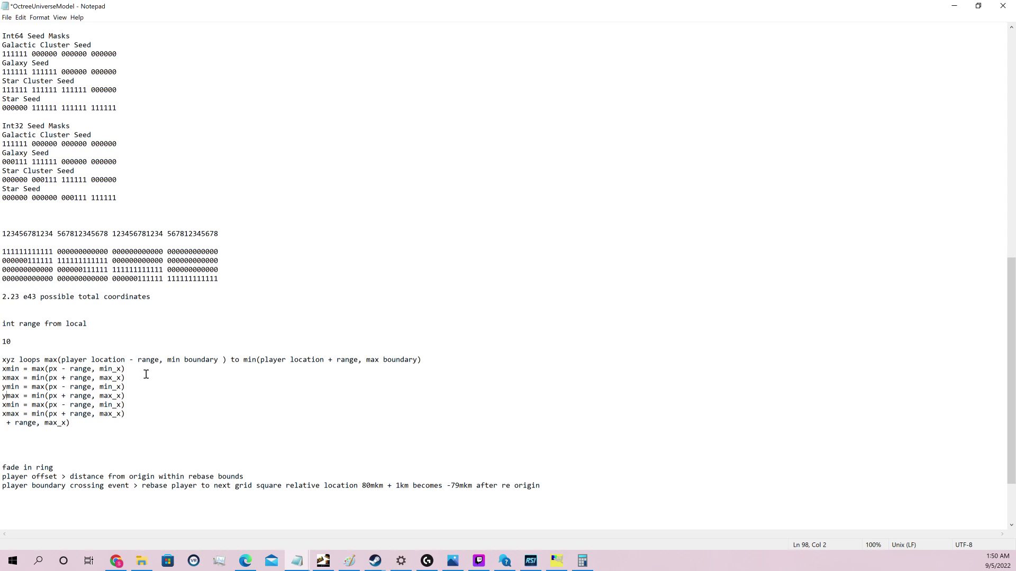
{"action": "key", "text": "Right"}
{"action": "key", "text": "Right"}
{"action": "key", "text": "Right"}
{"action": "key", "text": "Right"}
{"action": "key", "text": "Right"}
{"action": "key", "text": "Right"}
{"action": "key", "text": "Right"}
{"action": "key", "text": "Right"}
{"action": "key", "text": "Right"}
{"action": "key", "text": "Right"}
{"action": "key", "text": "BackSpace"}
{"action": "type", "text": "y"}
{"action": "key", "text": "Up"}
{"action": "key", "text": "BackSpace"}
{"action": "type", "text": "y"}
{"action": "key", "text": "Right"}
{"action": "key", "text": "Right"}
{"action": "key", "text": "BackSpace"}
{"action": "type", "text": "y"}
{"action": "key", "text": "Down"}
Turn the second copied pair into zmin/zmax lines using pz, min_z and max_z
{"action": "key", "text": "BackSpace"}
{"action": "type", "text": "y"}
{"action": "key", "text": "Down"}
{"action": "key", "text": "BackSpace"}
{"action": "type", "text": "z"}
{"action": "key", "text": "Down"}
{"action": "key", "text": "BackSpace"}
{"action": "type", "text": "z"}
{"action": "key", "text": "BackSpace"}
{"action": "type", "text": "z"}
{"action": "key", "text": "Up"}
{"action": "key", "text": "BackSpace"}
{"action": "type", "text": "z"}
{"action": "key", "text": "Down"}
{"action": "key", "text": "Up"}
{"action": "key", "text": "Left"}
{"action": "key", "text": "Left"}
{"action": "key", "text": "Left"}
{"action": "key", "text": "Left"}
{"action": "key", "text": "Left"}
{"action": "key", "text": "Left"}
{"action": "key", "text": "Left"}
Delete the leftover '+ range, max_x' fragment line and add a blank line above the clamp lines
{"action": "key", "text": "BackSpace"}
{"action": "type", "text": "z"}
{"action": "key", "text": "Down"}
{"action": "key", "text": "BackSpace"}
{"action": "type", "text": "z"}
{"action": "key", "text": "Down"}
{"action": "key", "text": "shift+Home"}
{"action": "key", "text": "BackSpace"}
{"action": "key", "text": "Up"}
{"action": "key", "text": "Up"}
{"action": "key", "text": "Up"}
{"action": "key", "text": "Return"}
{"action": "key", "text": "Down"}
{"action": "key", "text": "Down"}
{"action": "key", "text": "Down"}
{"action": "key", "text": "Down"}
{"action": "key", "text": "Down"}
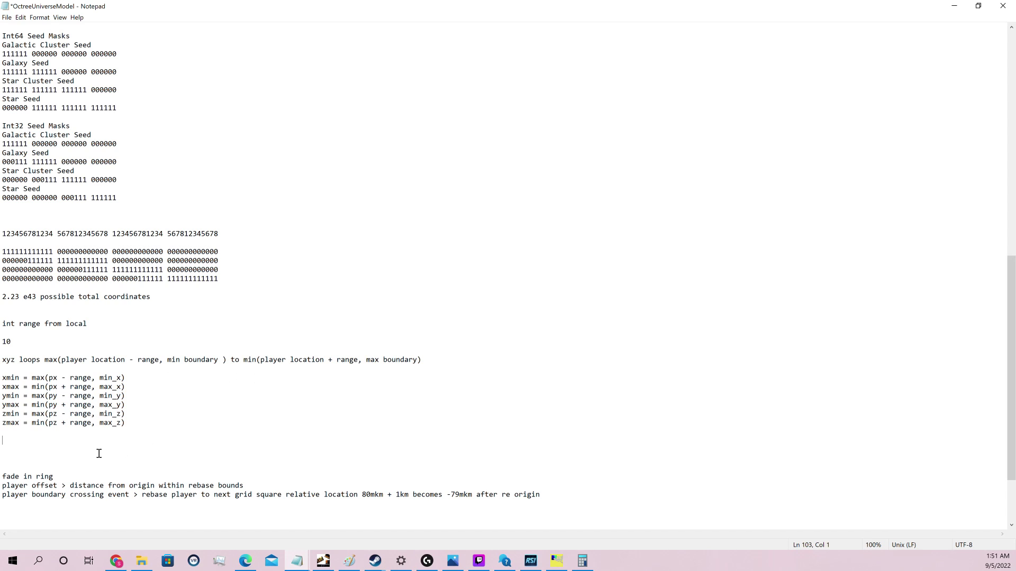
Write the 'for x', 'for y' and 'for z' loop lines, each ending in 'to min max'
{"action": "type", "text": "for x"}
{"action": "key", "text": "Return"}
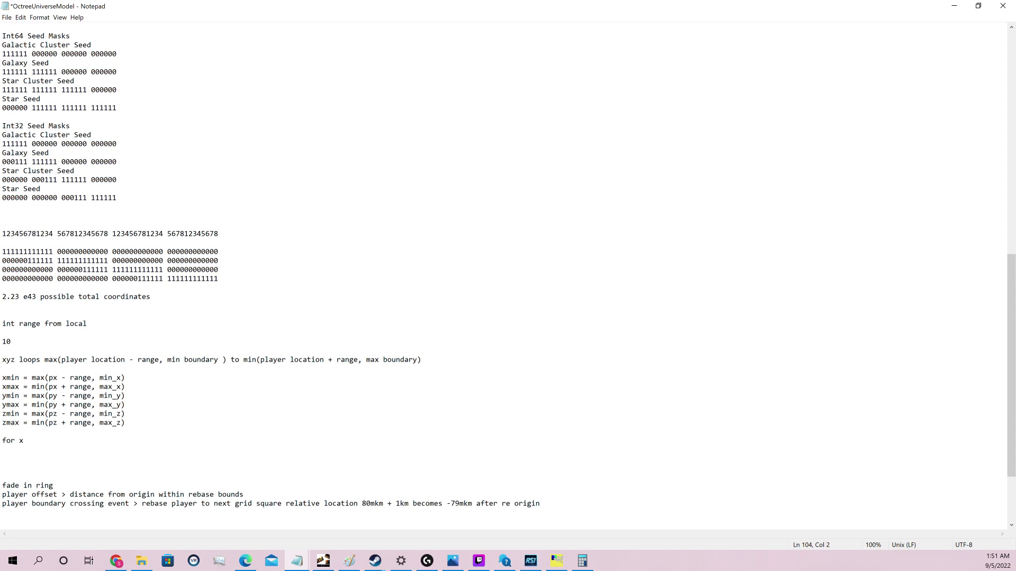
{"action": "type", "text": "for y"}
{"action": "key", "text": "Return"}
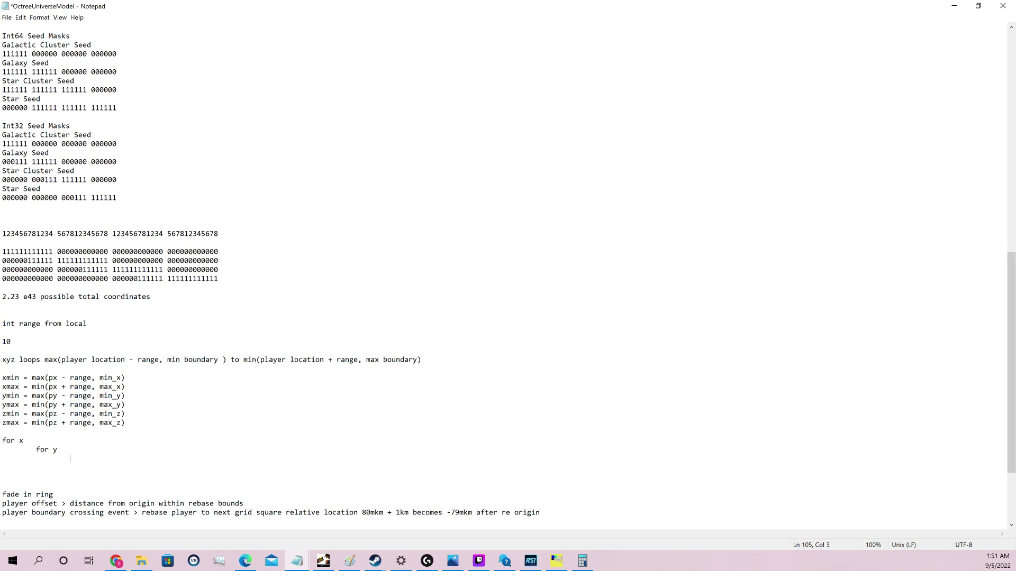
{"action": "type", "text": "fo"}
{"action": "key", "text": "Up"}
{"action": "key", "text": "Up"}
{"action": "type", "text": "to min max"}
{"action": "left_click", "coordinate": [97, 453]}
{"action": "key", "text": "shift+Left"}
{"action": "key", "text": "shift+Left"}
{"action": "key", "text": "shift+Left"}
{"action": "key", "text": "shift+Left"}
{"action": "key", "text": "shift+Left"}
{"action": "key", "text": "shift+Left"}
{"action": "key", "text": "shift+Left"}
{"action": "key", "text": "shift+Left"}
{"action": "key", "text": "shift+Left"}
{"action": "key", "text": "shift+Left"}
{"action": "key", "text": "ctrl+c"}
{"action": "key", "text": "Down"}
{"action": "key", "text": "ctrl+v"}
{"action": "key", "text": "Down"}
{"action": "key", "text": "ctrl+v"}
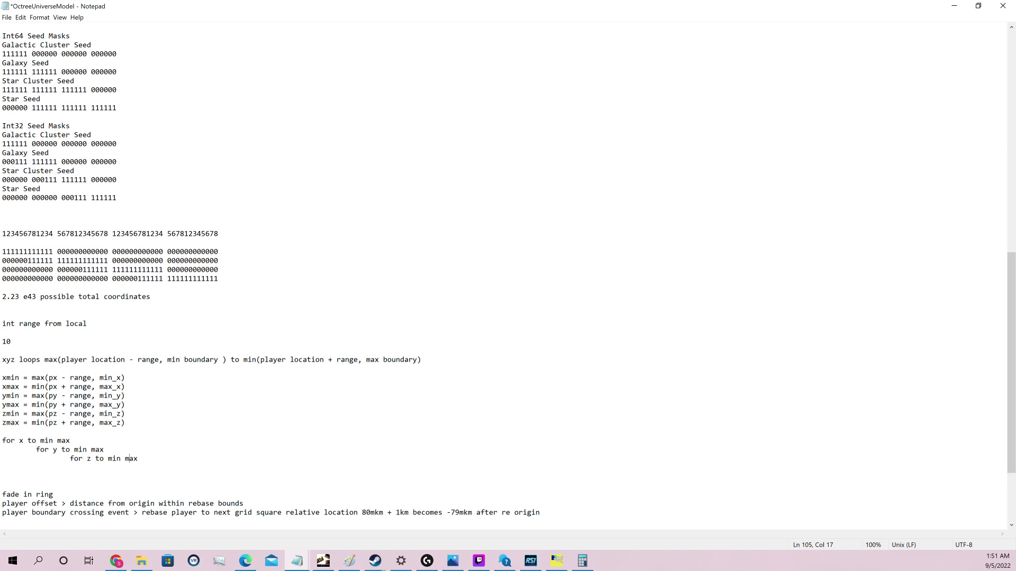
Indent 'for y' one level and 'for z' two levels, then add two blank lines below
{"action": "left_click", "coordinate": [95, 459]}
{"action": "key", "text": "BackSpace"}
{"action": "key", "text": "Up"}
{"action": "key", "text": "BackSpace"}
{"action": "key", "text": "Tab"}
{"action": "key", "text": "Down"}
{"action": "key", "text": "Tab"}
{"action": "key", "text": "Return"}
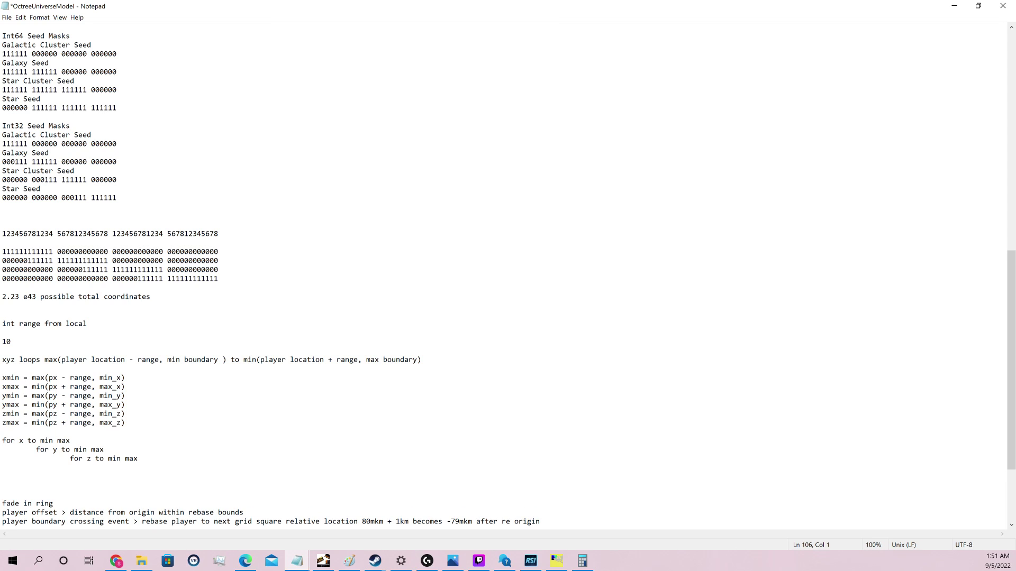
{"action": "key", "text": "Return"}
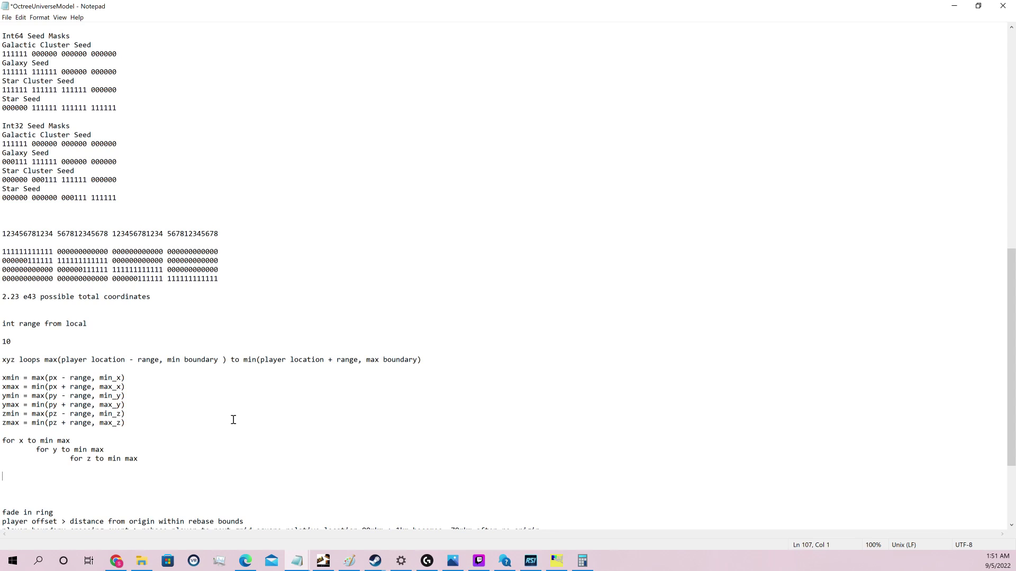
{"action": "key", "text": "alt+Tab"}
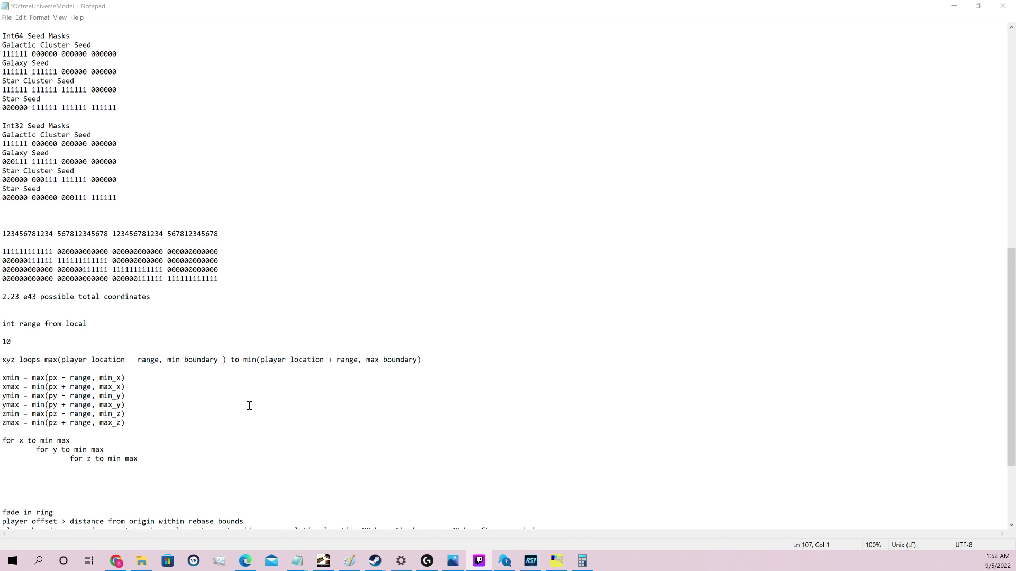
{"action": "left_click", "coordinate": [166, 489]}
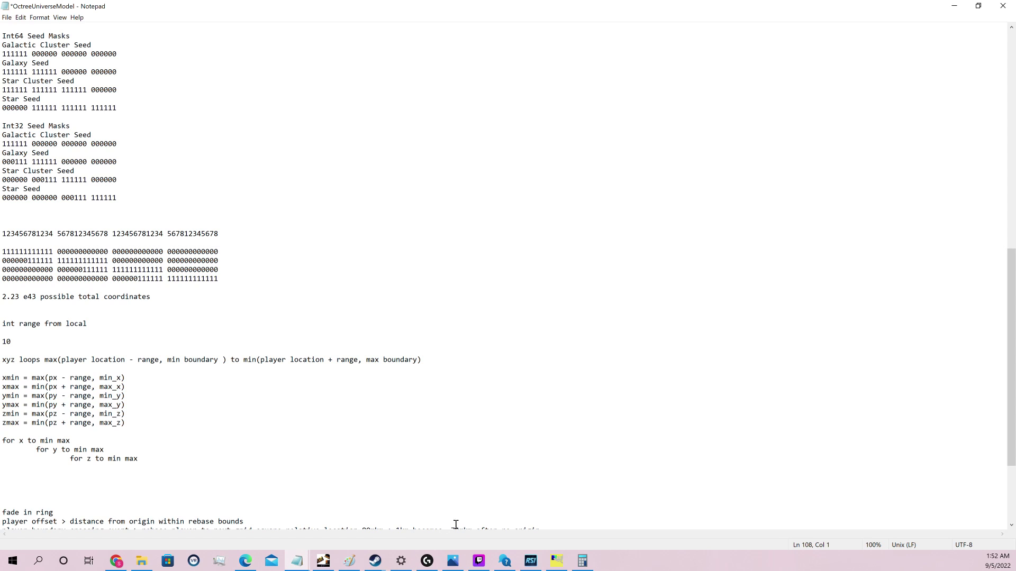
Add the line 'x min > y min to max z min to max' below the loops, then switch to Paint
{"action": "mouse_move", "coordinate": [556, 565]}
{"action": "key", "text": "Return"}
{"action": "type", "text": "x"}
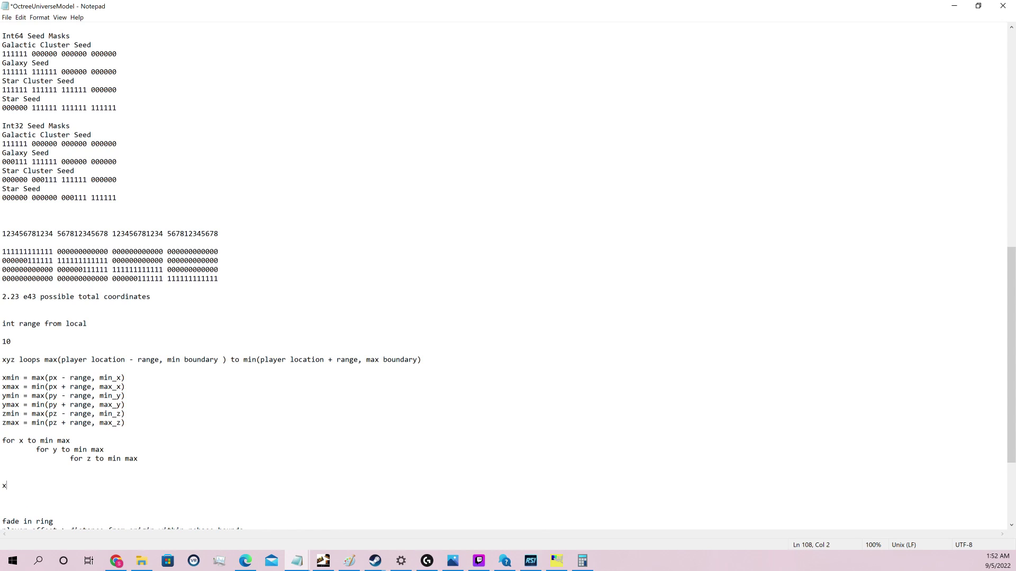
{"action": "type", "text": " min >"}
{"action": "type", "text": "y min to max z min to max"}
{"action": "key", "text": "Return"}
{"action": "triple_click", "coordinate": [19, 486]}
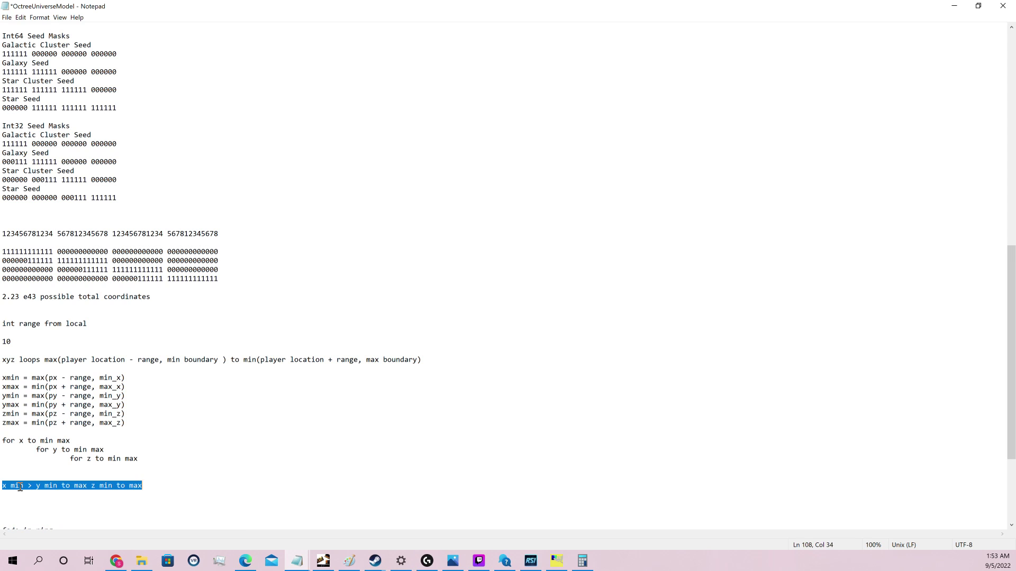
{"action": "key", "text": "Right"}
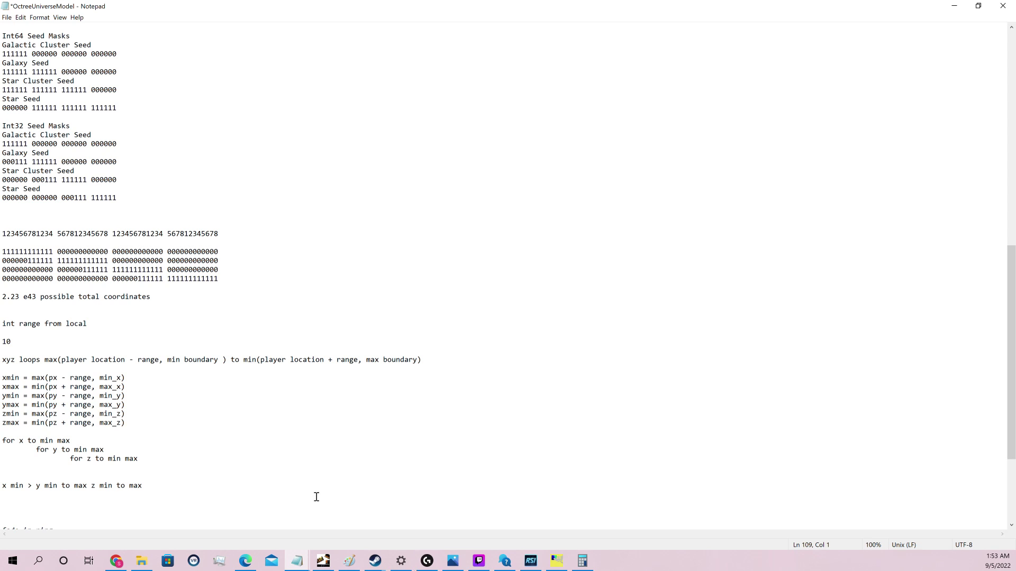
{"action": "left_click", "coordinate": [349, 561]}
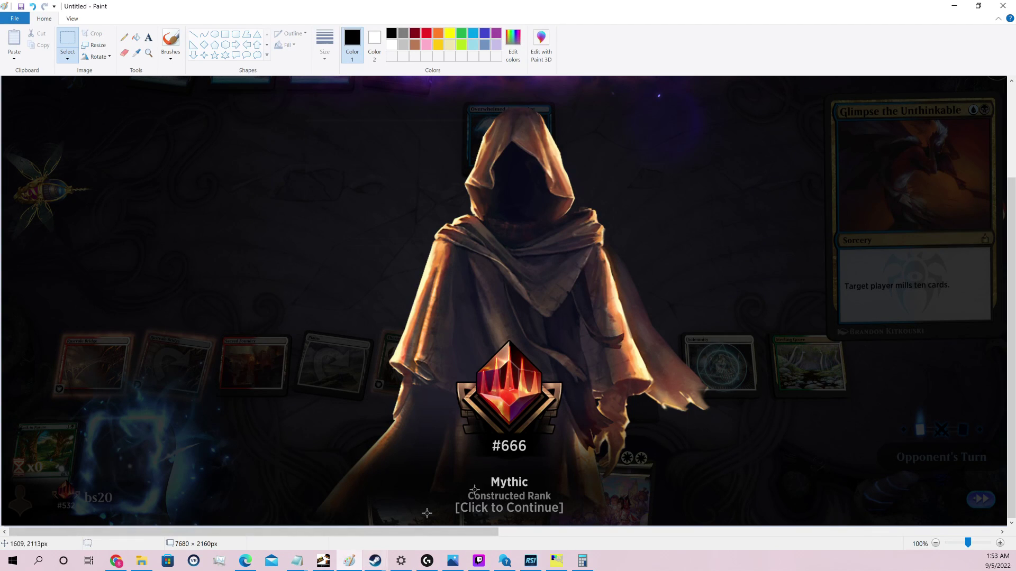
Minimize the Paint screenshot and switch to the GIMP gradient-square canvas
{"action": "left_click", "coordinate": [955, 6]}
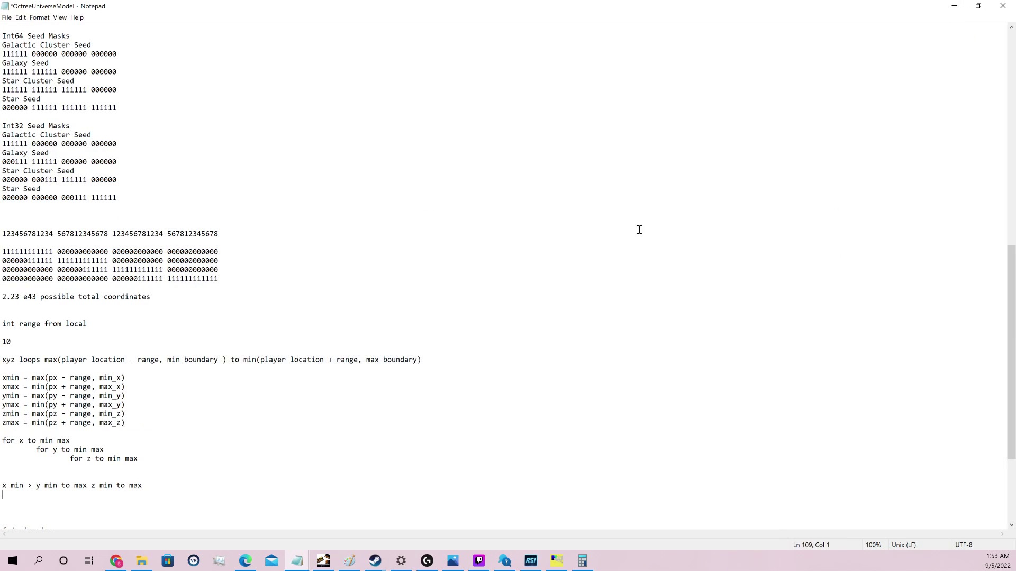
{"action": "left_click", "coordinate": [349, 561]}
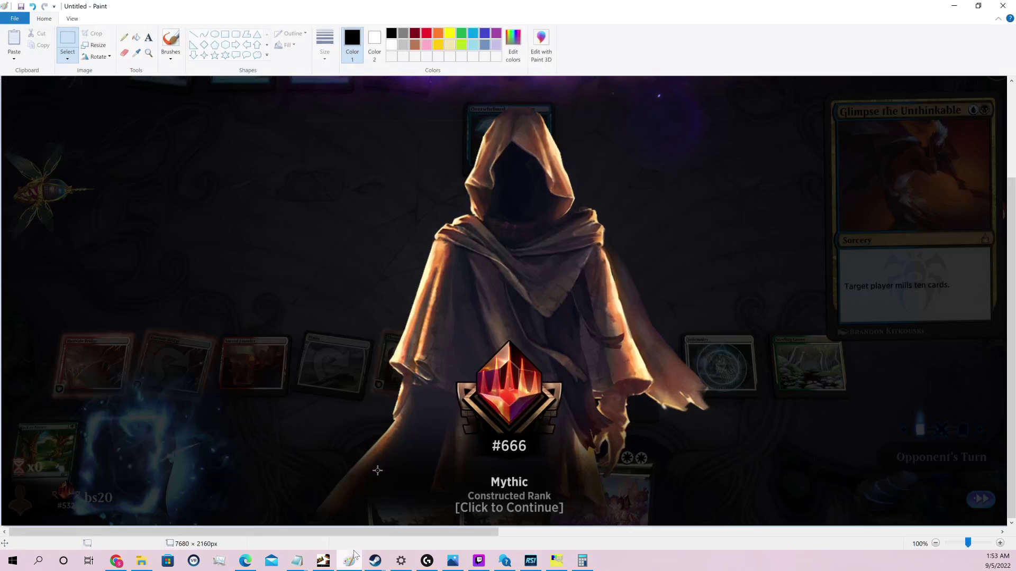
{"action": "left_click", "coordinate": [955, 6]}
{"action": "left_click", "coordinate": [557, 561]}
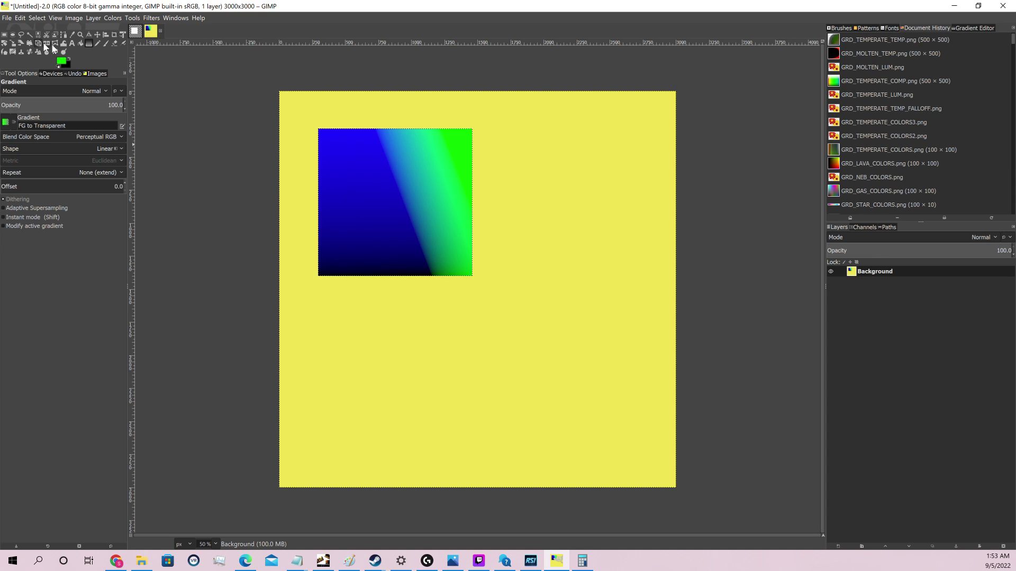
Choose the Pencil tool, clear the selection with Select > None, and set pencil size 2.20
{"action": "left_click", "coordinate": [98, 44]}
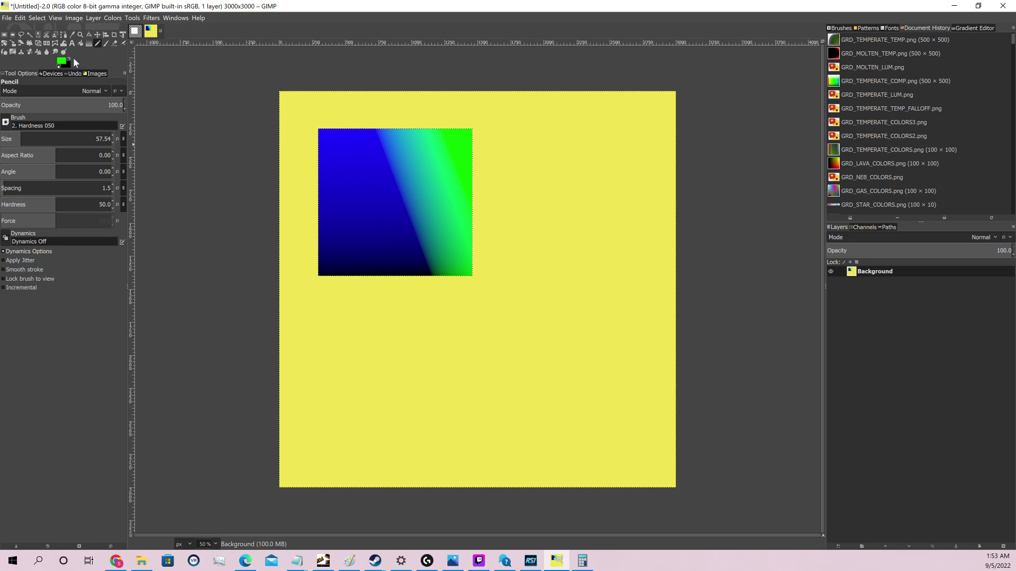
{"action": "left_click", "coordinate": [37, 18]}
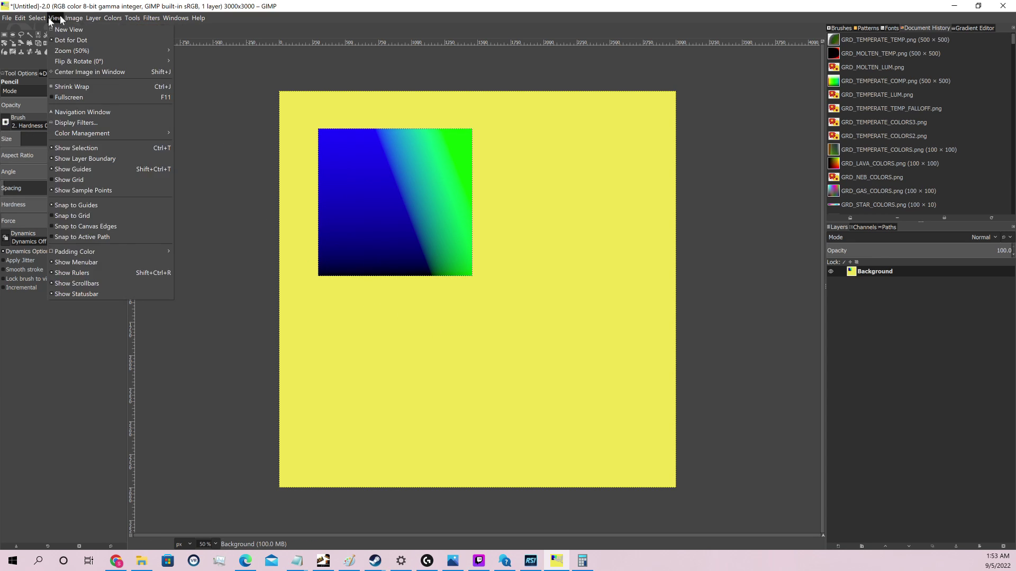
{"action": "left_click", "coordinate": [43, 40]}
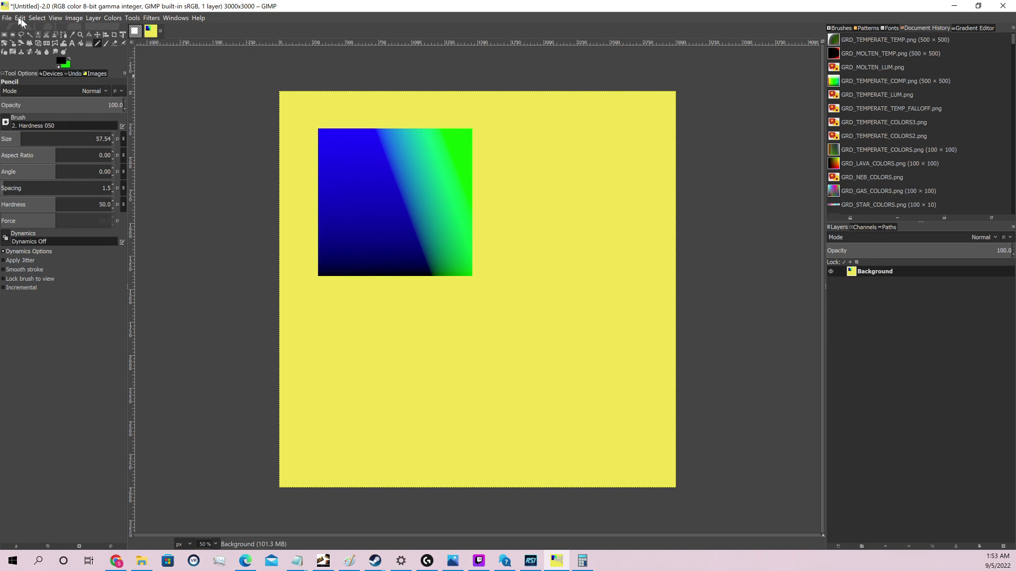
{"action": "left_click", "coordinate": [10, 139]}
{"action": "left_click_drag", "start_coordinate": [11, 138], "coordinate": [3, 139]}
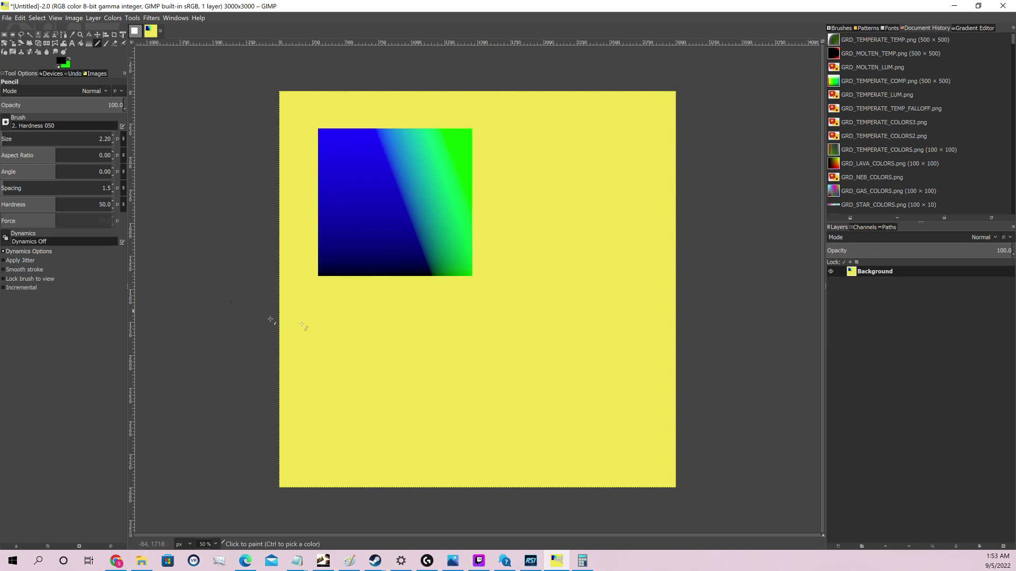
Sketch a thin-line 3D box below the gradient square
{"action": "left_click_drag", "start_coordinate": [398, 335], "coordinate": [475, 391]}
{"action": "mouse_move", "coordinate": [391, 332]}
{"action": "left_mouse_down"}
{"action": "mouse_move", "coordinate": [555, 337]}
{"action": "mouse_move", "coordinate": [614, 388]}
{"action": "left_mouse_up"}
{"action": "mouse_move", "coordinate": [475, 390]}
{"action": "left_mouse_down"}
{"action": "mouse_move", "coordinate": [621, 396]}
{"action": "mouse_move", "coordinate": [478, 408]}
{"action": "mouse_move", "coordinate": [476, 440]}
{"action": "mouse_move", "coordinate": [385, 367]}
{"action": "left_mouse_up"}
{"action": "left_click_drag", "start_coordinate": [391, 332], "coordinate": [390, 376]}
{"action": "left_click_drag", "start_coordinate": [477, 437], "coordinate": [611, 437]}
{"action": "left_click_drag", "start_coordinate": [616, 400], "coordinate": [614, 448]}
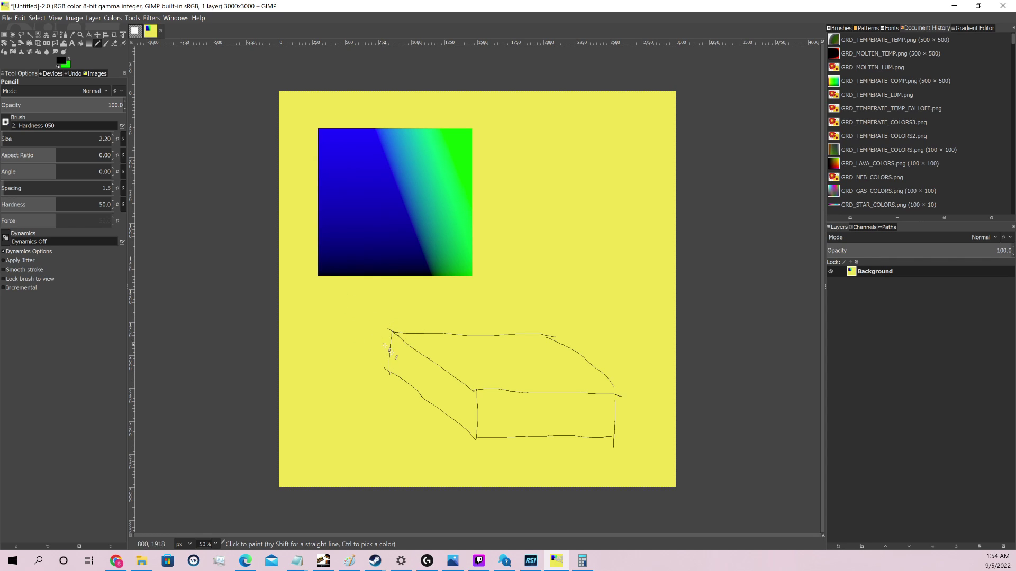
Mark X's at the box corners, write 'x = min', and draw an arrow along the left edge
{"action": "mouse_move", "coordinate": [358, 311]}
{"action": "left_mouse_down"}
{"action": "mouse_move", "coordinate": [382, 325]}
{"action": "mouse_move", "coordinate": [392, 305]}
{"action": "left_mouse_up"}
{"action": "left_click_drag", "start_coordinate": [386, 313], "coordinate": [417, 305]}
{"action": "key", "text": "ctrl+z"}
{"action": "key", "text": "ctrl+z"}
{"action": "left_click_drag", "start_coordinate": [420, 299], "coordinate": [428, 297]}
{"action": "left_click_drag", "start_coordinate": [470, 448], "coordinate": [479, 440]}
{"action": "left_click_drag", "start_coordinate": [386, 380], "coordinate": [391, 374]}
{"action": "mouse_move", "coordinate": [383, 369]}
{"action": "left_mouse_down"}
{"action": "mouse_move", "coordinate": [383, 330]}
{"action": "mouse_move", "coordinate": [469, 389]}
{"action": "left_mouse_up"}
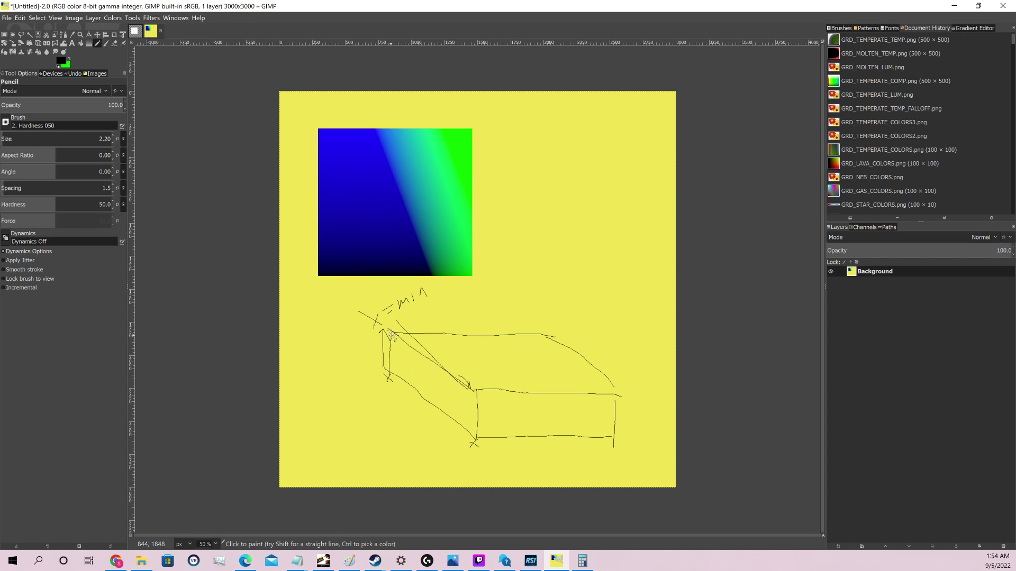
{"action": "mouse_move", "coordinate": [392, 371]}
{"action": "left_mouse_down"}
{"action": "mouse_move", "coordinate": [476, 439]}
{"action": "mouse_move", "coordinate": [476, 391]}
{"action": "mouse_move", "coordinate": [394, 336]}
{"action": "left_mouse_up"}
{"action": "mouse_move", "coordinate": [469, 568]}
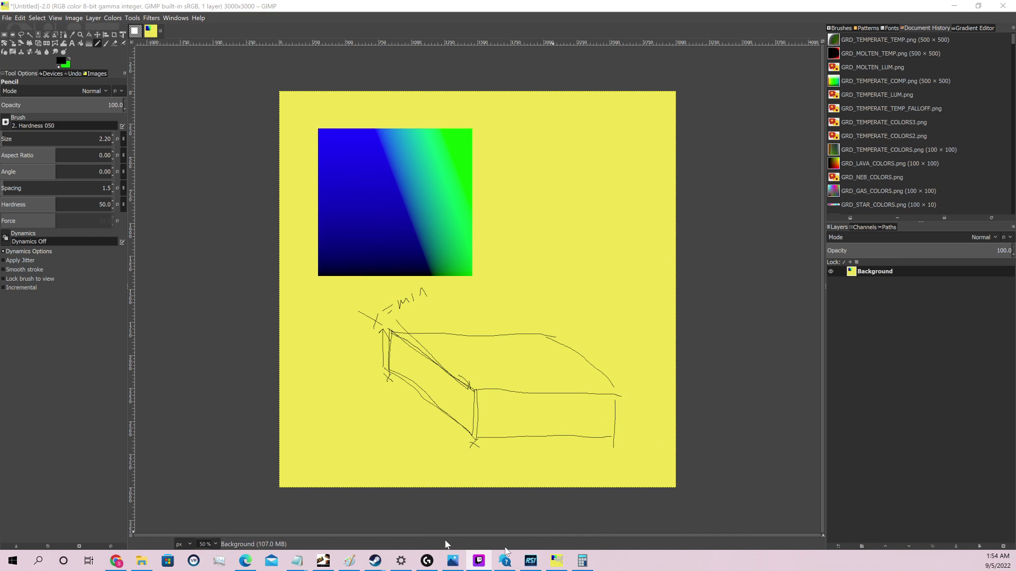
Copy the summary line in the OctreeUniverseModel notes and paste a duplicate below it
{"action": "mouse_move", "coordinate": [297, 561]}
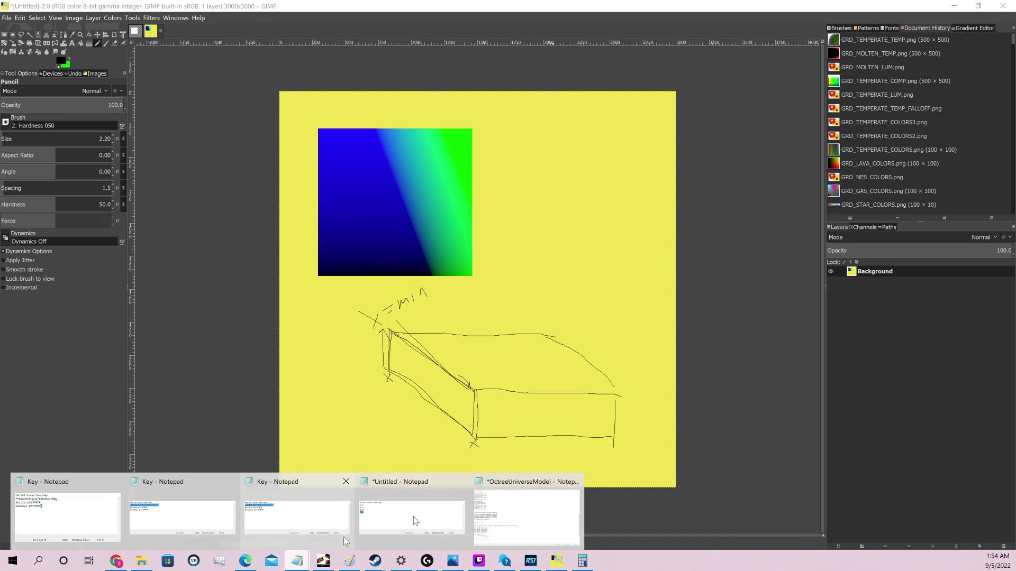
{"action": "left_click", "coordinate": [498, 521]}
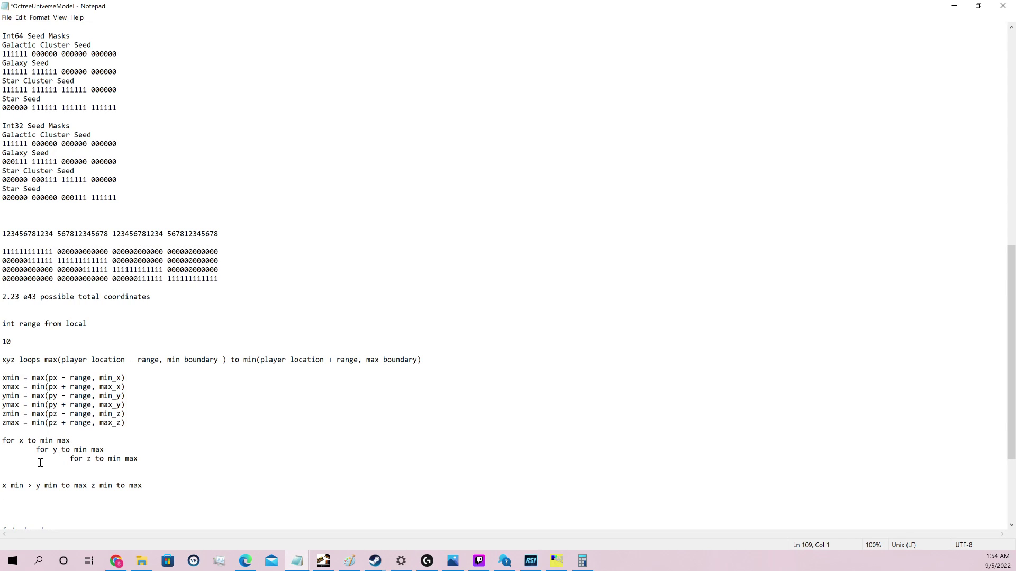
{"action": "left_click", "coordinate": [158, 486]}
{"action": "key", "text": "shift+Home"}
{"action": "key", "text": "ctrl+c"}
{"action": "key", "text": "End"}
{"action": "key", "text": "Return"}
{"action": "key", "text": "ctrl+v"}
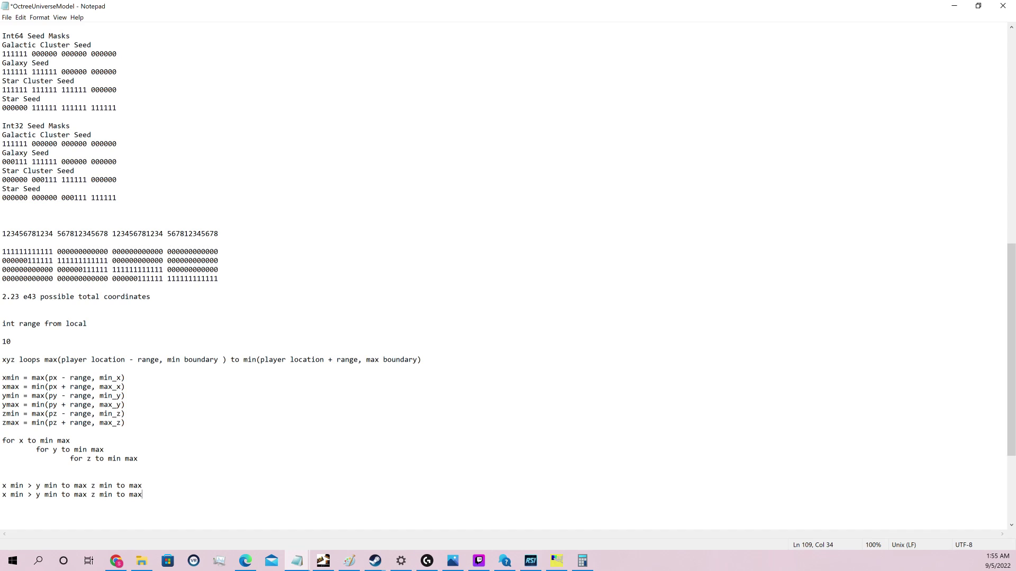
Rewrite the line as the x min face with ranges y_min to y_max, z_min to z_max
{"action": "left_click", "coordinate": [45, 485]}
{"action": "key", "text": "BackSpace"}
{"action": "type", "text": "_"}
{"action": "key", "text": "Down"}
{"action": "key", "text": "BackSpace"}
{"action": "type", "text": "_"}
{"action": "key", "text": "Up"}
{"action": "key", "text": "Delete"}
{"action": "key", "text": "BackSpace"}
{"action": "key", "text": "BackSpace"}
{"action": "key", "text": "BackSpace"}
{"action": "key", "text": "BackSpace"}
{"action": "type", "text": "y_max"}
{"action": "key", "text": "Delete"}
{"action": "key", "text": "Delete"}
{"action": "key", "text": "Delete"}
{"action": "key", "text": "Delete"}
{"action": "key", "text": "Delete"}
{"action": "key", "text": "Delete"}
{"action": "key", "text": "Delete"}
{"action": "key", "text": "Delete"}
{"action": "key", "text": "Delete"}
{"action": "key", "text": "Delete"}
{"action": "type", "text": ", z_min to z_max"}
Duplicate it as an x max line and delete the old rough summary line
{"action": "key", "text": "shift+Home"}
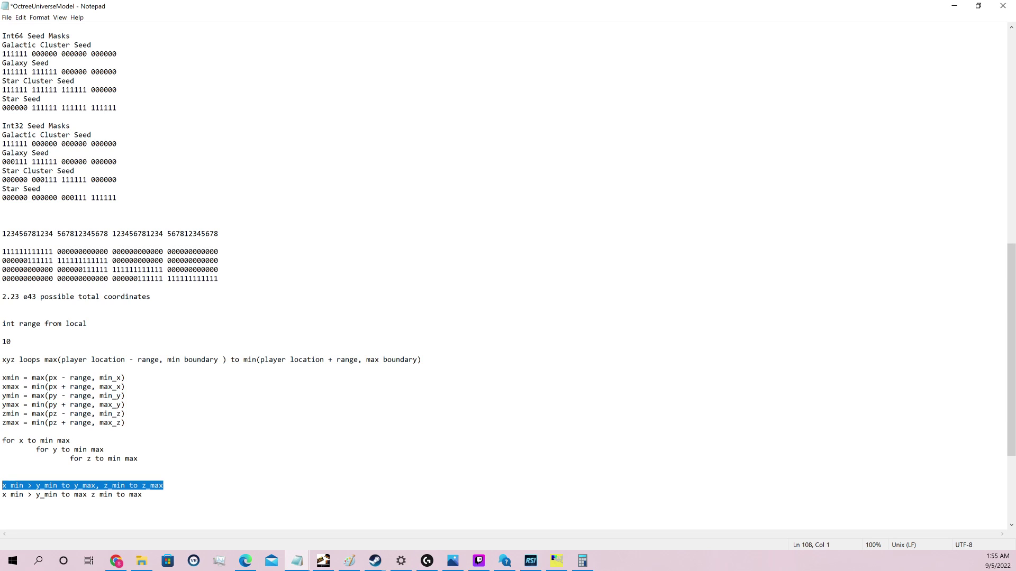
{"action": "key", "text": "End"}
{"action": "key", "text": "Return"}
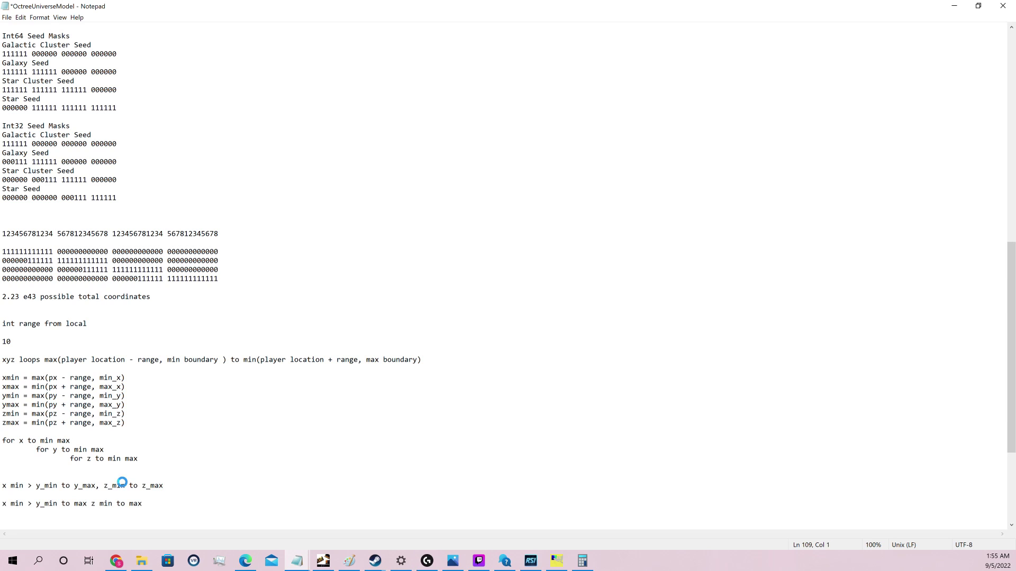
{"action": "key", "text": "ctrl+v"}
{"action": "left_click", "coordinate": [24, 495]}
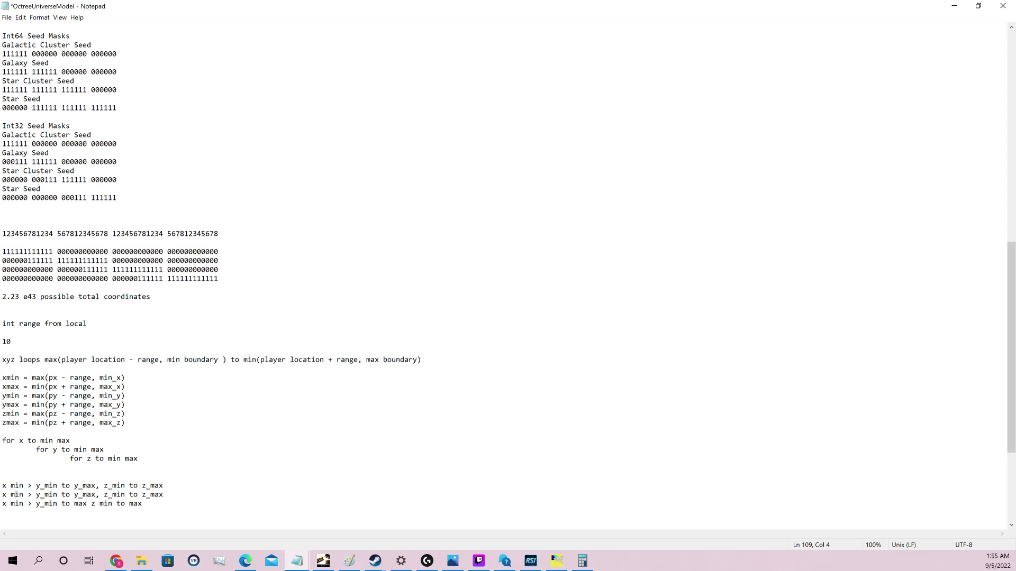
{"action": "key", "text": "BackSpace"}
{"action": "key", "text": "BackSpace"}
{"action": "key", "text": "BackSpace"}
{"action": "type", "text": "a"}
{"action": "key", "text": "BackSpace"}
{"action": "type", "text": "max"}
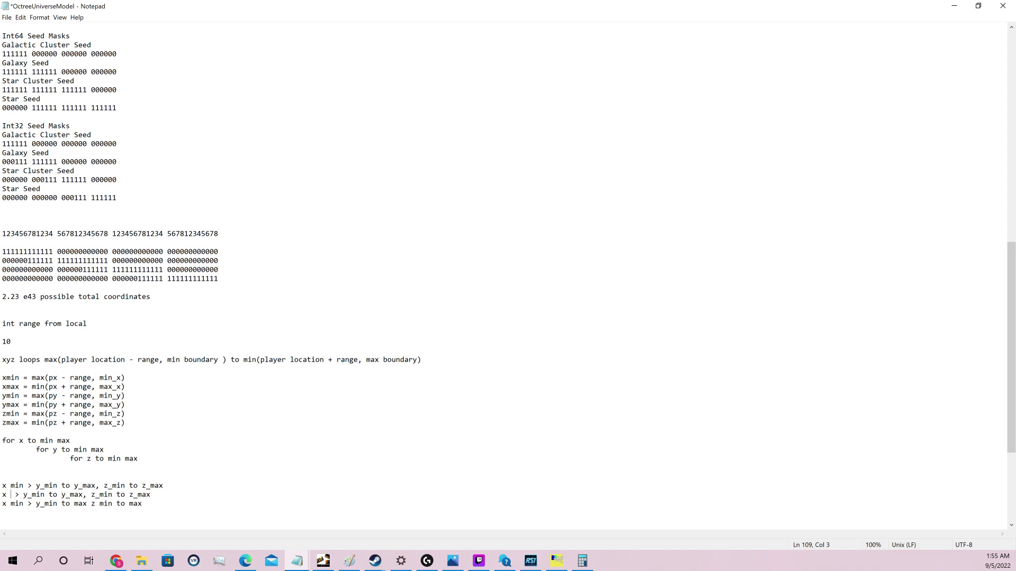
{"action": "key", "text": "shift+Home"}
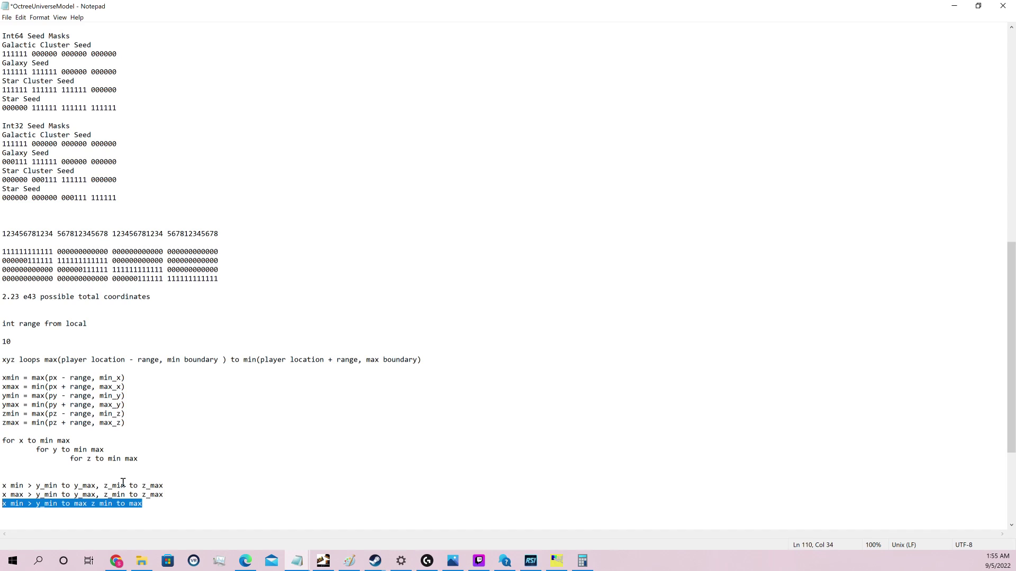
{"action": "key", "text": "BackSpace"}
Copy the x min/x max pair and paste it twice more below
{"action": "key", "text": "End"}
{"action": "key", "text": "shift+Home"}
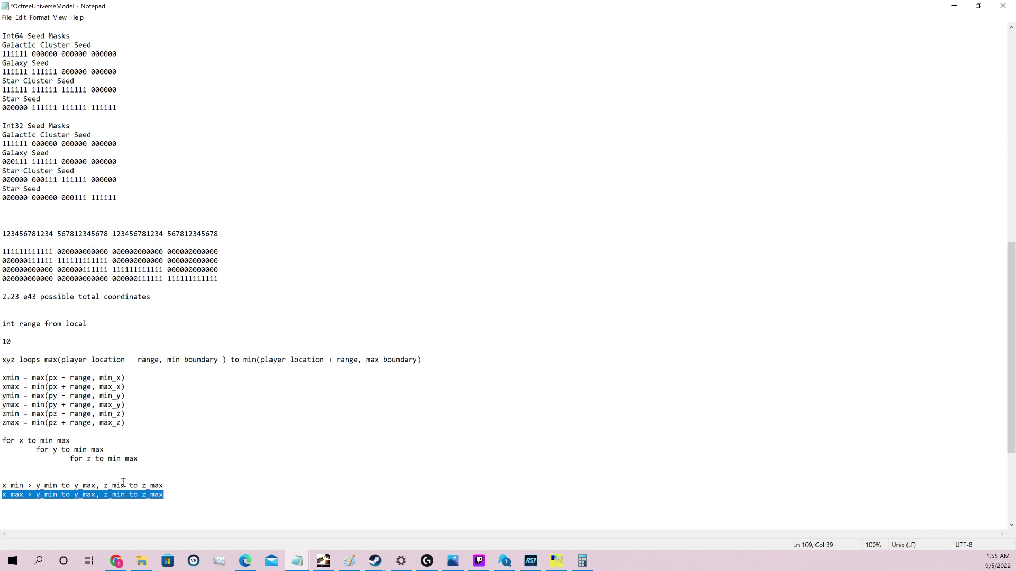
{"action": "key", "text": "shift+Up"}
{"action": "key", "text": "ctrl+c"}
{"action": "key", "text": "Down"}
{"action": "key", "text": "Down"}
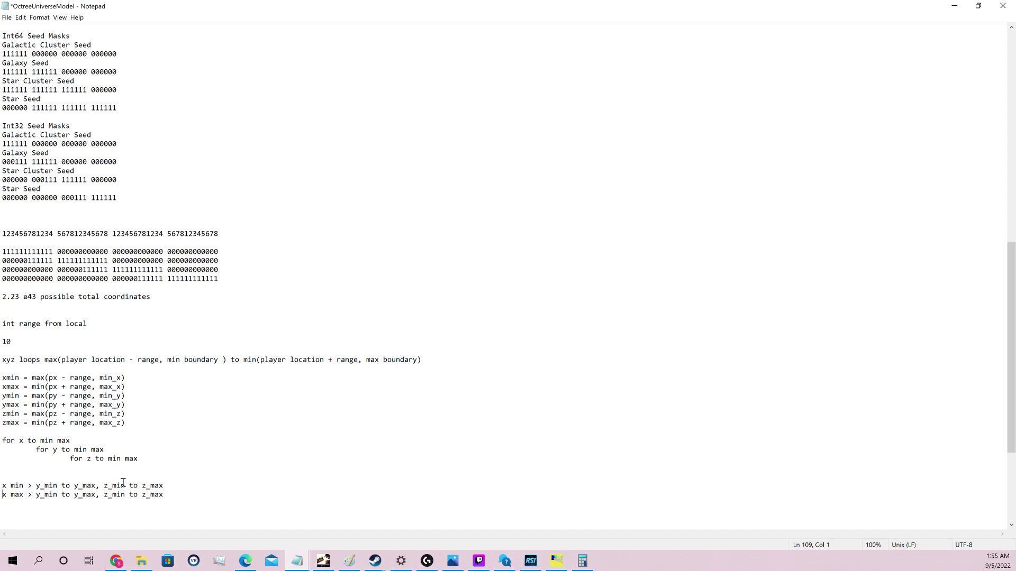
{"action": "key", "text": "Return"}
{"action": "key", "text": "ctrl+v"}
{"action": "scroll", "coordinate": [123, 482], "scroll_direction": "down", "scroll_amount": 1}
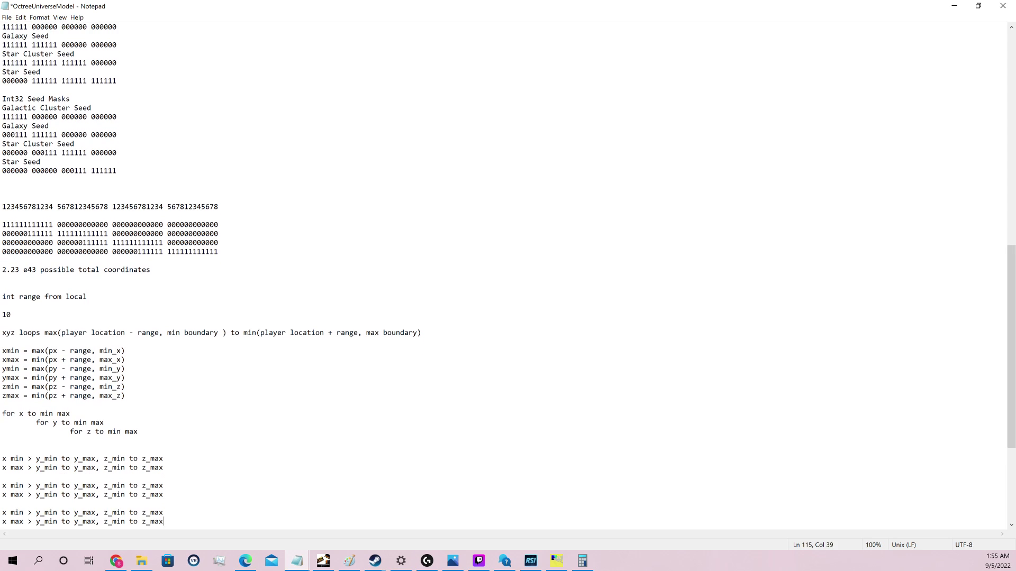
Turn the second pair into y min and y max lines, changing their y ranges to x_min/x_max
{"action": "left_click", "coordinate": [7, 485]}
{"action": "key", "text": "BackSpace"}
{"action": "type", "text": "y"}
{"action": "key", "text": "Down"}
{"action": "key", "text": "BackSpace"}
{"action": "type", "text": "y"}
{"action": "left_click", "coordinate": [64, 480]}
{"action": "key", "text": "Right"}
{"action": "key", "text": "Right"}
{"action": "key", "text": "Right"}
{"action": "key", "text": "Right"}
{"action": "key", "text": "BackSpace"}
{"action": "type", "text": "x"}
{"action": "key", "text": "Down"}
{"action": "key", "text": "BackSpace"}
{"action": "type", "text": "x"}
{"action": "key", "text": "Right"}
{"action": "key", "text": "Right"}
{"action": "key", "text": "BackSpace"}
{"action": "type", "text": "x"}
{"action": "key", "text": "Up"}
{"action": "key", "text": "BackSpace"}
{"action": "type", "text": "x"}
{"action": "key", "text": "Down"}
Turn the third pair into z min and z max lines, changing their z ranges to x ranges
{"action": "key", "text": "Delete"}
{"action": "type", "text": "z"}
{"action": "key", "text": "Down"}
{"action": "key", "text": "BackSpace"}
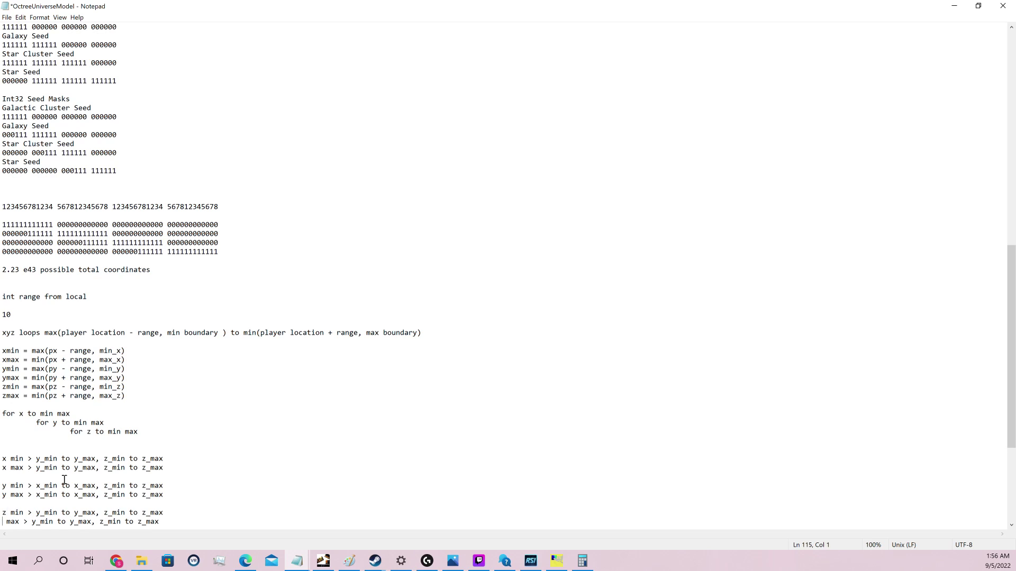
{"action": "type", "text": "z"}
{"action": "key", "text": "Up"}
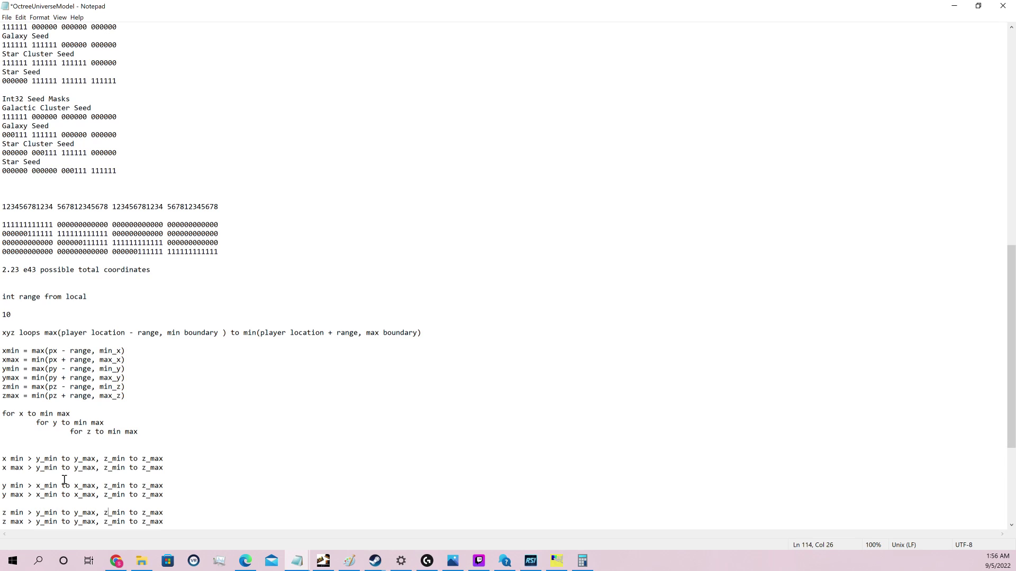
{"action": "key", "text": "BackSpace"}
{"action": "type", "text": "x"}
{"action": "key", "text": "Down"}
{"action": "key", "text": "BackSpace"}
{"action": "type", "text": "x"}
{"action": "key", "text": "Right"}
{"action": "key", "text": "Right"}
{"action": "key", "text": "Right"}
{"action": "key", "text": "BackSpace"}
{"action": "type", "text": "x"}
{"action": "key", "text": "Up"}
{"action": "key", "text": "BackSpace"}
Finish the last x range on the z line, then review the loop lines and six face lines
{"action": "type", "text": "x"}
{"action": "left_click", "coordinate": [206, 504]}
{"action": "scroll", "coordinate": [206, 486], "scroll_direction": "down", "scroll_amount": 3}
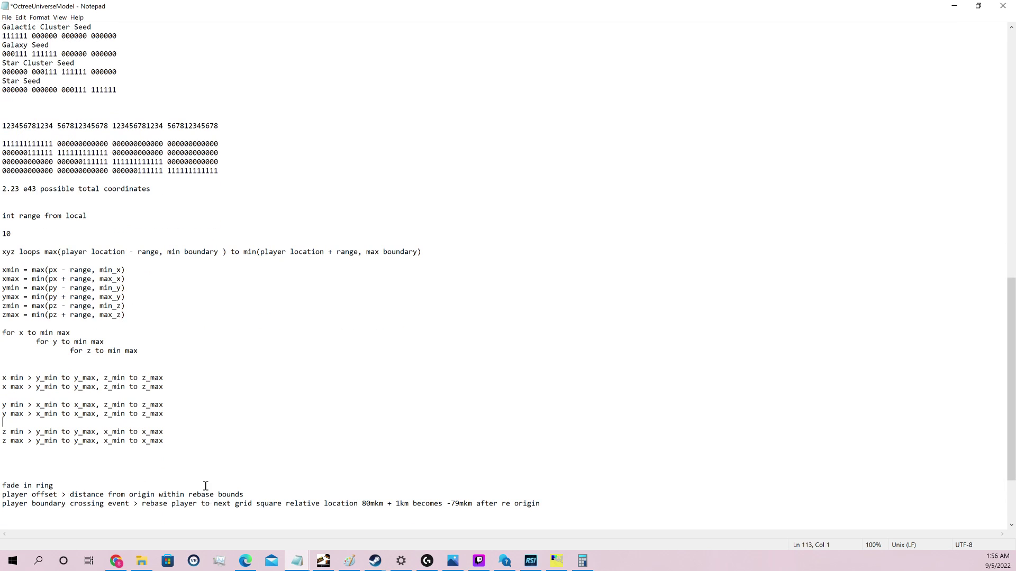
{"action": "left_click", "coordinate": [186, 435]}
{"action": "key", "text": "shift+Up"}
{"action": "key", "text": "shift+Up"}
{"action": "key", "text": "shift+Up"}
{"action": "key", "text": "shift+Up"}
{"action": "key", "text": "shift+Up"}
{"action": "key", "text": "shift+Up"}
{"action": "key", "text": "shift+Up"}
{"action": "key", "text": "shift+Up"}
{"action": "key", "text": "shift+Up"}
{"action": "key", "text": "shift+Home"}
{"action": "left_click", "coordinate": [189, 424]}
{"action": "left_click_drag", "start_coordinate": [163, 363], "coordinate": [3, 324]}
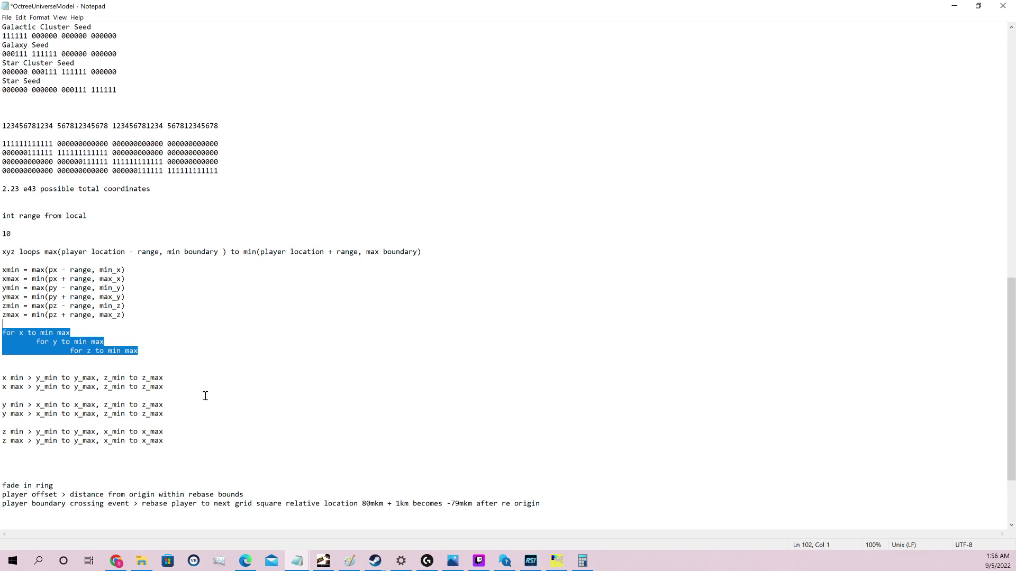
{"action": "left_click_drag", "start_coordinate": [205, 395], "coordinate": [177, 447]}
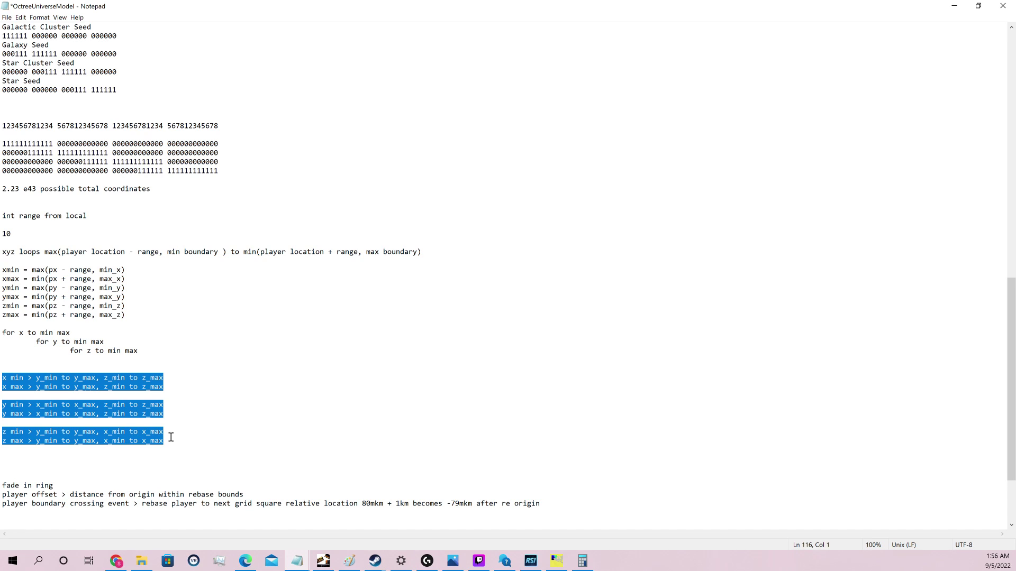
{"action": "left_click", "coordinate": [178, 393]}
{"action": "left_click_drag", "start_coordinate": [186, 391], "coordinate": [20, 372]}
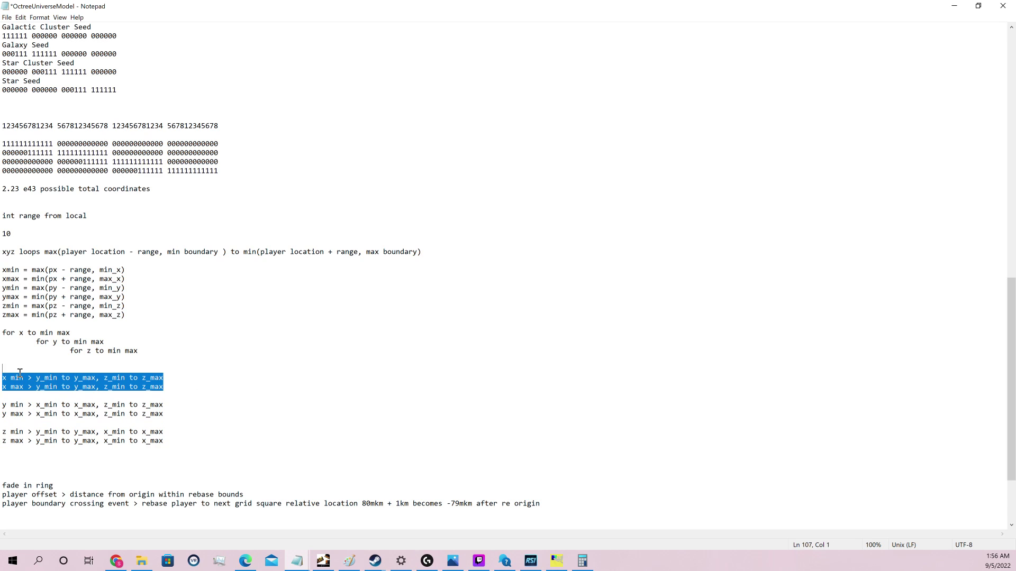
{"action": "key", "text": "Up"}
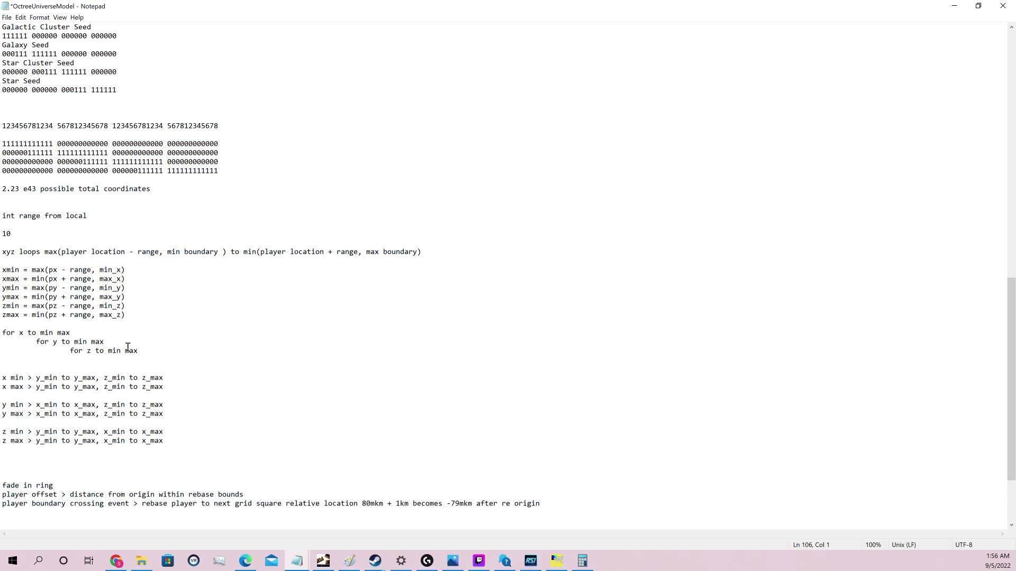
Add y and z loop headers with a 'populate x_min' body line beneath them
{"action": "key", "text": "Return"}
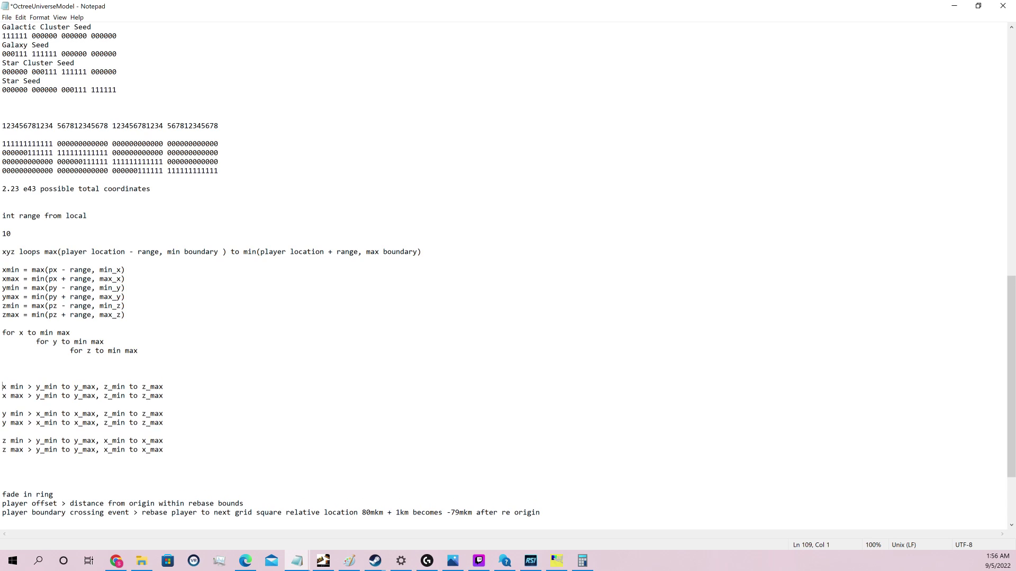
{"action": "key", "text": "Return"}
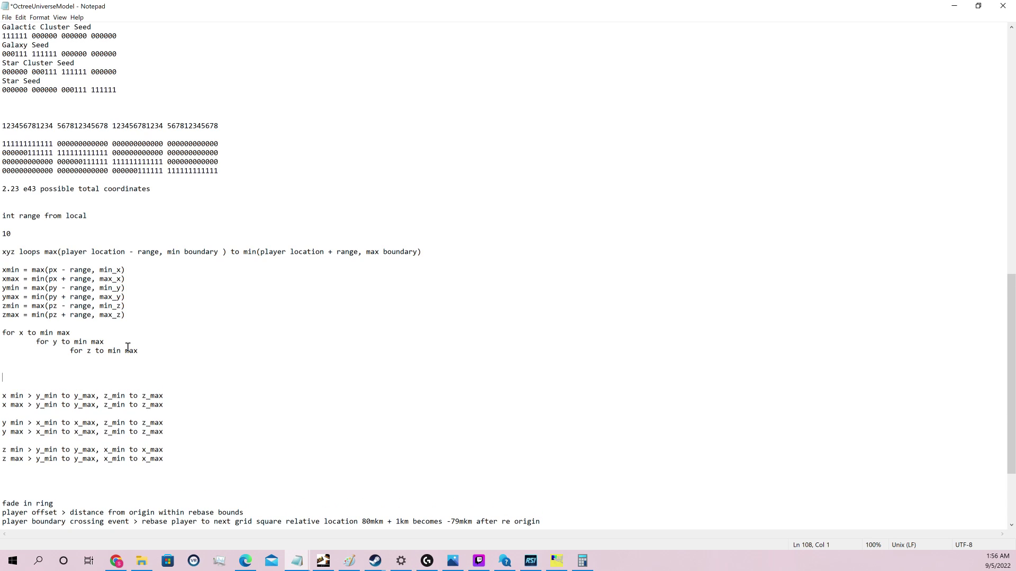
{"action": "type", "text": "for y_min to y_max"}
{"action": "key", "text": "Return"}
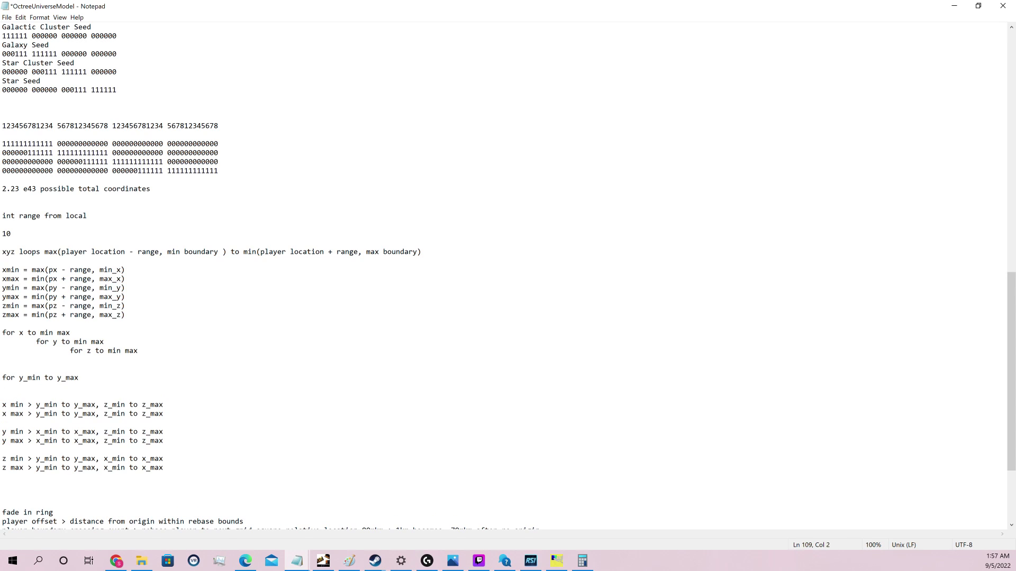
{"action": "type", "text": "for z_min to z_max"}
{"action": "key", "text": "Return"}
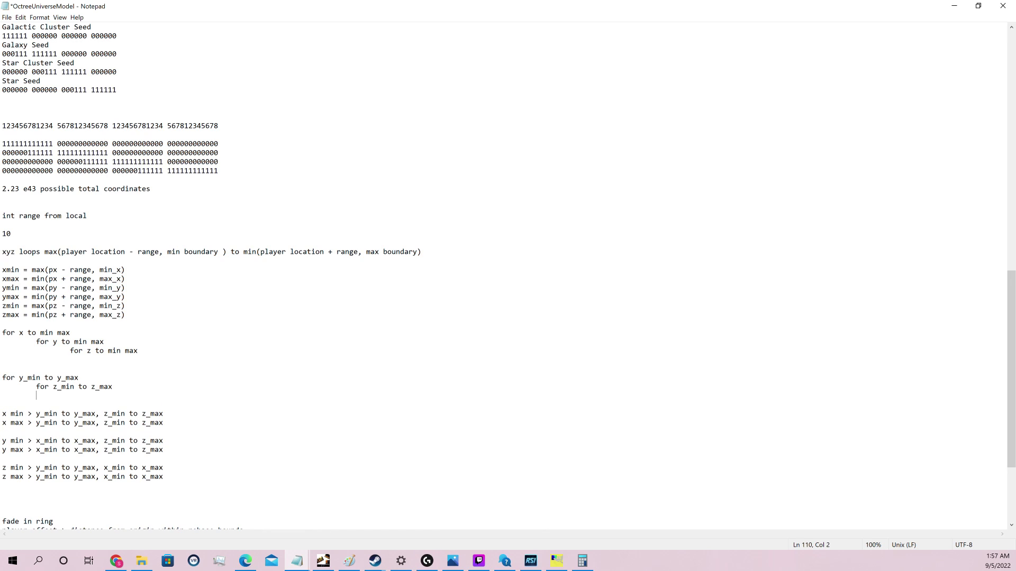
{"action": "type", "text": "c"}
{"action": "key", "text": "BackSpace"}
{"action": "type", "text": "populate x_mi"}
{"action": "key", "text": "BackSpace"}
{"action": "key", "text": "BackSpace"}
{"action": "key", "text": "BackSpace"}
{"action": "type", "text": "_min"}
Fix the headers to 'for y = y_min to y_max' and 'for z = z_min to z_max', completing the body as 'x_min, y, z'
{"action": "type", "text": "i"}
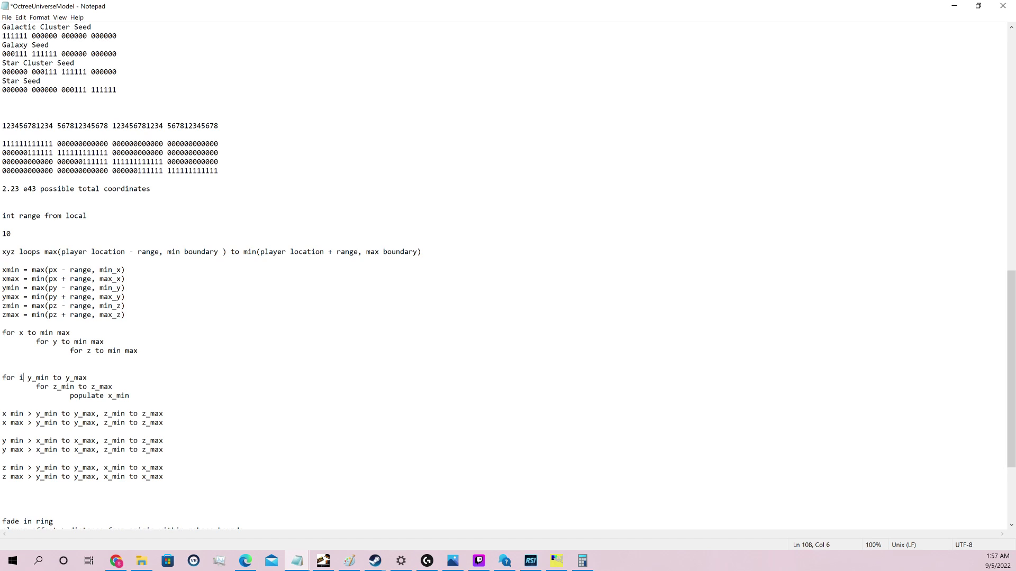
{"action": "key", "text": "BackSpace"}
{"action": "type", "text": "y"}
{"action": "key", "text": "Right"}
{"action": "key", "text": "Right"}
{"action": "type", "text": "="}
{"action": "key", "text": "Down"}
{"action": "key", "text": "Right"}
{"action": "type", "text": "z ="}
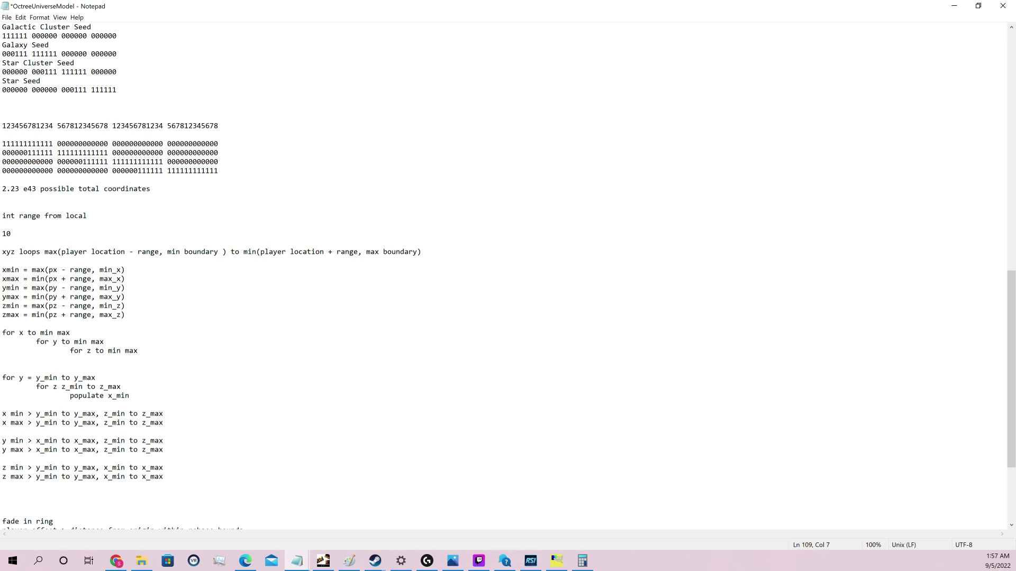
{"action": "key", "text": "Down"}
{"action": "type", "text": "x_min, yu"}
{"action": "key", "text": "BackSpace"}
{"action": "type", "text": ", z"}
Rewrite the body as 'calculate data for x_min, y, z, push to shell data set' and duplicate it
{"action": "key", "text": "BackSpace"}
{"action": "key", "text": "BackSpace"}
{"action": "key", "text": "BackSpace"}
{"action": "key", "text": "BackSpace"}
{"action": "key", "text": "BackSpace"}
{"action": "key", "text": "BackSpace"}
{"action": "key", "text": "BackSpace"}
{"action": "key", "text": "BackSpace"}
{"action": "key", "text": "BackSpace"}
{"action": "key", "text": "BackSpace"}
{"action": "key", "text": "BackSpace"}
{"action": "key", "text": "BackSpace"}
{"action": "key", "text": "BackSpace"}
{"action": "key", "text": "BackSpace"}
{"action": "key", "text": "BackSpace"}
{"action": "key", "text": "BackSpace"}
{"action": "key", "text": "BackSpace"}
{"action": "type", "text": "ca"}
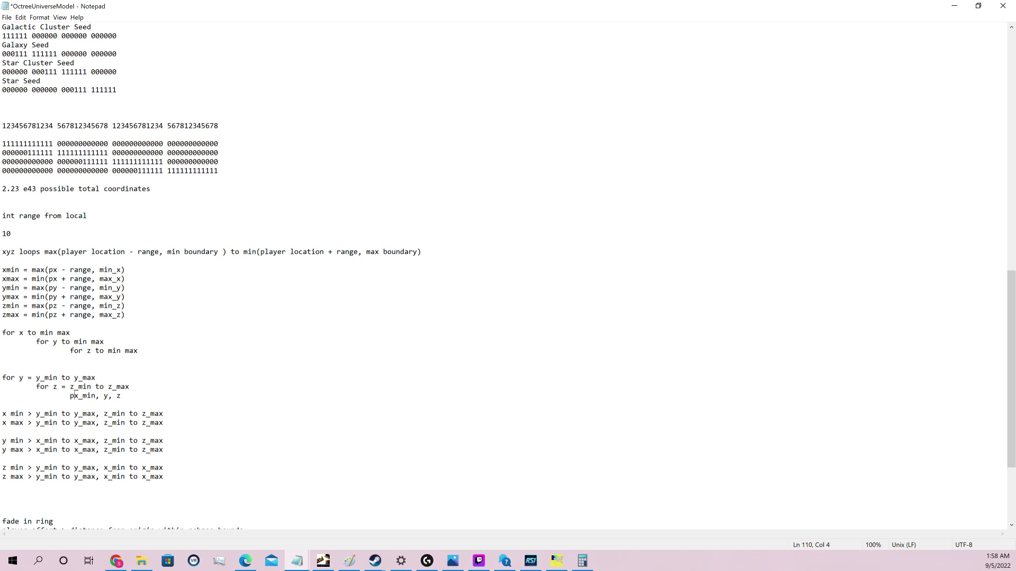
{"action": "type", "text": "lculate data for x_min, y, z, push to shell"}
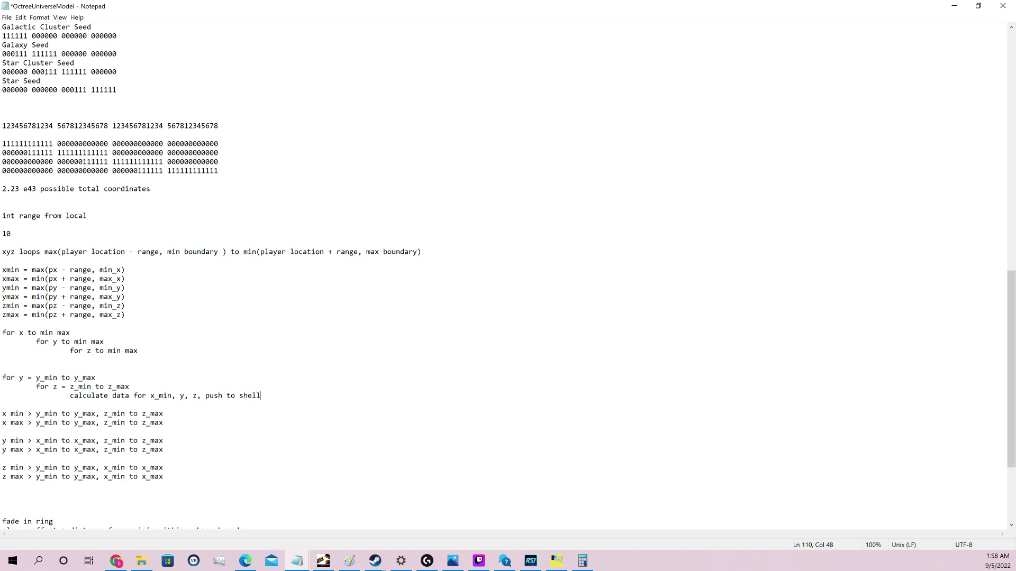
{"action": "type", "text": " data set"}
{"action": "key", "text": "shift+Home"}
{"action": "key", "text": "ctrl+c"}
{"action": "key", "text": "End"}
{"action": "key", "text": "Return"}
{"action": "key", "text": "ctrl+v"}
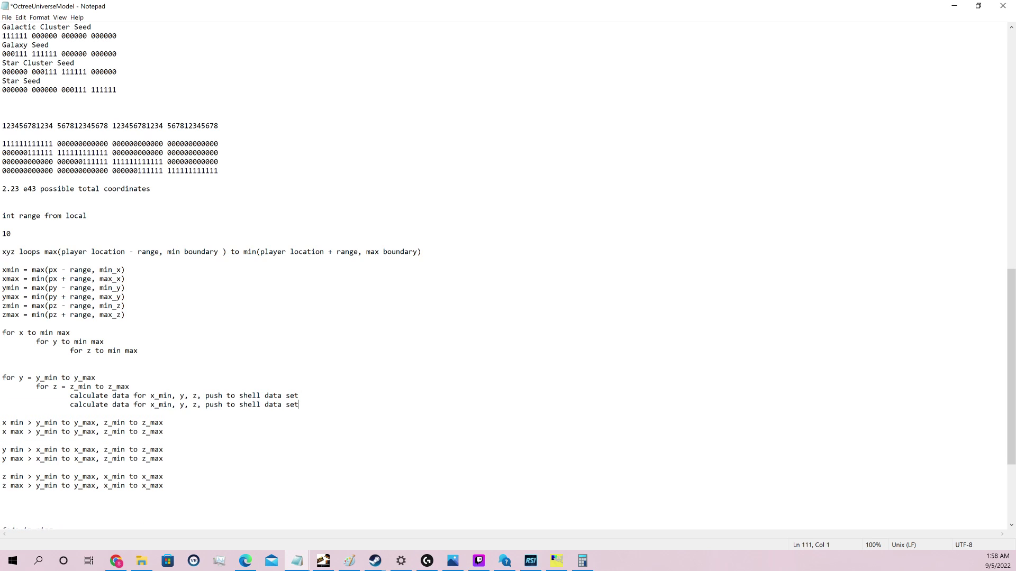
Change x_min to x_max on the duplicated calculate line
{"action": "left_click", "coordinate": [252, 404]}
{"action": "key", "text": "Left"}
{"action": "key", "text": "BackSpace"}
{"action": "key", "text": "BackSpace"}
{"action": "key", "text": "BackSpace"}
{"action": "type", "text": "nm"}
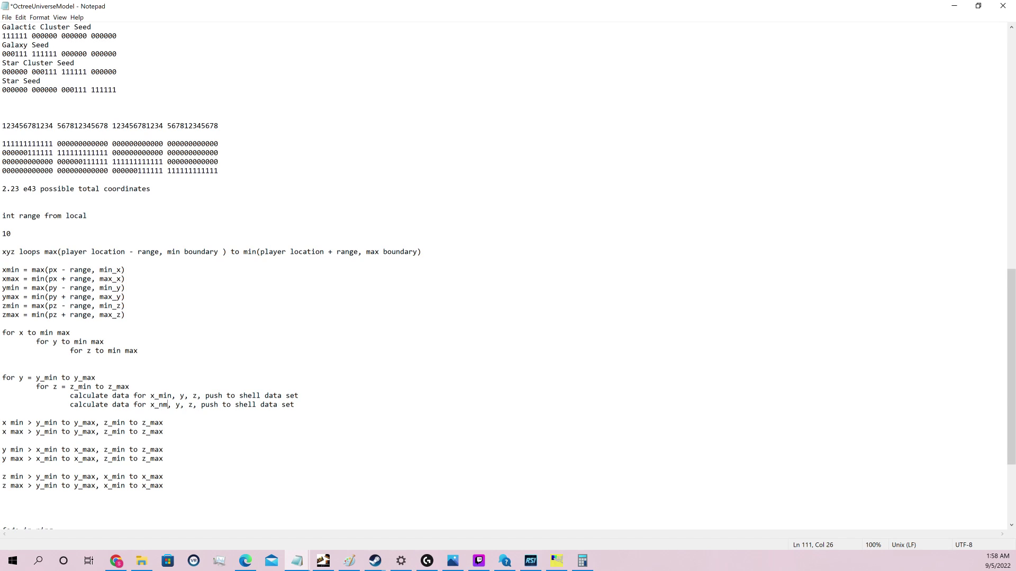
{"action": "key", "text": "BackSpace"}
{"action": "key", "text": "BackSpace"}
{"action": "type", "text": "max"}
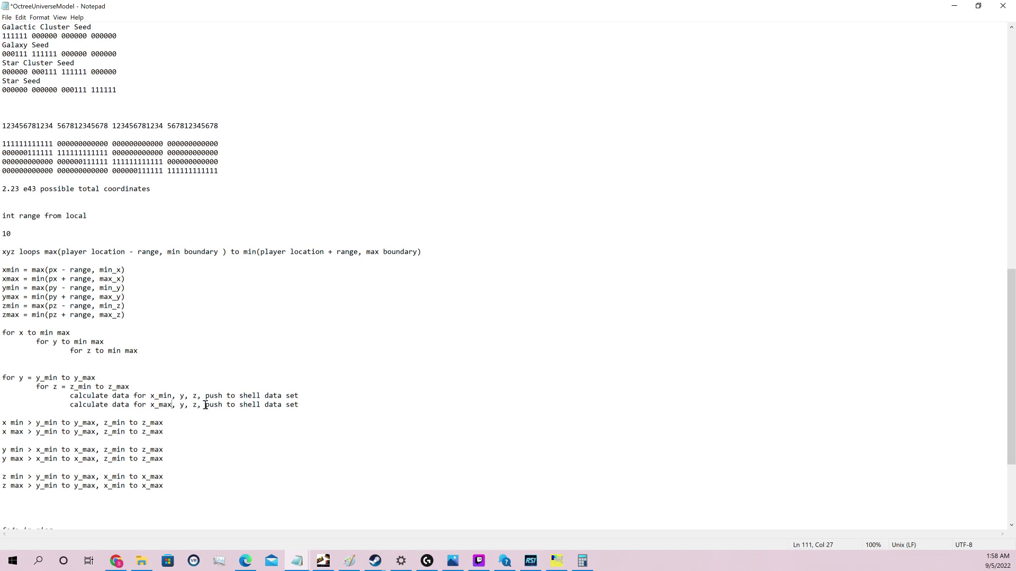
{"action": "left_click", "coordinate": [163, 396]}
{"action": "left_click", "coordinate": [164, 396]}
{"action": "left_click_drag", "start_coordinate": [19, 378], "coordinate": [157, 405]}
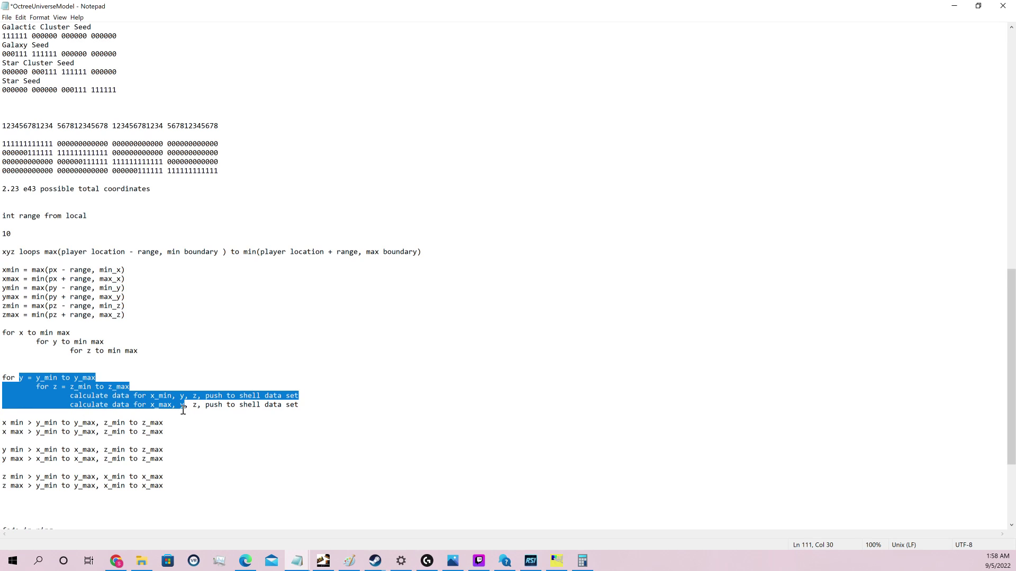
{"action": "left_click_drag", "start_coordinate": [2, 396], "coordinate": [2, 359]}
{"action": "left_click", "coordinate": [158, 397]}
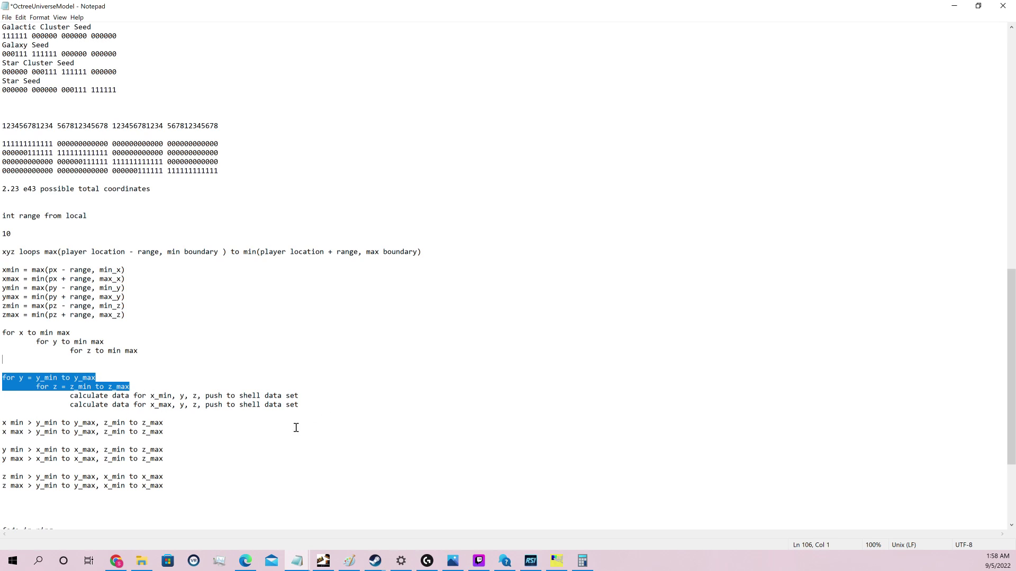
Cut the y/z loop block, paste it under the x max line, and paste a copy under y max
{"action": "scroll", "coordinate": [245, 446], "scroll_direction": "down", "scroll_amount": 2}
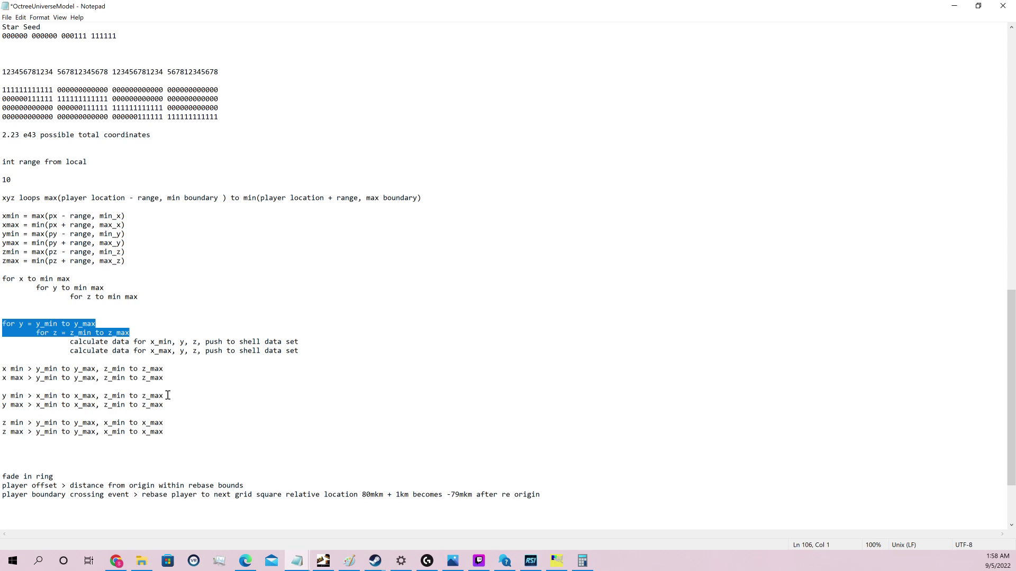
{"action": "left_click", "coordinate": [313, 358], "text": "shift"}
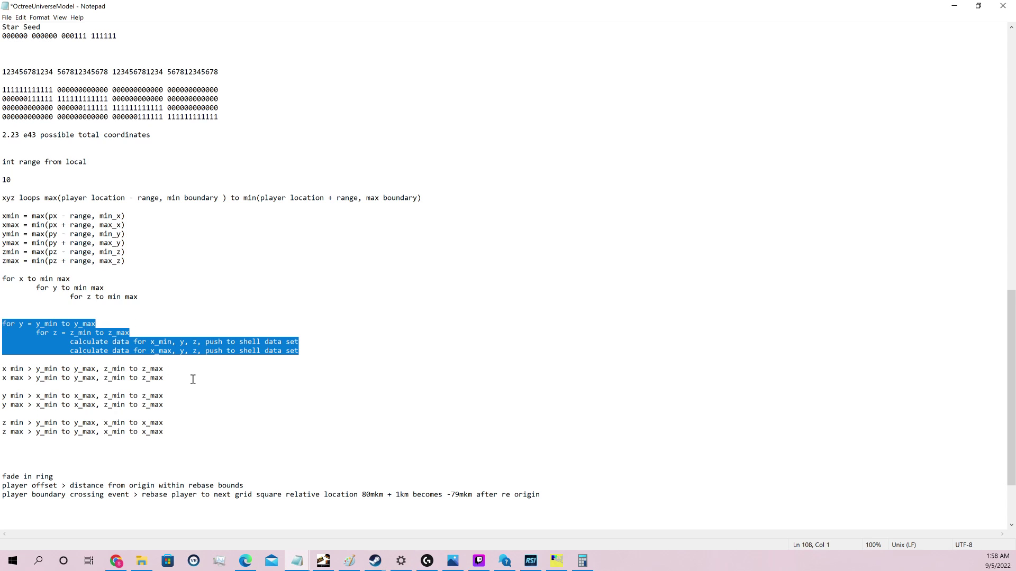
{"action": "key", "text": "Delete"}
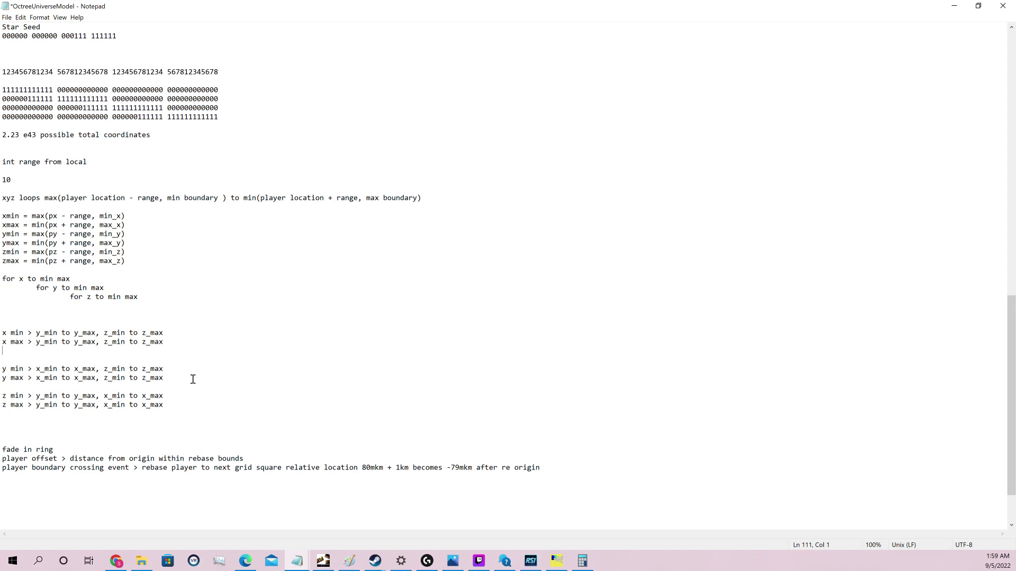
{"action": "key", "text": "Return"}
{"action": "key", "text": "ctrl+v"}
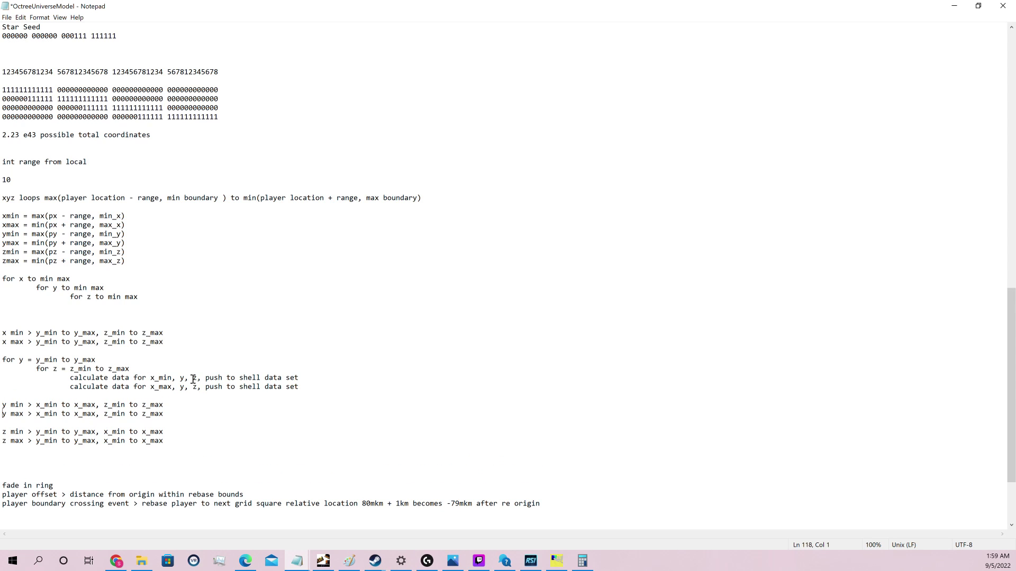
{"action": "key", "text": "Return"}
{"action": "key", "text": "ctrl+v"}
{"action": "key", "text": "Left"}
{"action": "key", "text": "Up"}
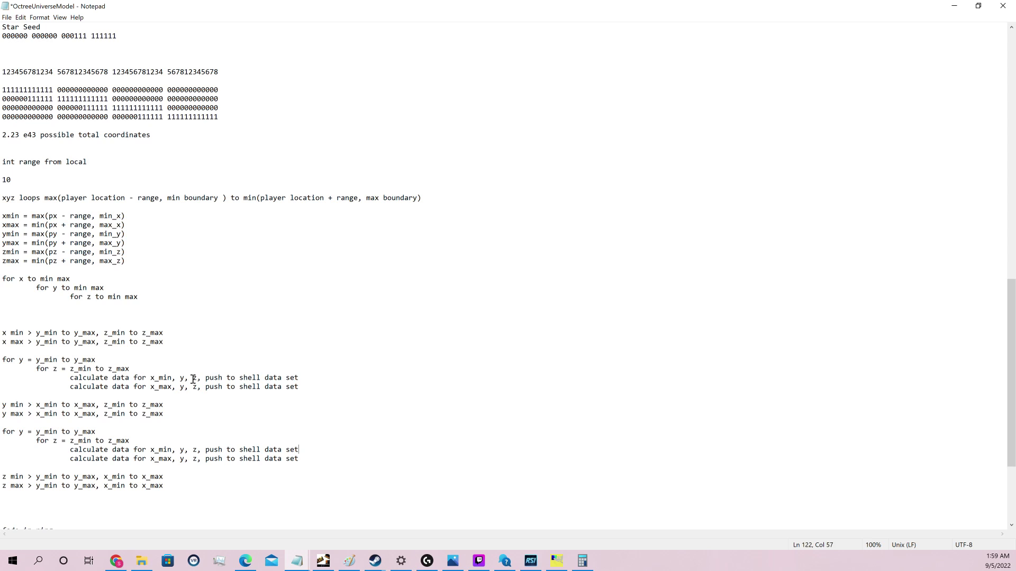
Change the second block's outer loop to 'for x = x_min to x_max'
{"action": "left_click", "coordinate": [24, 432]}
{"action": "key", "text": "BackSpace"}
{"action": "type", "text": "x"}
{"action": "key", "text": "Delete"}
{"action": "type", "text": "x"}
{"action": "key", "text": "Right"}
{"action": "key", "text": "Right"}
{"action": "key", "text": "Right"}
{"action": "key", "text": "Delete"}
{"action": "type", "text": "x"}
Change the calculate lines to 'y_min, x, z' and 'y_max, x, z'
{"action": "key", "text": "Down"}
{"action": "key", "text": "Left"}
{"action": "key", "text": "Left"}
{"action": "key", "text": "Left"}
{"action": "key", "text": "Delete"}
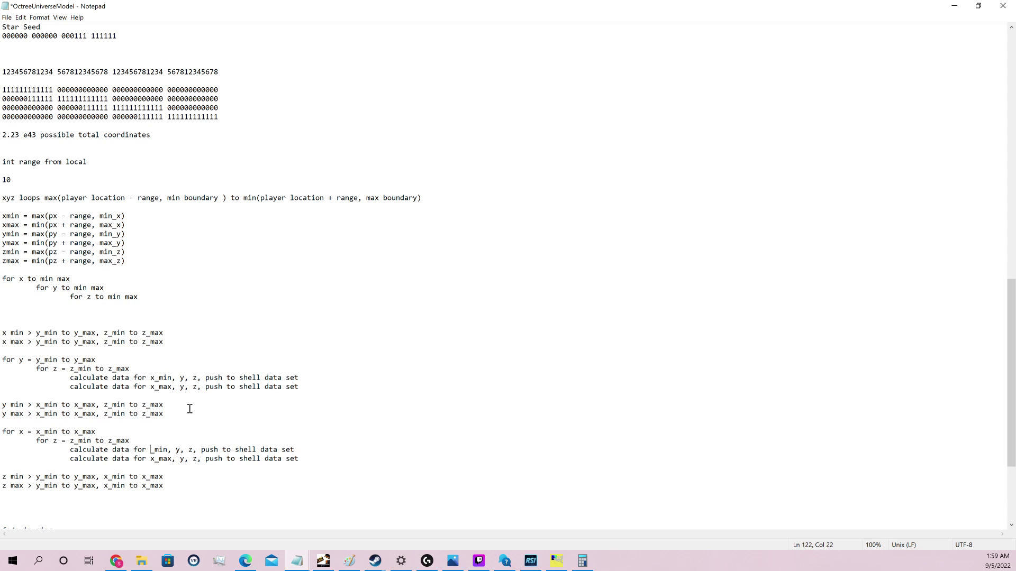
{"action": "type", "text": "y"}
{"action": "key", "text": "Down"}
{"action": "key", "text": "BackSpace"}
{"action": "type", "text": "y"}
{"action": "key", "text": "Up"}
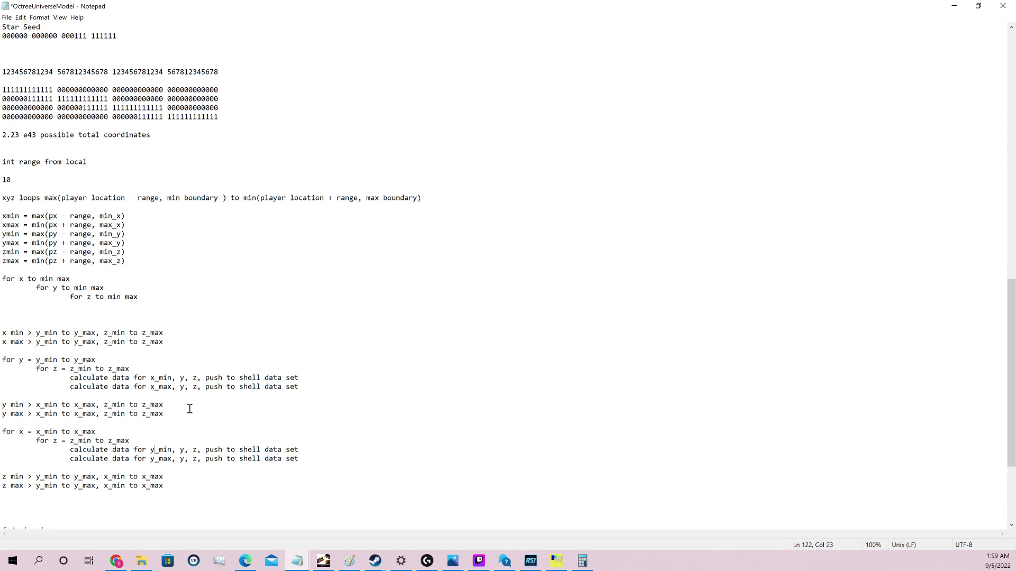
{"action": "key", "text": "BackSpace"}
{"action": "type", "text": "x"}
{"action": "key", "text": "Down"}
{"action": "key", "text": "BackSpace"}
{"action": "type", "text": "x"}
Copy the y-face loop block and paste it below the z max lines
{"action": "key", "text": "shift+Home"}
{"action": "key", "text": "shift+Up"}
{"action": "key", "text": "shift+Up"}
{"action": "key", "text": "shift+Up"}
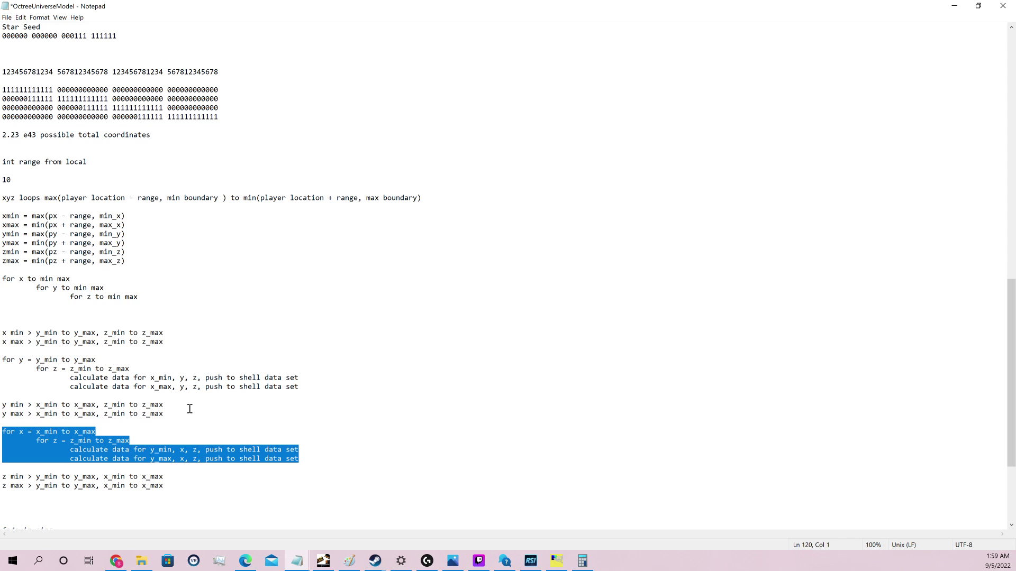
{"action": "key", "text": "Down"}
{"action": "key", "text": "Down"}
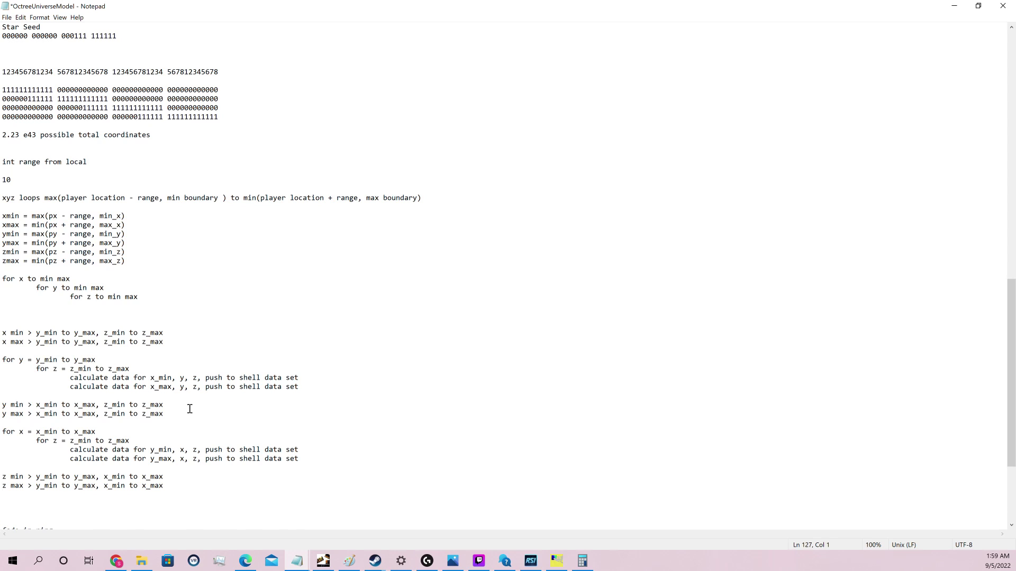
{"action": "key", "text": "Down"}
{"action": "key", "text": "ctrl+v"}
{"action": "key", "text": "Down"}
{"action": "key", "text": "Down"}
{"action": "key", "text": "Down"}
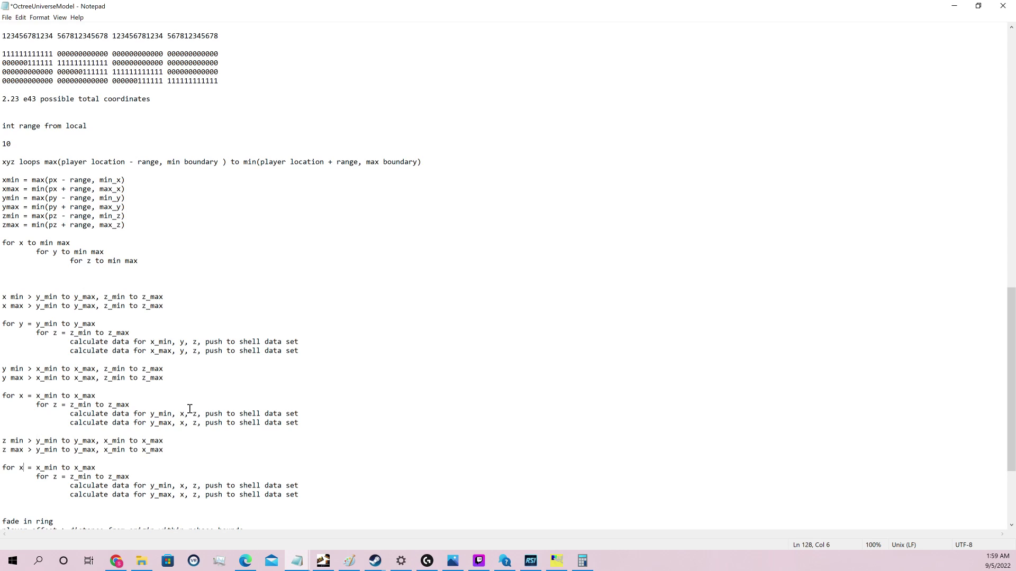
Change the last block's inner loop to 'for y = y_min to y_max'
{"action": "key", "text": "BackSpace"}
{"action": "type", "text": "yu"}
{"action": "key", "text": "Left"}
{"action": "key", "text": "BackSpace"}
{"action": "left_click", "coordinate": [74, 477]}
{"action": "key", "text": "Left"}
{"action": "key", "text": "Left"}
{"action": "key", "text": "Delete"}
{"action": "type", "text": "y"}
{"action": "key", "text": "Right"}
{"action": "key", "text": "Right"}
{"action": "key", "text": "Delete"}
{"action": "type", "text": "y"}
Change the calculate lines to 'z_min, x, y' and 'z_max, x, y'
{"action": "key", "text": "Down"}
{"action": "key", "text": "Delete"}
{"action": "type", "text": "z"}
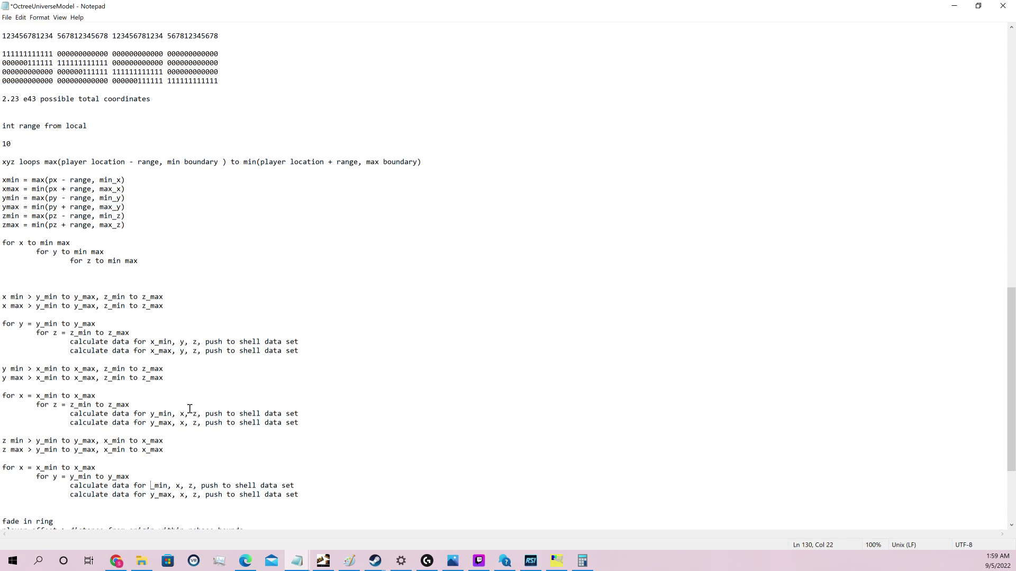
{"action": "key", "text": "Down"}
{"action": "key", "text": "BackSpace"}
{"action": "type", "text": "z"}
{"action": "key", "text": "Up"}
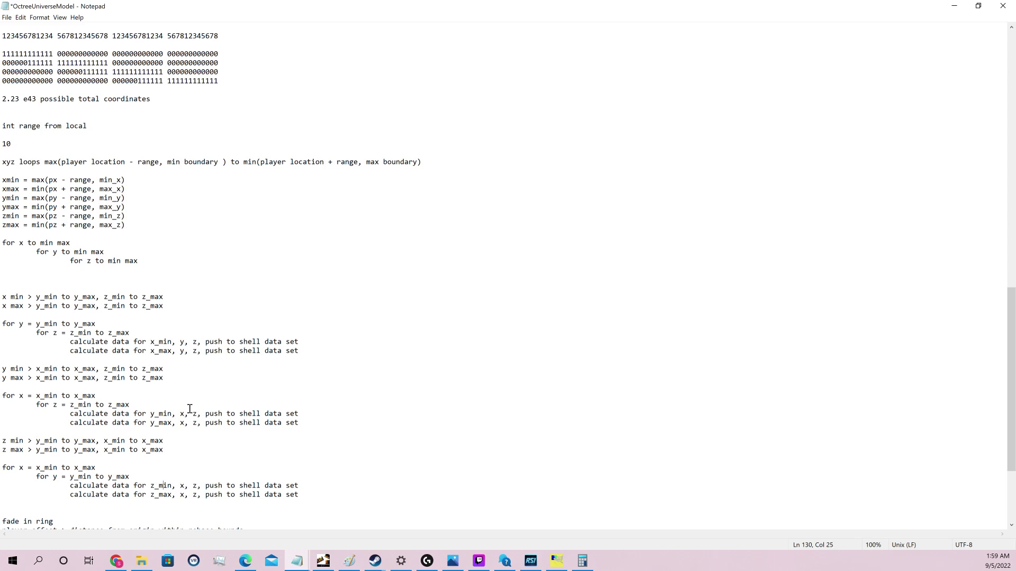
{"action": "key", "text": "BackSpace"}
{"action": "type", "text": "y"}
{"action": "key", "text": "Down"}
{"action": "key", "text": "BackSpace"}
{"action": "type", "text": "y"}
{"action": "left_click", "coordinate": [173, 449]}
{"action": "scroll", "coordinate": [245, 420], "scroll_direction": "down", "scroll_amount": 1}
{"action": "scroll", "coordinate": [200, 444], "scroll_direction": "down", "scroll_amount": 1}
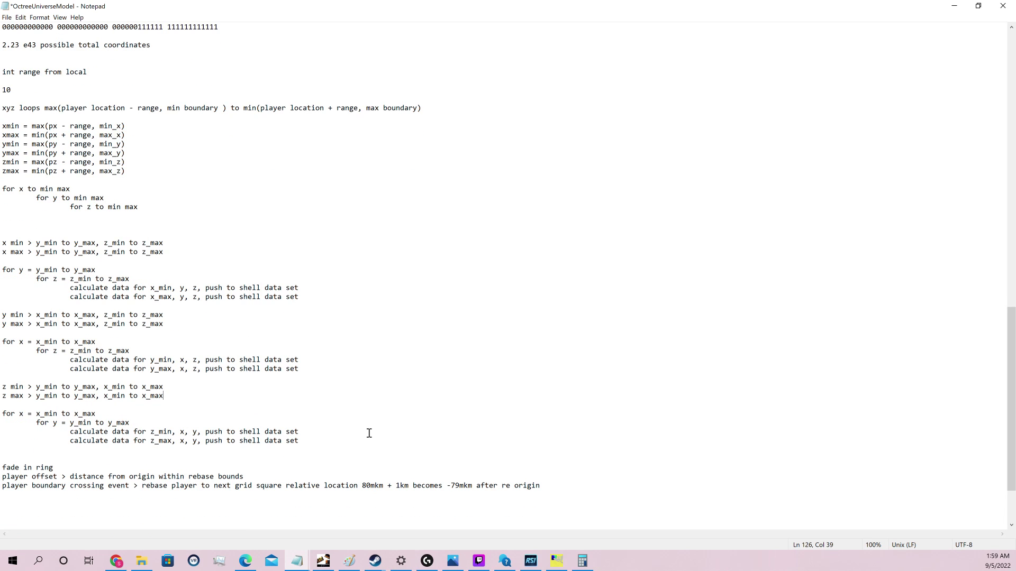
{"action": "left_click_drag", "start_coordinate": [343, 441], "coordinate": [2, 243]}
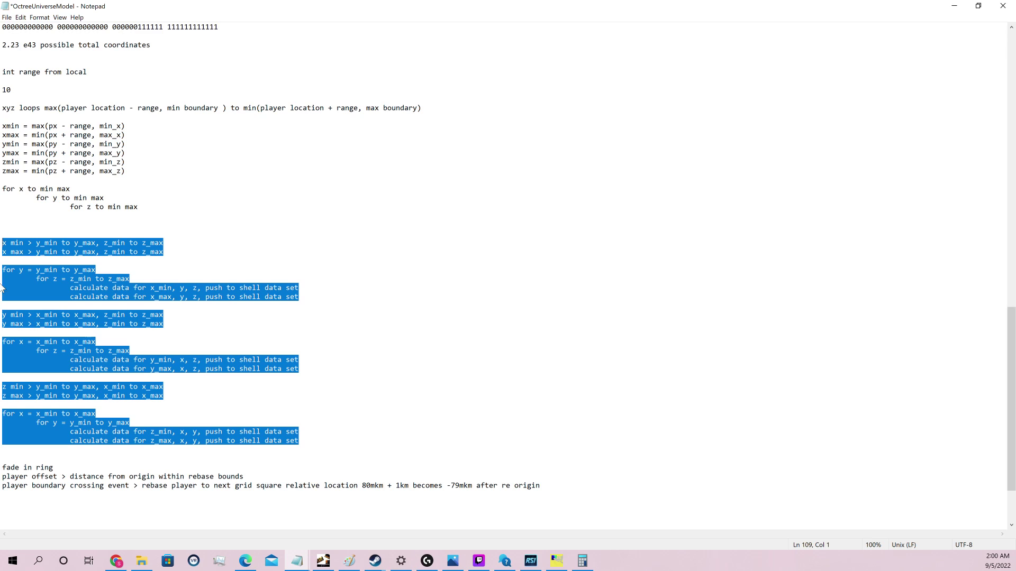
{"action": "left_click_drag", "start_coordinate": [11, 243], "coordinate": [16, 259]}
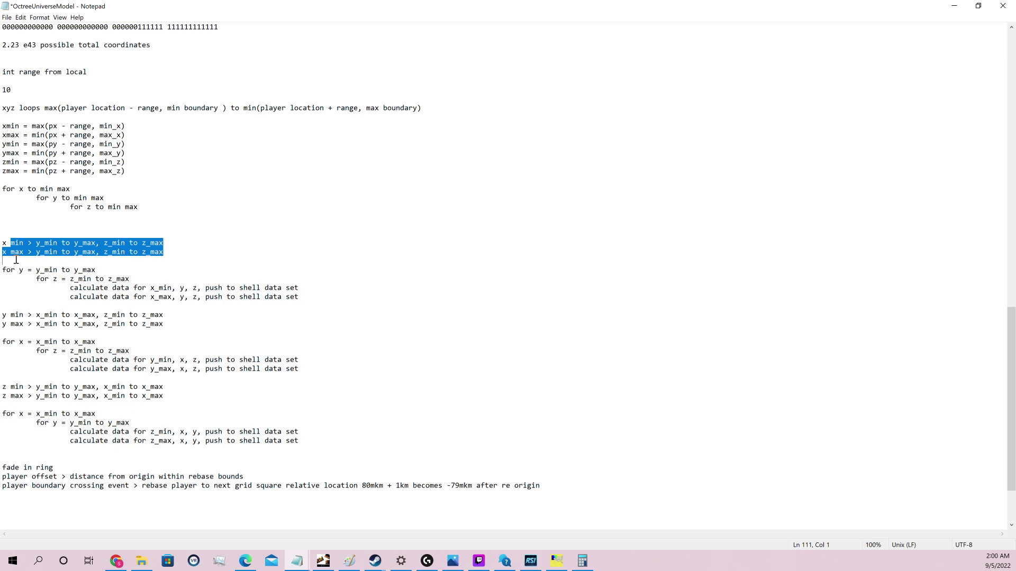
{"action": "left_click", "coordinate": [16, 260]}
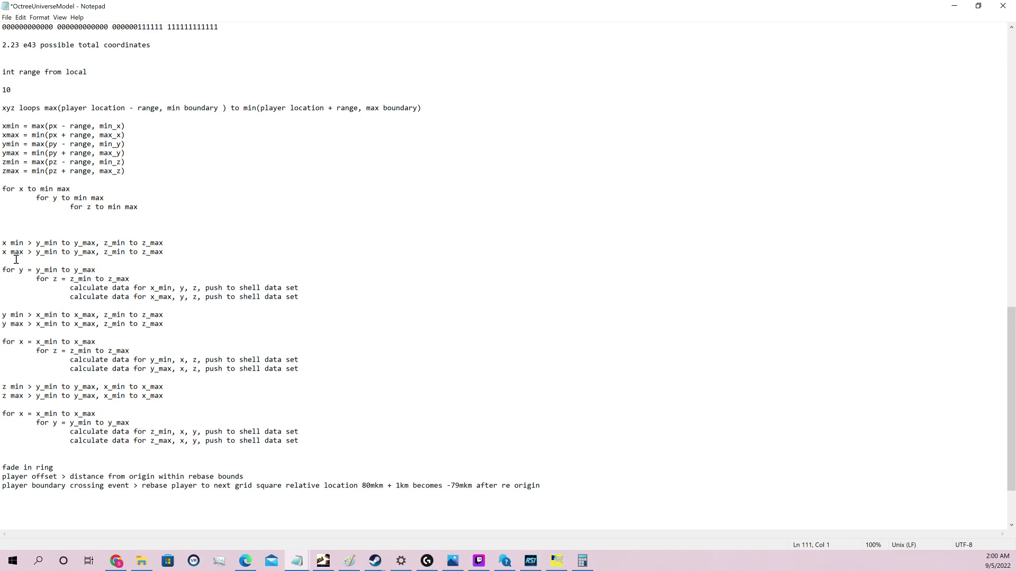
{"action": "left_click", "coordinate": [322, 441]}
{"action": "left_click_drag", "start_coordinate": [323, 440], "coordinate": [1, 242]}
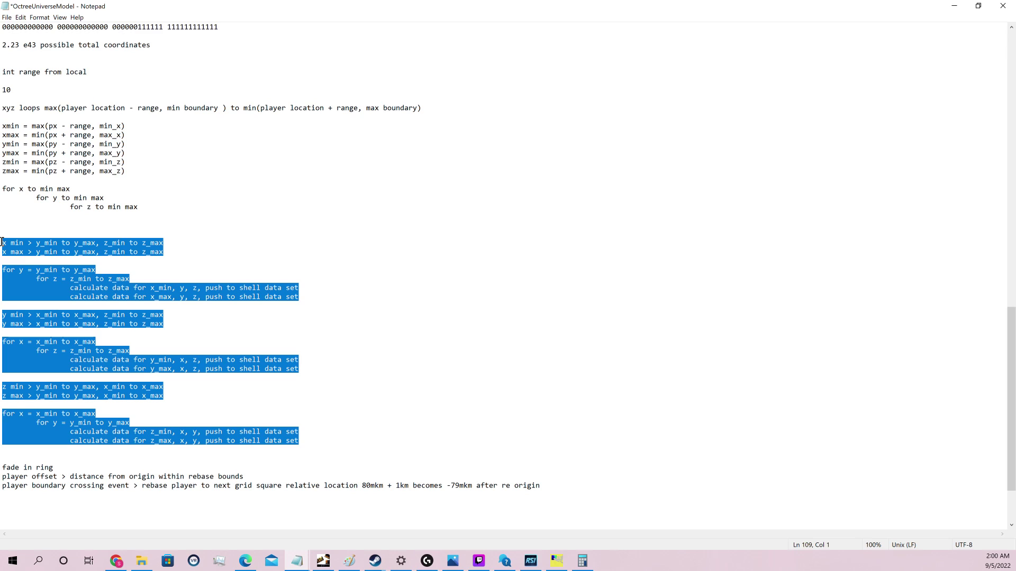
{"action": "left_click_drag", "start_coordinate": [177, 207], "coordinate": [1, 189]}
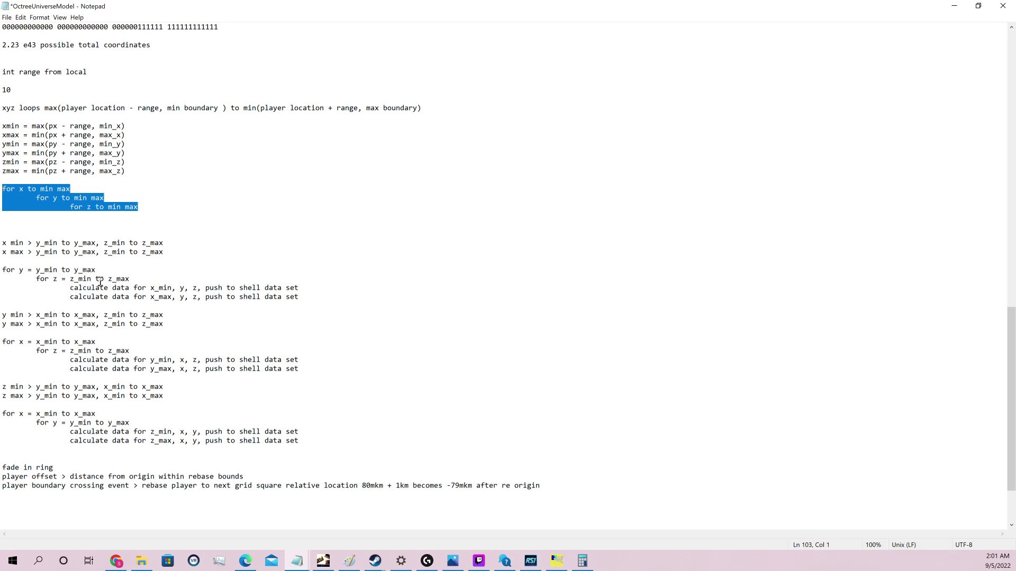
{"action": "left_click", "coordinate": [142, 197]}
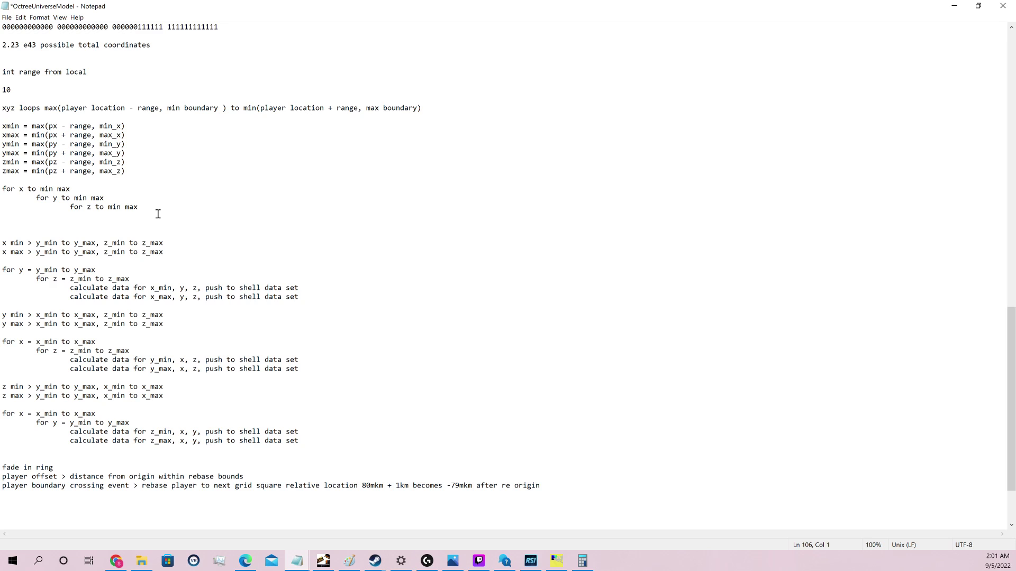
{"action": "left_click", "coordinate": [146, 290]}
Write 'O N^3' on the blank line under the triple nested loop
{"action": "left_click", "coordinate": [47, 219]}
{"action": "type", "text": "On^3"}
{"action": "key", "text": "BackSpace"}
{"action": "type", "text": "N"}
{"action": "key", "text": "Down"}
Add an 'O 3N^2' note above the y/z loop block
{"action": "key", "text": "Return"}
{"action": "key", "text": "Return"}
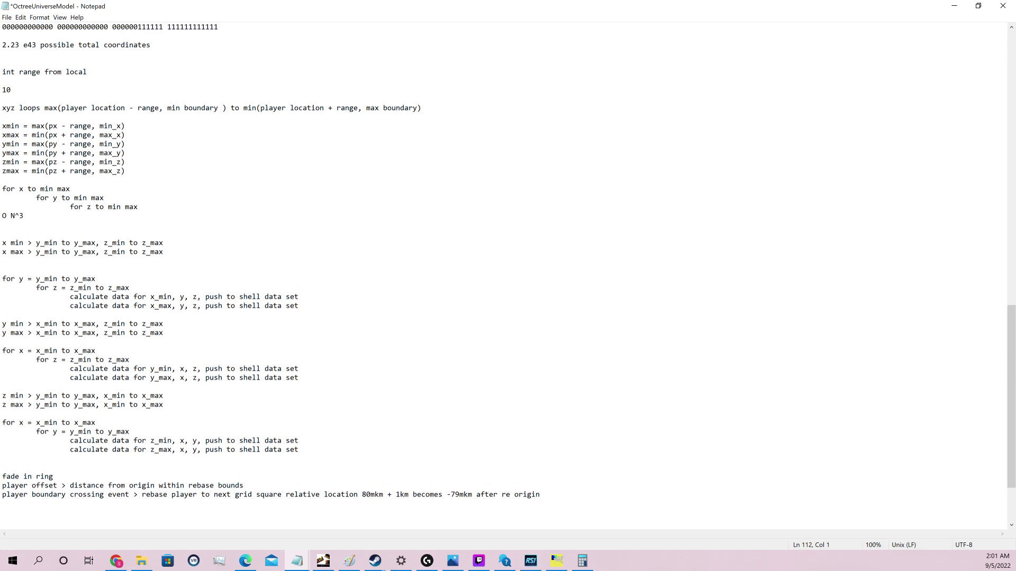
{"action": "key", "text": "Up"}
{"action": "key", "text": "Up"}
{"action": "type", "text": ")"}
{"action": "key", "text": "BackSpace"}
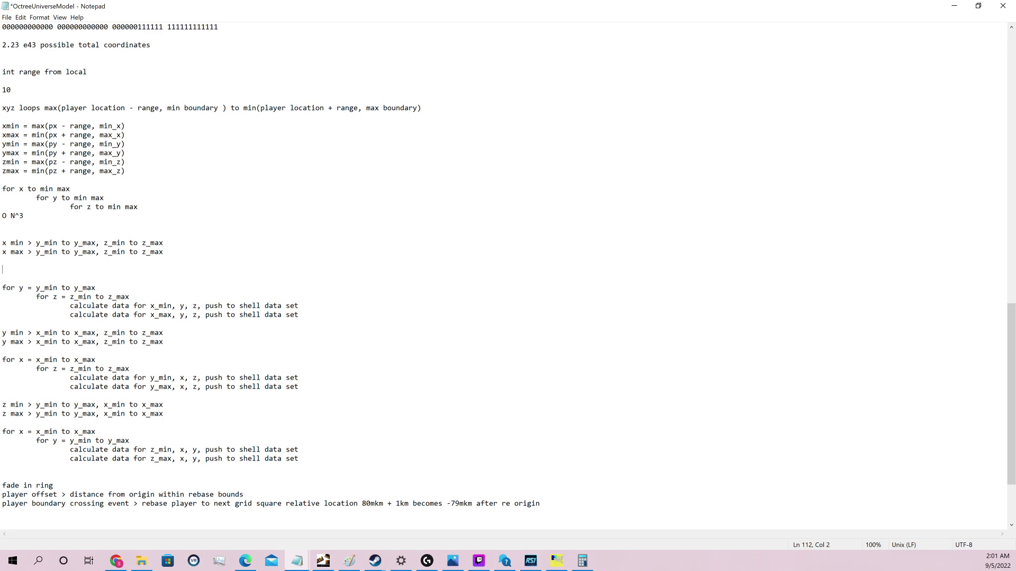
{"action": "type", "text": "O 3N^2"}
Minimize Notepad and GIMP to reveal the educba '3D Arrays in C' page
{"action": "left_click", "coordinate": [953, 6]}
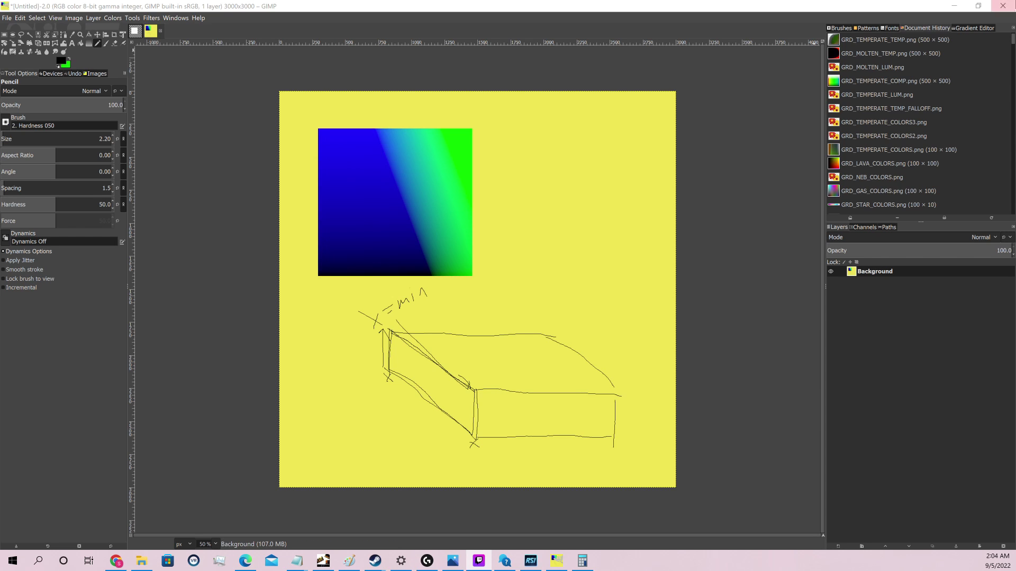
{"action": "left_click", "coordinate": [954, 5]}
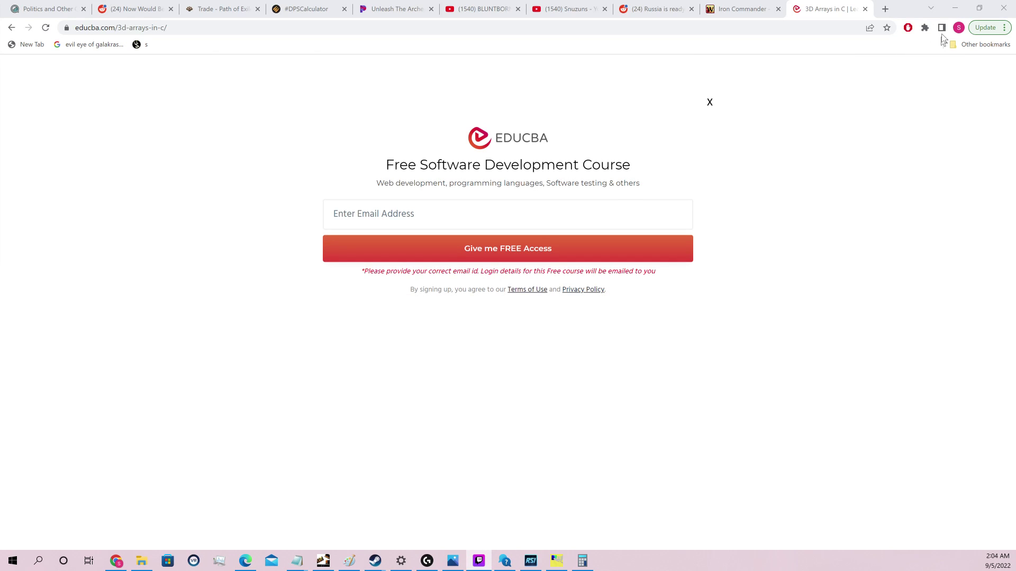
Minimize Chrome, restore it from the taskbar, and minimize it again
{"action": "left_click", "coordinate": [955, 7]}
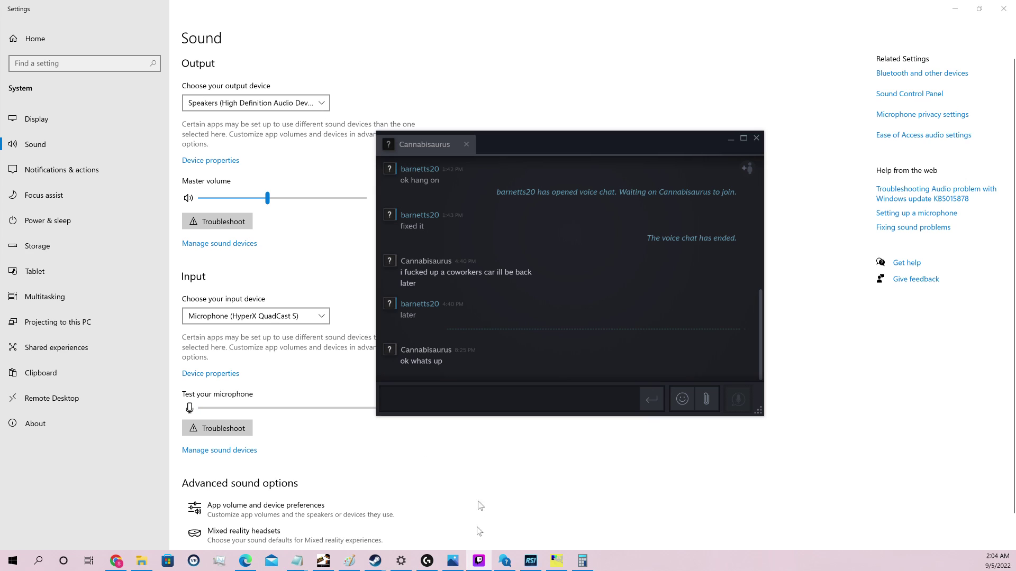
{"action": "left_click", "coordinate": [117, 562]}
{"action": "left_click", "coordinate": [117, 562]}
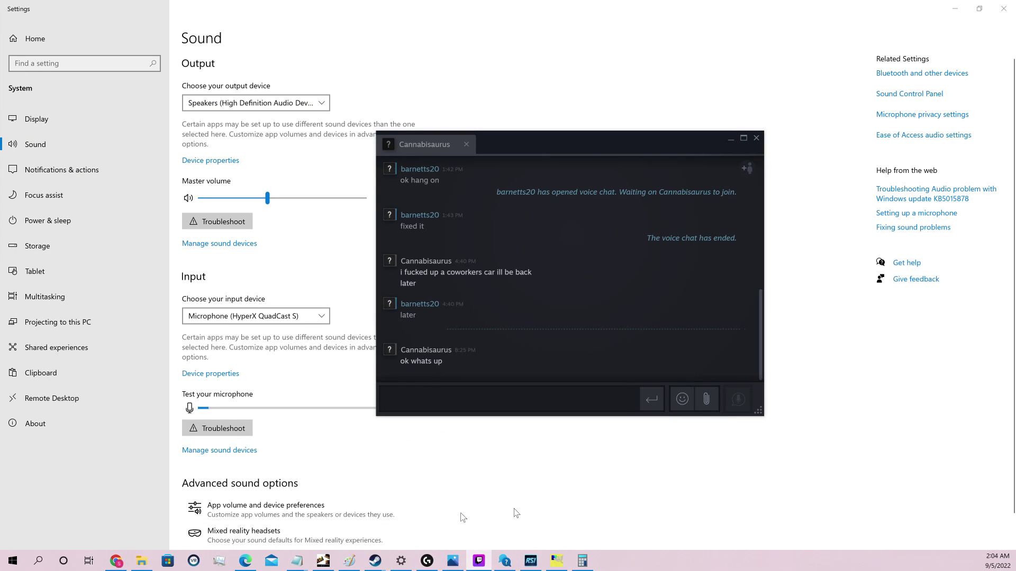